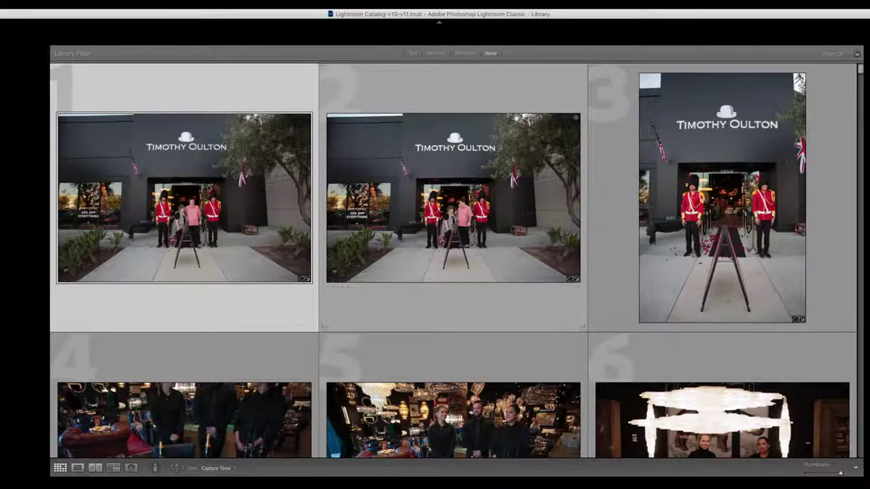
- Browse the first grid rows, selecting photo 2 and stepping down to photo 5 and back
left_click(324, 319)
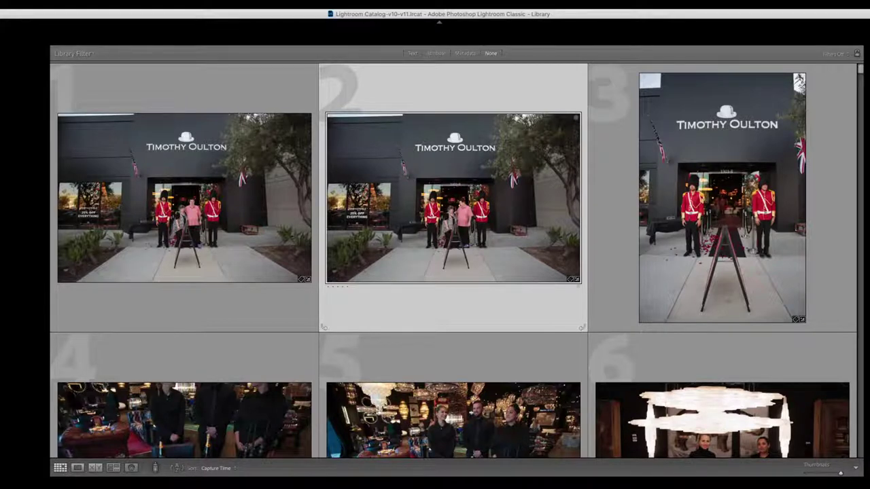
key("Down")
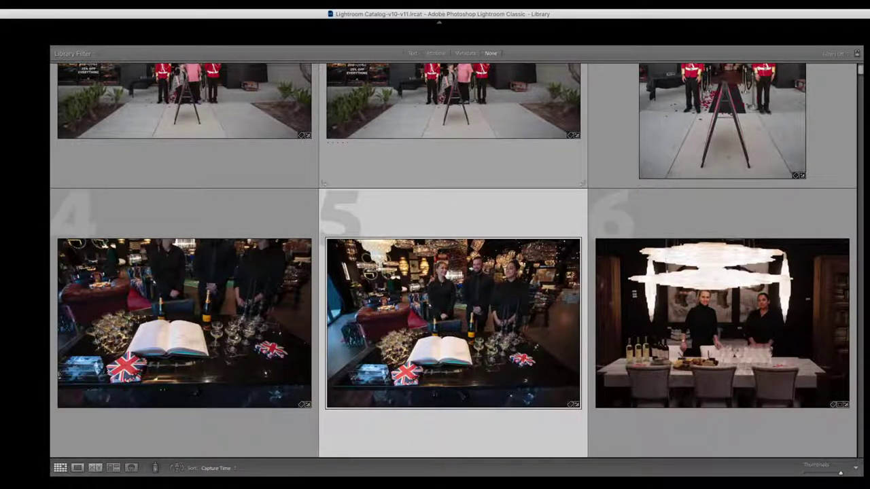
key("Down")
key("Up")
key("Up")
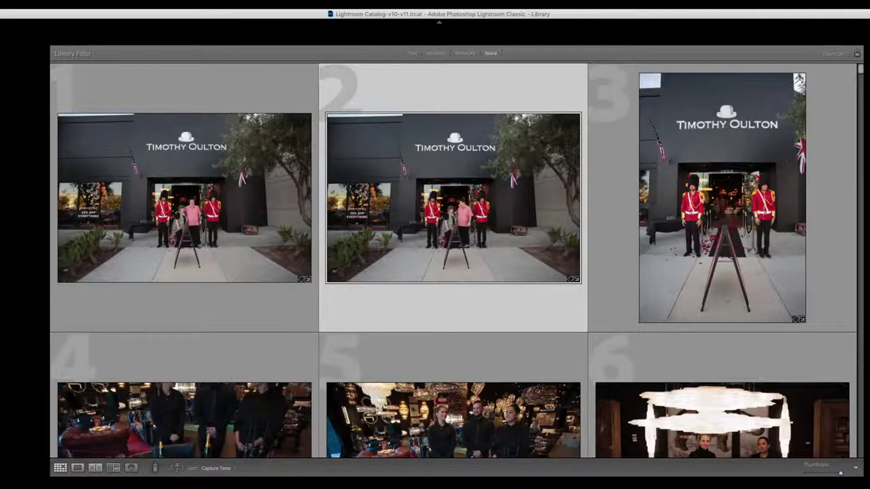
- Inspect photos 1–3 full size in Loupe, including the portrait storefront shot, then return to Grid
double_click(184, 197)
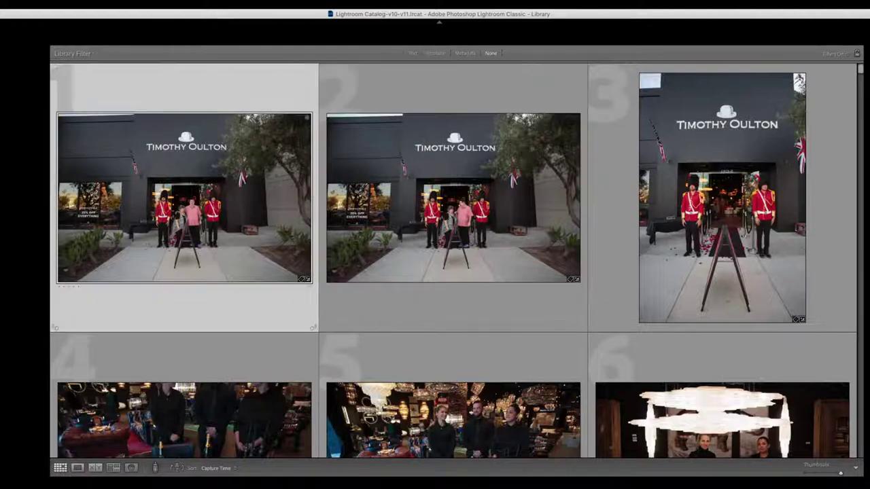
key("Right")
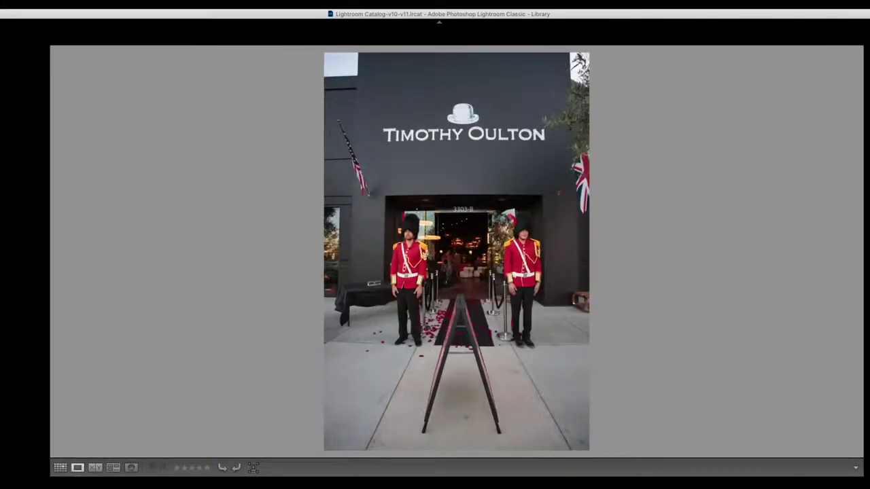
key("Right")
key("Left")
key("g")
key("Down")
key("Left")
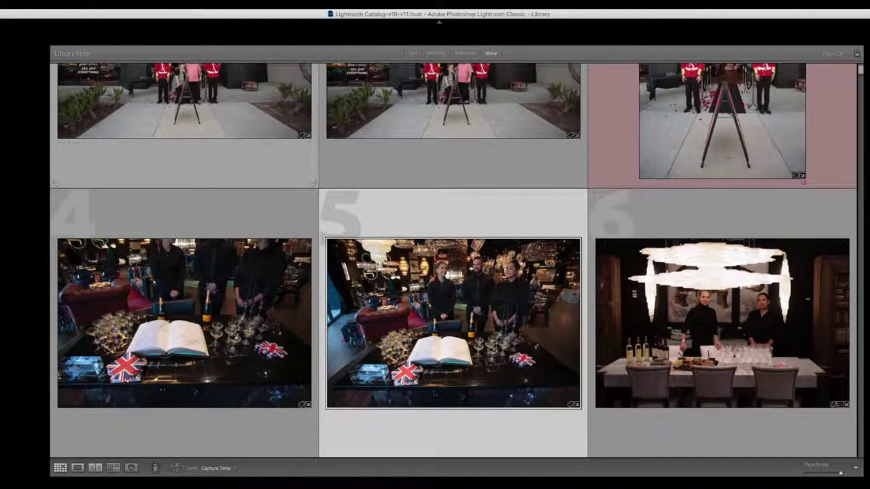
- Give photos 6, 12 and 11 red colour labels
left_click(184, 323)
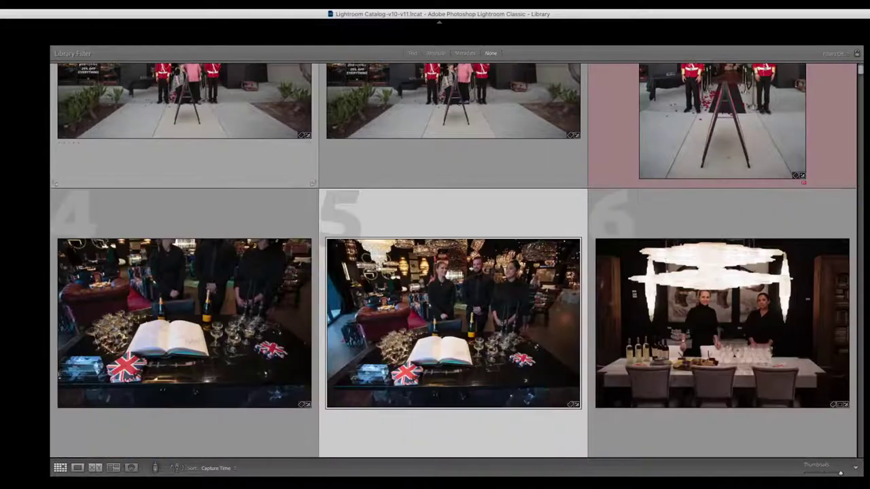
left_click(722, 323)
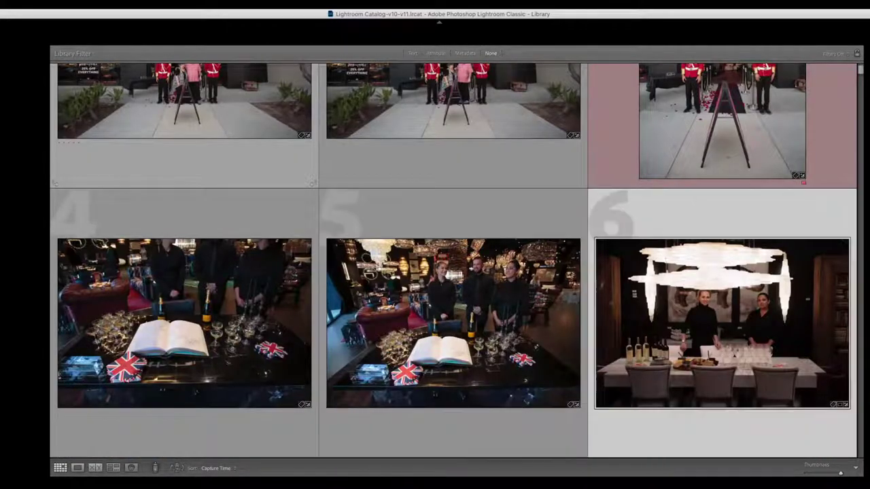
key("6")
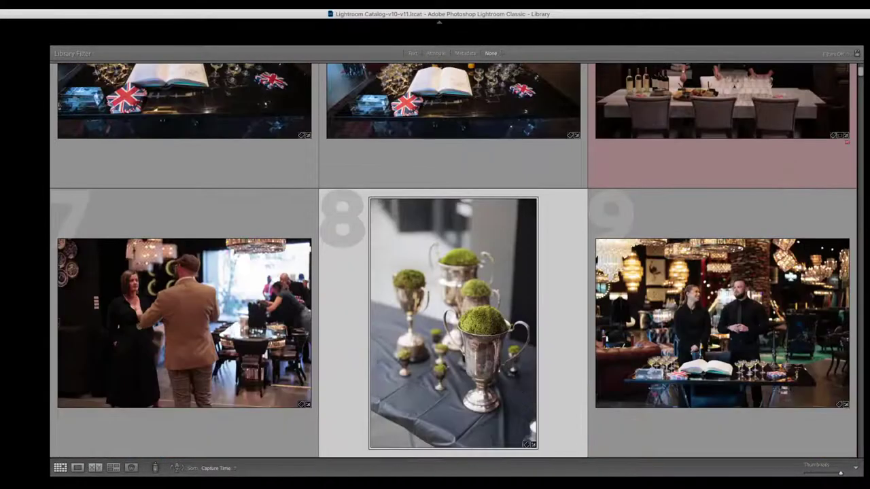
left_click(454, 323)
key("Down")
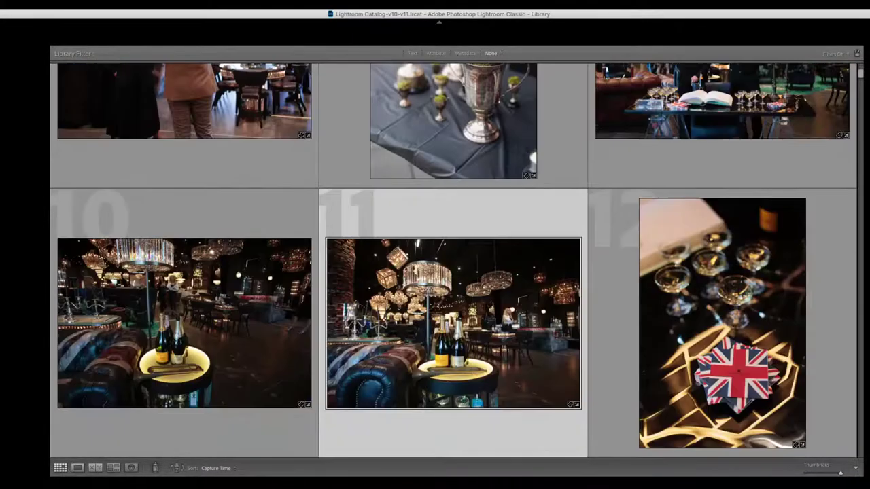
key("Right")
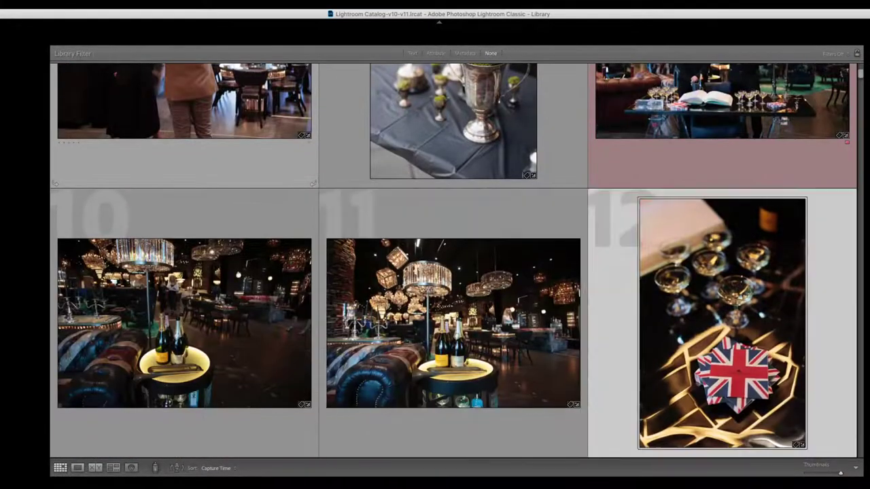
key("6")
key("Left")
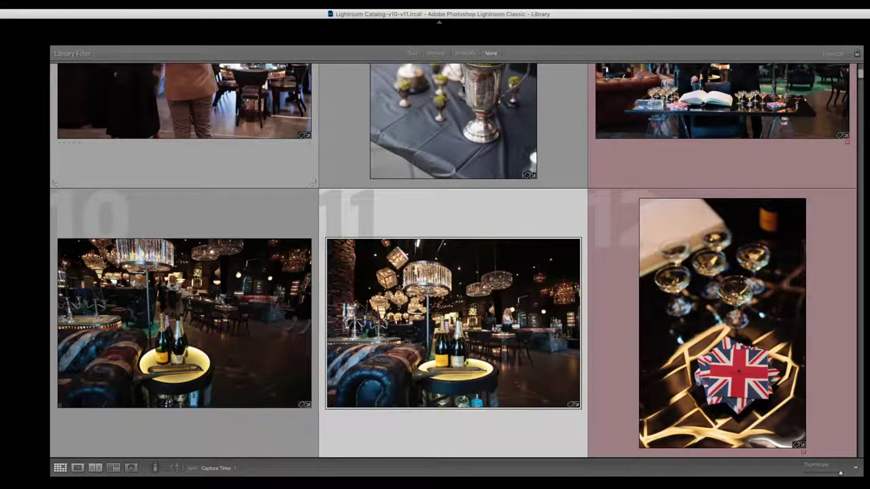
key("6")
- Red-label photo 15 in the next grid row, then go back to photo 13
key("Down")
key("Left")
key("Right")
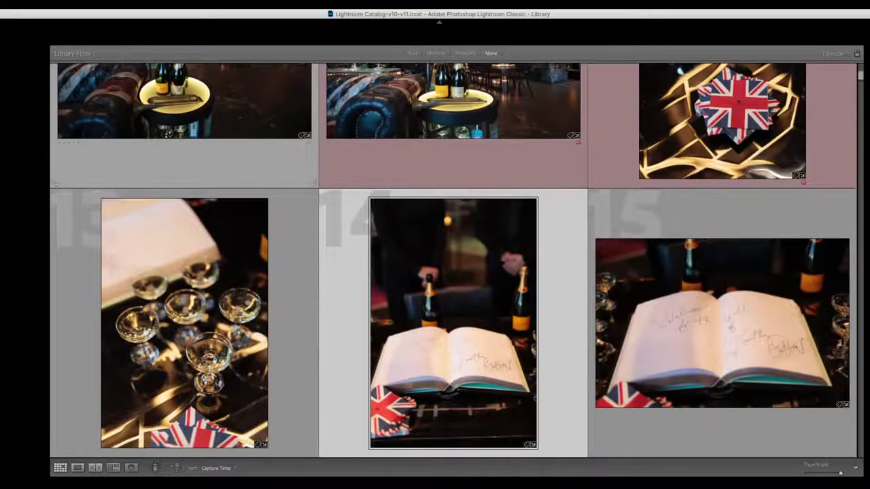
key("Right")
key("6")
key("Left")
key("Left")
- Check photo 13 and its neighbours full size, up to the Timothy Oulton sign, then return to Grid
key("e")
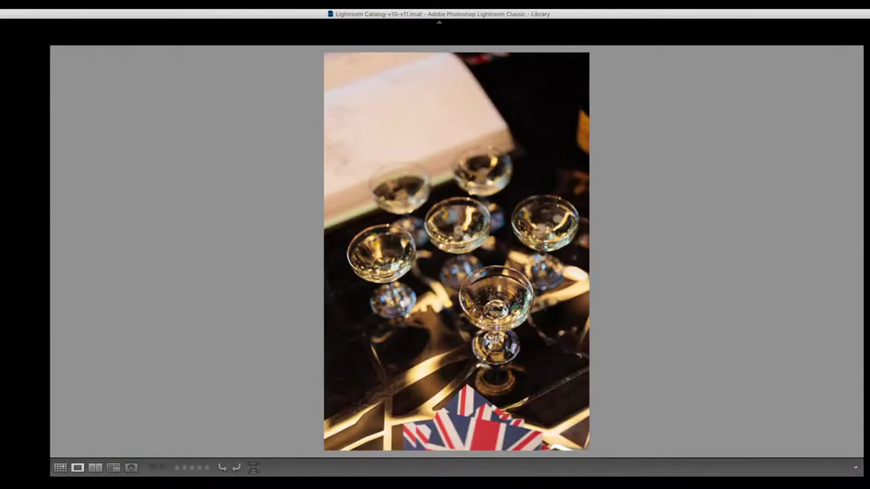
key("Left")
key("Left")
key("Right")
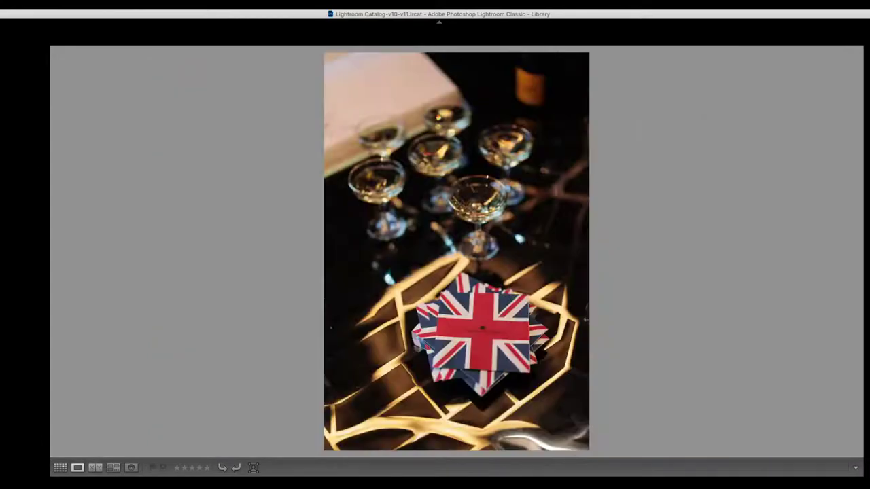
key("Right")
key("Right")
key("Right")
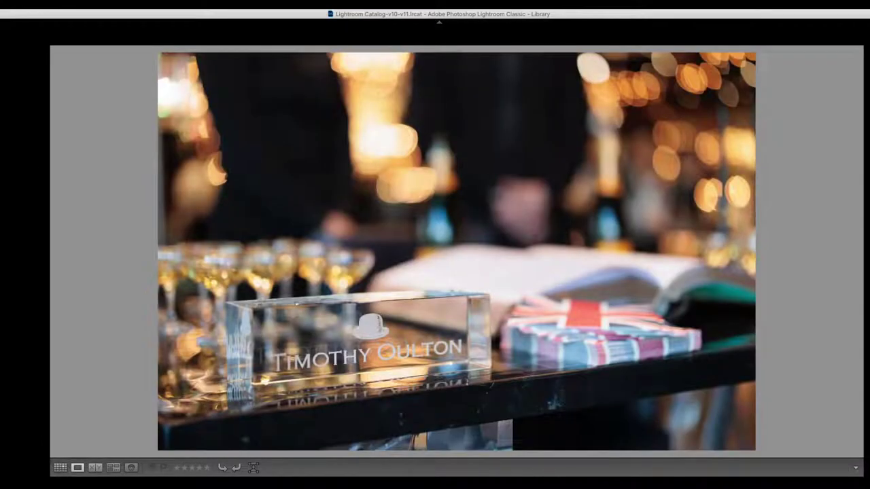
key("Right")
key("g")
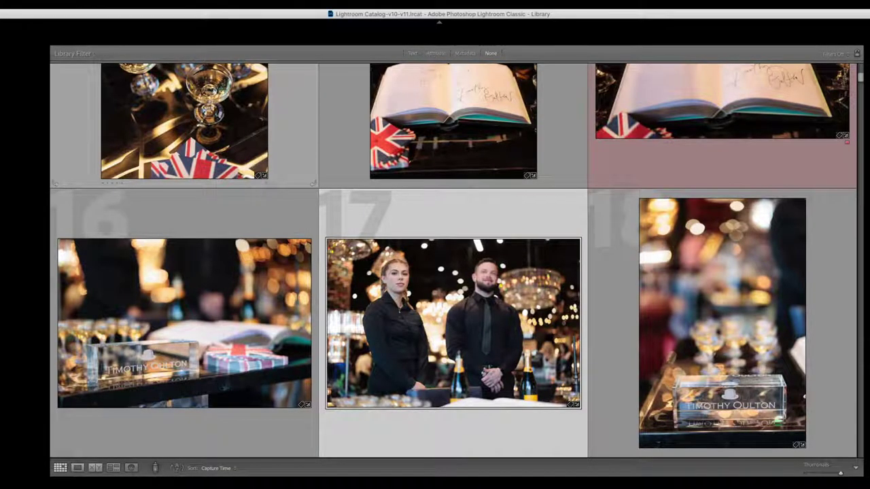
- Move the grid selection from photo 13 on through photos 16 and 21
key("Up")
key("Left")
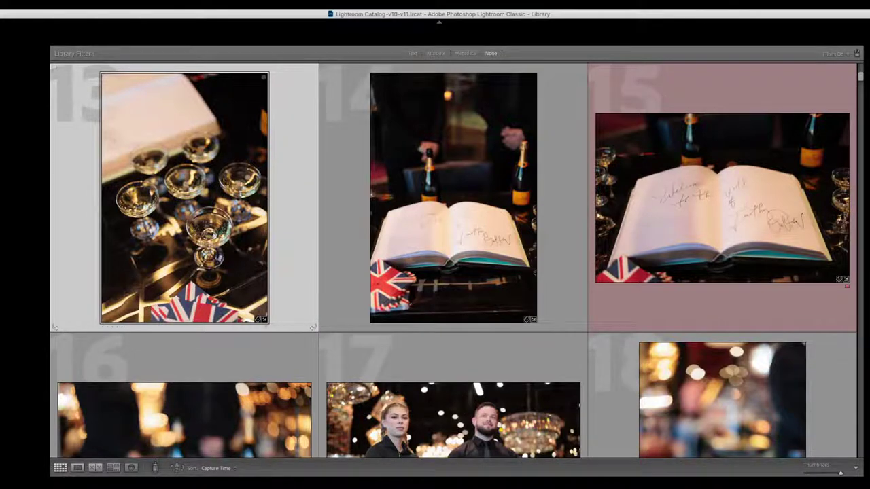
key("Down")
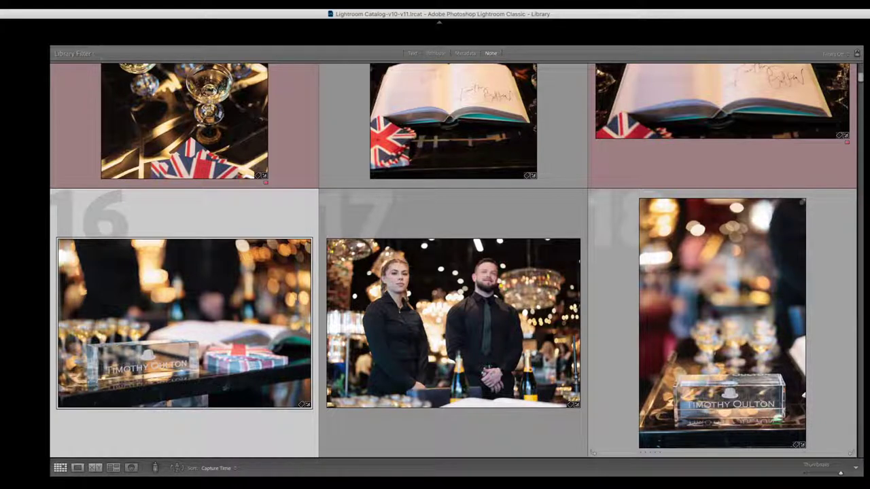
key("Right")
key("Right")
key("Right")
key("Right")
key("Right")
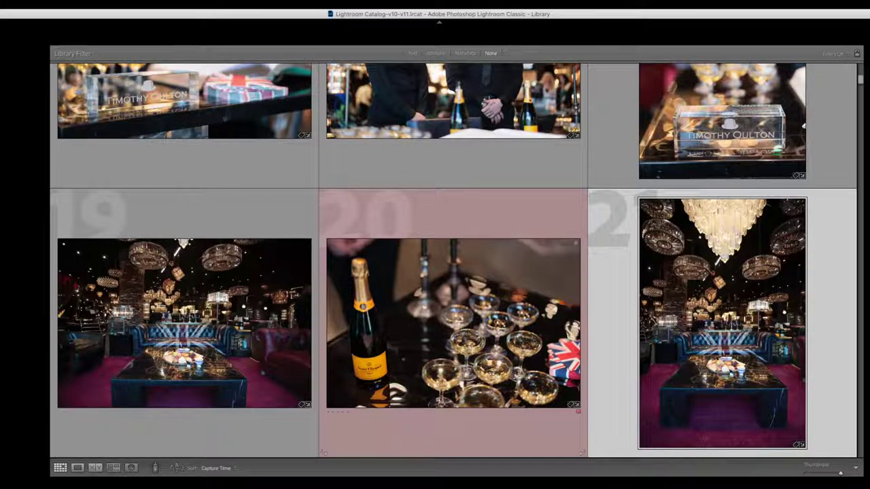
- Step the grid selection through photos 25 to 32
key("Right")
key("Right")
key("Right")
key("Right")
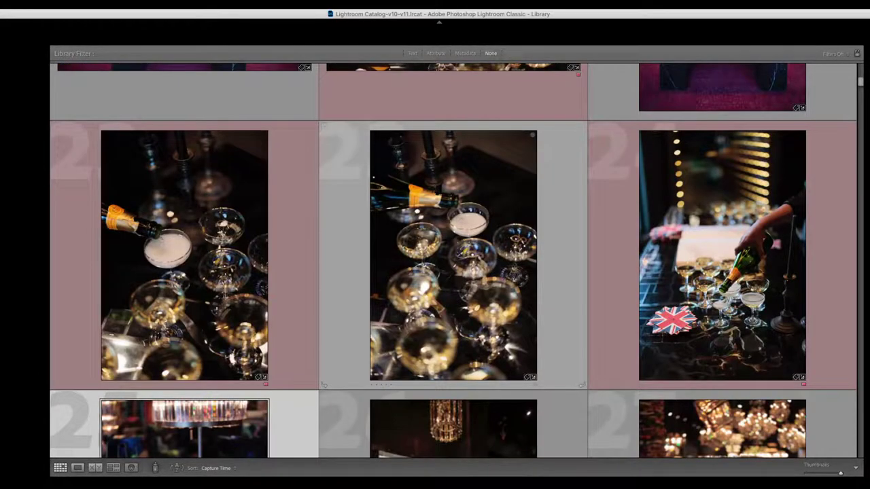
scroll(453, 261, "down", 3)
key("Right")
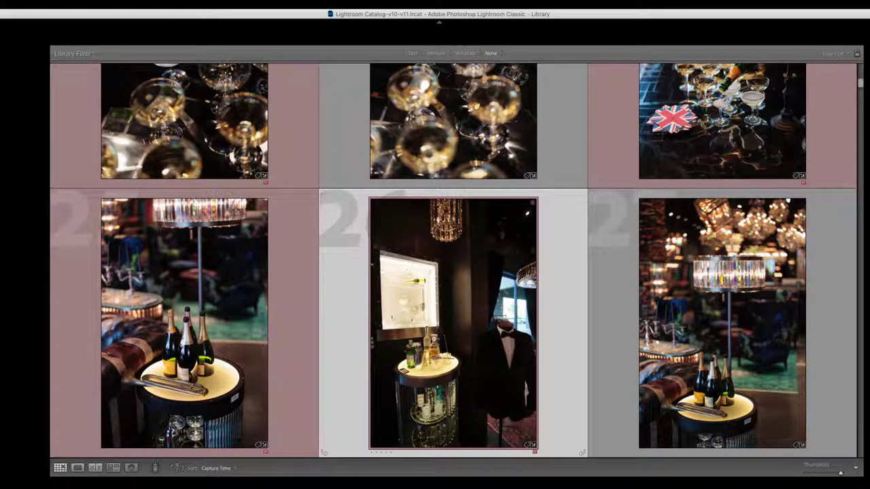
key("Left")
key("Right")
key("Right")
key("Right")
key("Right")
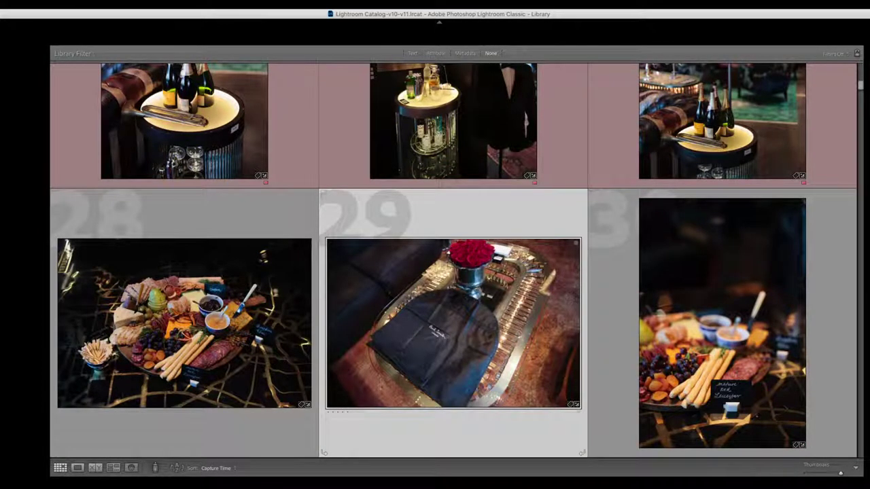
key("Right")
key("Right")
key("Right")
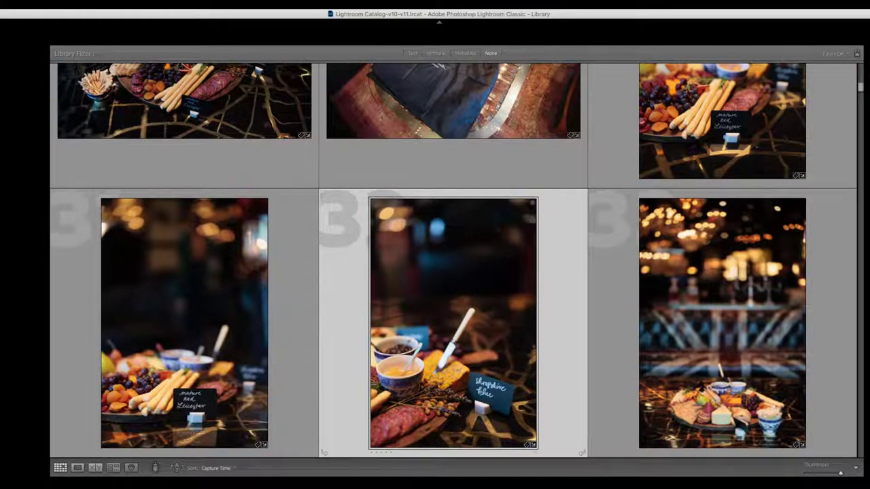
- Red-label photos 33 and 35
key("Right")
key("6")
key("Right")
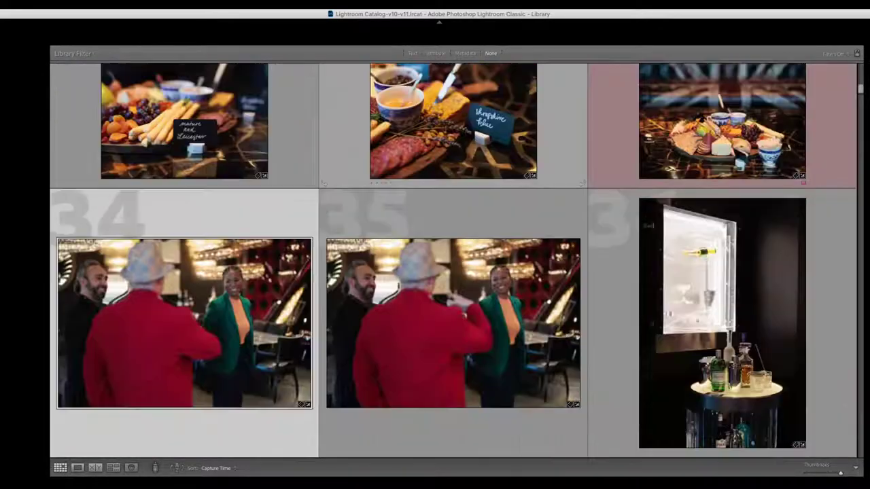
key("Right")
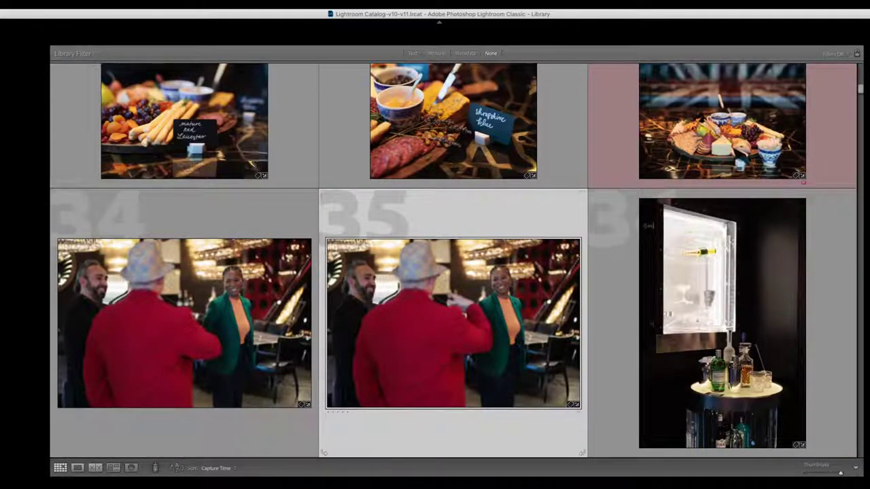
key("6")
key("Right")
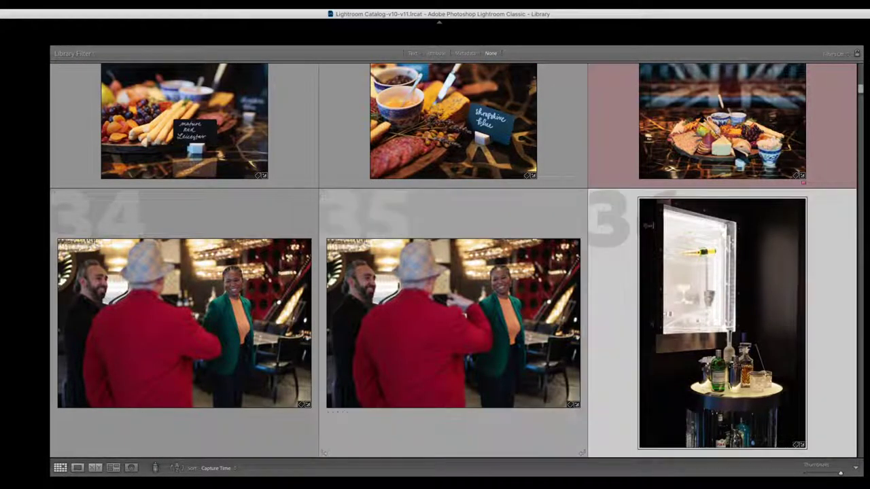
key("Right")
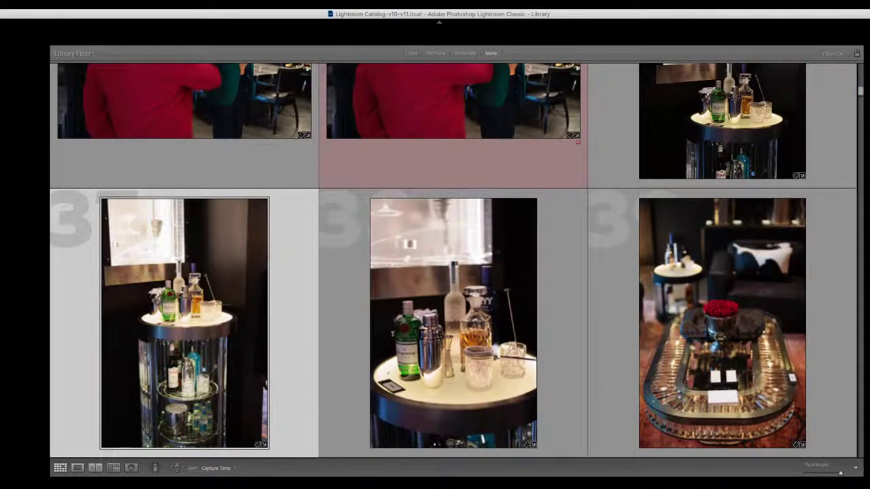
- Red-label the next photo, photo 41 and the bar-table photo 43
key("Right")
key("Right")
key("6")
key("Right")
key("Right")
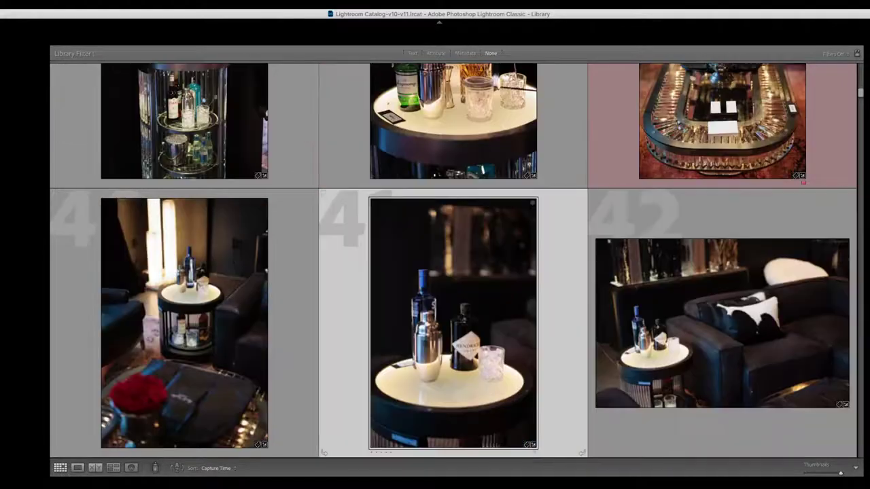
key("6")
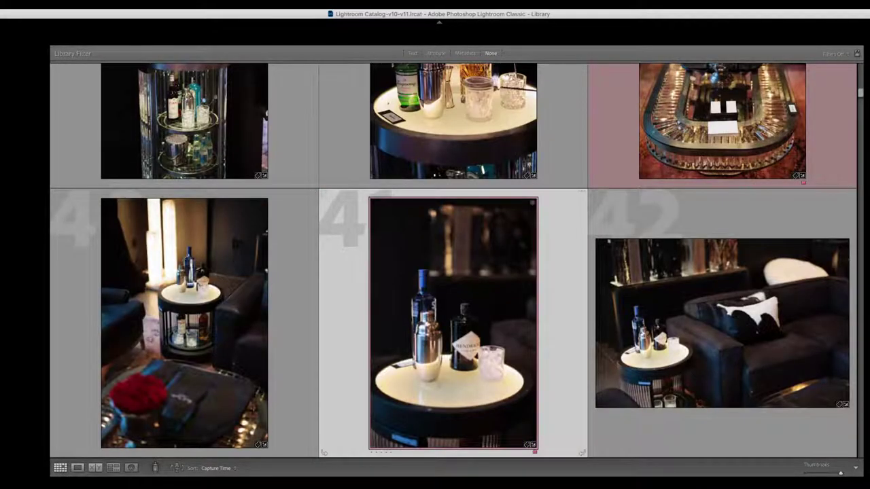
key("Right")
key("Right")
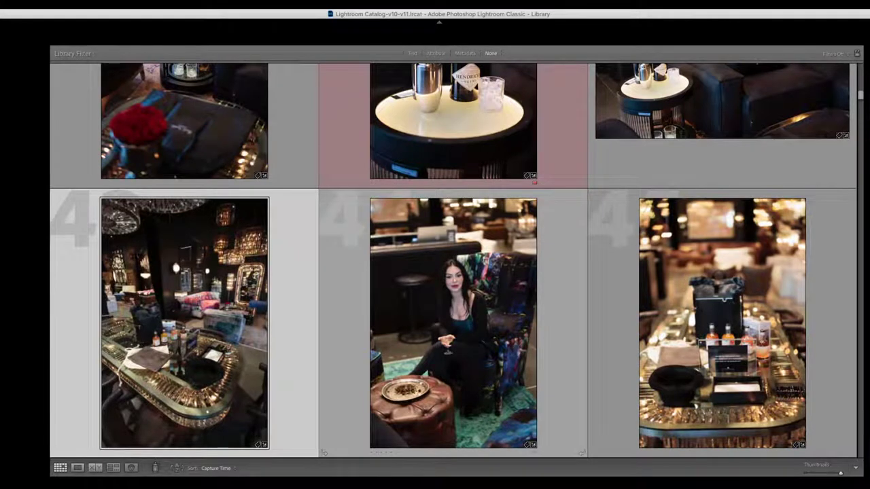
key("6")
- Move down the rows past the blurry bottle close-up to the drink station and pens photo
key("Down")
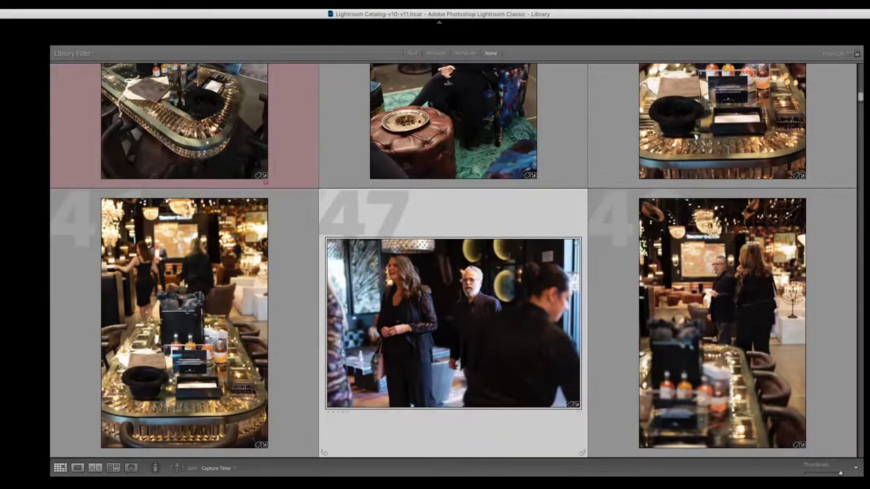
key("Down")
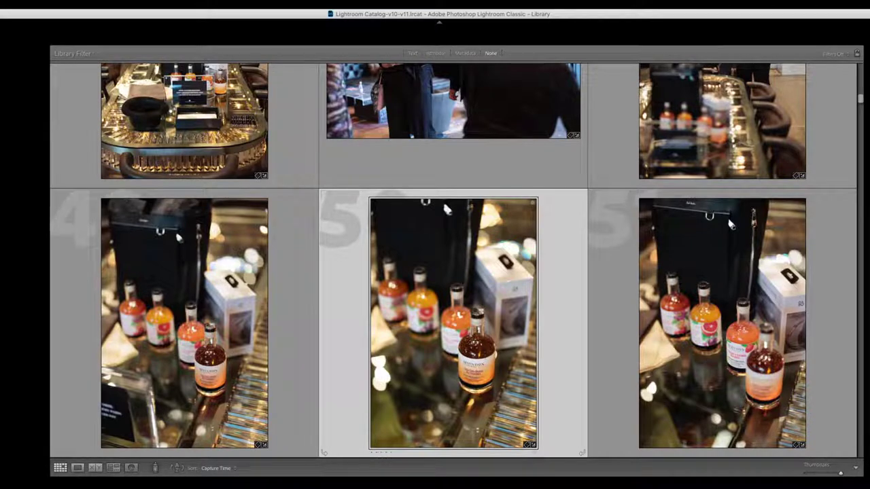
key("Down")
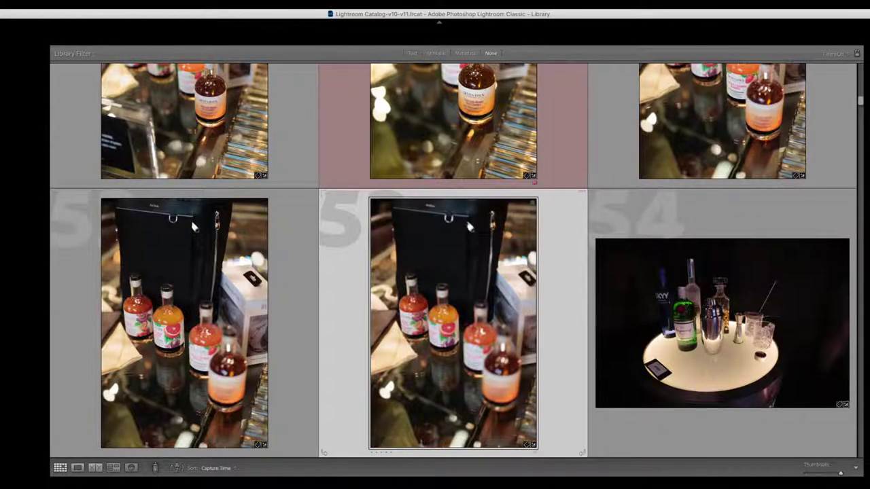
key("Down")
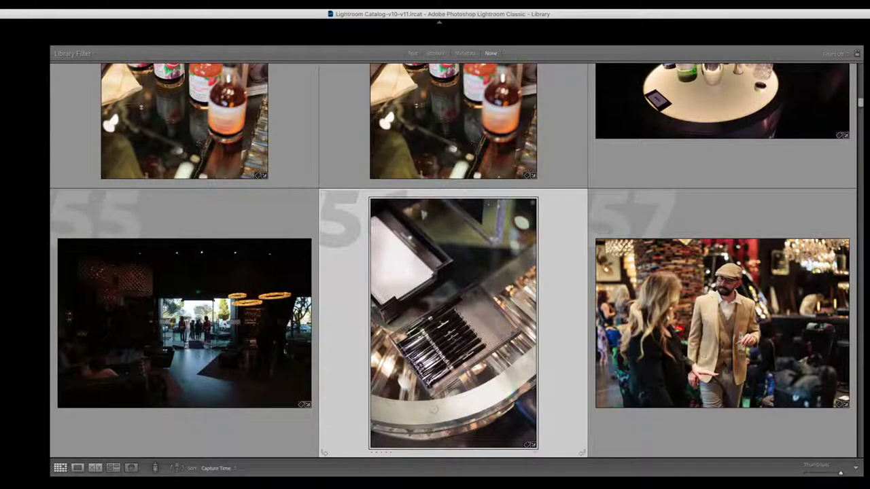
key("Right")
key("Left")
- Check the pens photo full size in Loupe and return to Grid
key("Down")
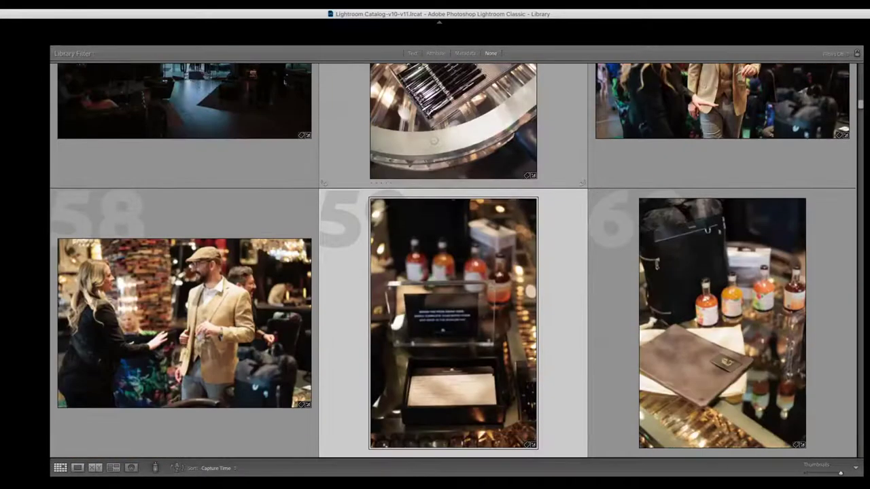
key("Up")
key("e")
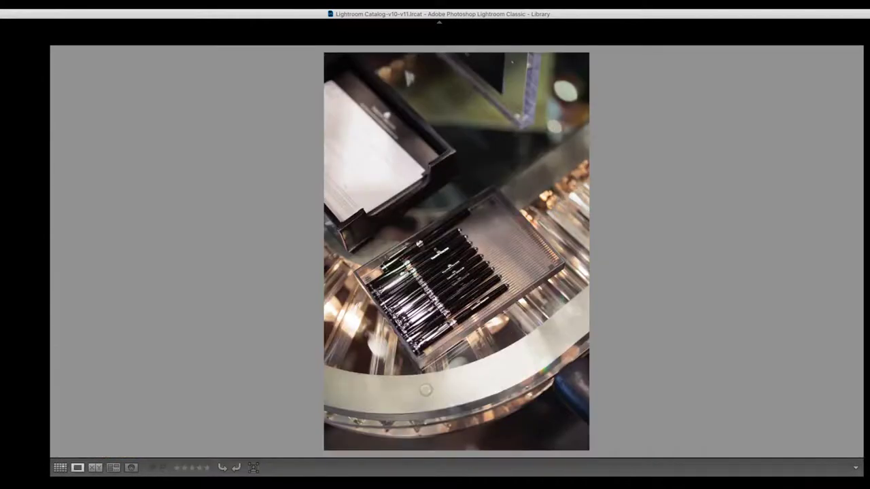
key("g")
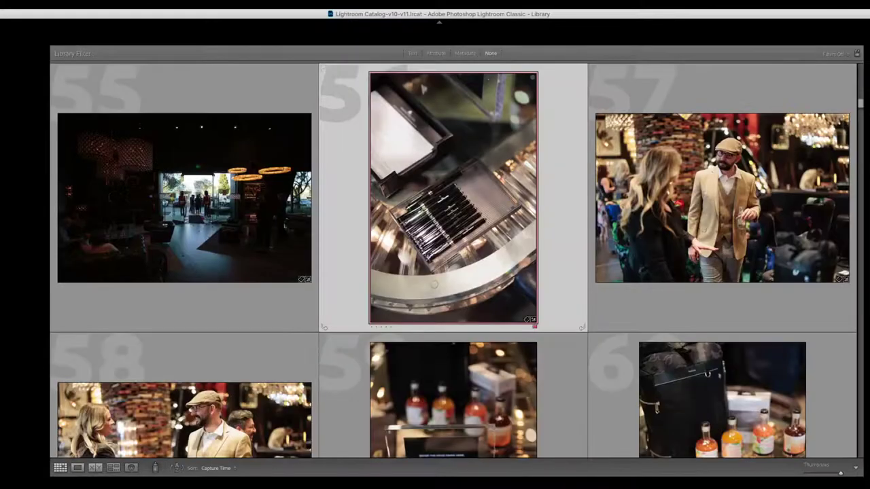
- Red-label the bottle-and-folio photo and the tan-jacket guest photo
scroll(452, 261, "down", 3)
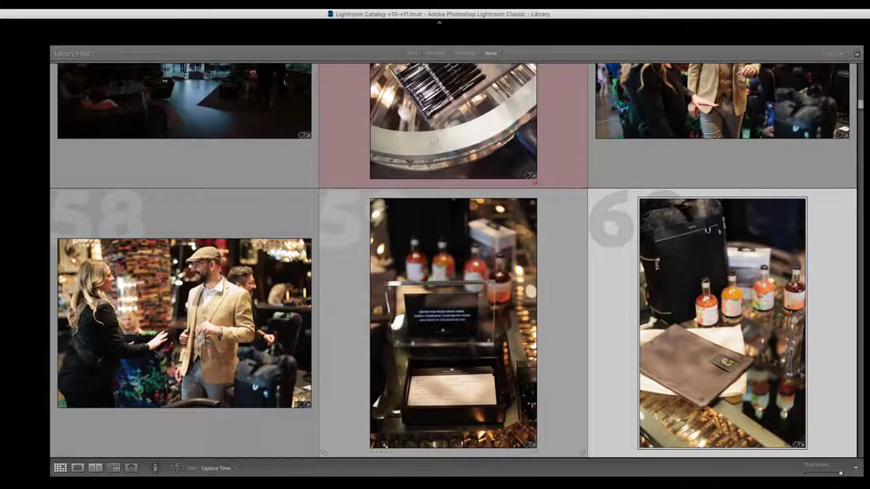
key("6")
left_click(184, 323)
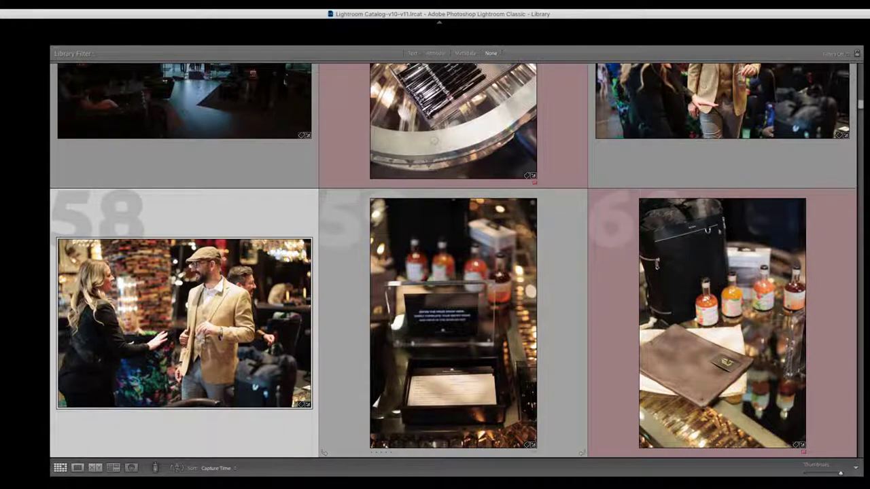
key("6")
- Inspect the store-front guard photos full size in Loupe, then return to Grid
key("Down")
key("Right")
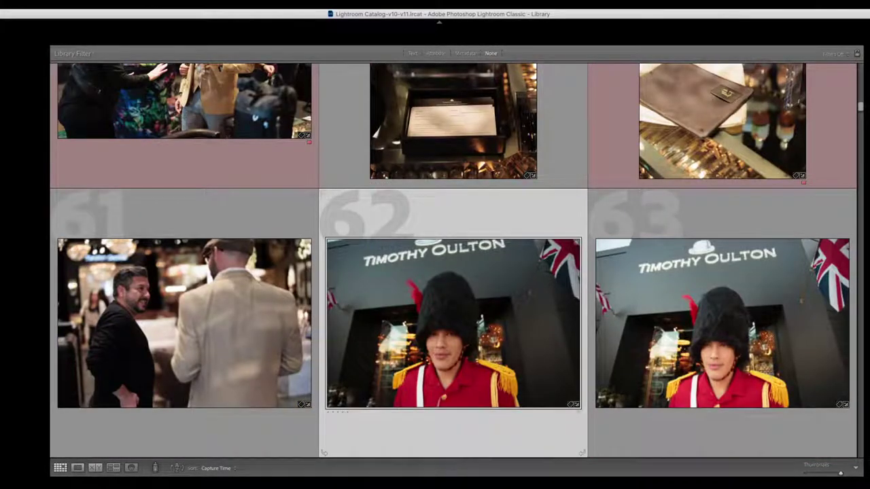
scroll(453, 260, "down", 2)
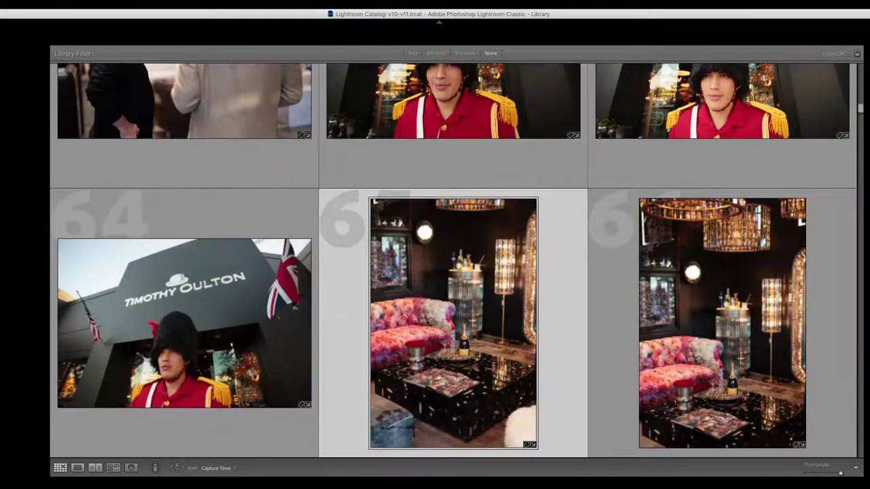
scroll(453, 261, "up", 1)
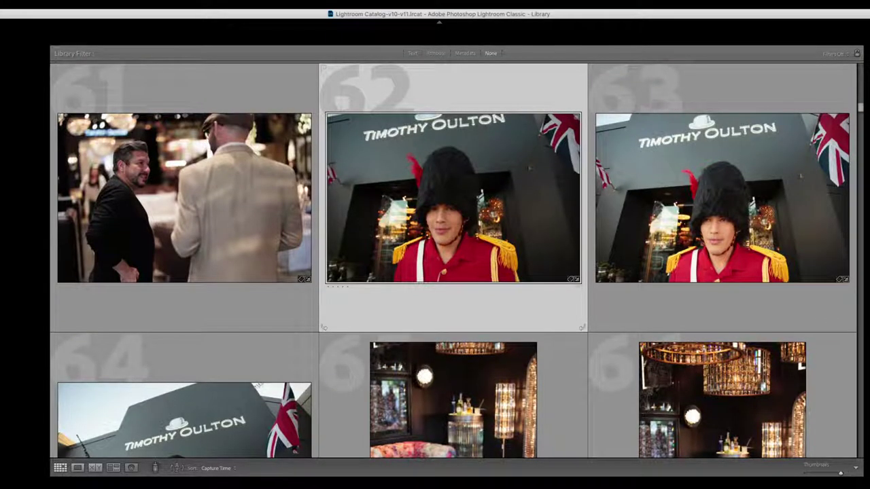
key("e")
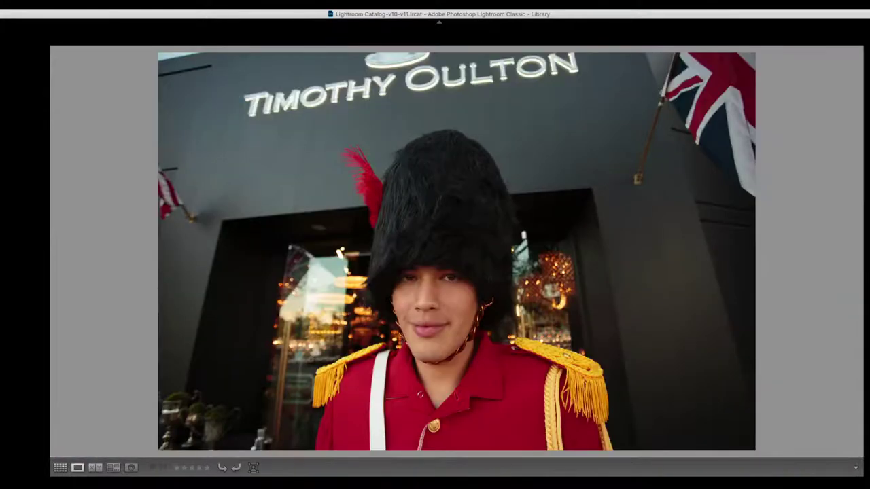
key("Right")
key("Right")
key("Right")
key("Right")
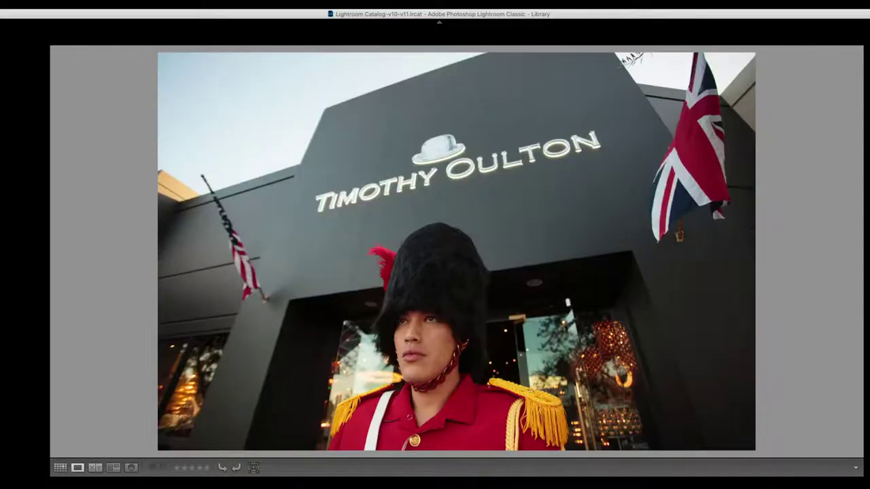
key("g")
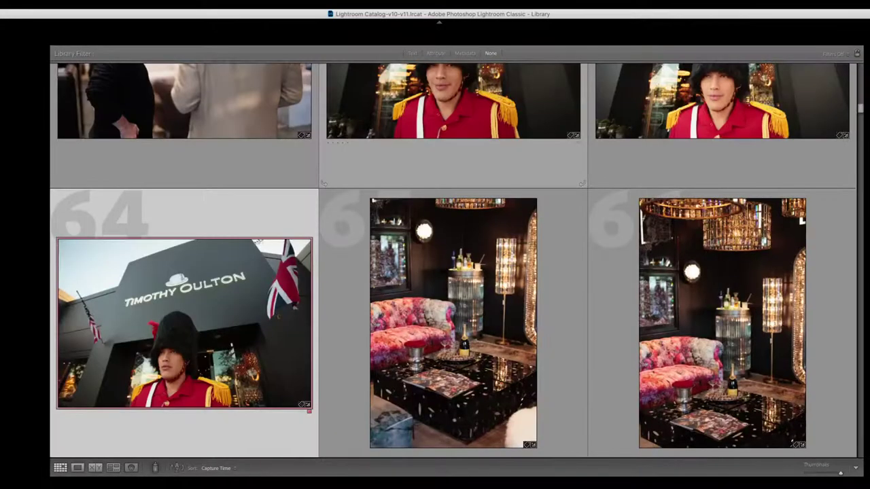
- Move past guard photo 64 and open the chandelier lounge photo 66 full size
key("Right")
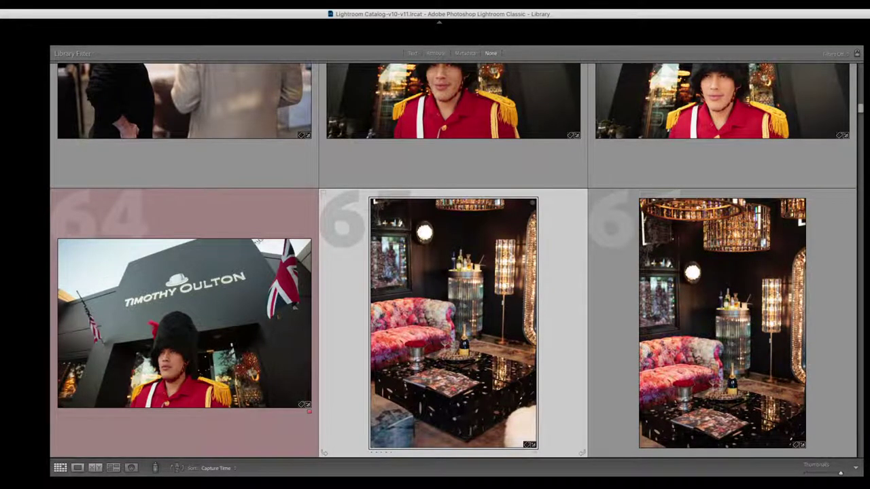
key("Right")
key("e")
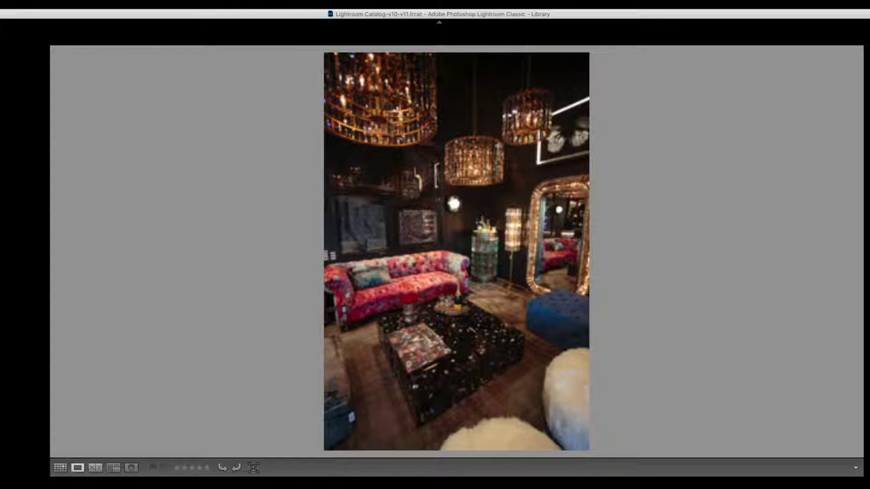
- Zoom in and out on the mirror selfie, then step past the bar cart and guard portraits
key("Right")
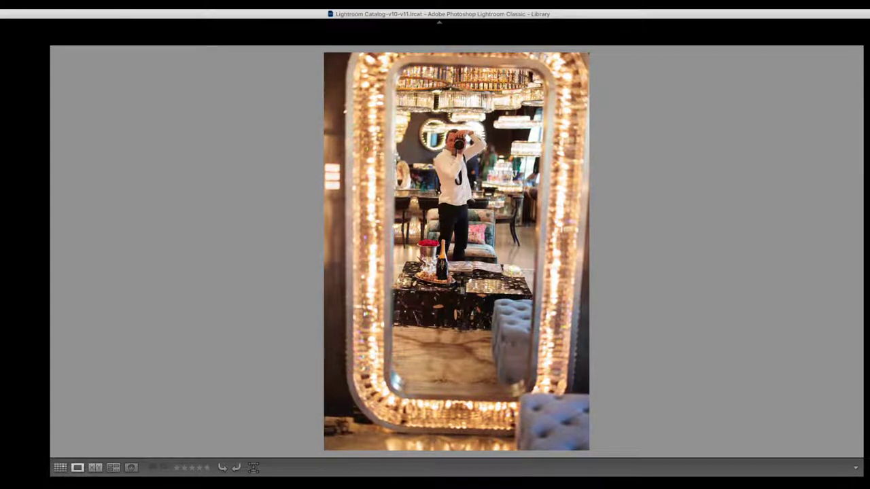
key("z")
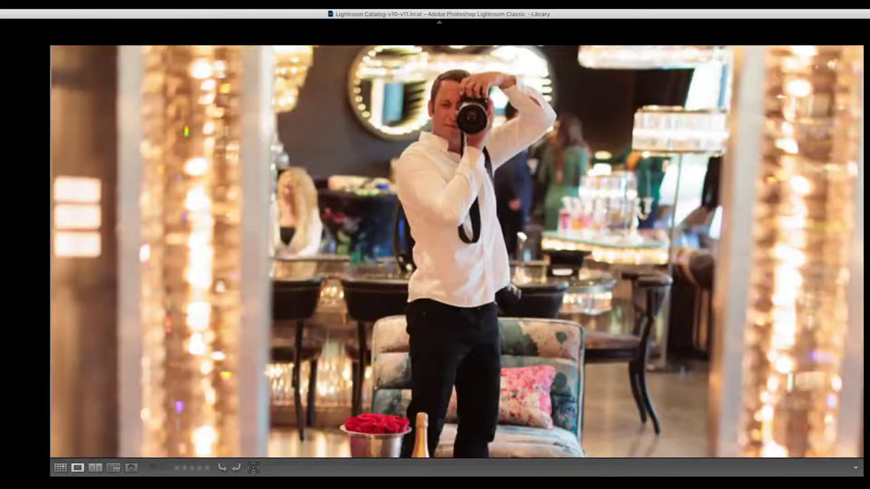
key("z")
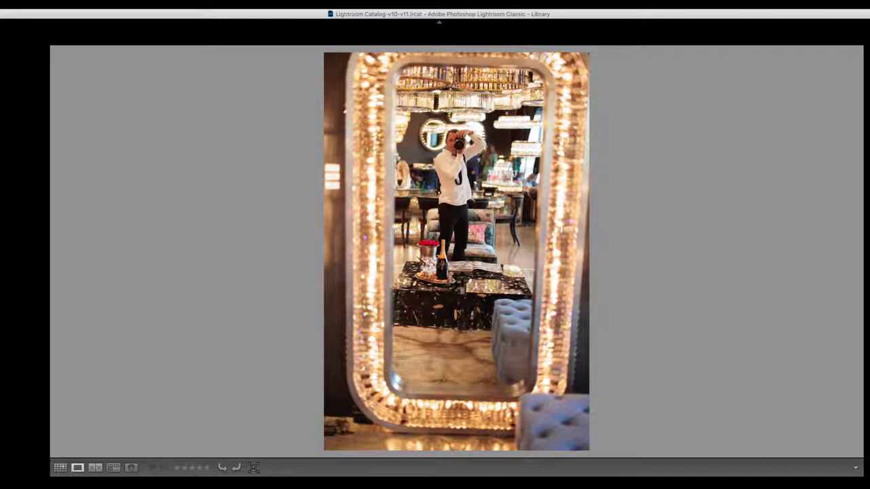
key("Right")
key("Right")
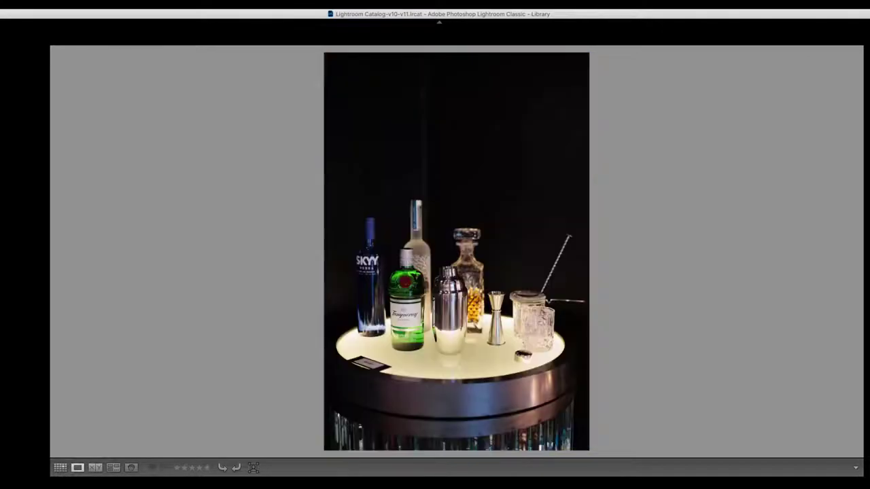
key("Right")
key("Right")
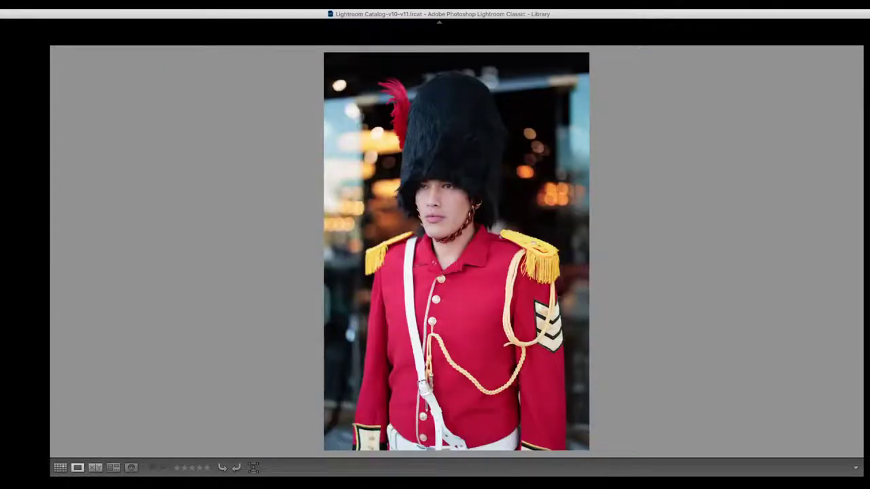
key("Right")
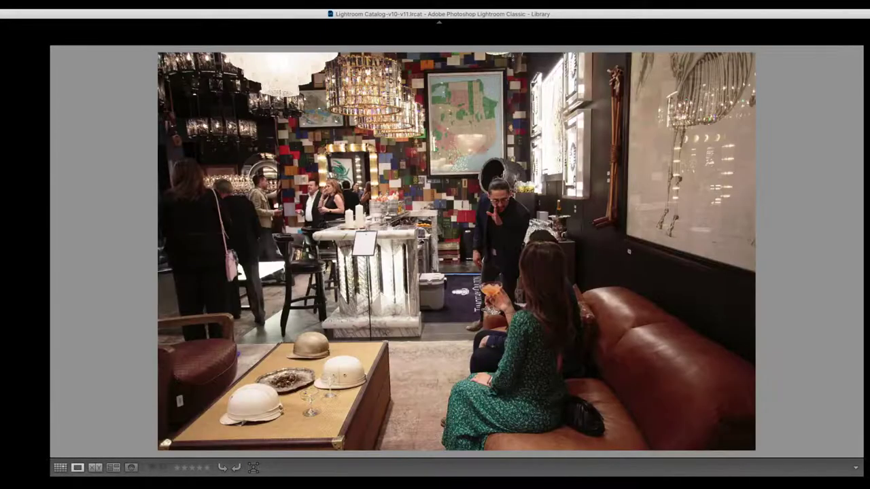
- Back in Grid, red-label photo 82, the woman waving
key("g")
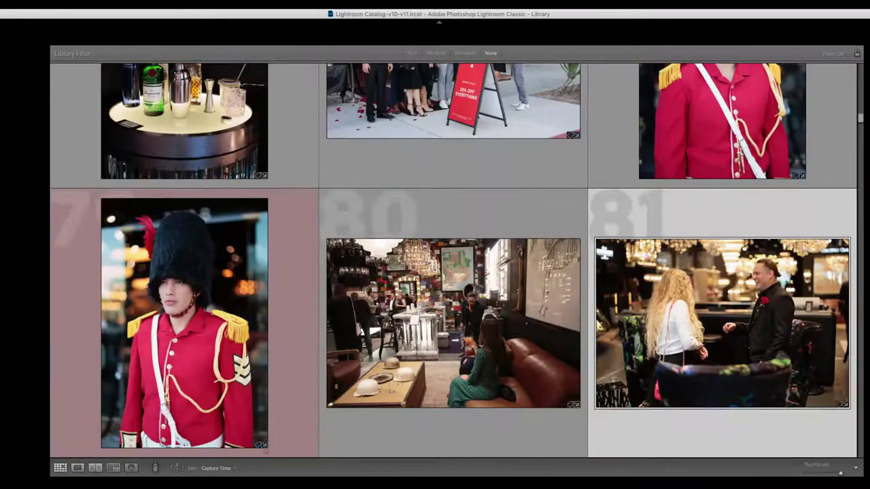
key("Down")
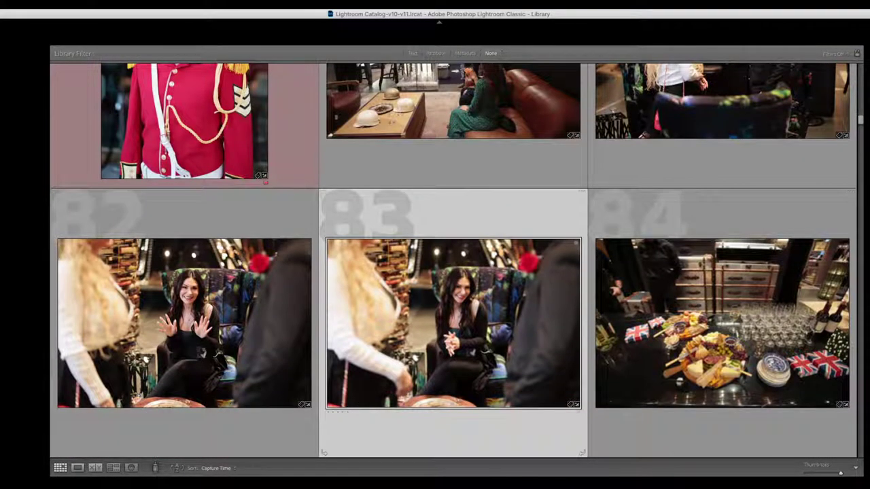
key("Left")
key("6")
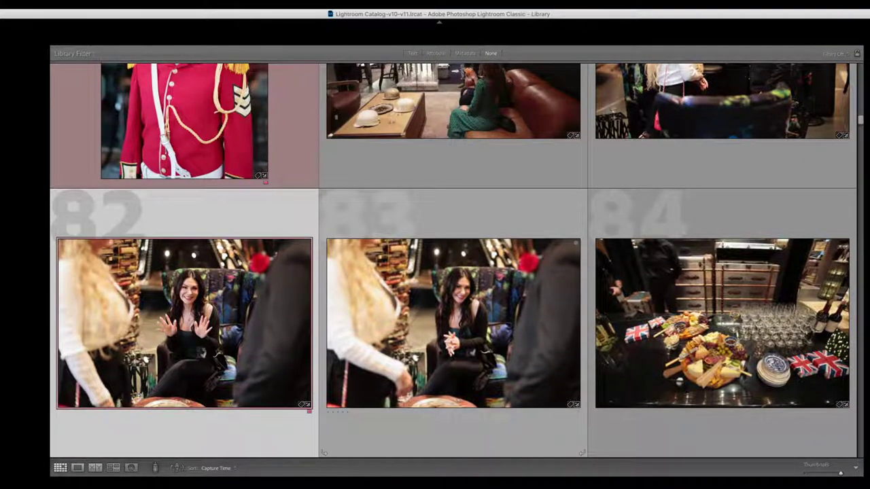
key("Right")
key("Right")
key("Right")
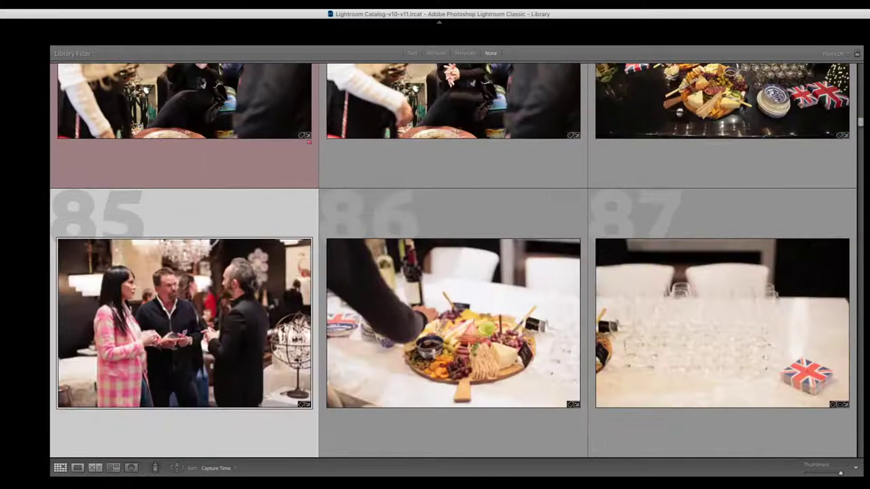
key("Right")
- Red-label the flag coaster photo and the champagne bucket photo
key("Down")
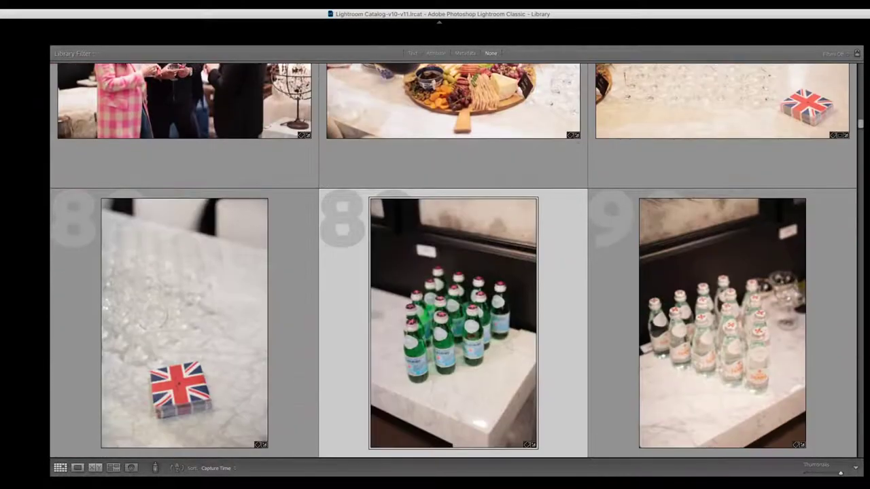
key("Left")
key("6")
key("Down")
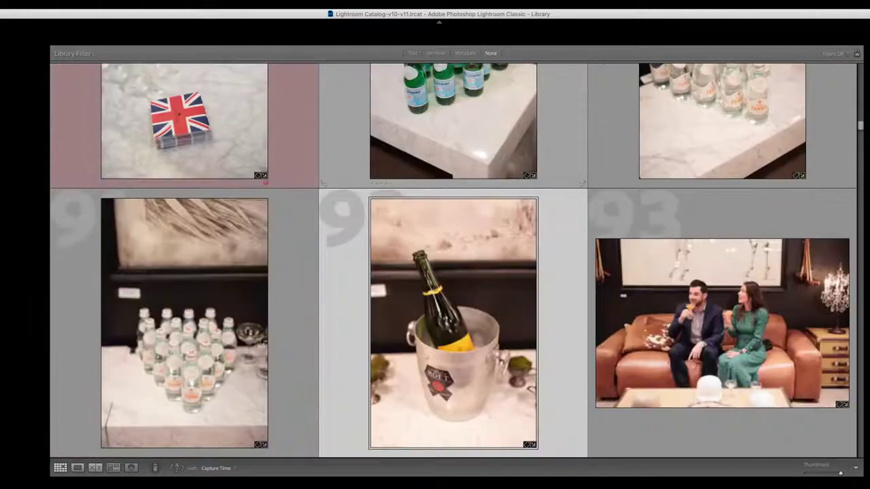
key("Right")
key("Left")
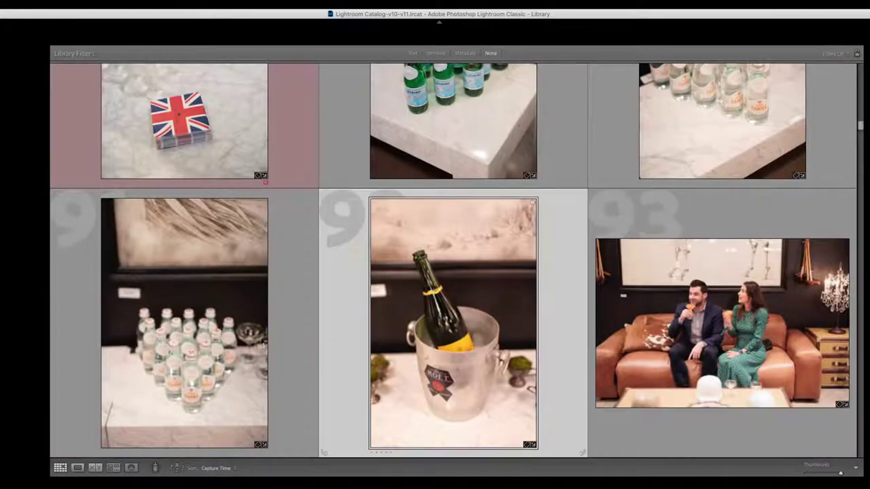
key("6")
- Red-label photo 96, then view photo 94, the bar scene, full size
key("Down")
key("Up")
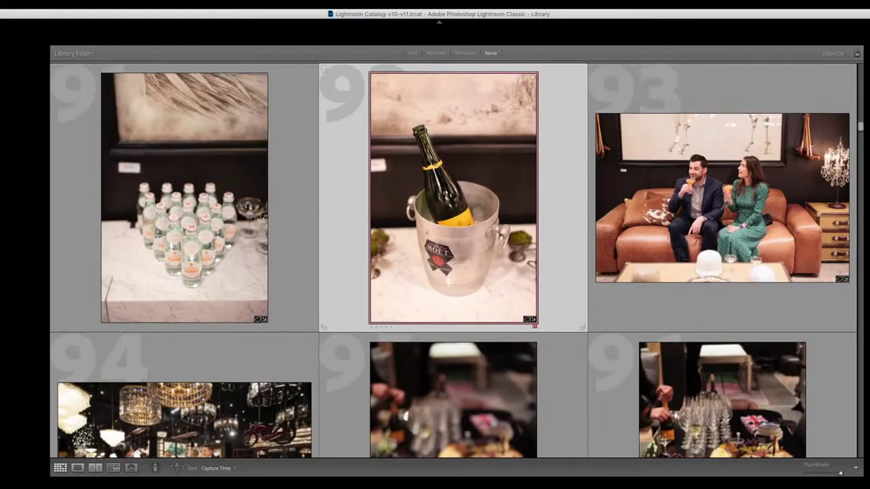
key("Down")
key("Right")
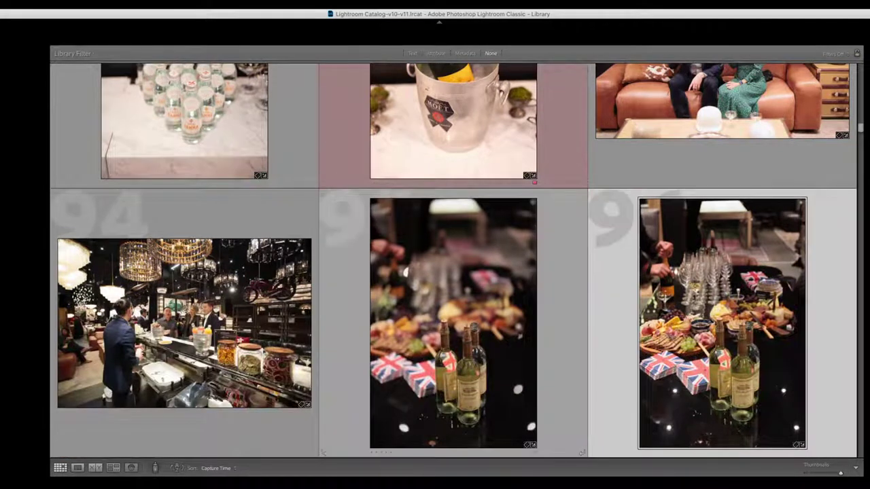
key("6")
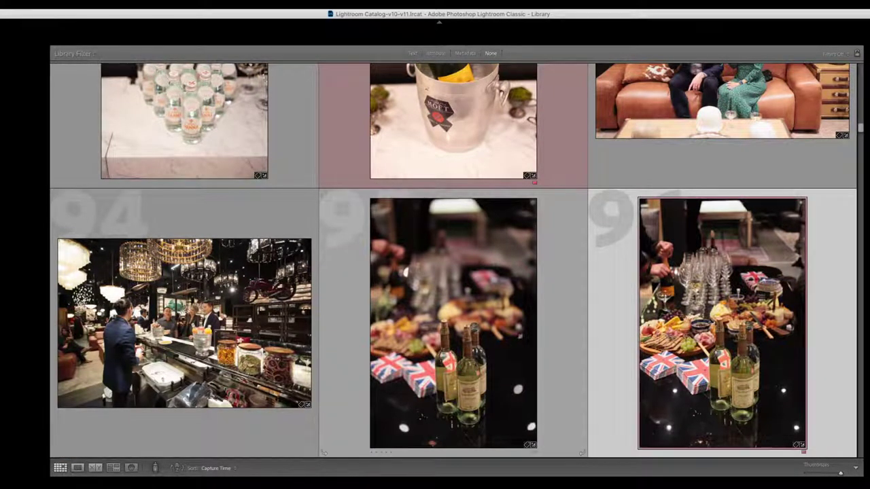
key("Left")
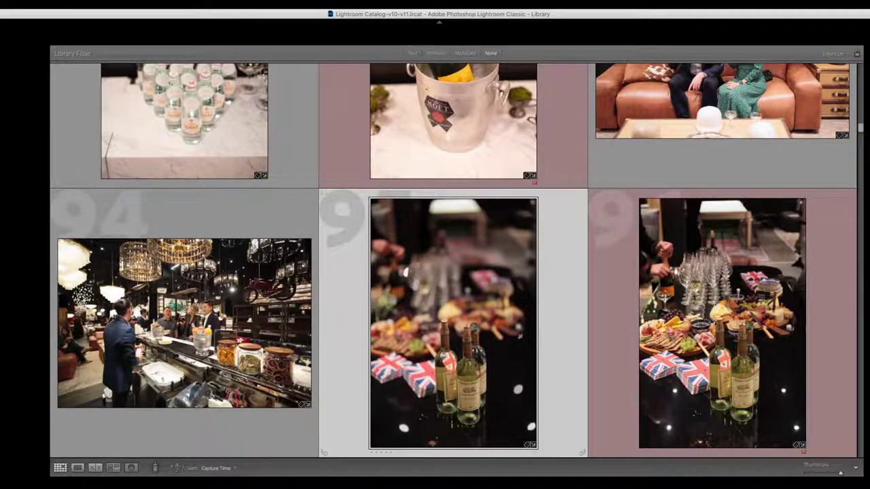
key("Left")
key("e")
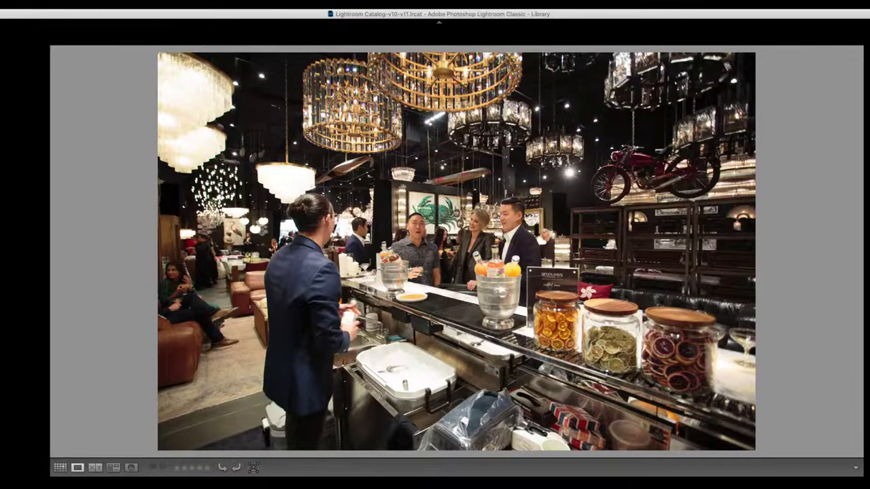
- Step through the wine bottles, table, bar scene and sofa couple shots to the ice-bucket bottles
key("Right")
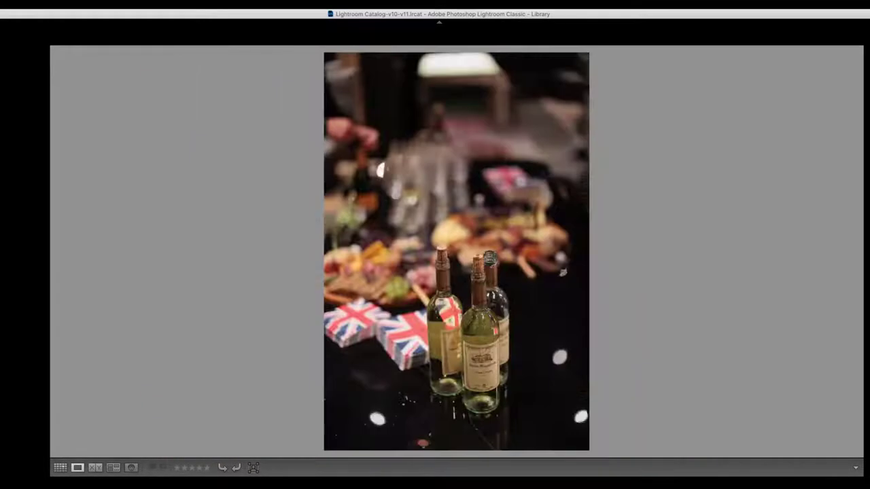
key("Right")
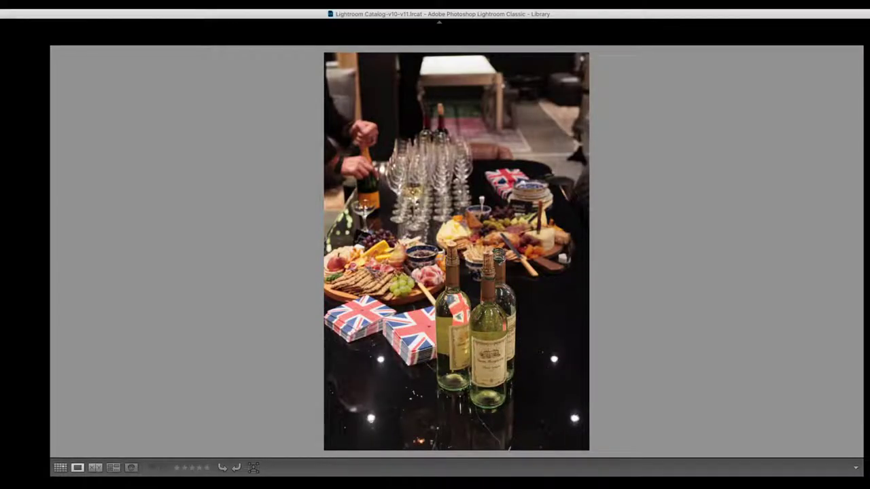
key("Right")
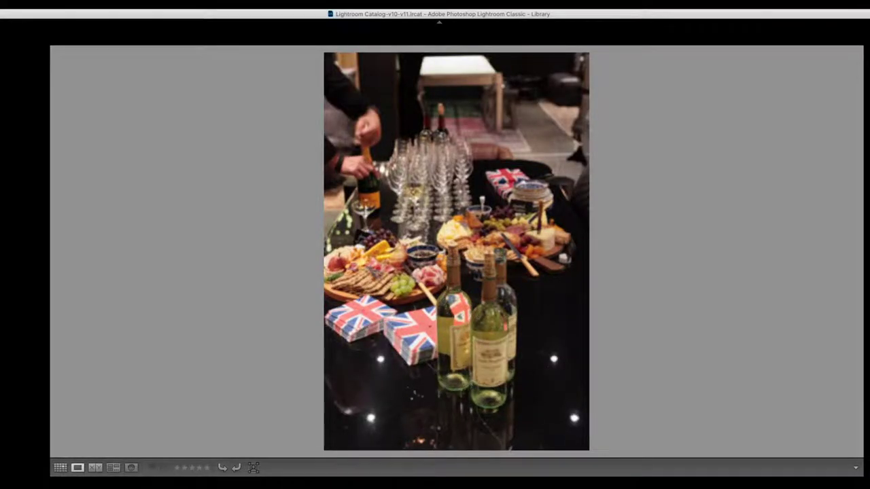
key("Right")
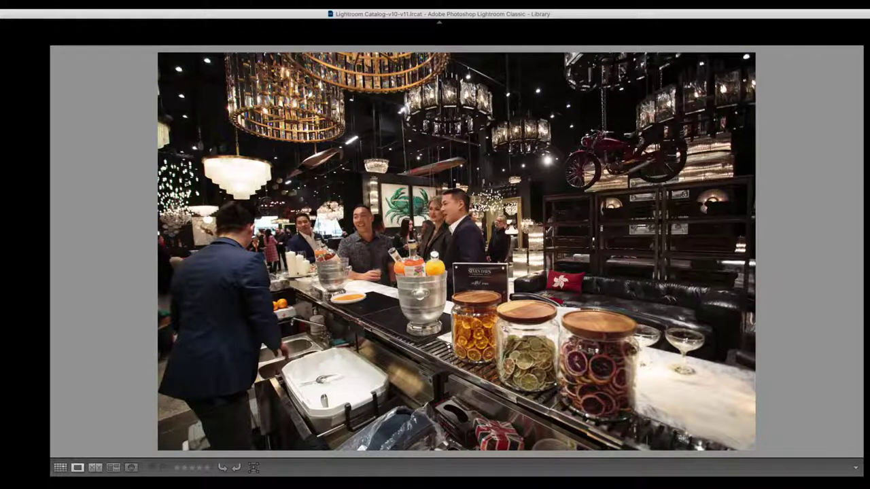
key("Right")
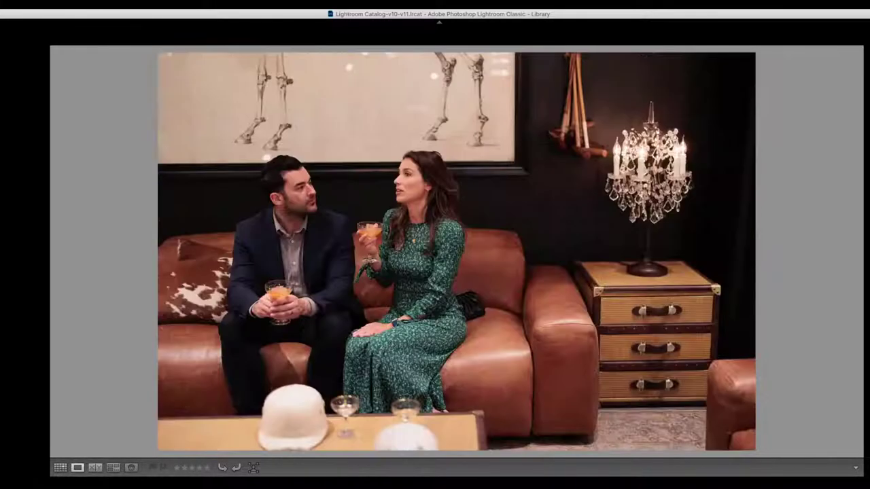
key("Left")
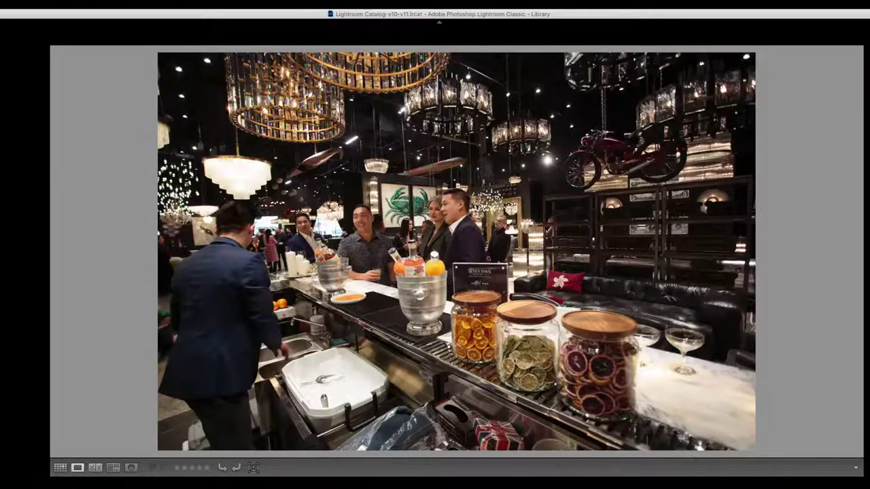
key("Right")
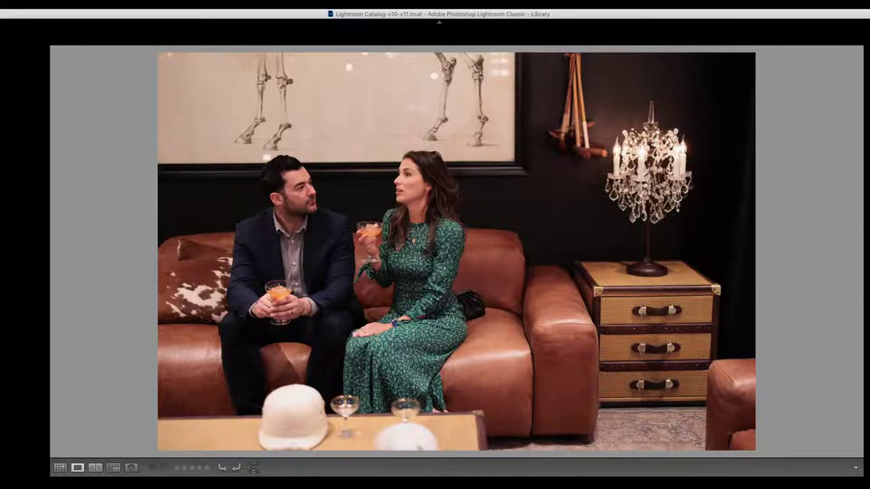
key("Left")
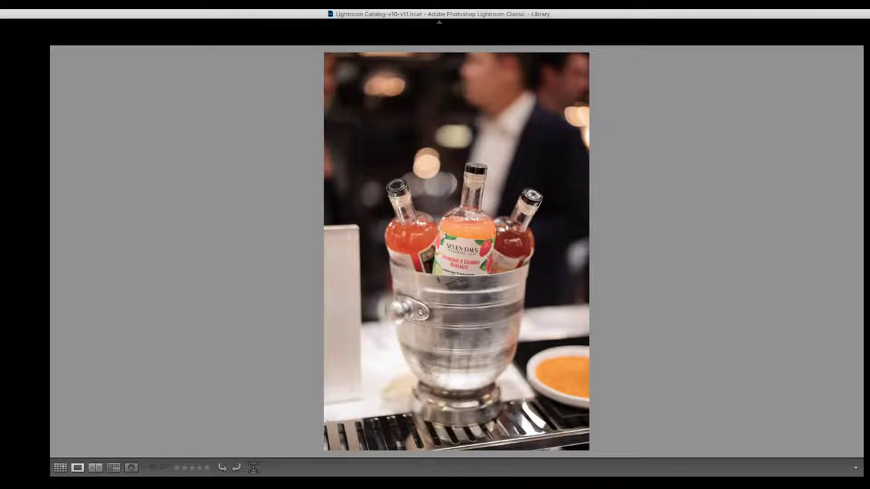
key("Right")
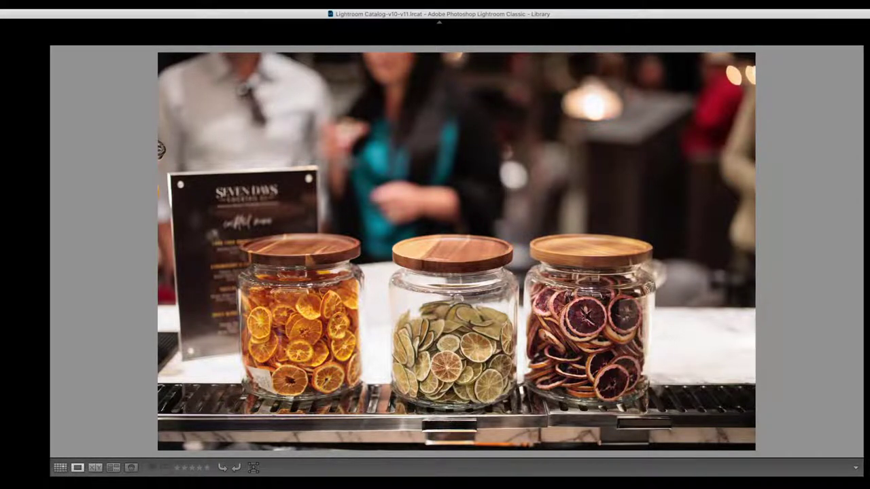
key("Right")
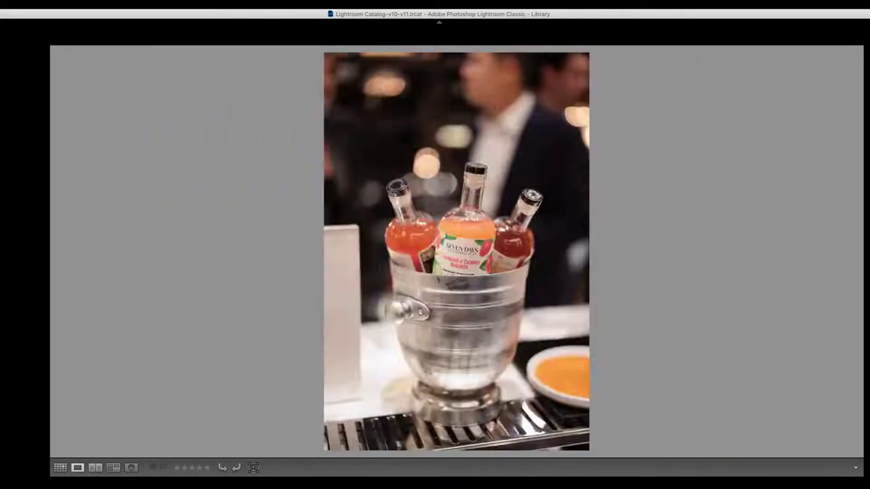
- Review the bar group, two men talking, cocktail glass and Seven Days sign shots full size
key("Right")
key("Right")
key("Left")
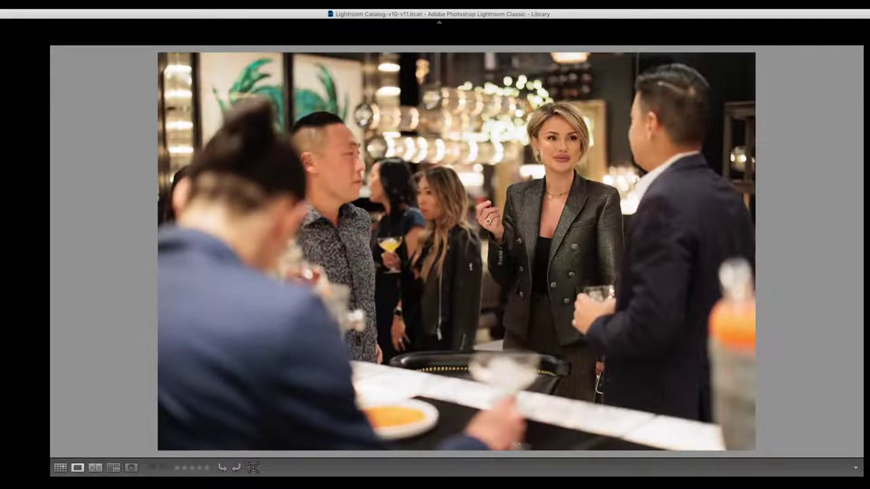
key("Right")
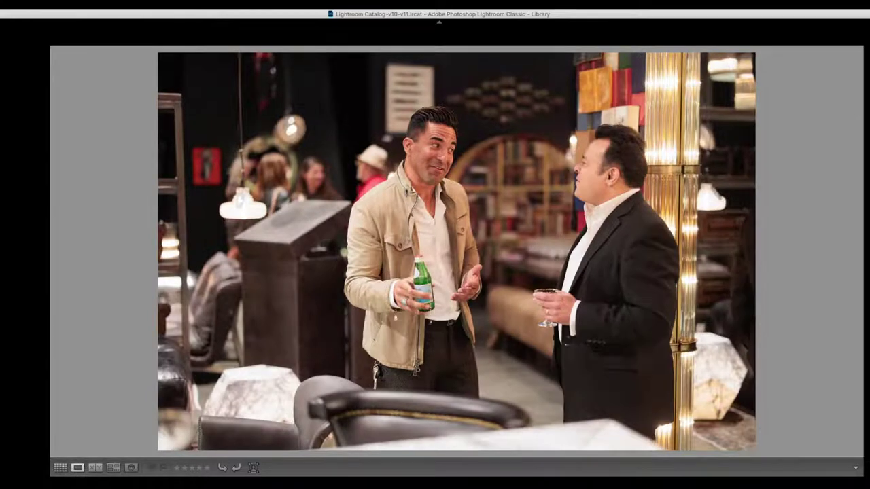
key("Right")
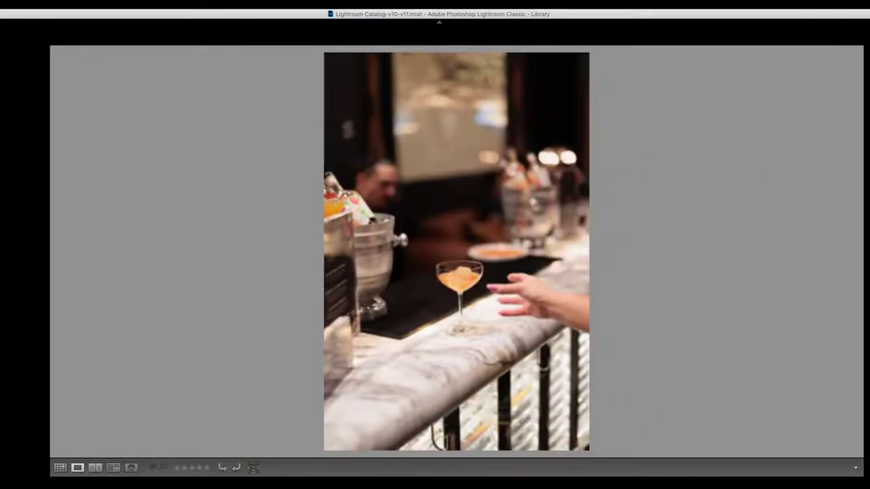
key("Right")
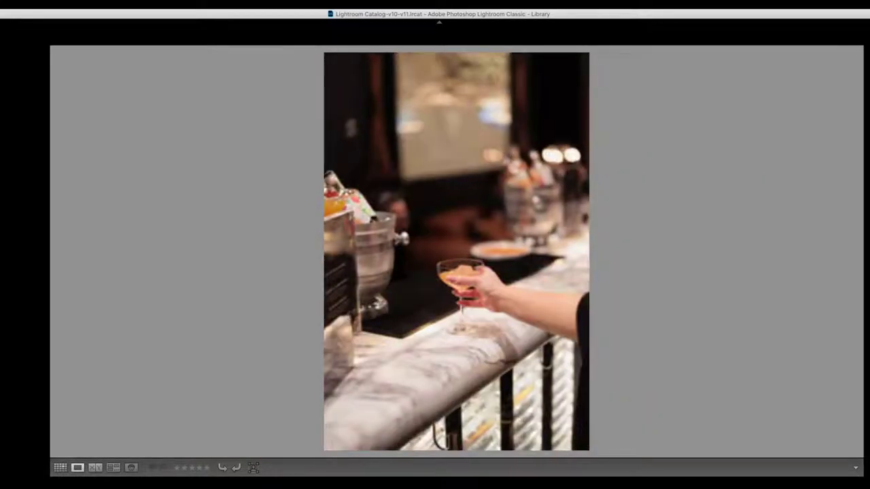
key("Left")
key("Right")
key("Right")
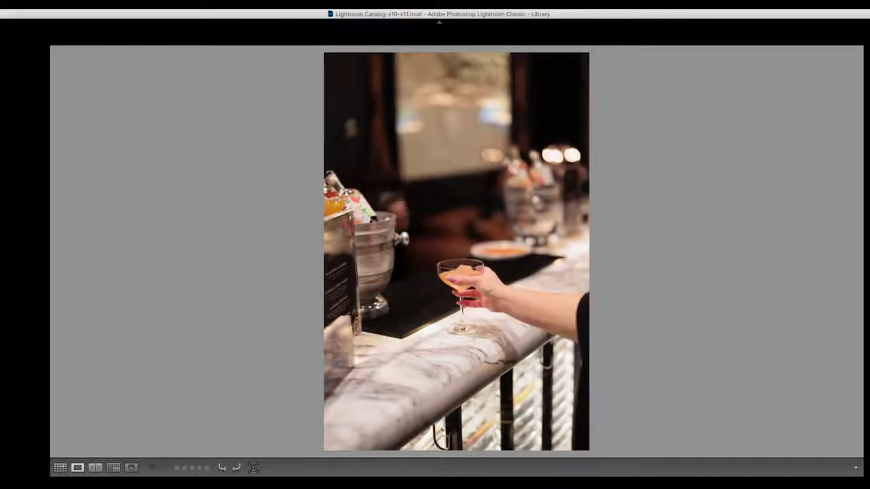
key("Left")
key("Right")
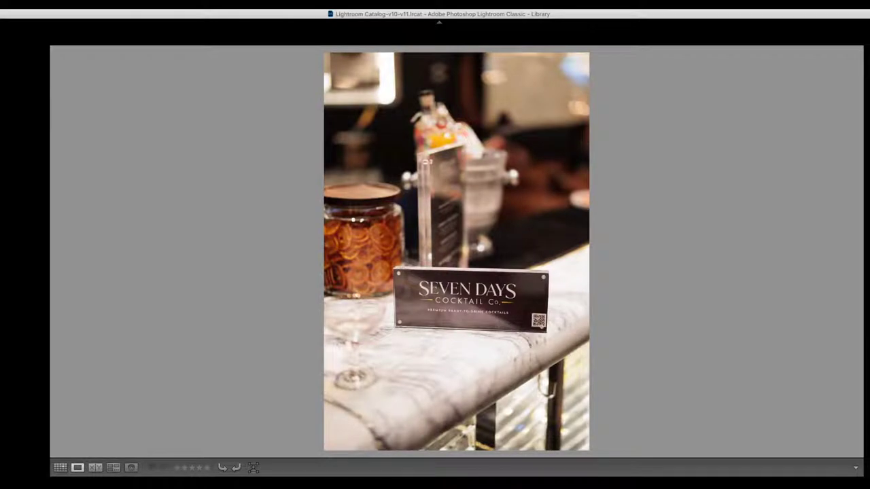
- Review the bowler hat, Seven Days menu, party, champagne bucket and red-jacket guest shots
key("Right")
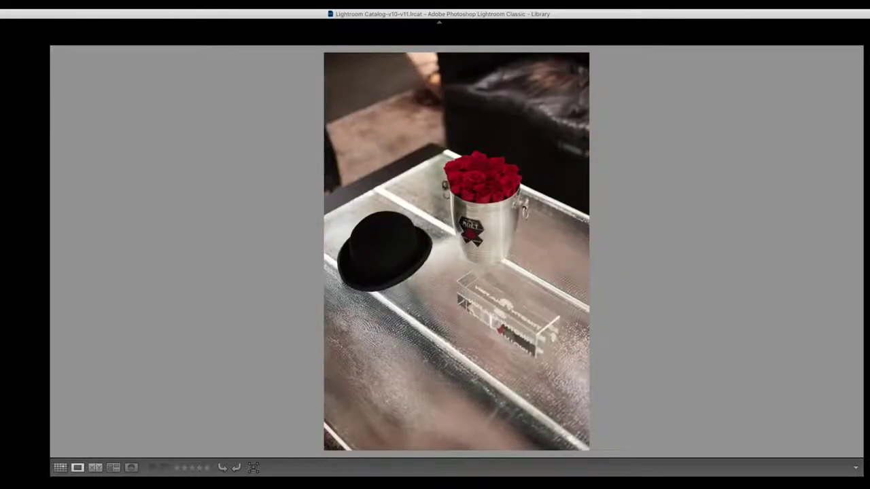
key("Left")
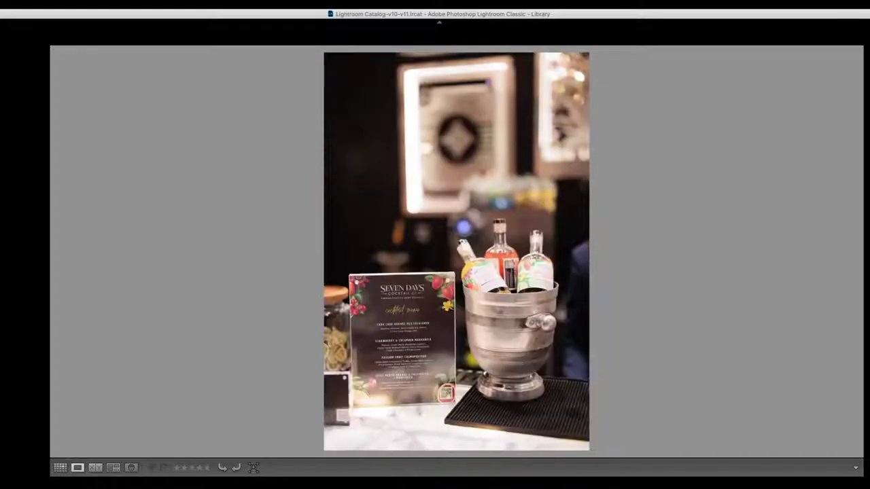
key("Left")
key("Right")
key("Left")
key("Left")
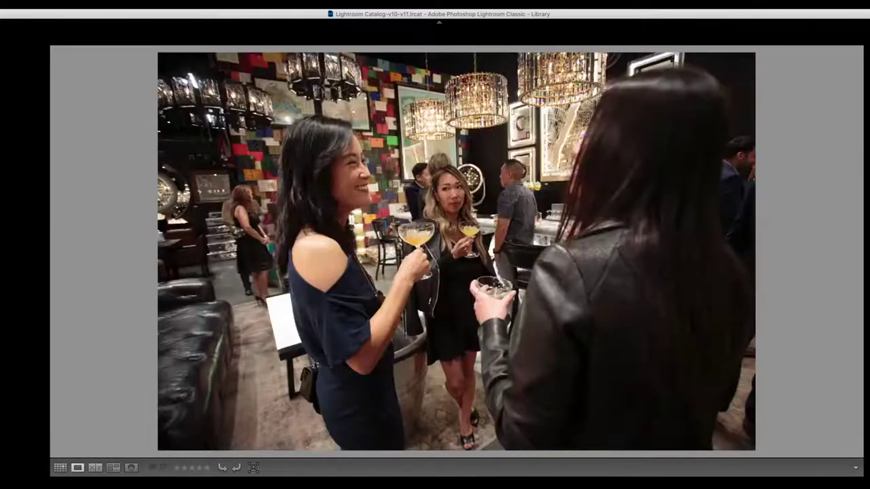
key("Left")
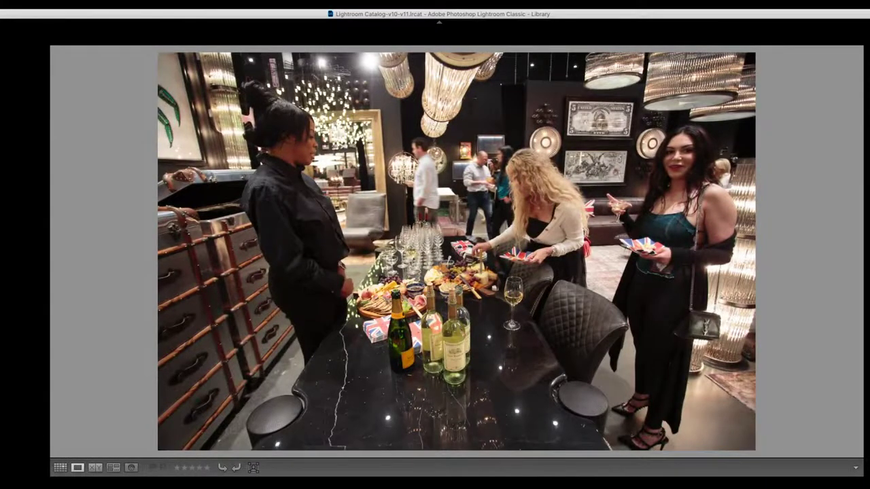
key("Left")
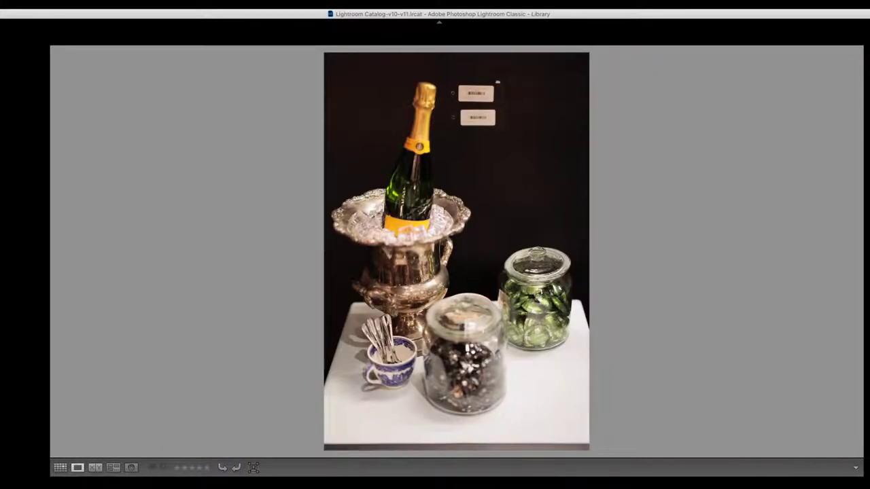
key("Right")
key("Left")
key("Right")
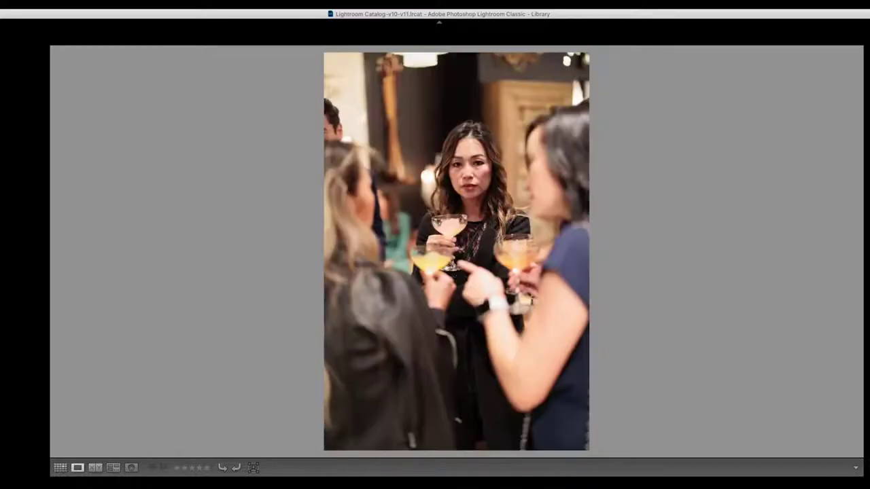
key("Right")
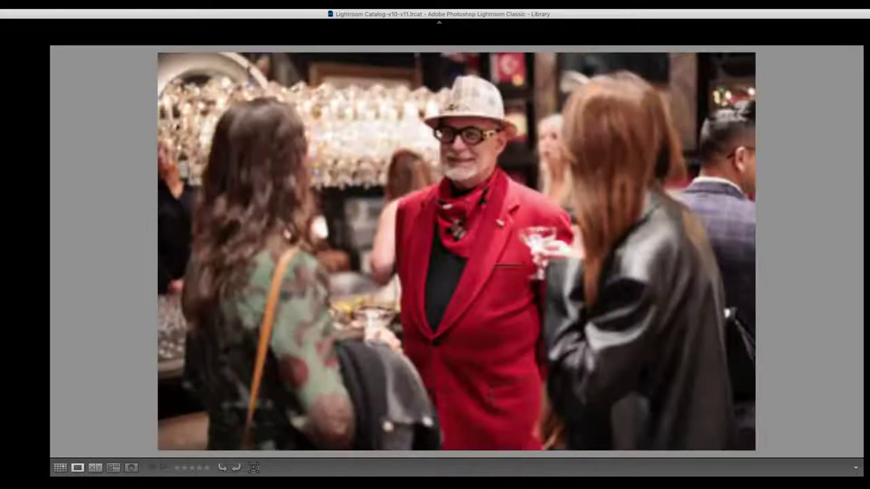
key("Right")
- Back in the thumbnail grid, mark photo 124 as a reject with a red label
key("g")
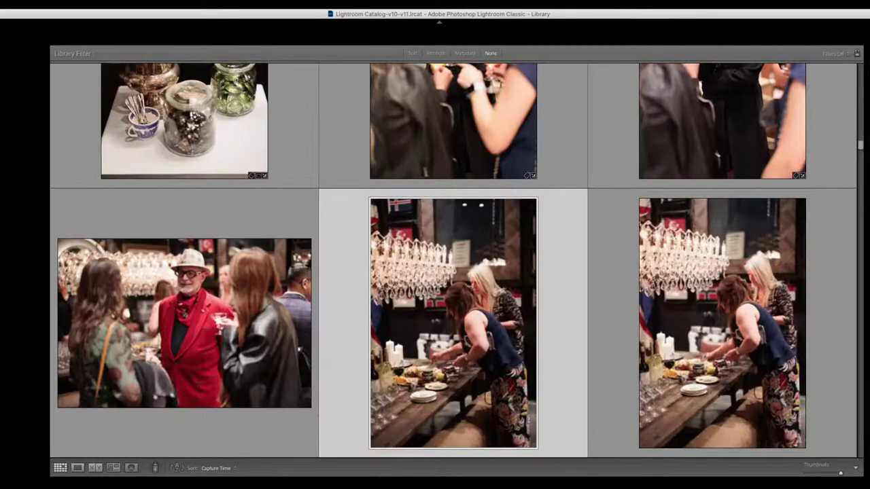
key("Right")
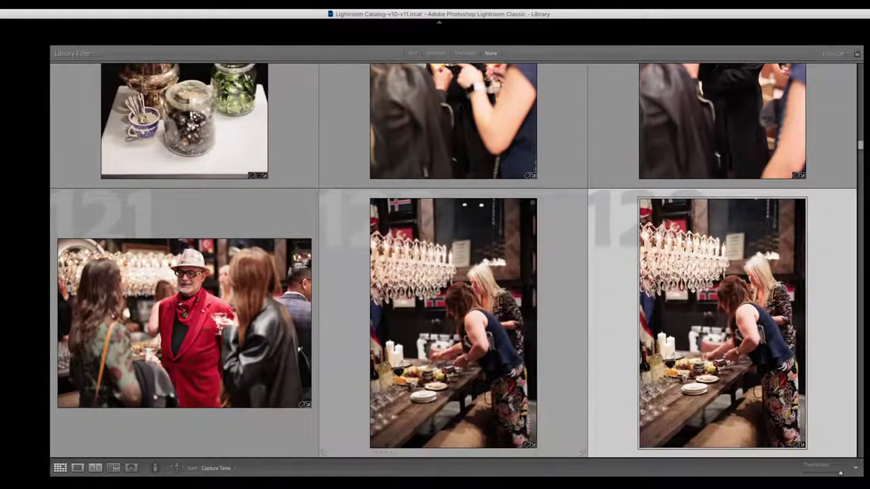
key("Left")
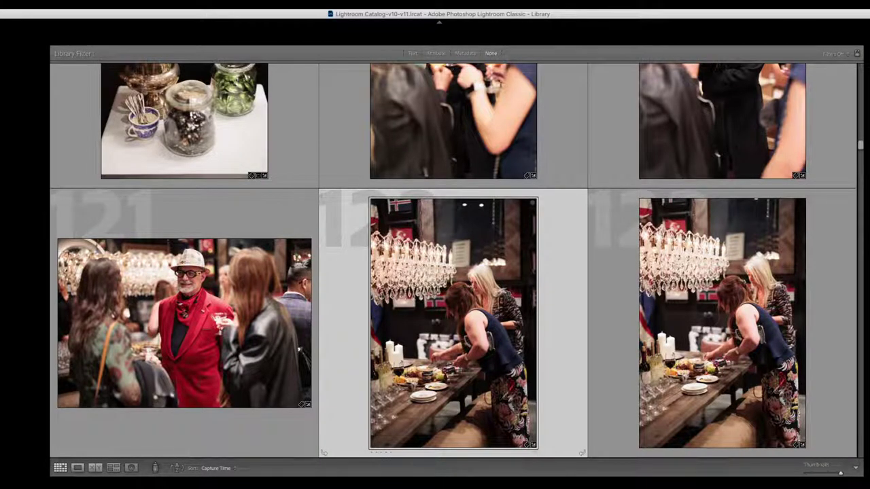
key("Right")
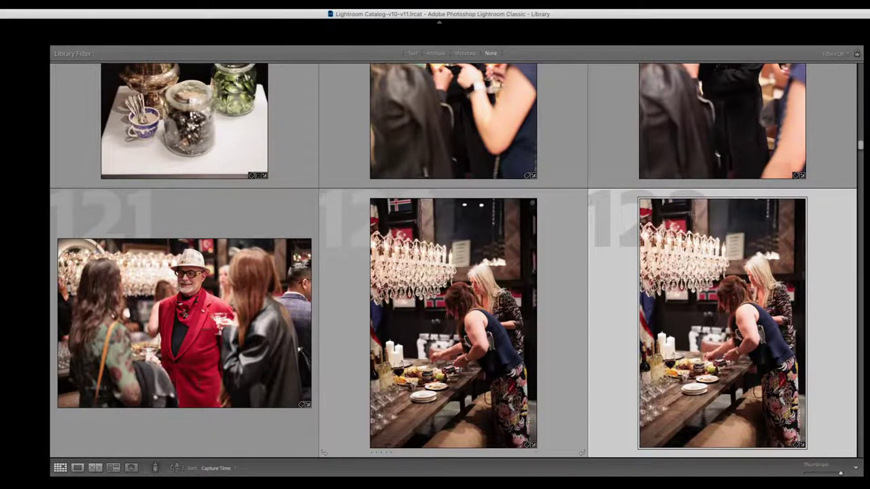
key("Down")
key("Up")
key("Left")
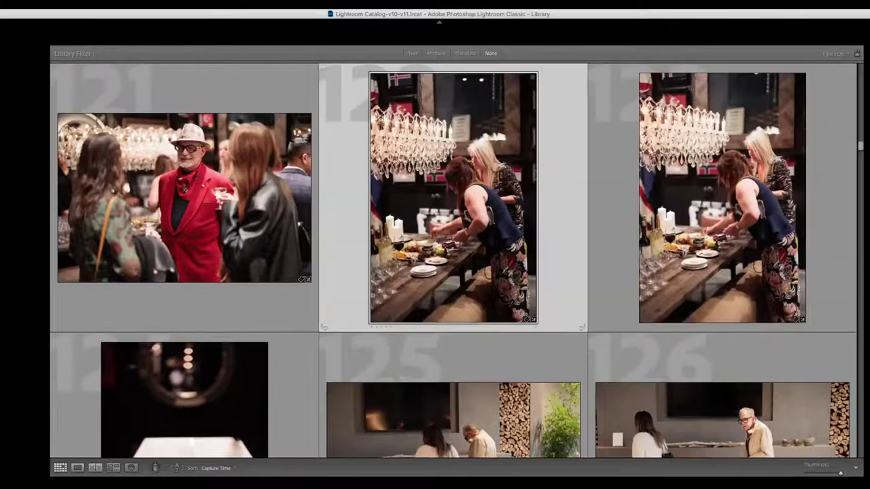
key("Right")
key("Right")
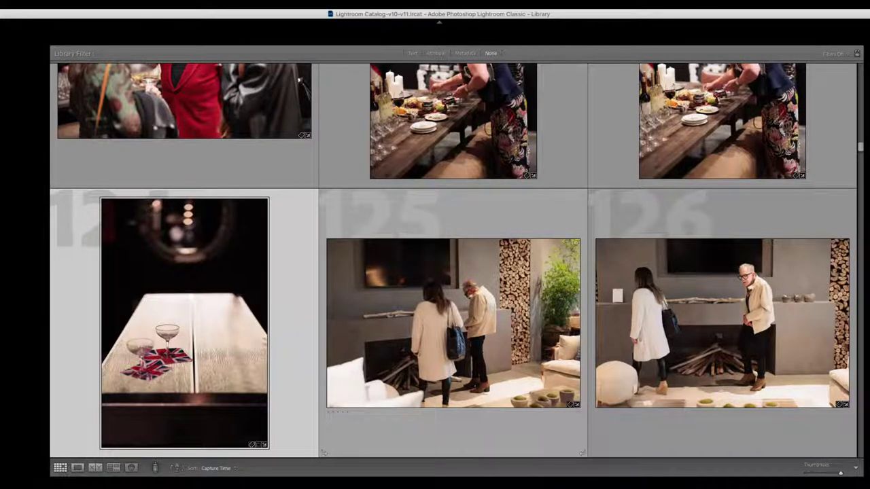
key("6")
- Mark photo 127 with a red reject label
key("Right")
key("Down")
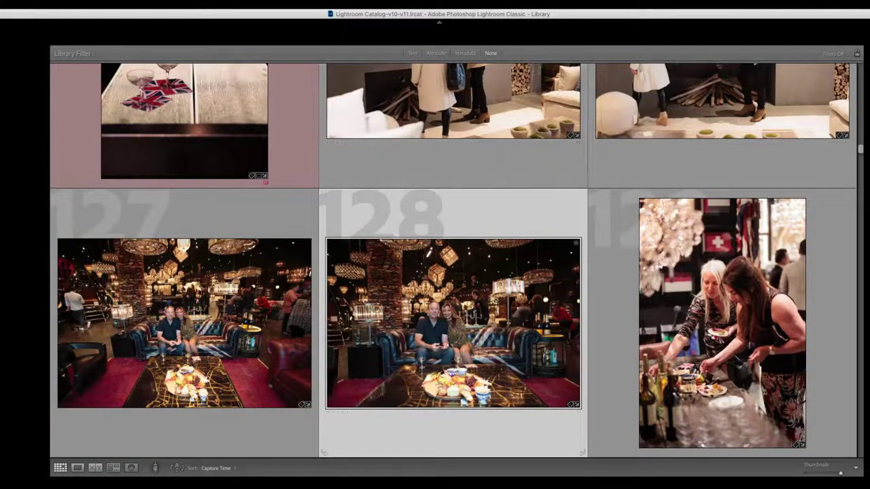
key("Left")
key("6")
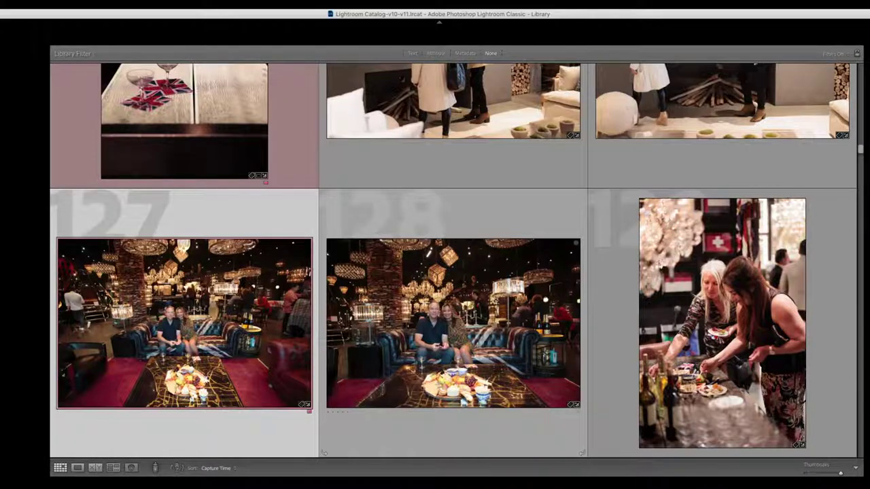
key("Right")
key("Right")
key("Right")
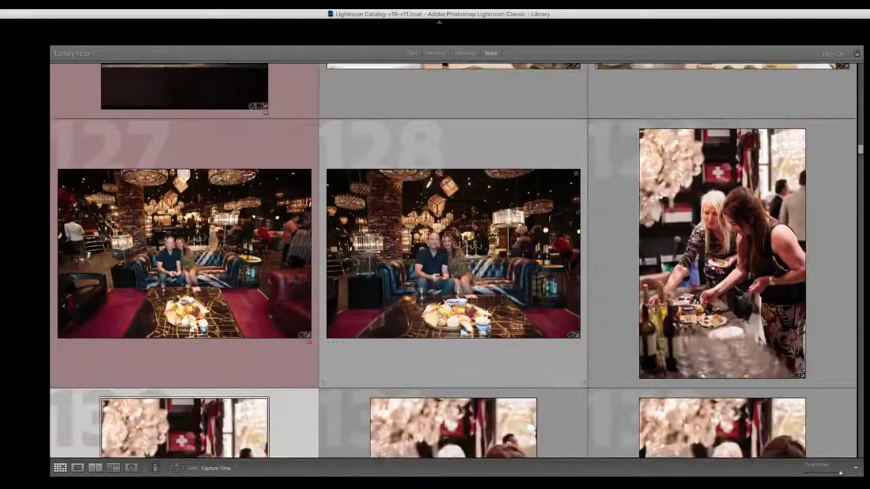
- View photo 130 full size and step through its burst frames to the bottles photo
key("e")
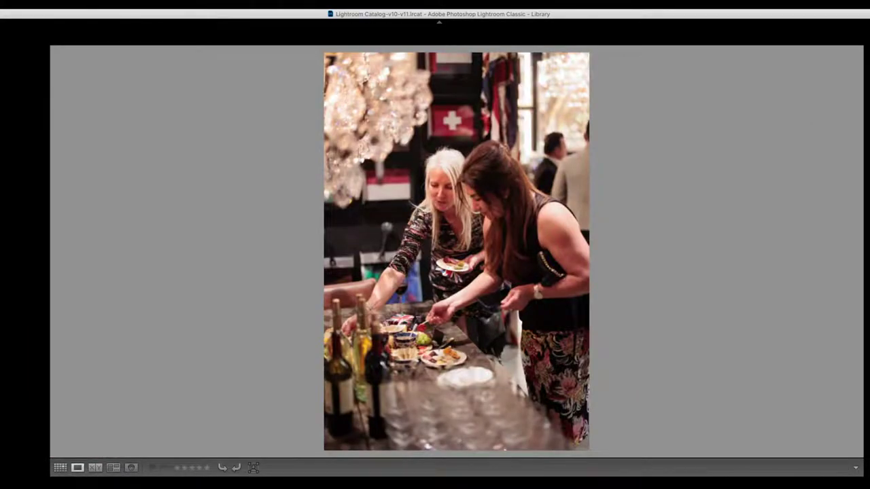
key("Right")
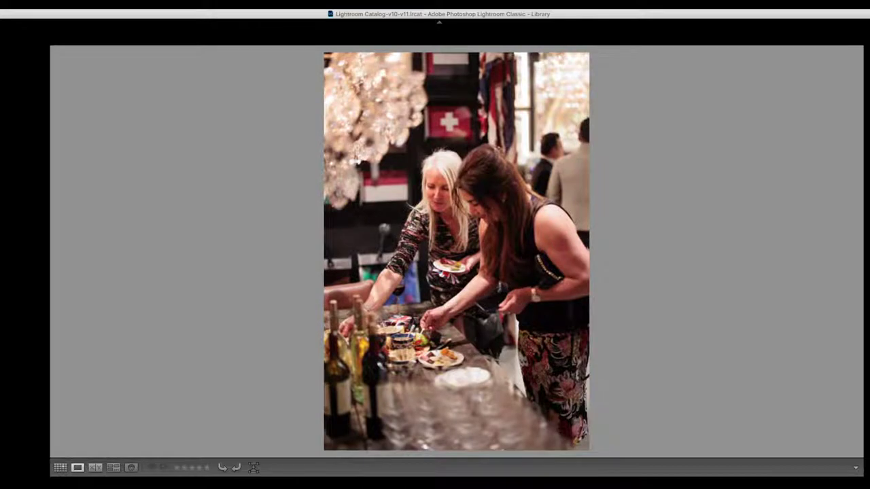
key("Right")
key("Right")
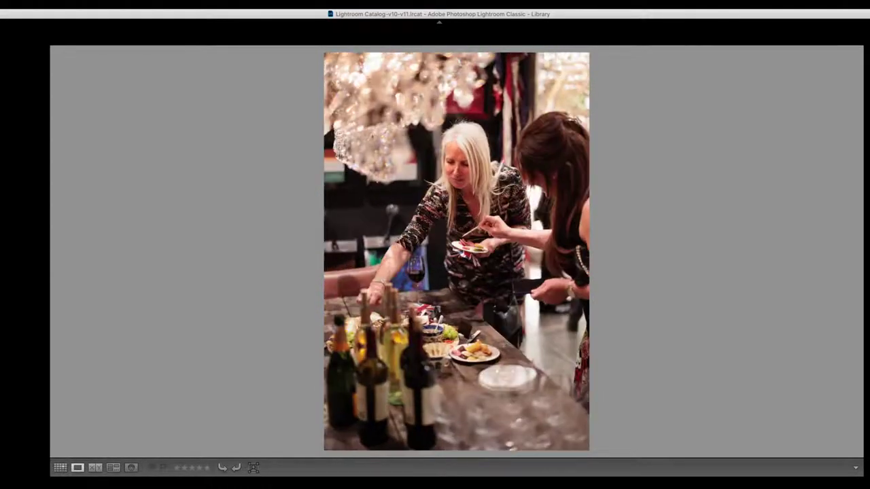
key("Right")
key("Right")
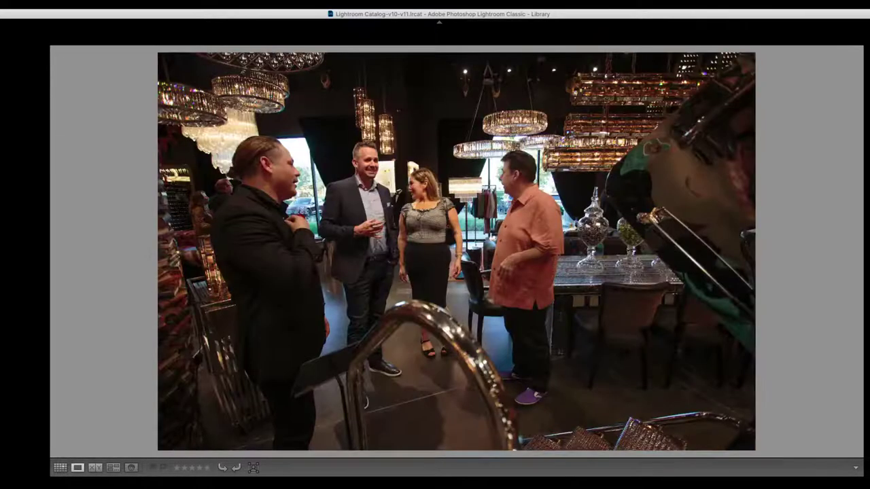
key("Right")
key("Right")
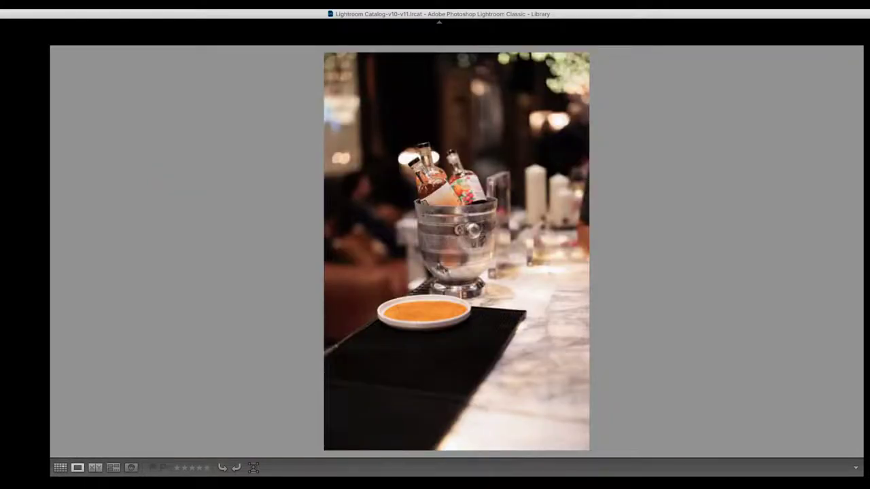
key("Right")
key("Right")
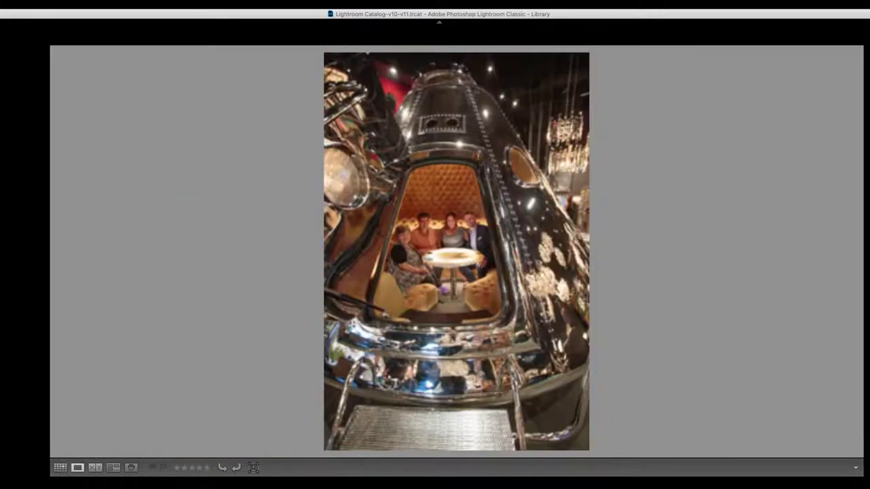
key("Left")
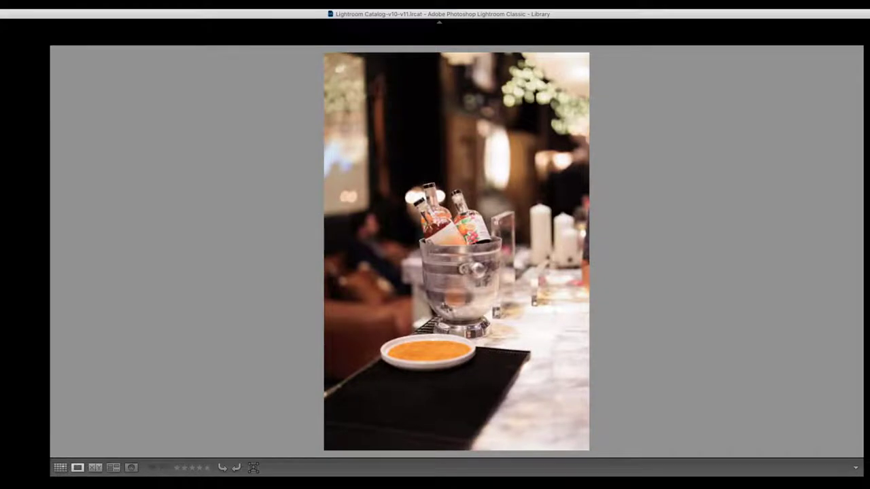
- Advance through the rocket capsule booth shots to the people at the bar
key("Right")
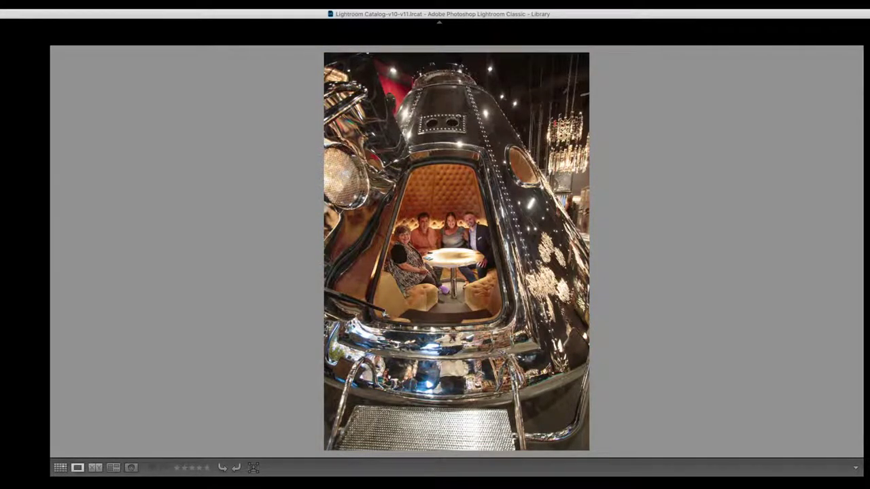
key("Right")
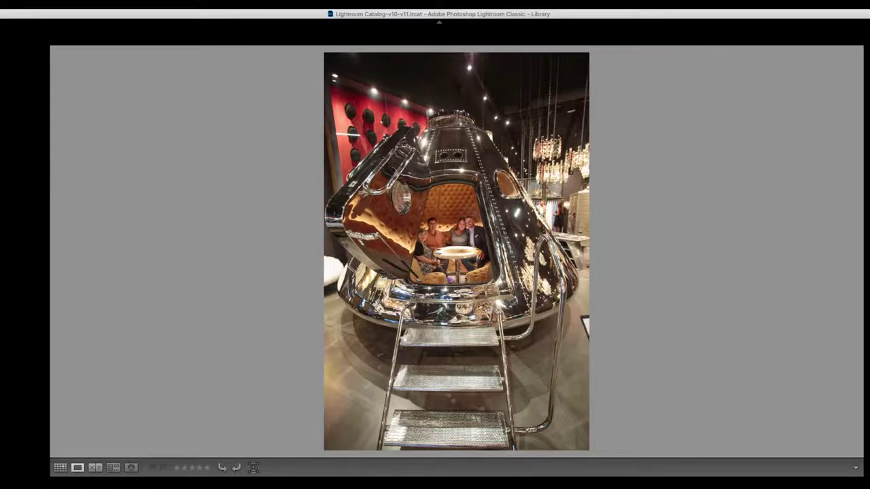
key("Right")
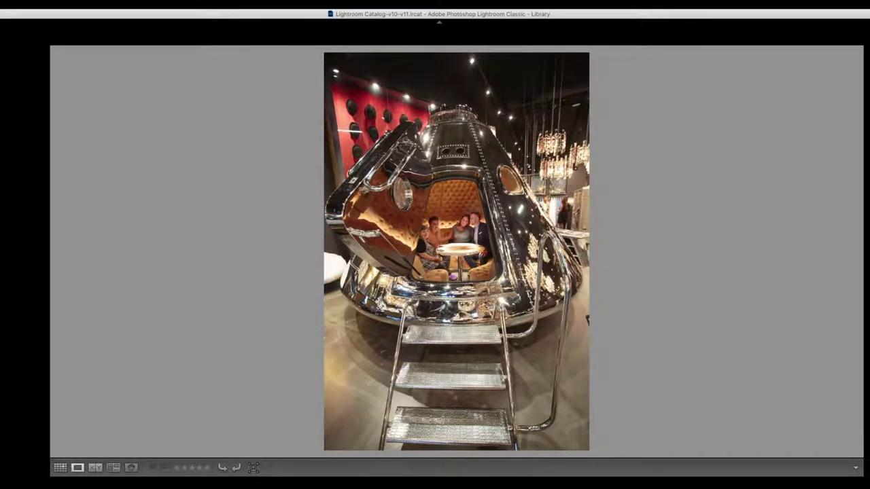
key("Right")
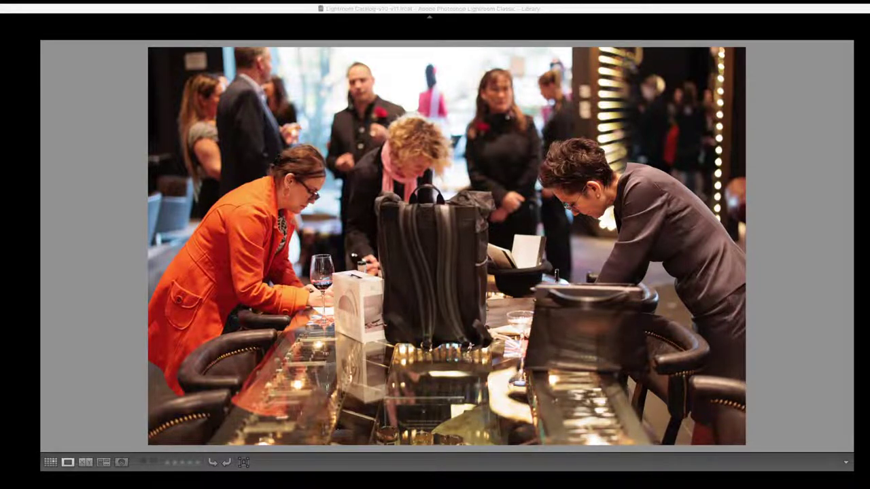
- Step past the bar and signing-table photos to the shot of two men laughing
key("Right")
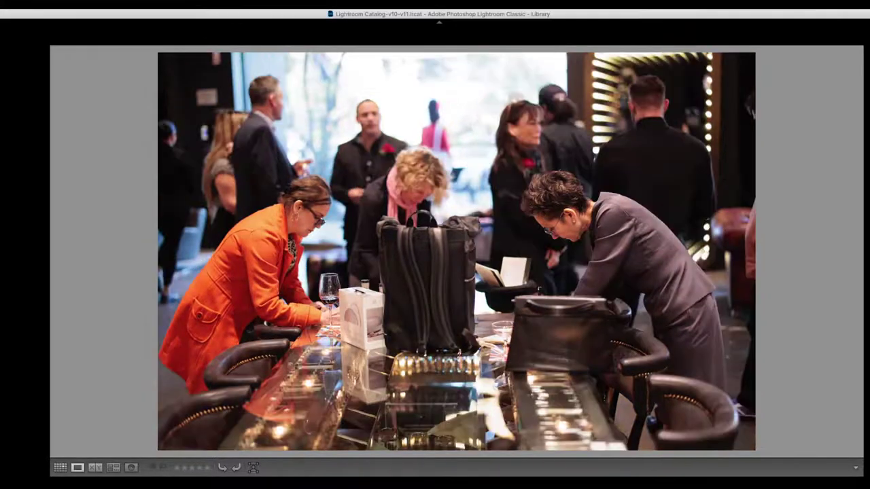
key("Right")
key("Left")
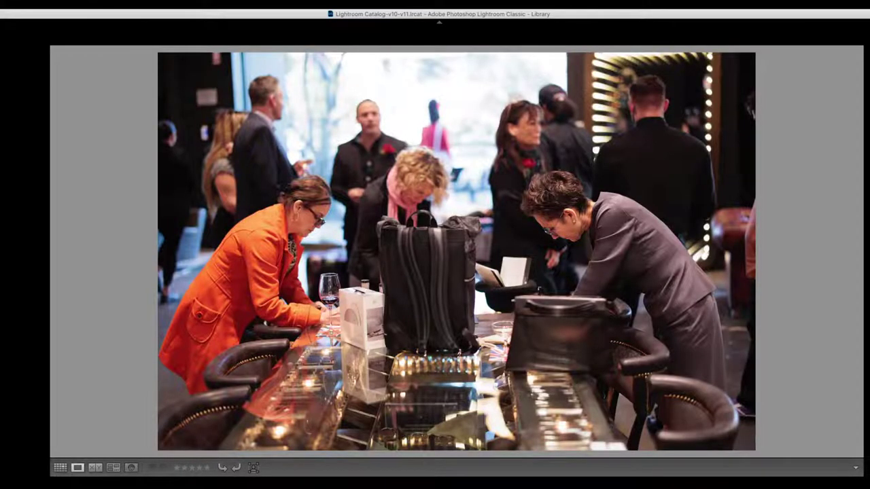
key("Right")
key("Right")
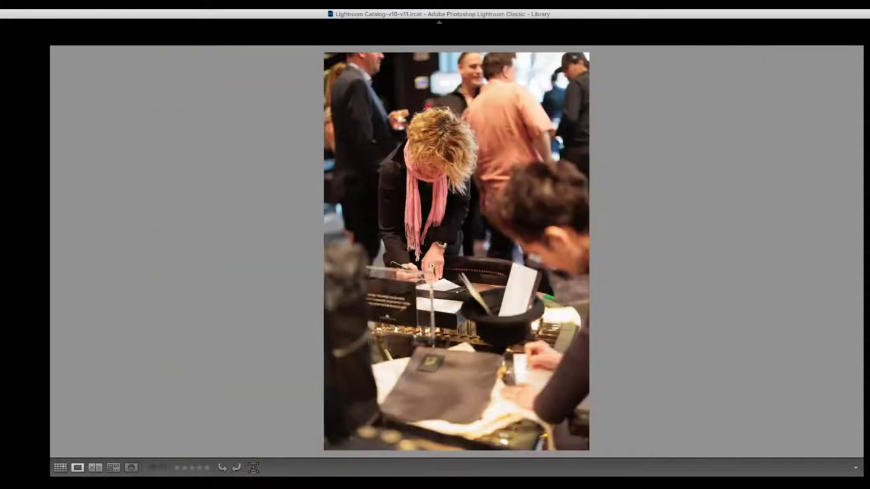
key("Right")
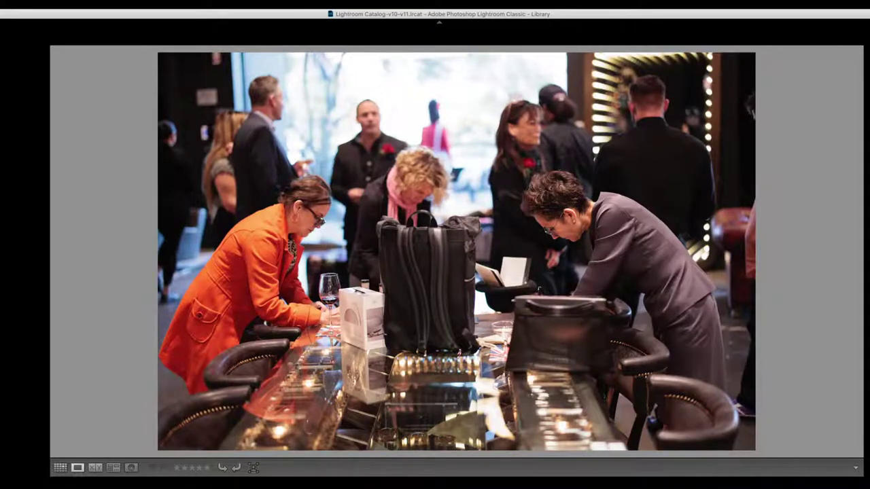
key("Right")
key("Right")
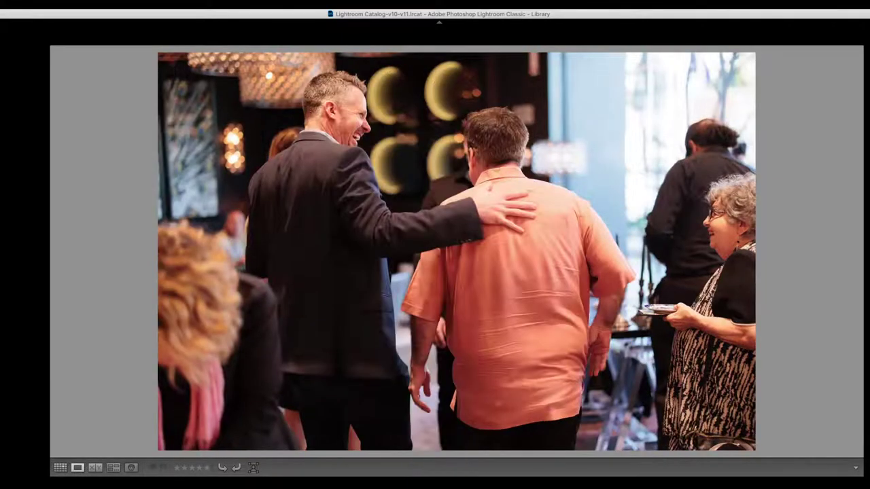
key("Right")
- Back in the grid, give photos 147, 152 and 151 red reject labels
key("g")
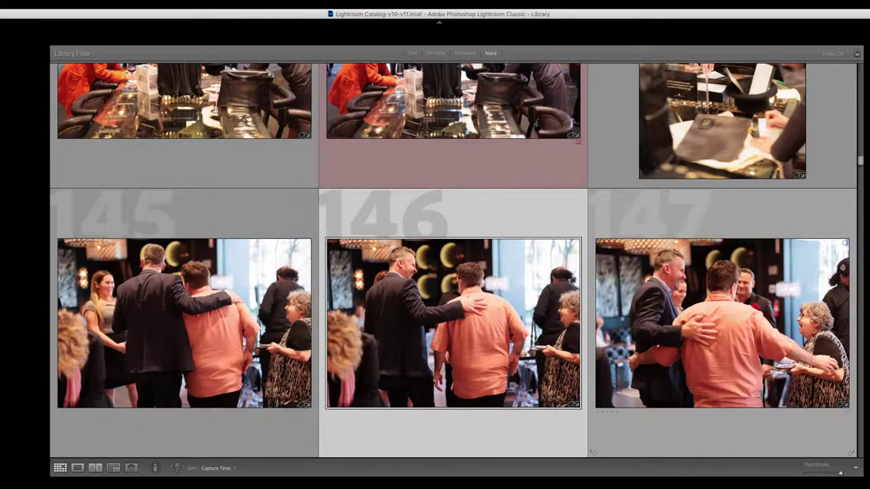
key("Right")
key("6")
key("Right")
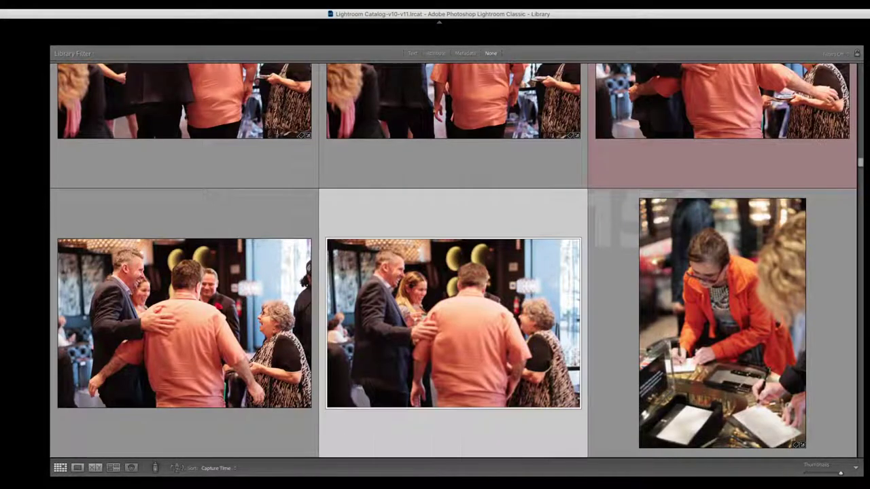
key("Down")
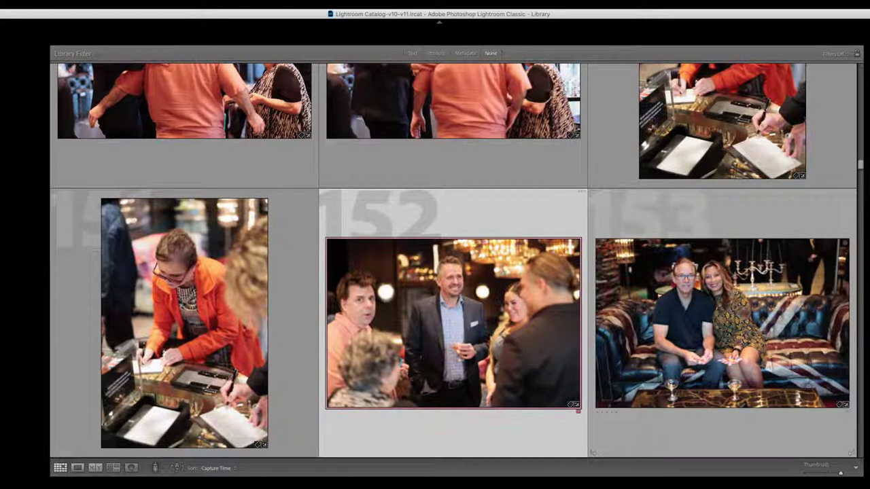
key("6")
key("Left")
key("6")
- Step down the grid reviewing photos 155 through 165
key("Right")
key("Down")
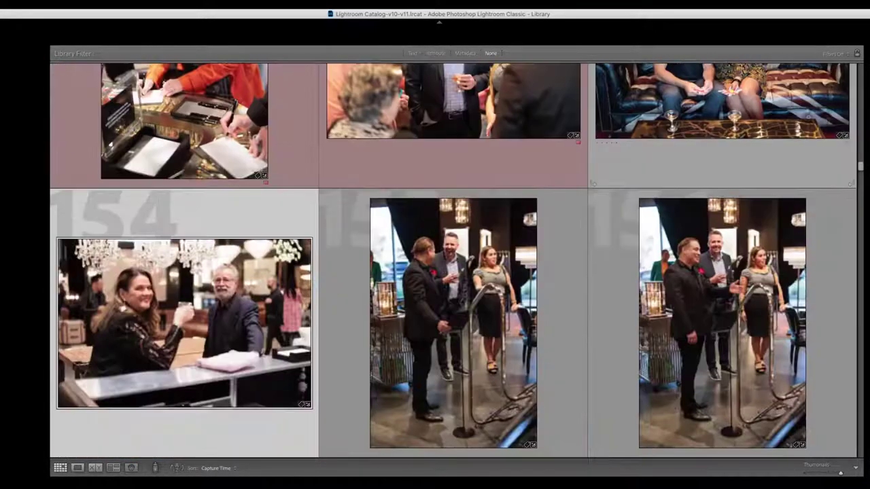
key("Down")
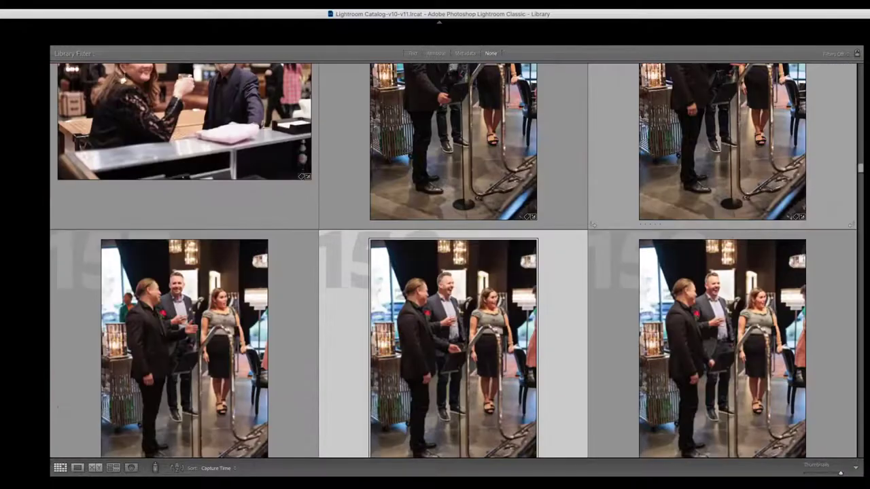
key("Down")
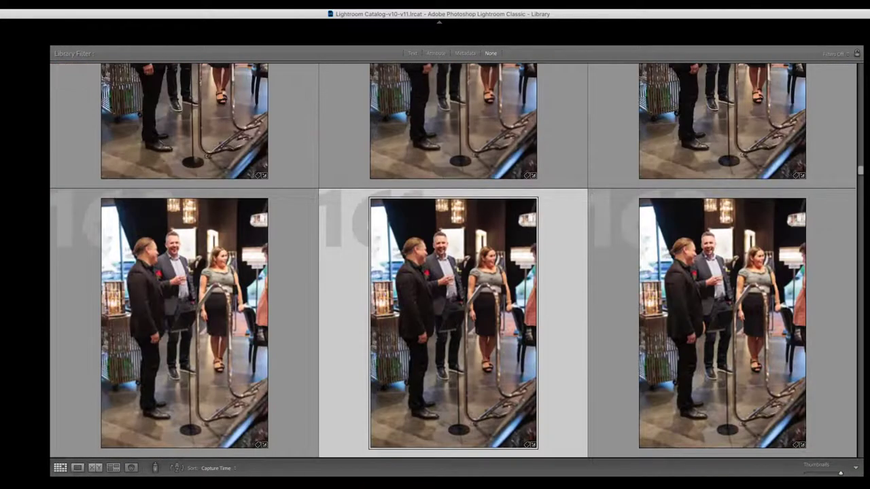
key("Down")
key("Left")
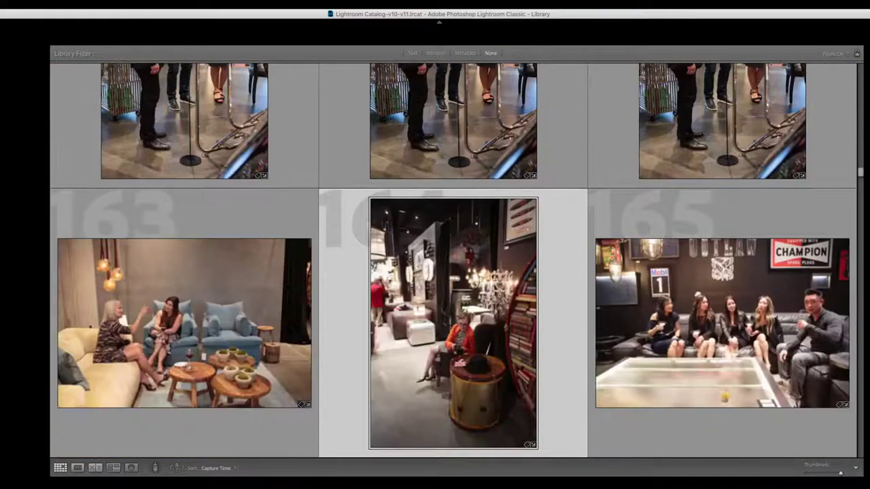
key("Right")
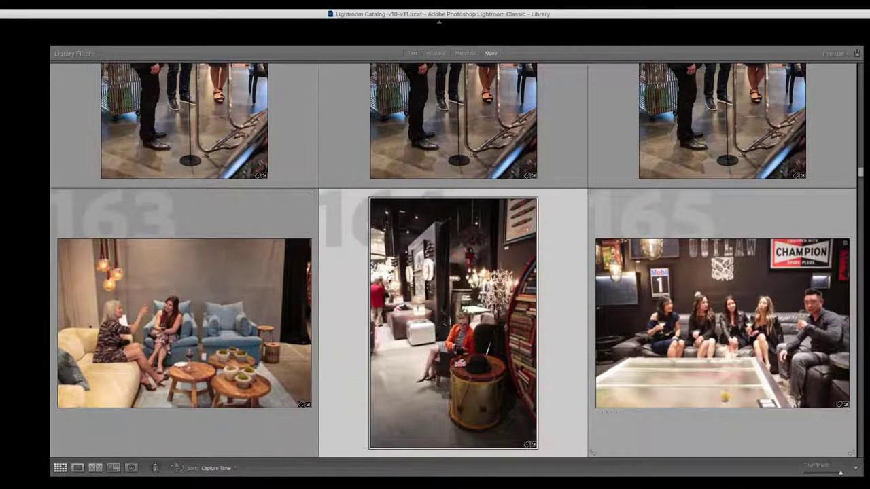
key("Right")
- Mark photo 167 with a red reject label
key("Down")
key("Up")
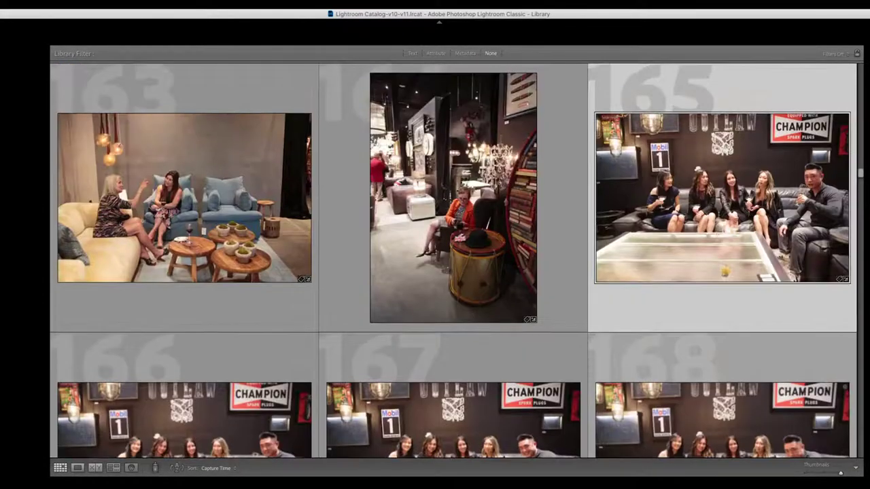
key("Down")
key("Left")
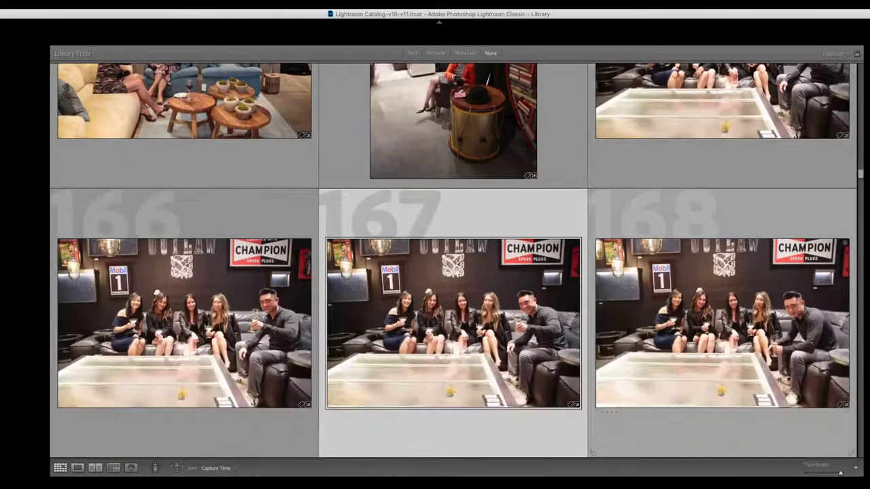
key("6")
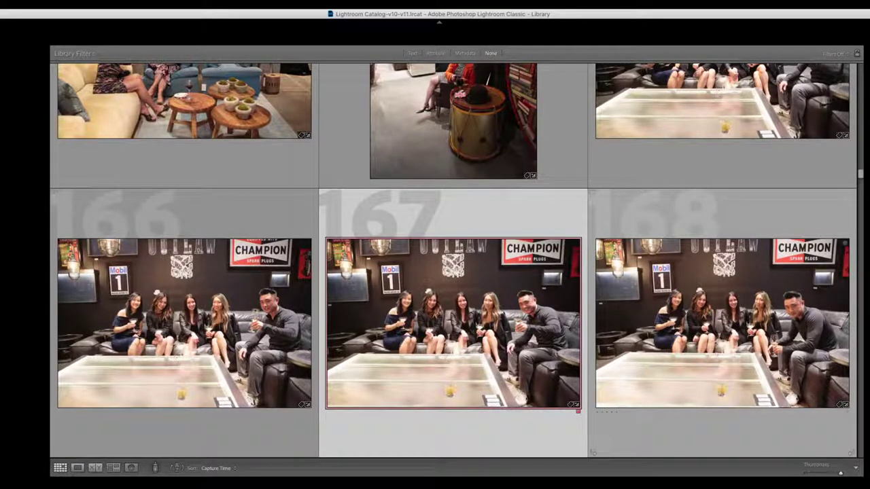
- Review photos 168 through 174 in the grid
key("Right")
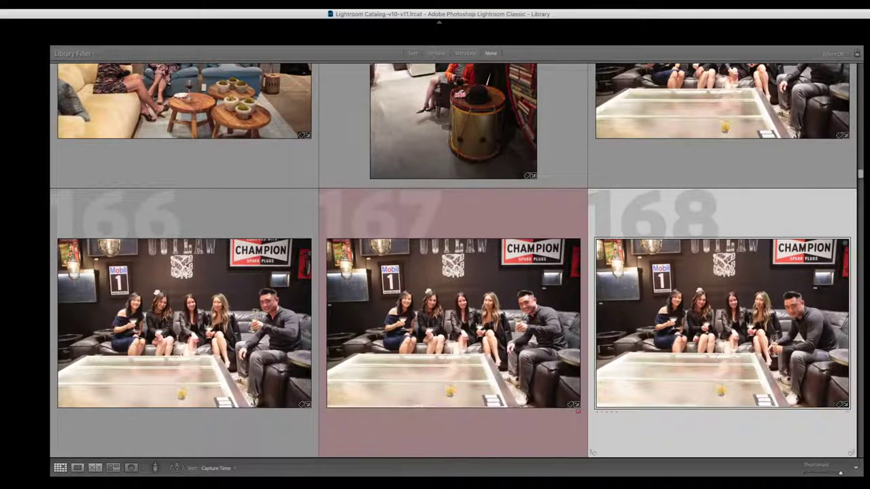
key("Down")
key("Left")
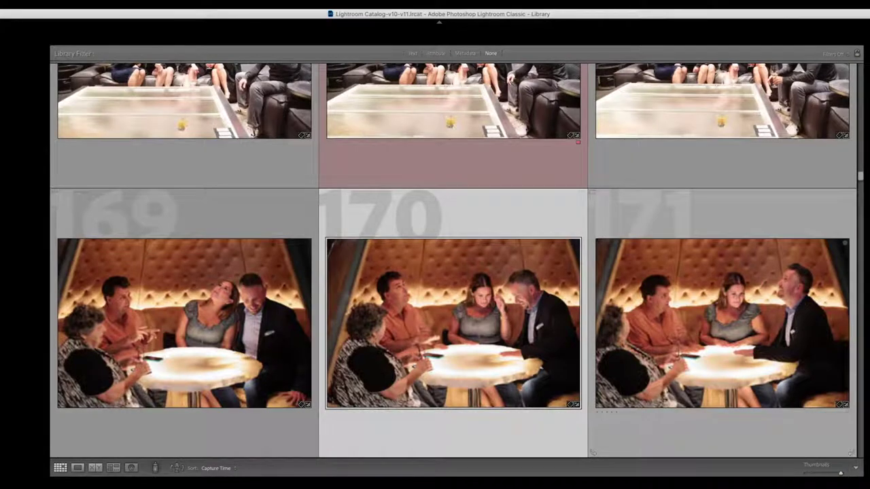
key("Left")
key("Down")
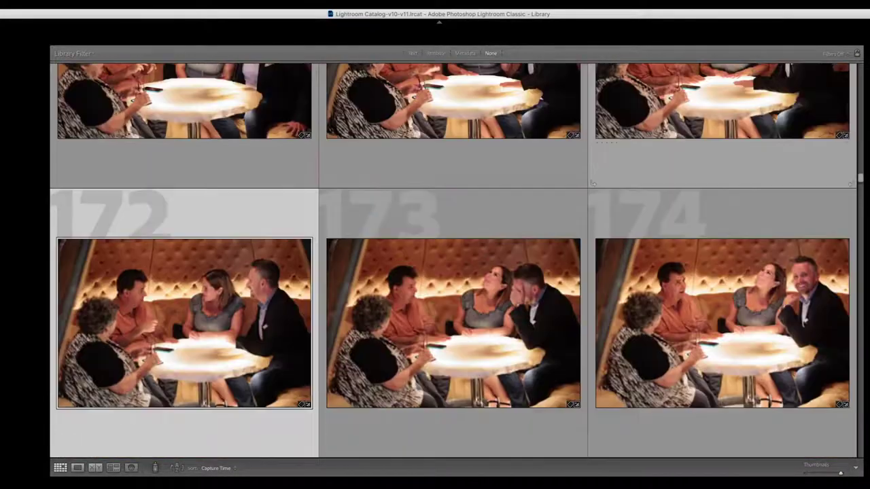
key("Right")
key("Right")
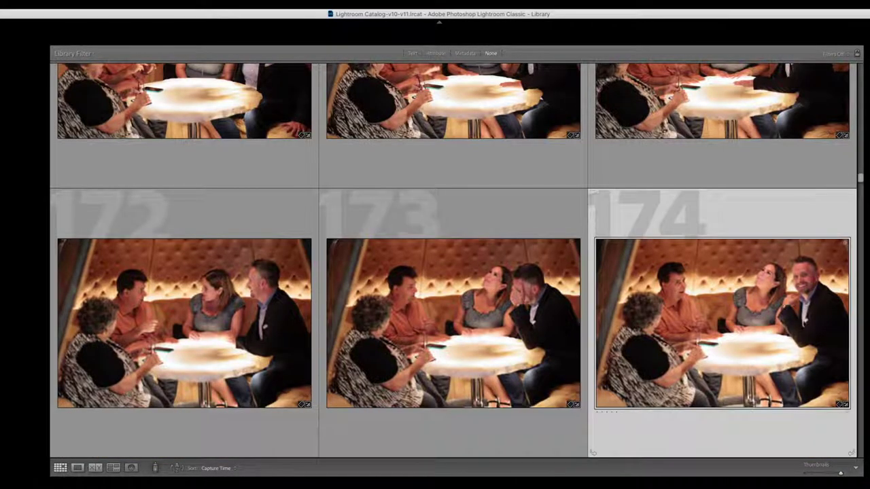
key("Left")
- Reject photo 174 and mark photo 176 with a red label
key("Up")
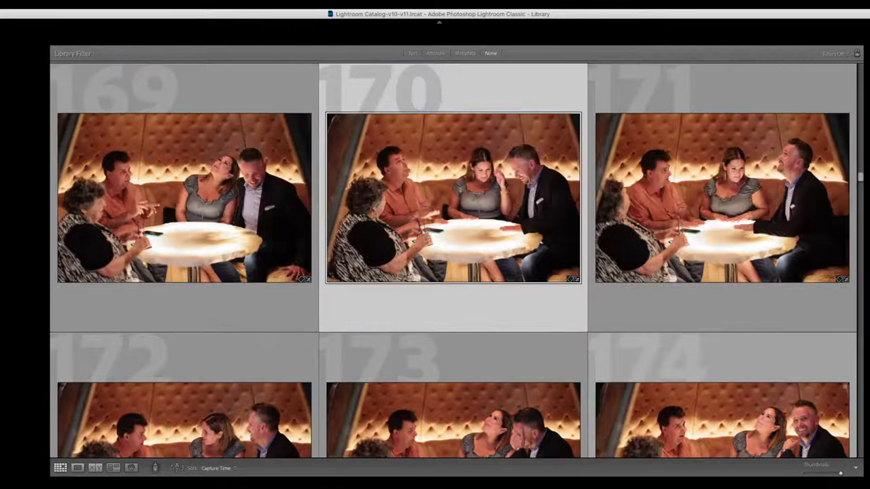
key("Down")
key("Right")
key("Right")
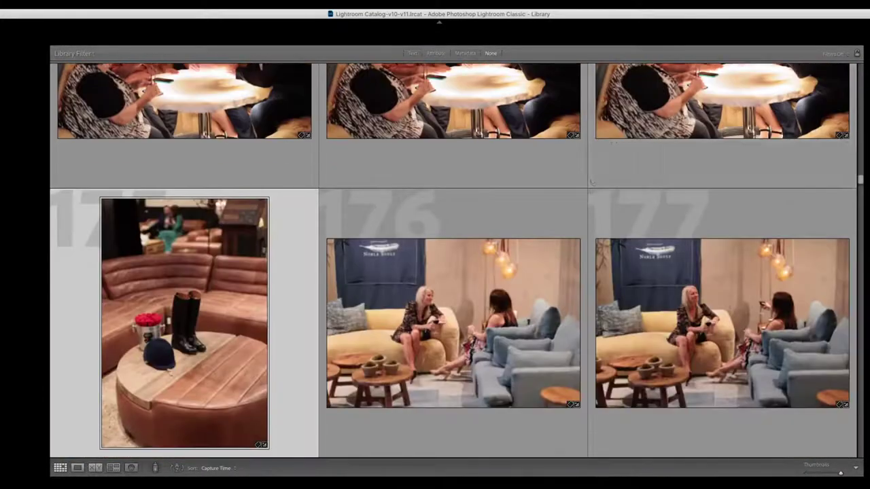
key("Left")
key("Down")
key("Left")
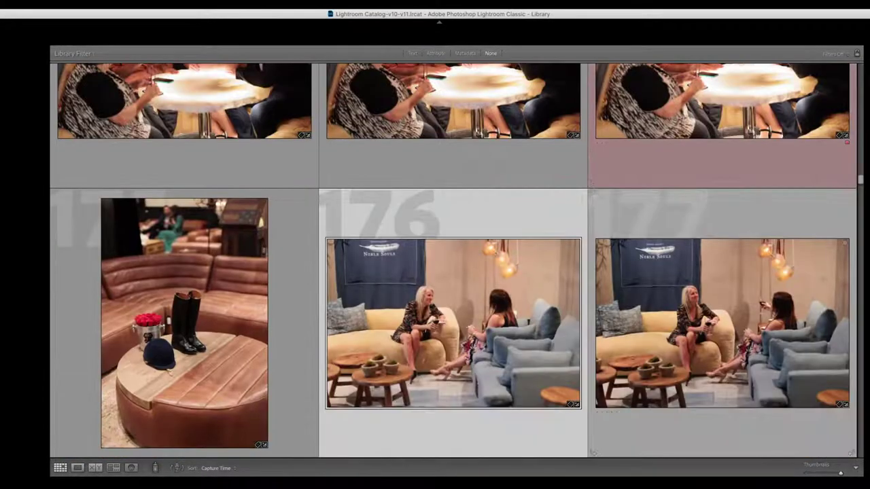
key("6")
- Compare photo 182 with 183, then scroll further down the grid
key("Down")
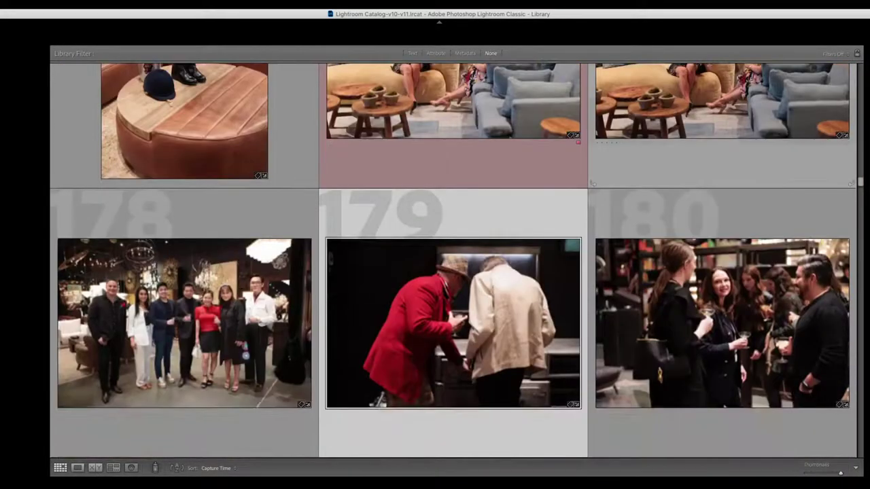
key("Down")
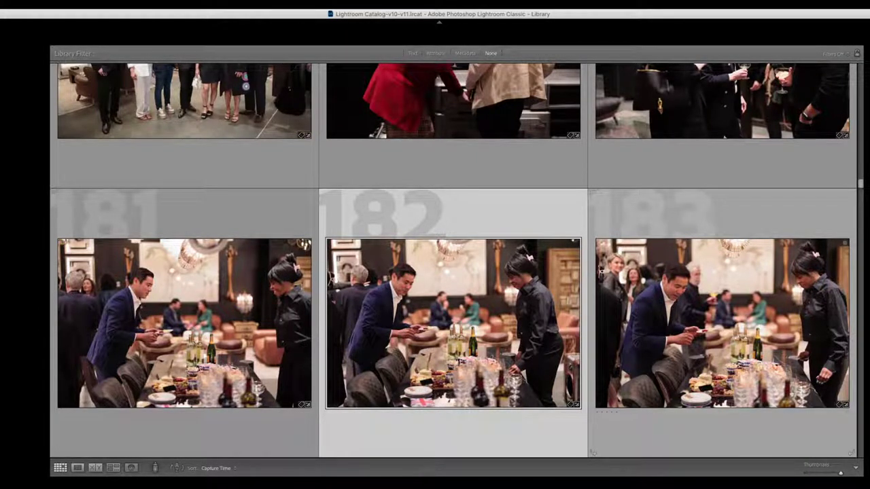
key("Right")
key("Left")
scroll(589, 260, "down", 3)
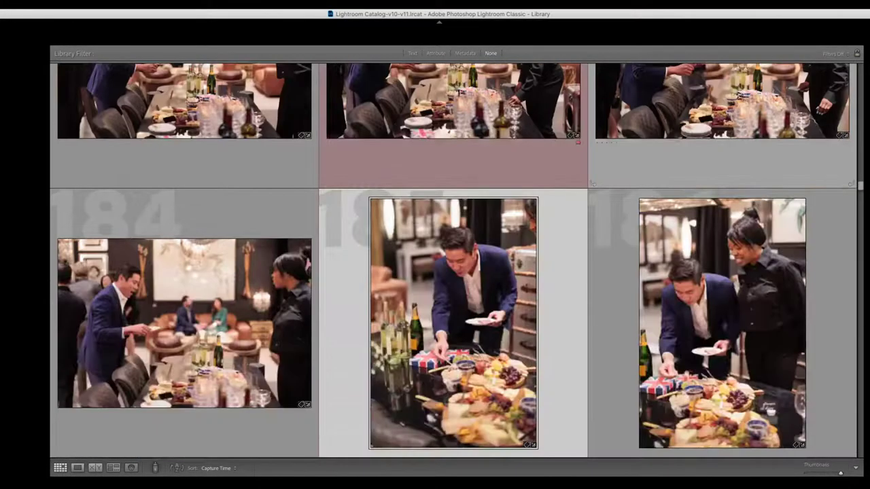
scroll(453, 260, "down", 3)
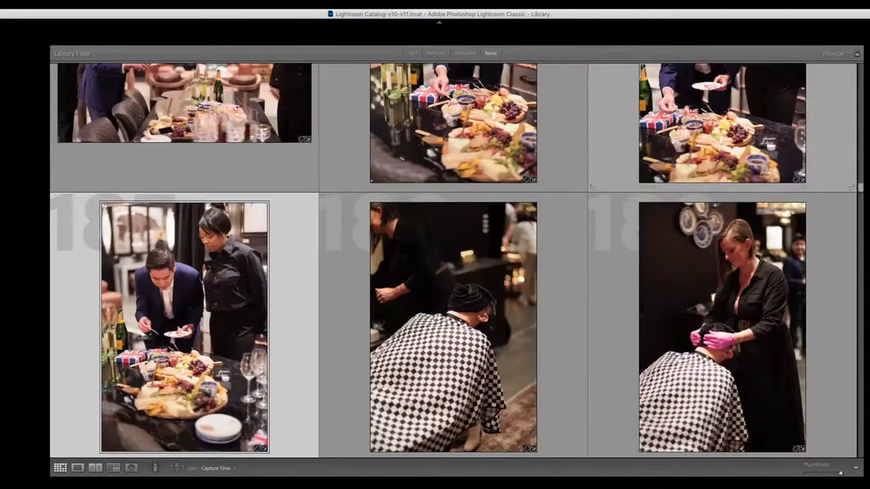
scroll(454, 261, "up", 3)
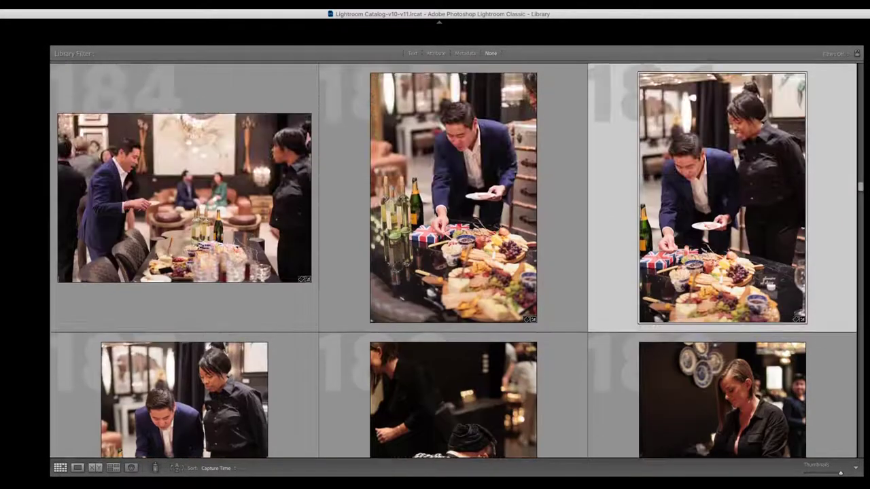
scroll(453, 261, "down", 2)
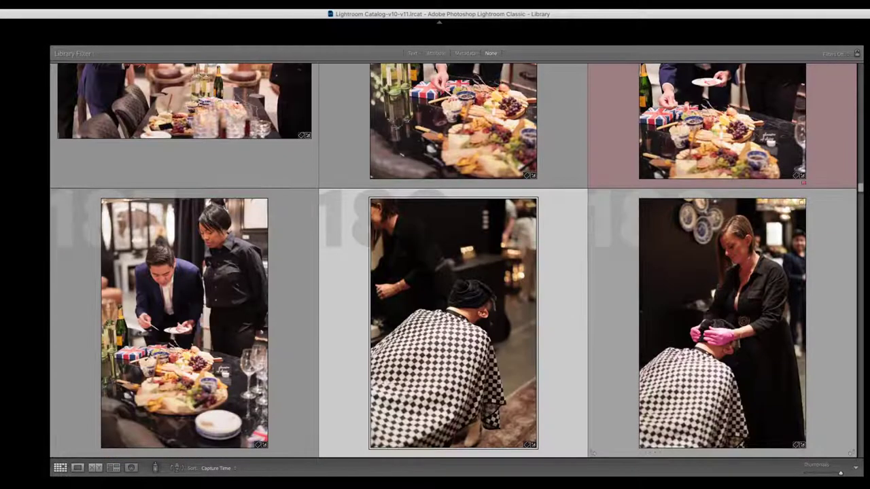
scroll(454, 260, "down", 3)
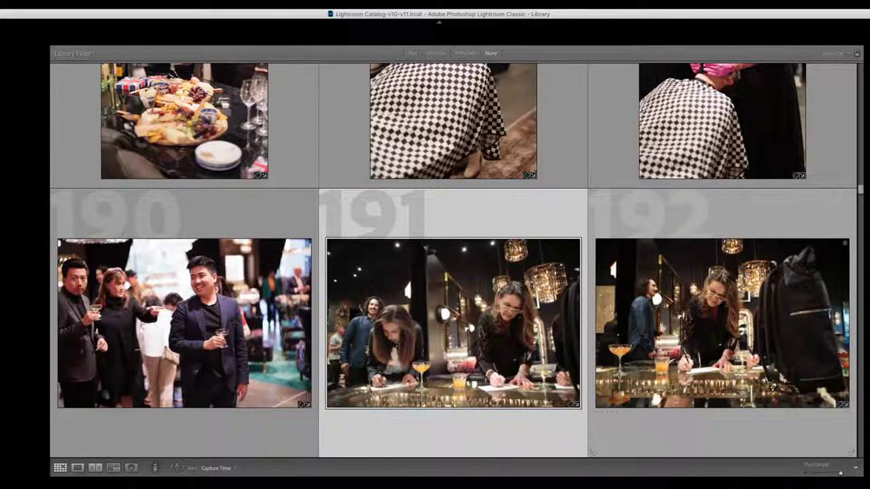
scroll(453, 261, "down", 3)
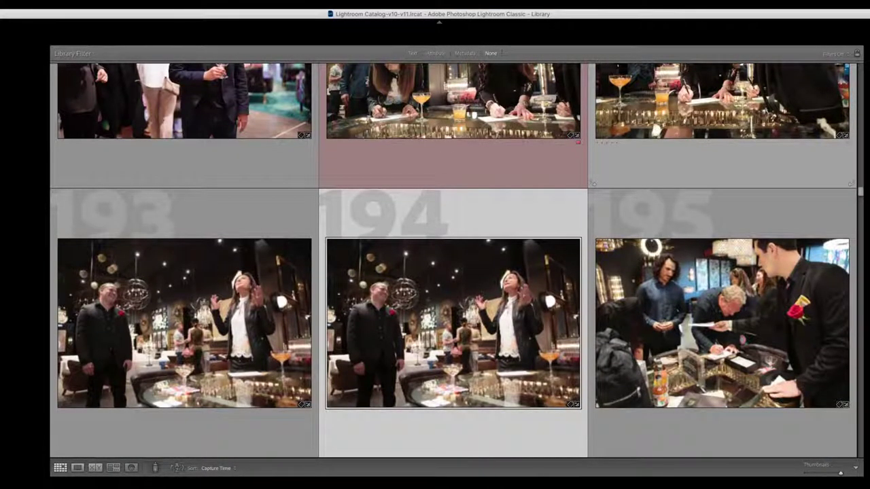
- Check photo 194 and its neighbouring burst frame enlarged, then return to the grid
key("Left")
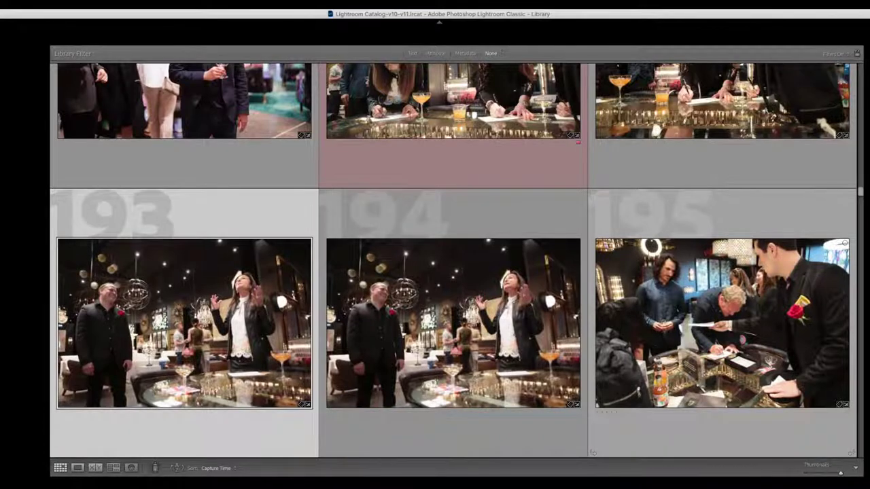
key("Right")
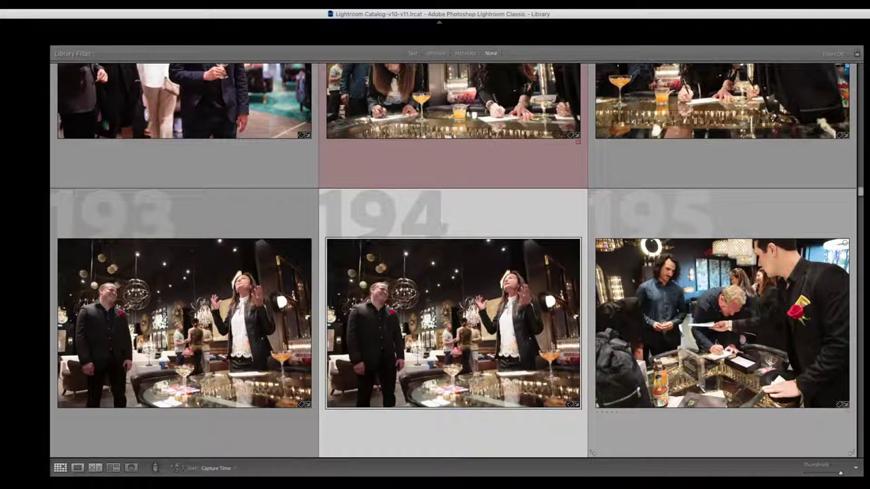
key("e")
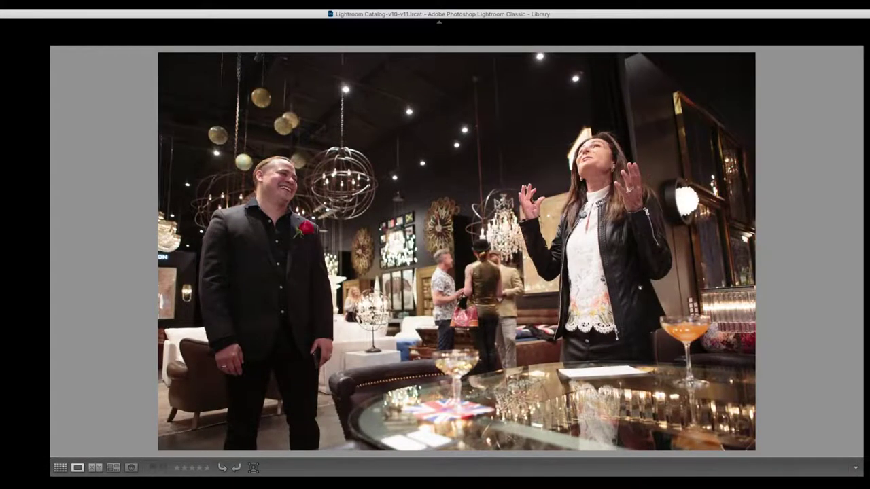
key("Right")
key("g")
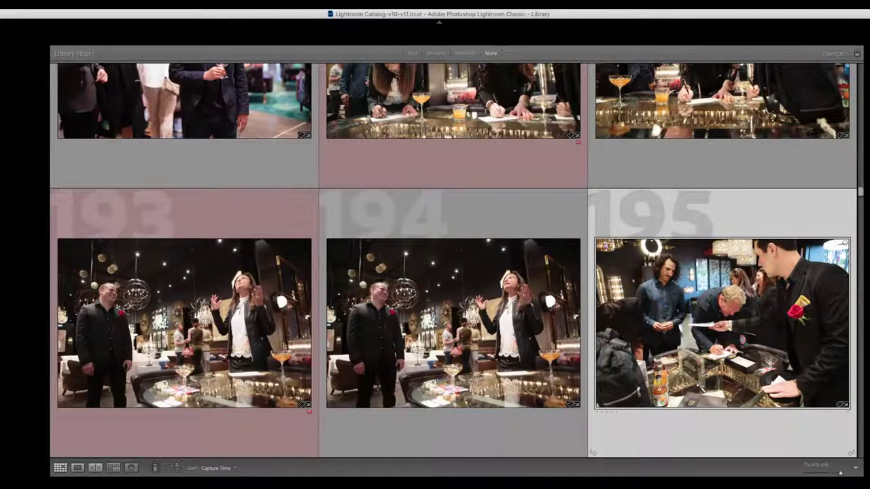
scroll(455, 262, "down", 3)
scroll(455, 262, "up", 2)
- Mark photos 196, 197 and 200 with red reject labels
key("Right")
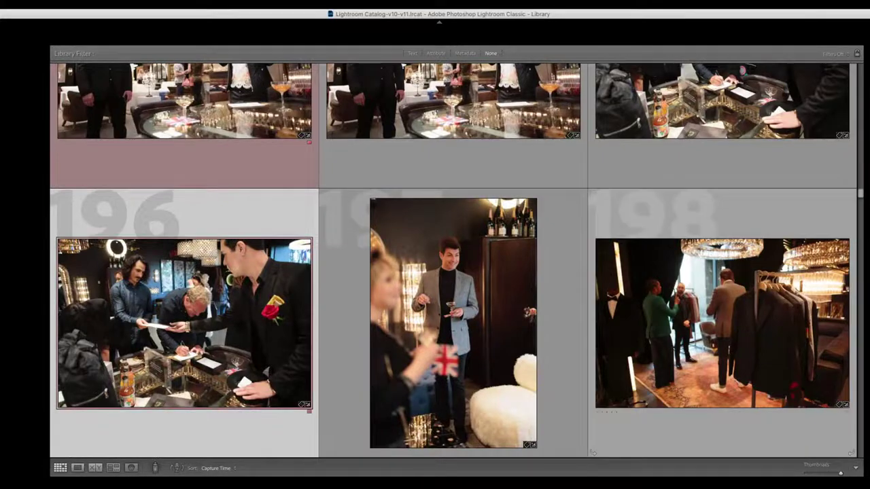
key("6")
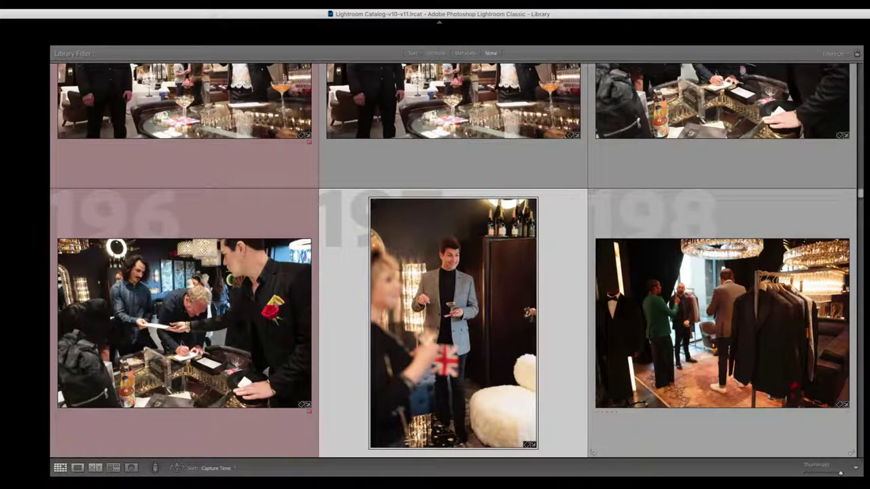
key("6")
key("Down")
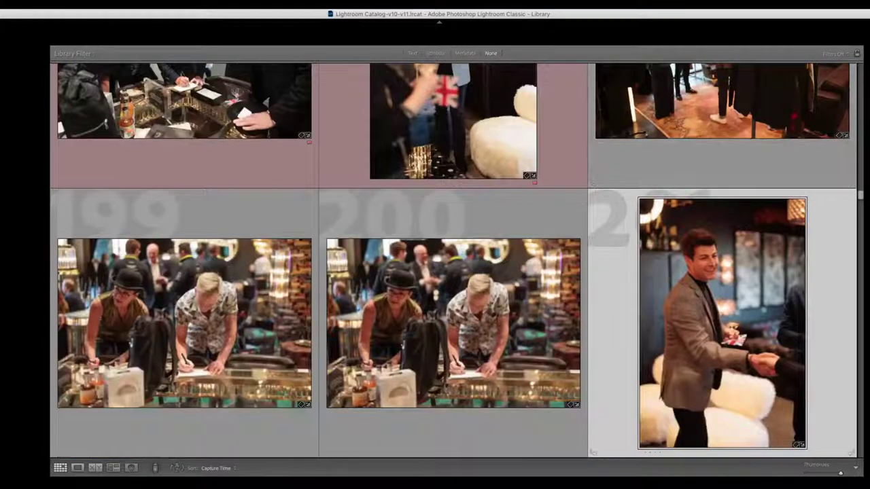
key("Left")
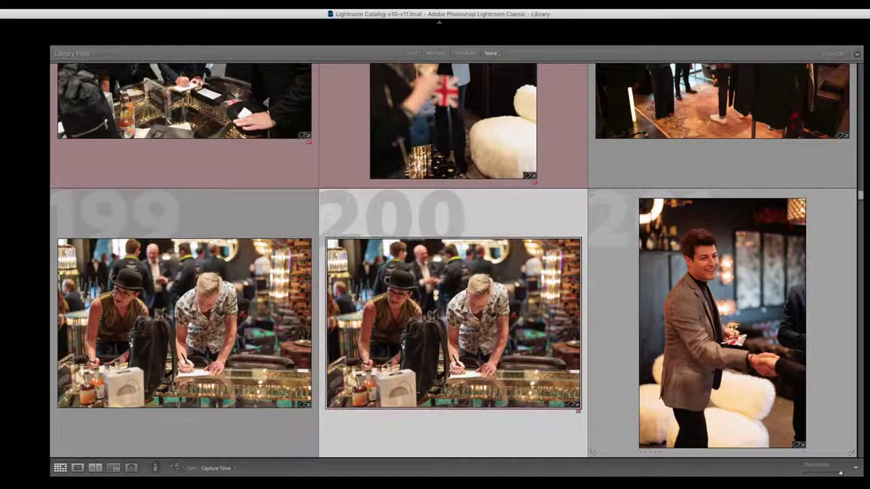
key("6")
- Mark photos 202 and 203 red, then select the previous lounge photo
key("Right")
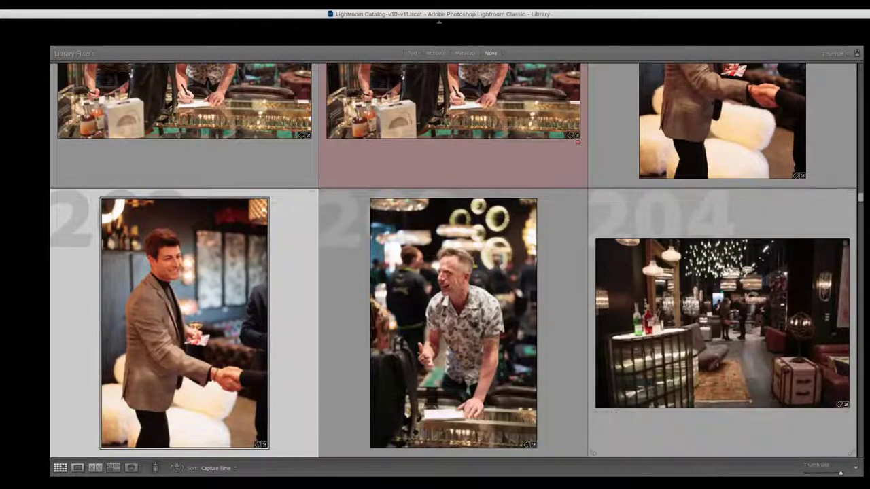
key("6")
key("Right")
key("6")
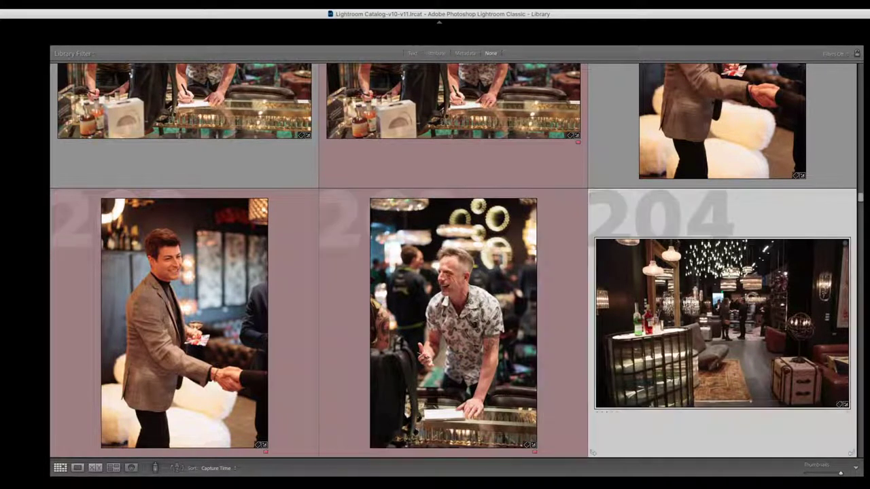
key("Down")
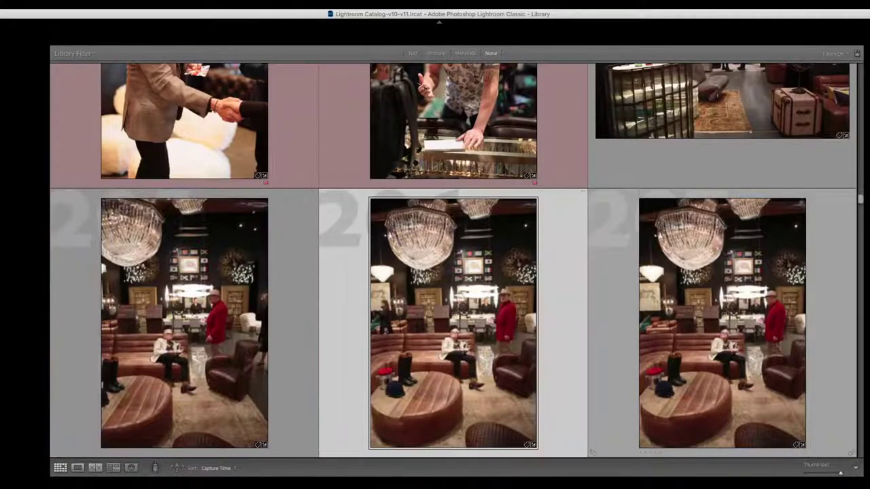
key("Left")
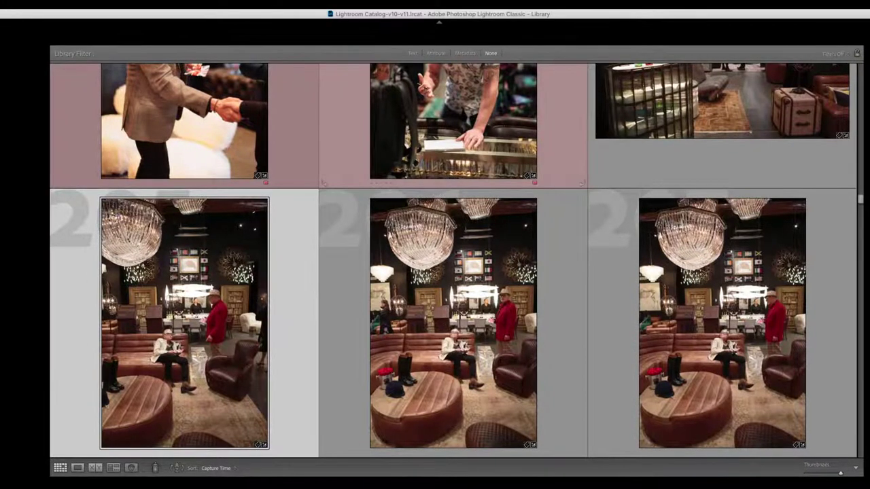
- Enlarge the chandelier-lit lounge photo of the red-jacketed man beside the seated woman
key("e")
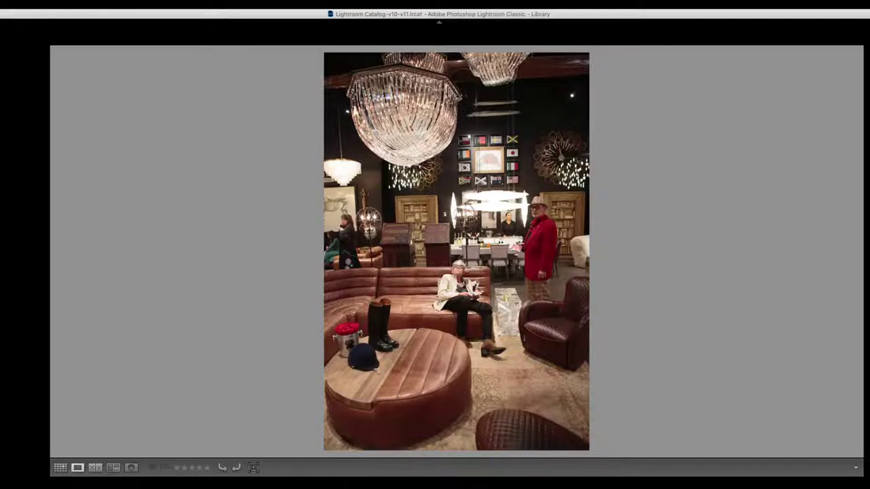
- Flip between the neighbouring sofa shots in Loupe view
key("Right")
key("Right")
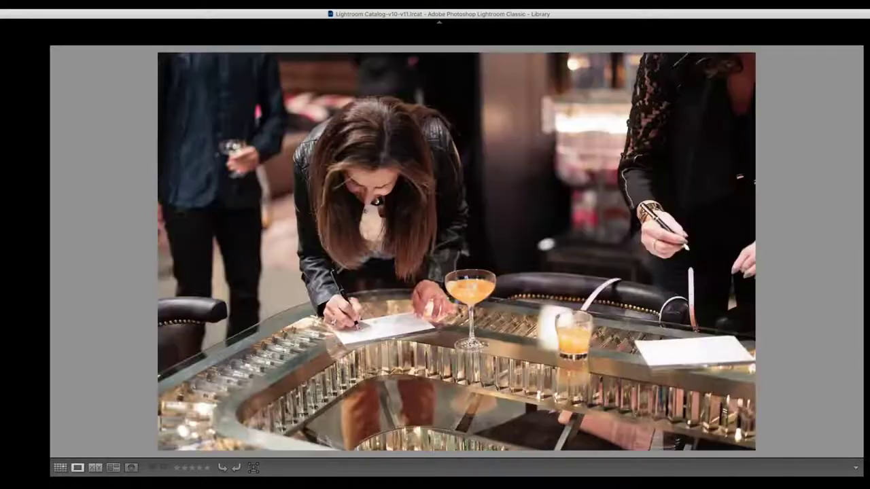
key("Left")
key("Right")
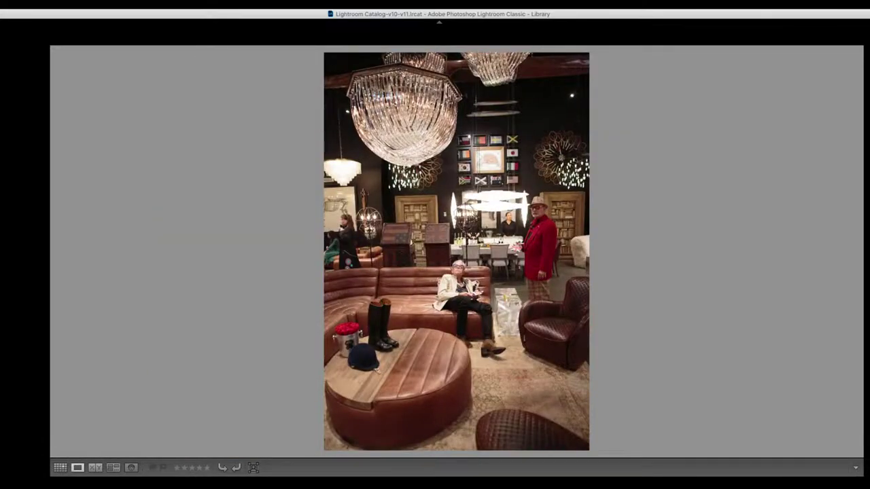
- Compare the two sofa shots zoomed in on faces, then advance to the woman signing at the bar
key("c")
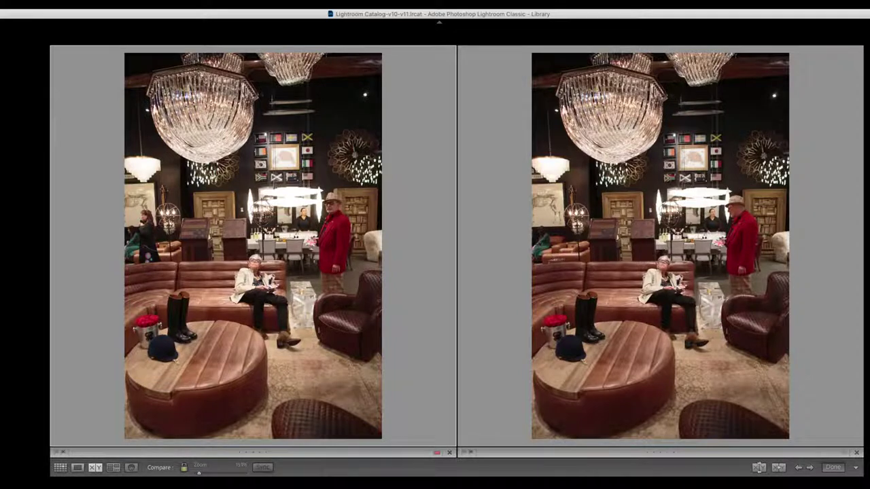
key("z")
scroll(253, 247, "down", 5)
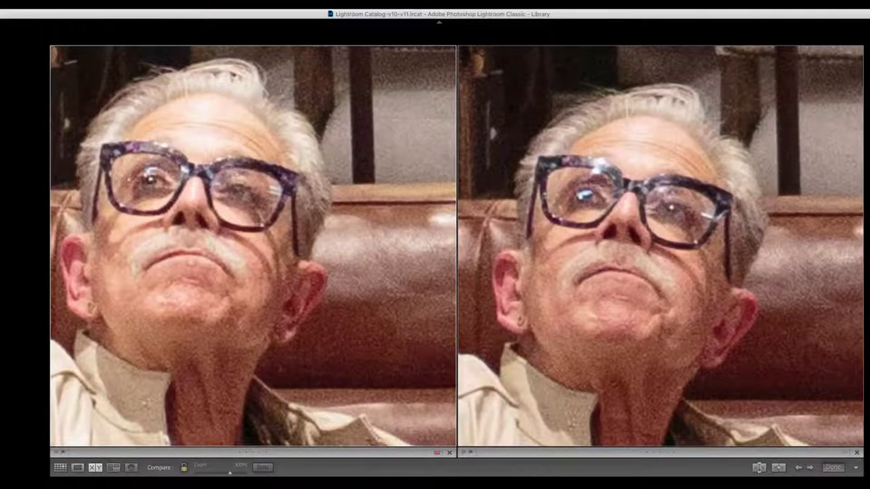
key("z")
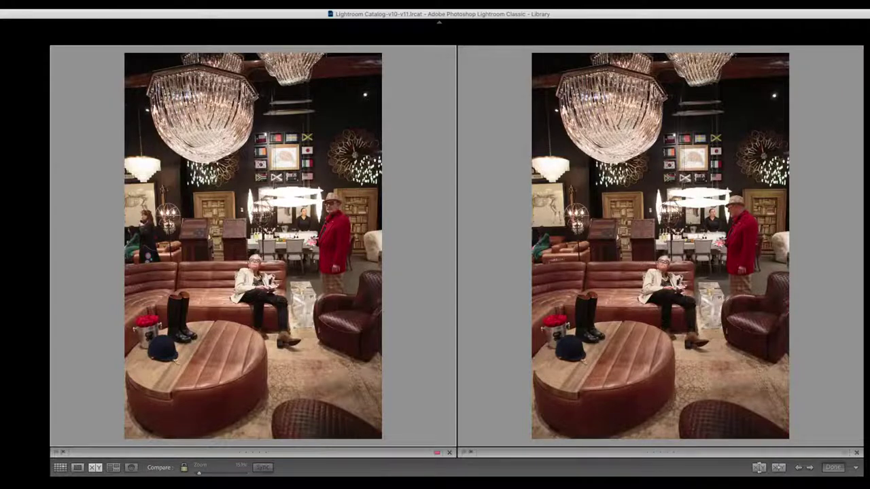
key("e")
key("Right")
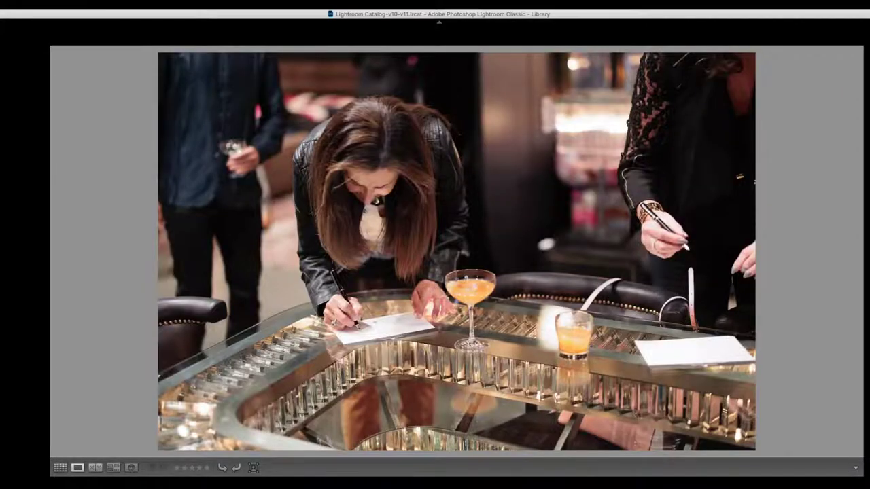
- In Grid view, give the whiskey bottle photo 214 a red label
key("g")
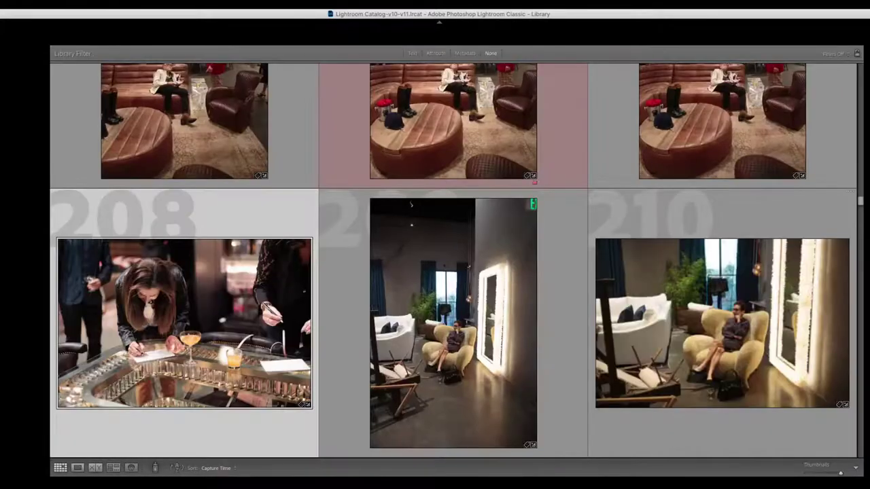
key("Right")
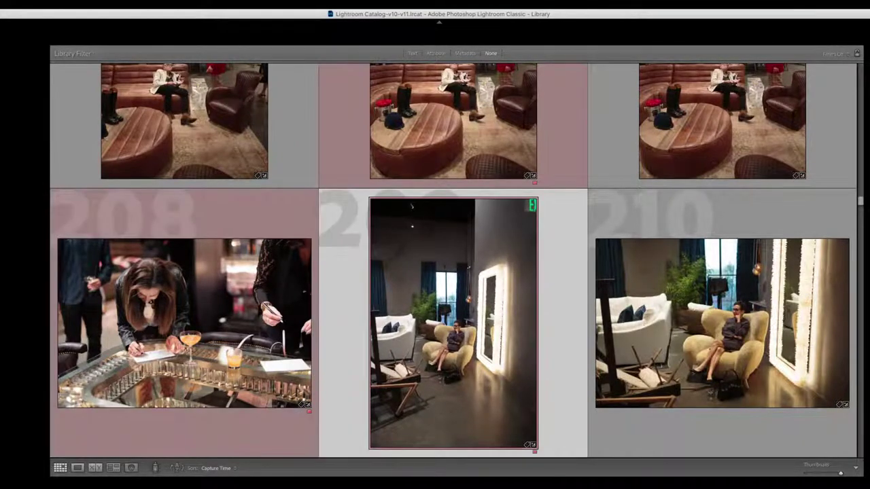
key("Down")
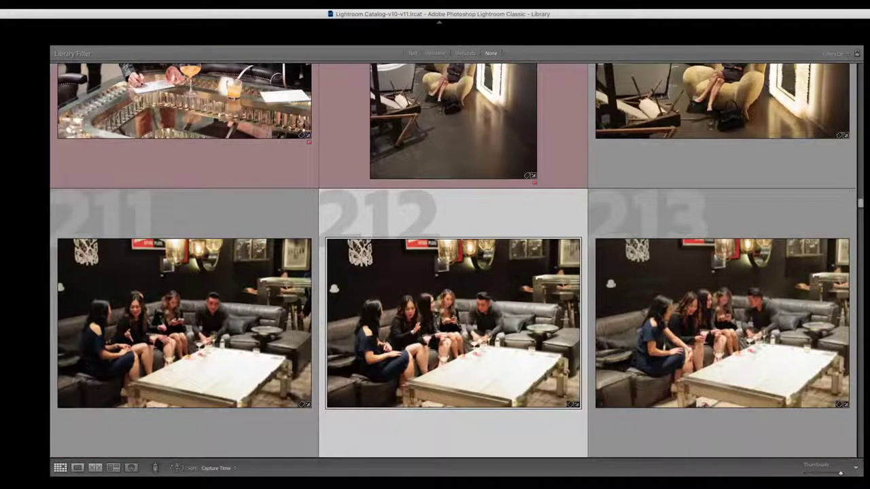
key("Left")
key("Right")
key("Down")
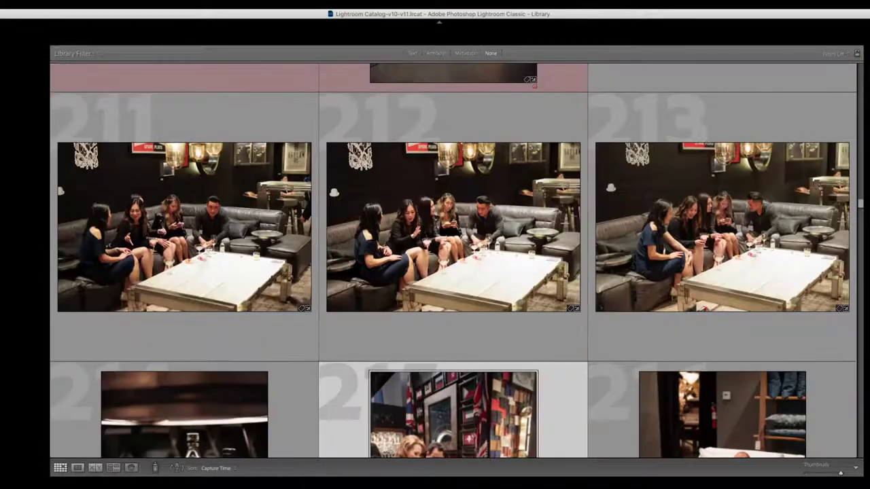
key("Left")
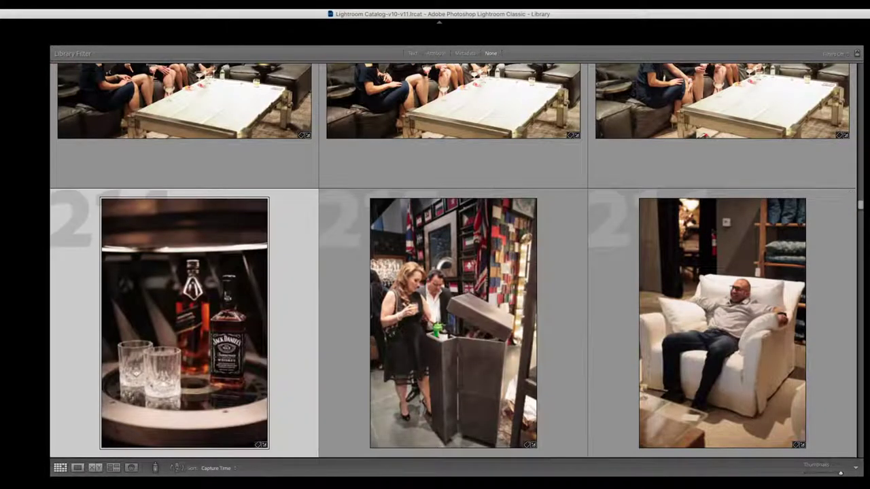
key("6")
- Red-label photo 222 from the sofa series
key("Right")
key("Down")
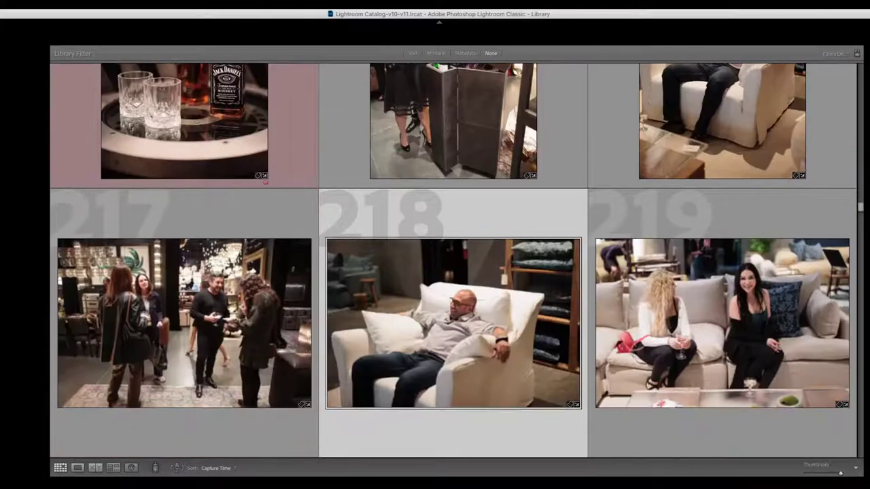
key("Left")
key("Down")
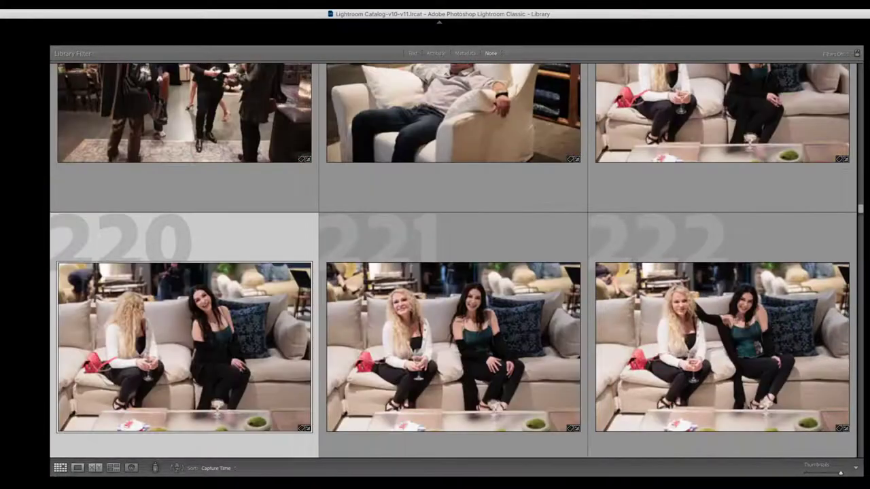
key("Right")
key("Right")
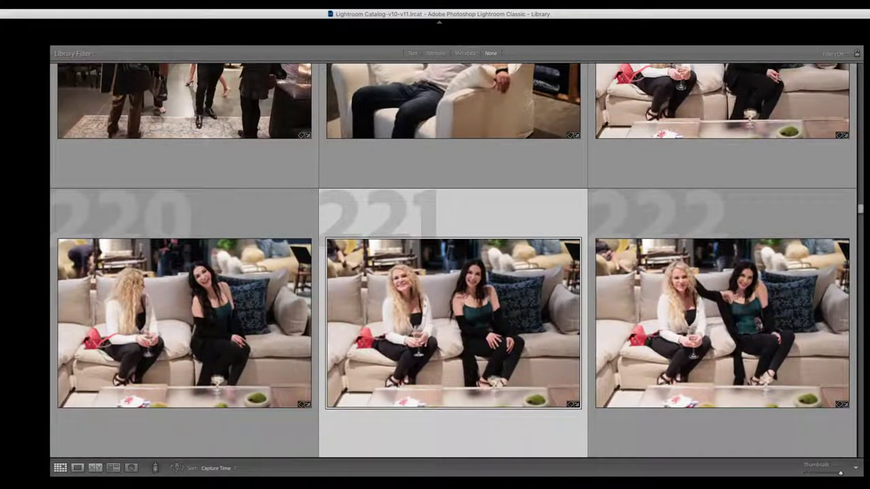
key("Right")
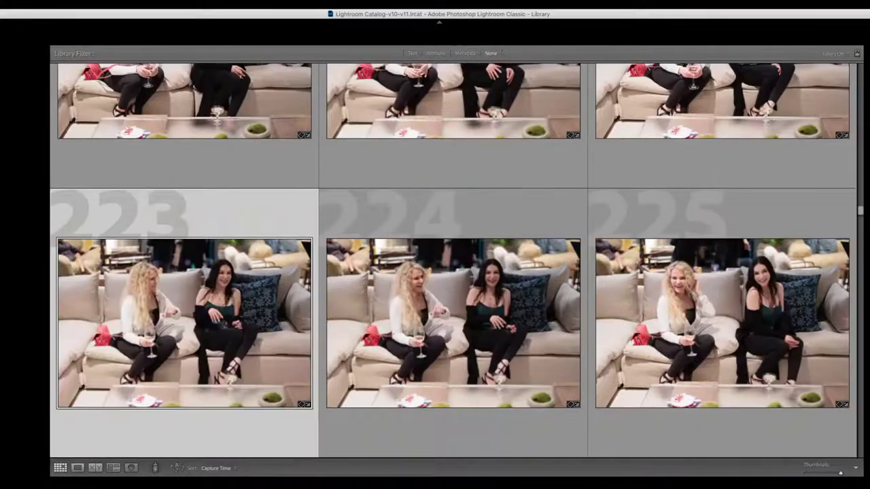
key("Left")
key("6")
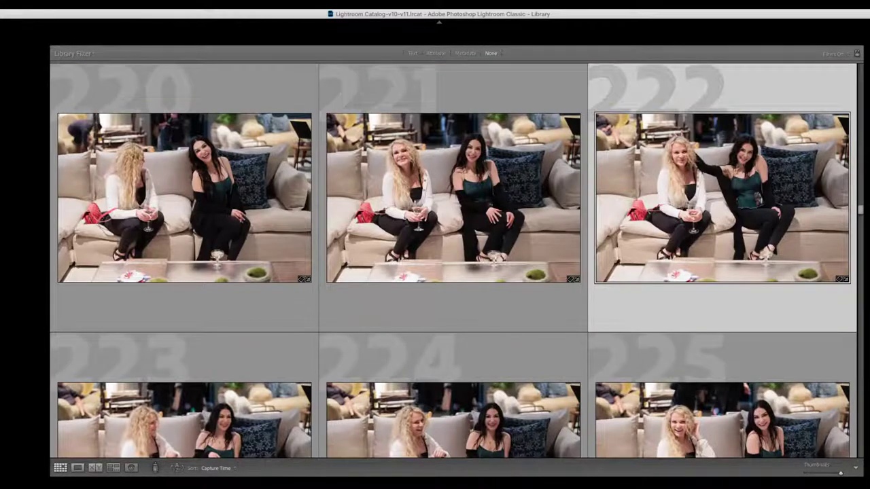
- Red-label photos 229 and 235
key("Down")
key("Down")
key("Left")
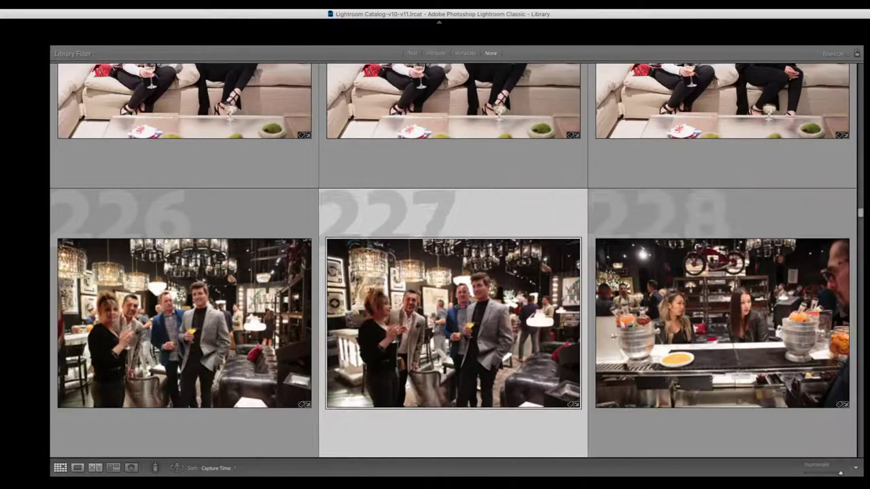
key("Left")
key("Right")
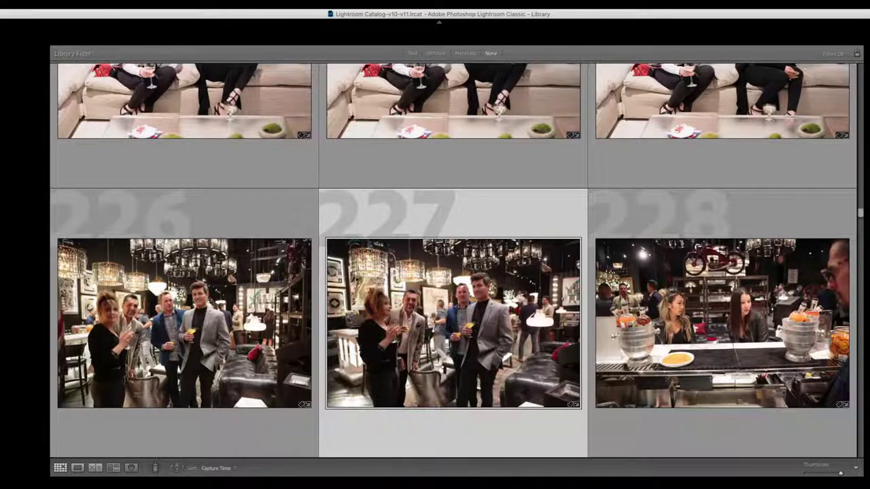
key("Right")
key("Right")
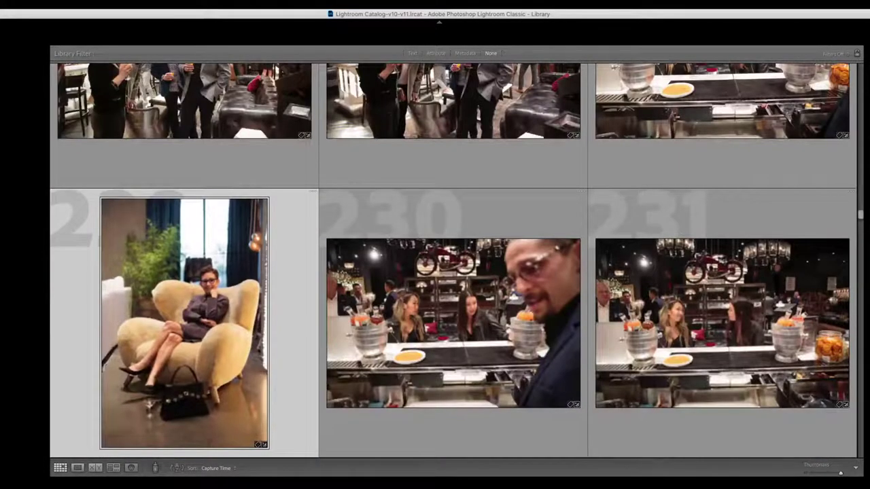
key("6")
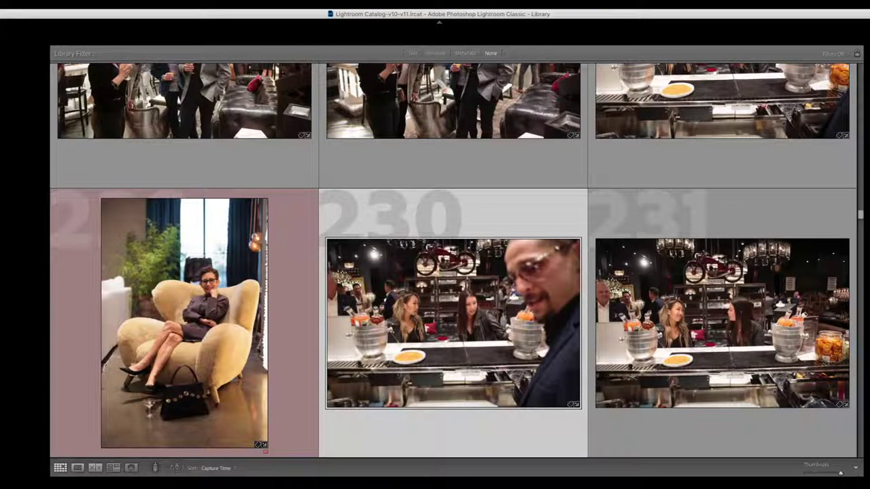
key("Right")
key("Right")
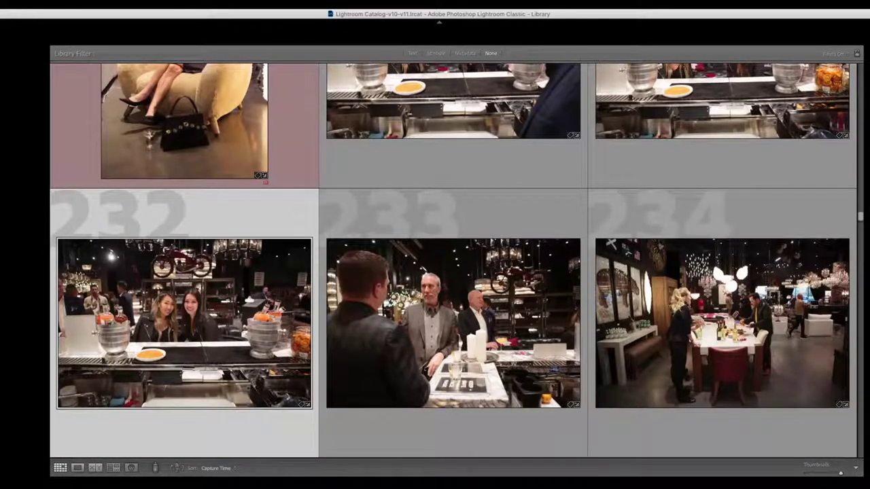
key("Right")
key("Right")
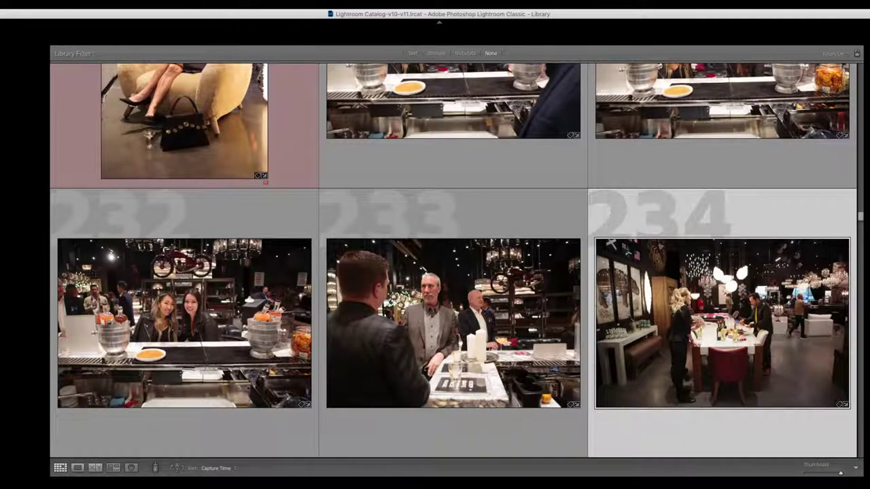
key("Right")
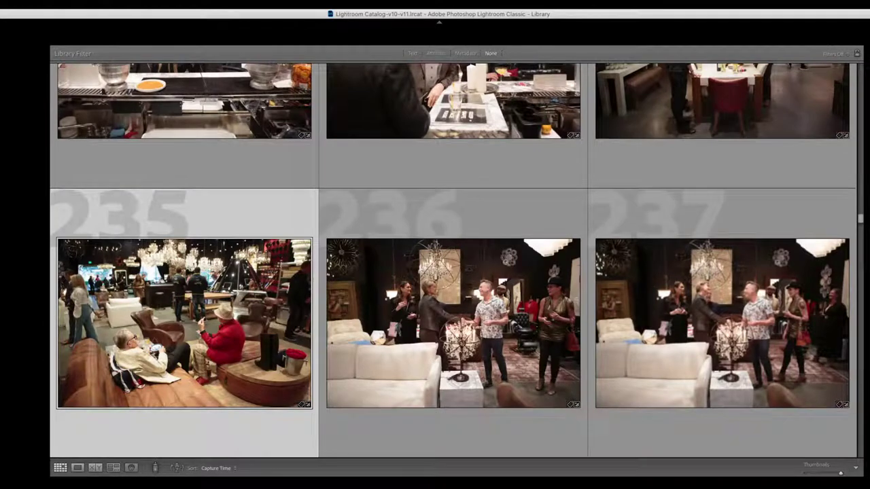
key("6")
- Inspect photo 240 and the wine-table shot full-size, then select the middle wine-table photo
key("Right")
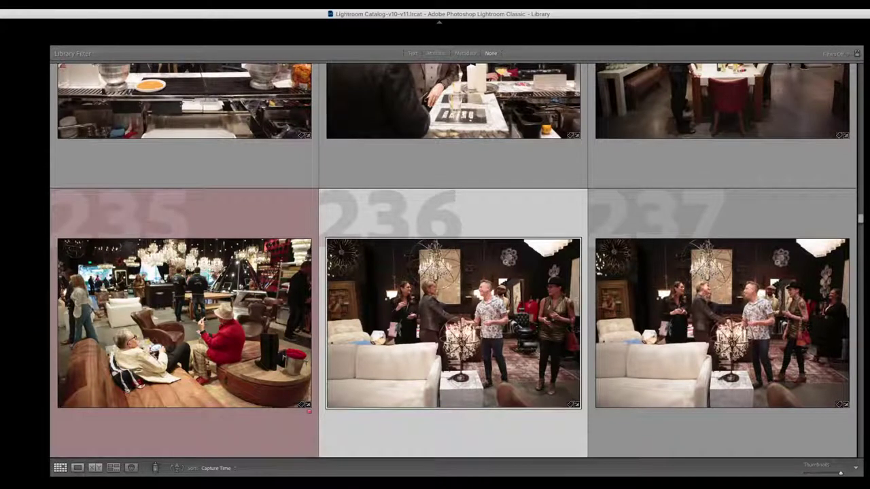
key("Right")
key("Right")
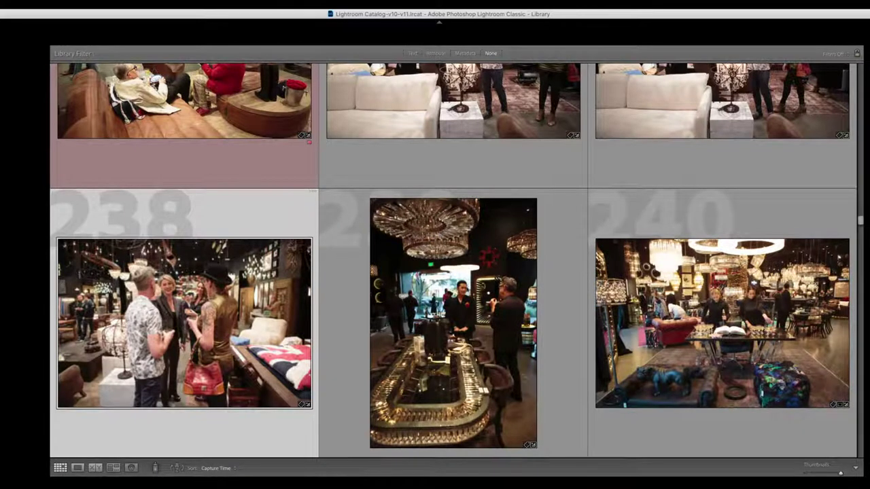
key("Right")
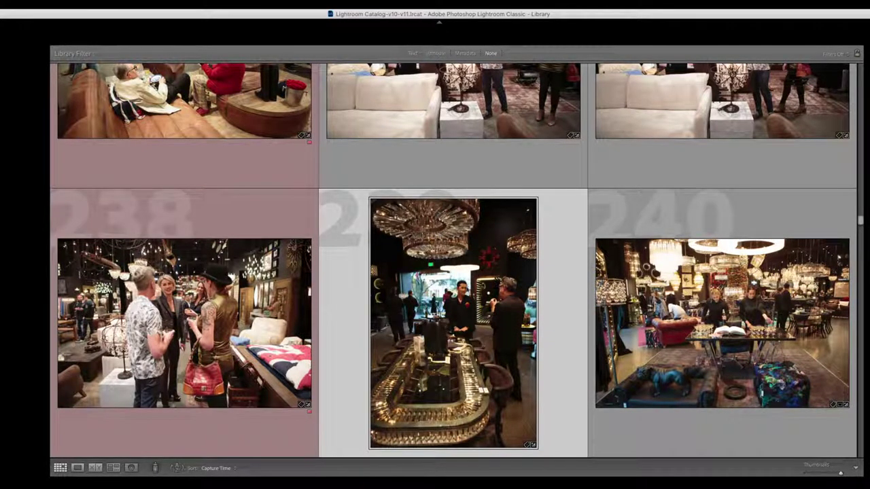
key("Right")
key("e")
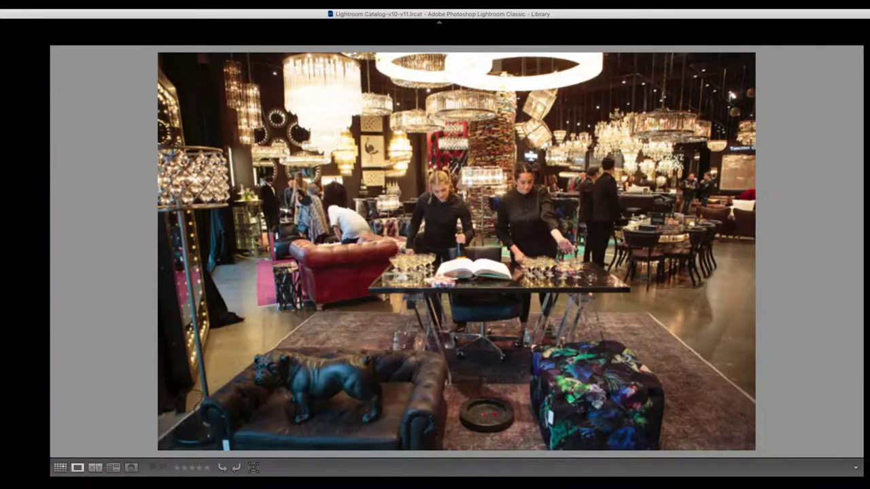
key("Right")
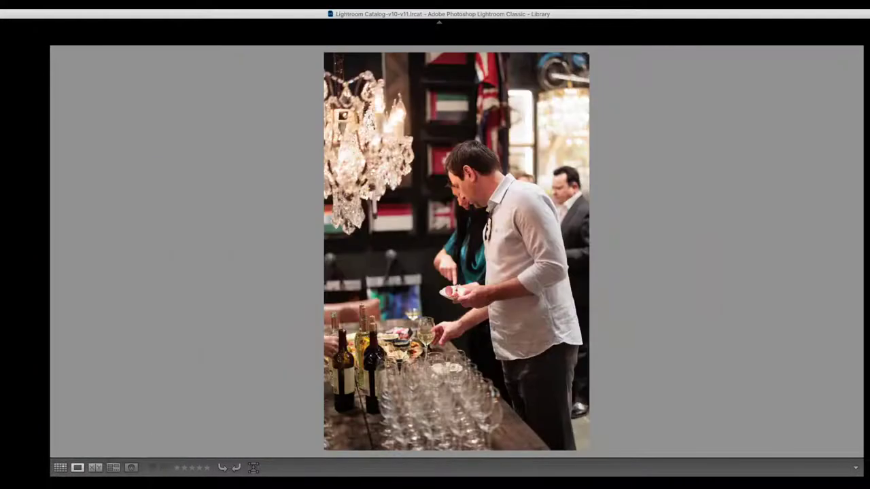
key("g")
left_click(453, 323)
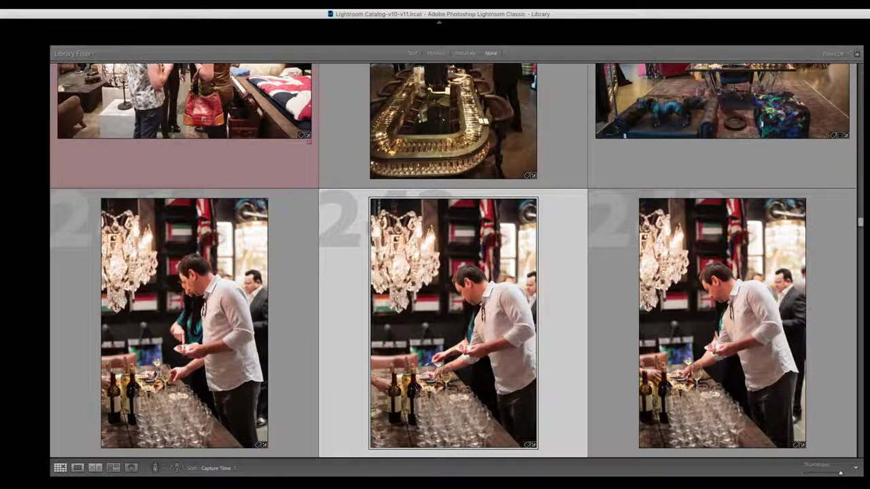
- Review photo 246 and the following bar photos full-size in Loupe
key("Down")
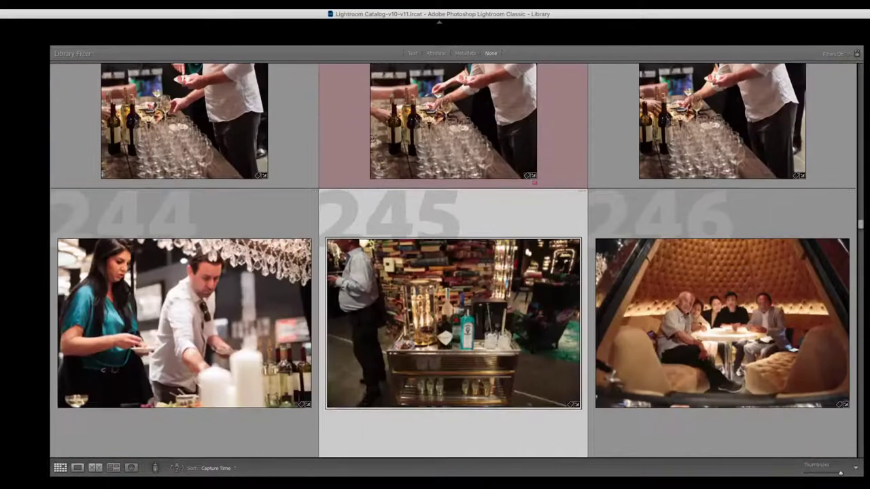
key("Right")
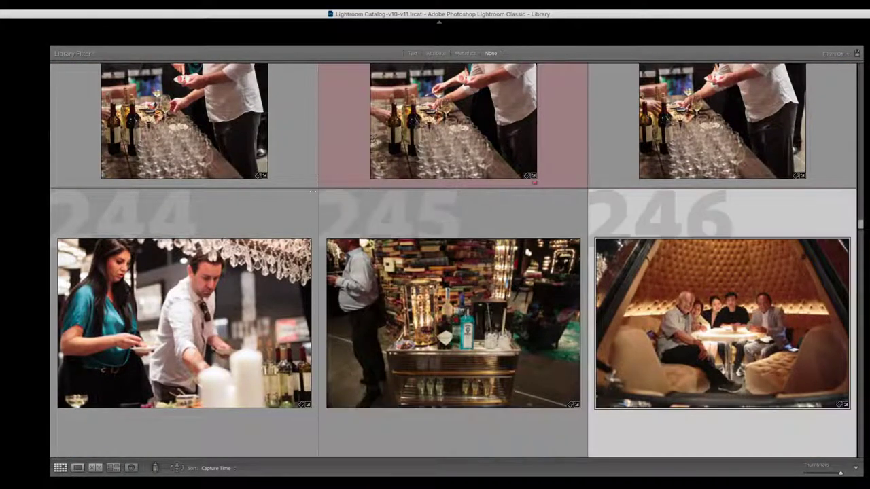
key("Right")
key("Left")
key("e")
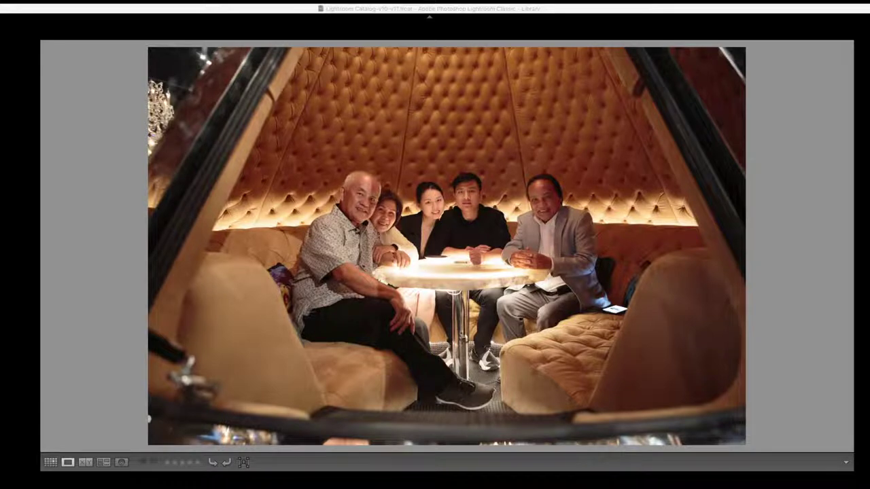
key("Right")
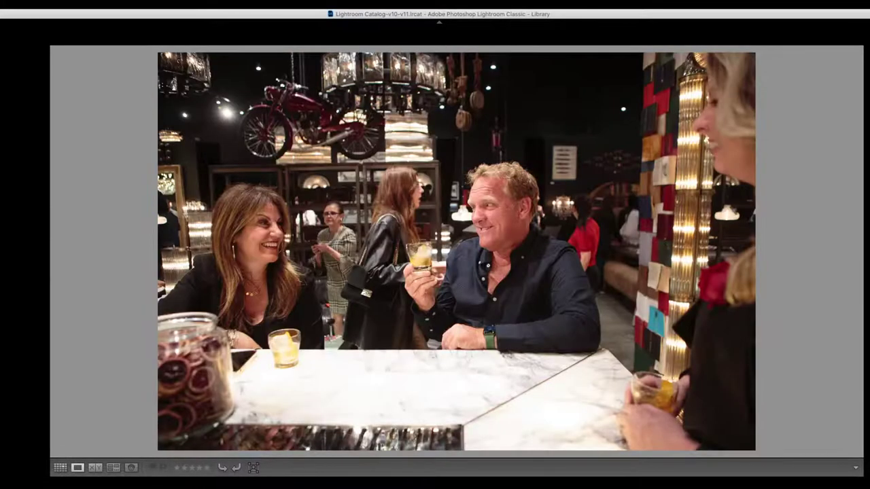
key("Right")
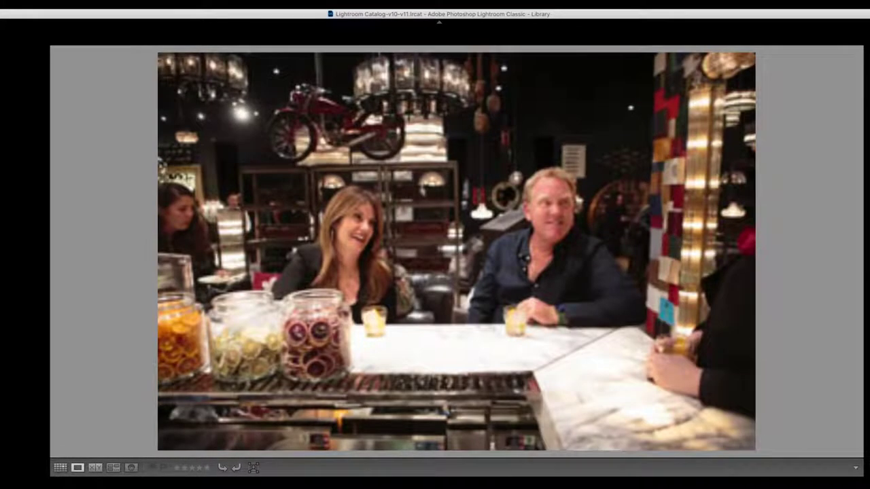
key("g")
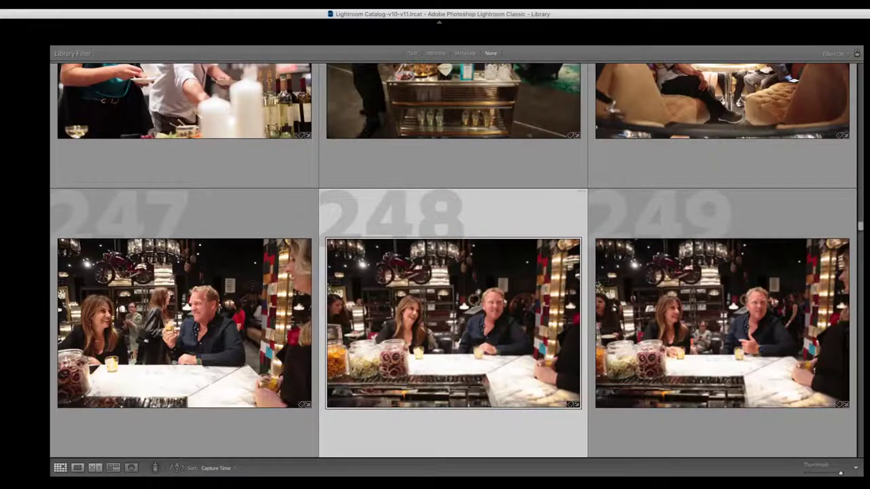
- Select photo 247 and give it the red colour label
left_click(722, 323)
scroll(453, 262, "down", 5)
scroll(454, 262, "up", 2)
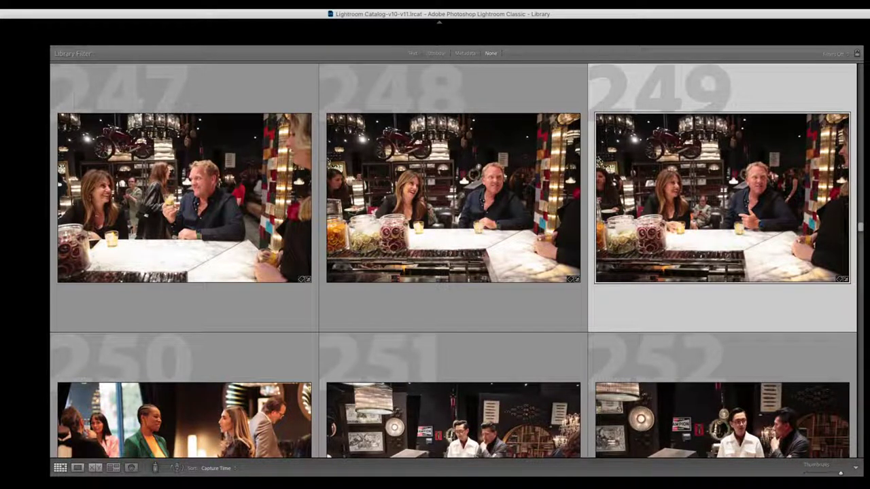
left_click(454, 306)
left_click(184, 197)
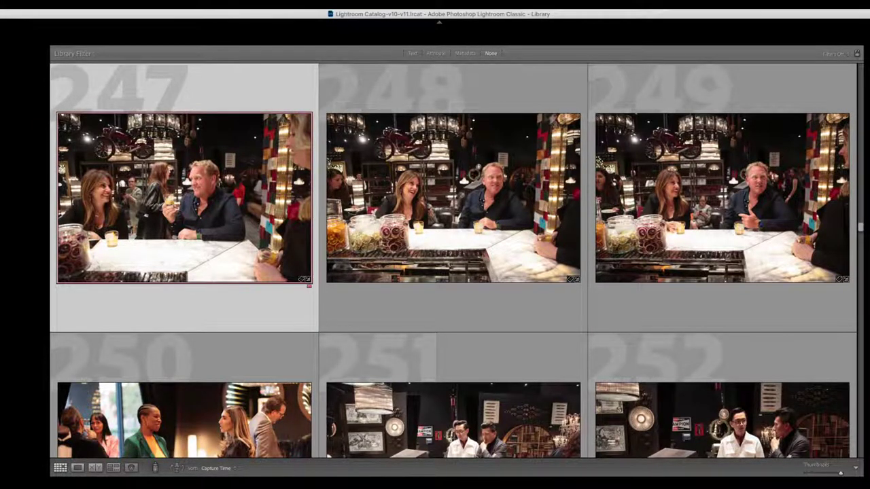
key("6")
- Red-label photo 251, undoing and then redoing the label change
key("Down")
left_click(453, 323)
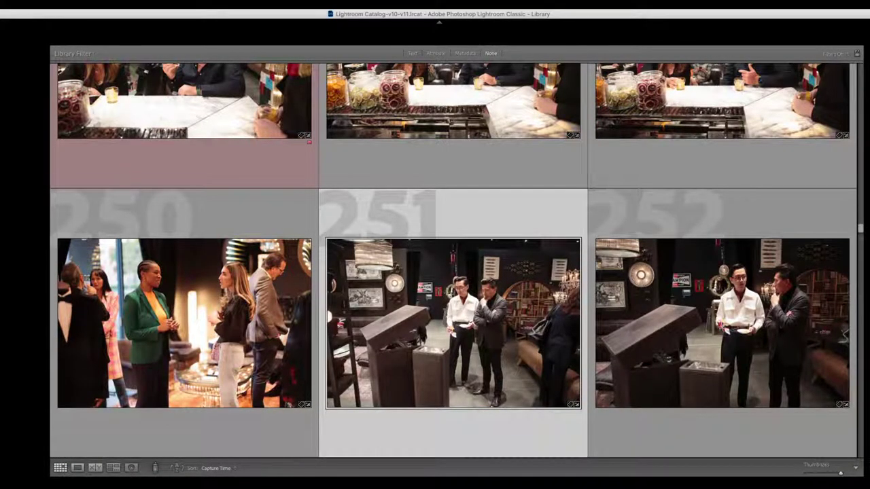
key("6")
key("Down")
key("ctrl+z")
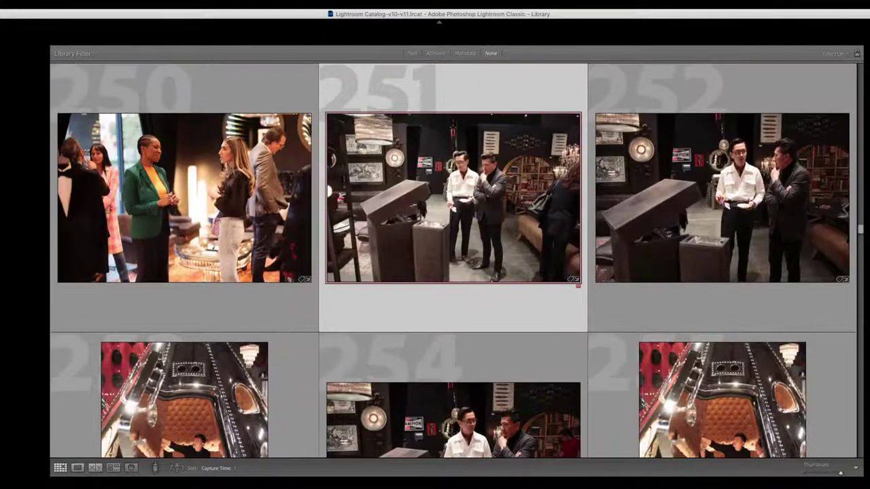
key("ctrl+shift+z")
- Compare photo 251 side by side with photo 252
key("e")
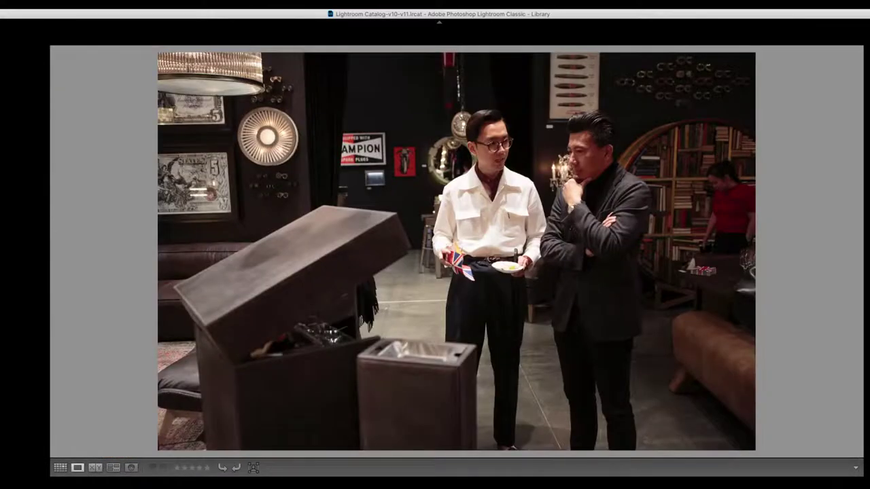
key("g")
key("Up")
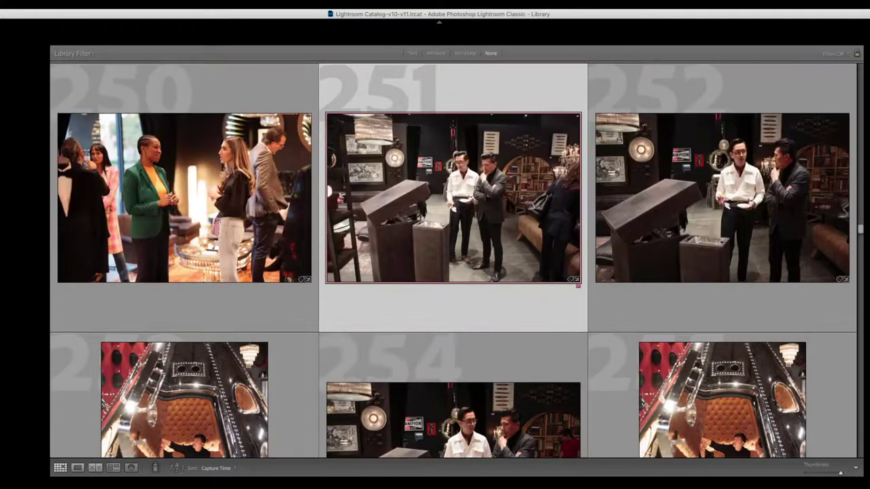
key("c")
key("Right")
key("Left")
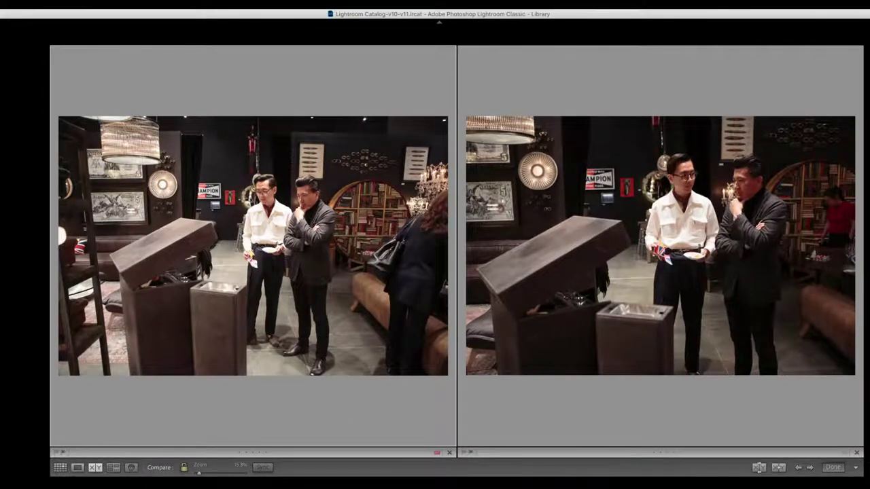
key("e")
- Back in the grid, move down to photo 256
key("g")
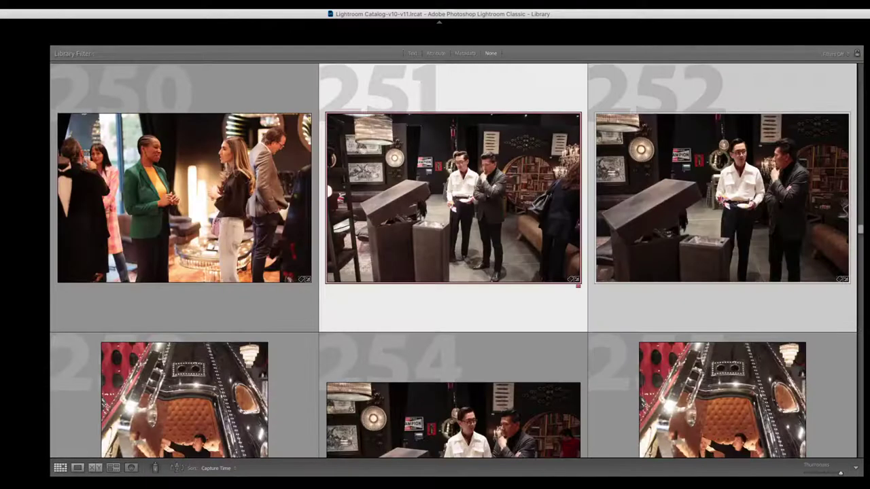
key("Down")
key("Right")
key("Down")
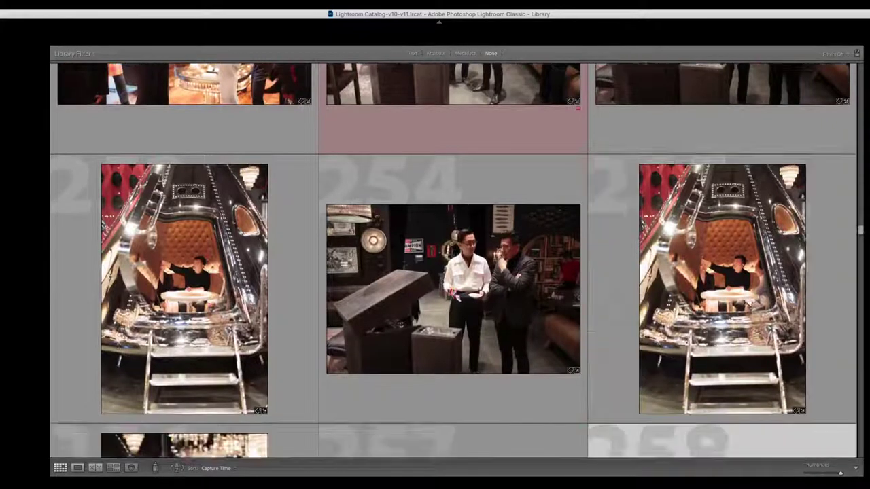
key("Left")
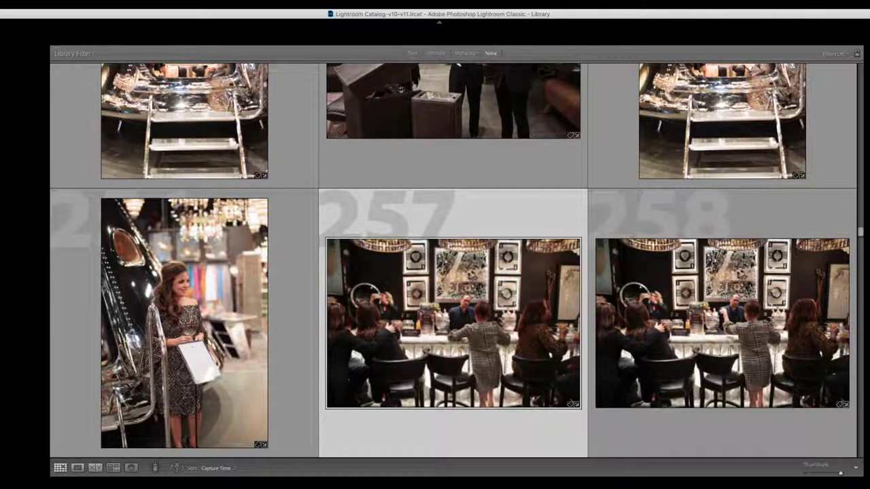
key("Left")
- Open photo 256 in Loupe and step through the bar-counter, bar cart and glowing-table frames
key("e")
key("Left")
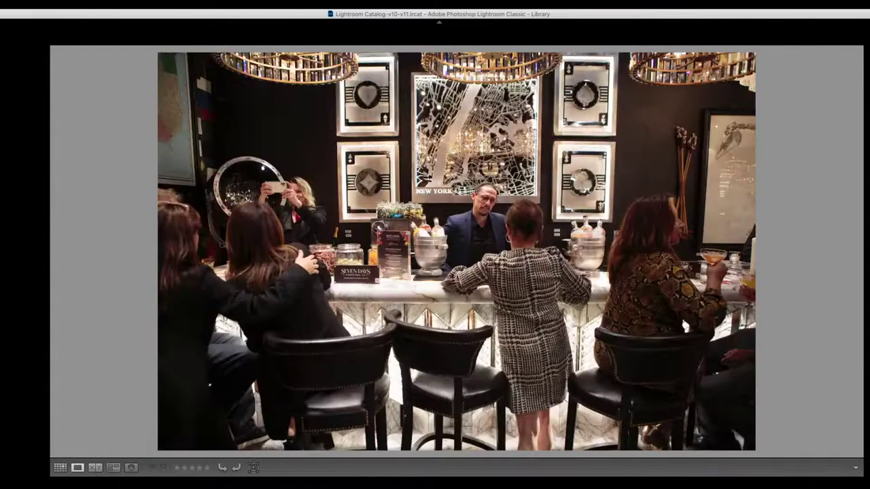
key("Left")
key("Left")
key("Left")
key("Left")
key("Left")
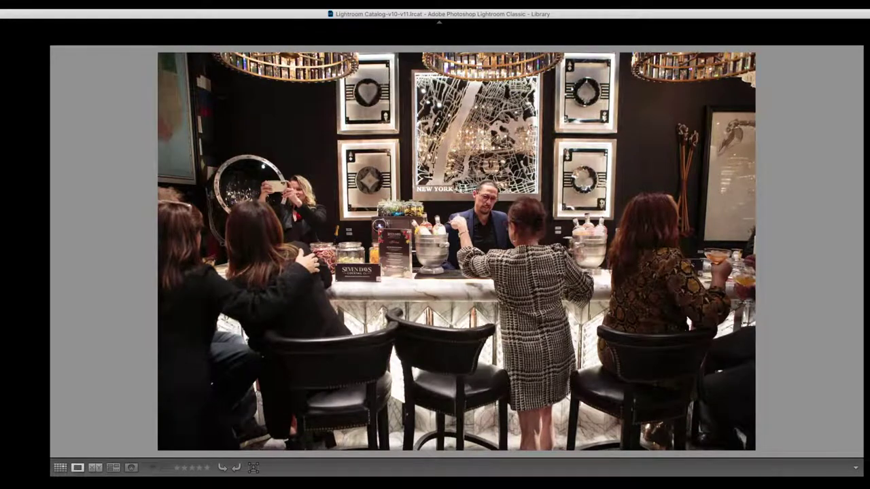
key("Left")
key("Left")
key("Left")
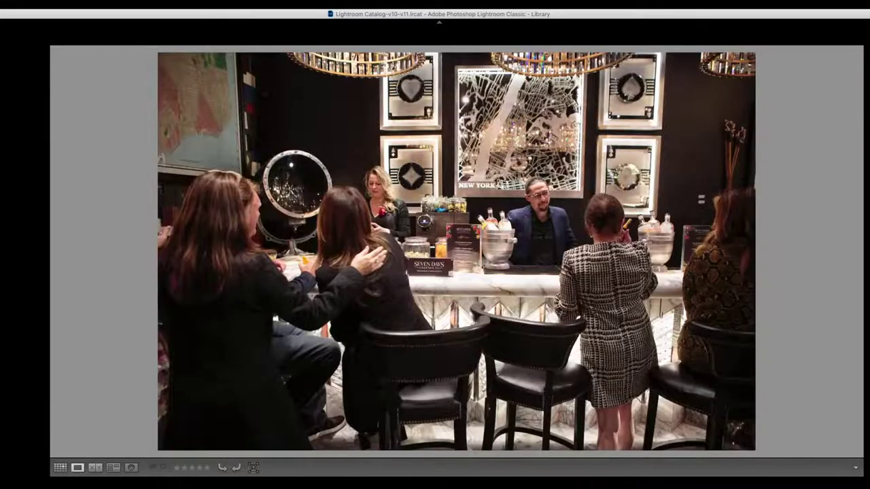
key("Left")
key("Left")
key("Left")
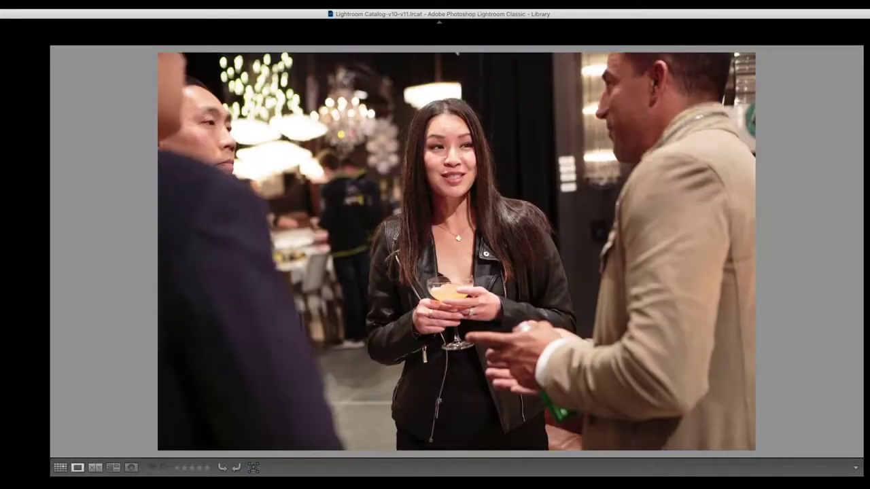
key("Left")
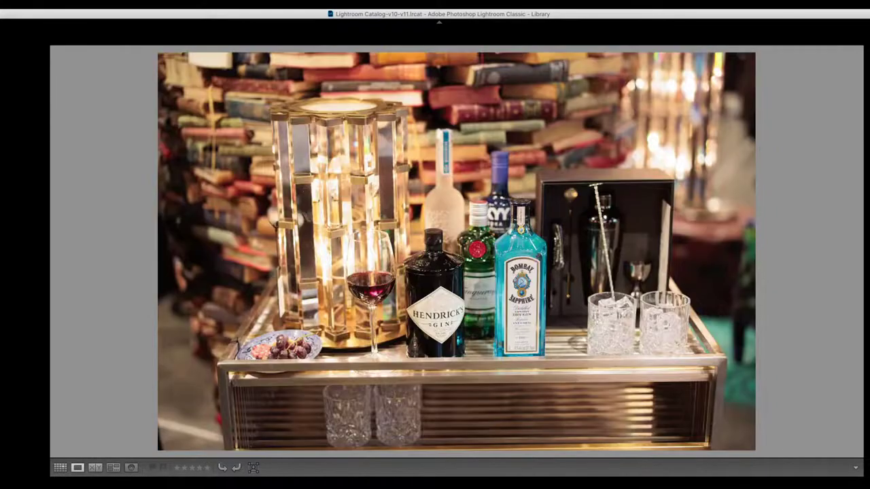
key("Left")
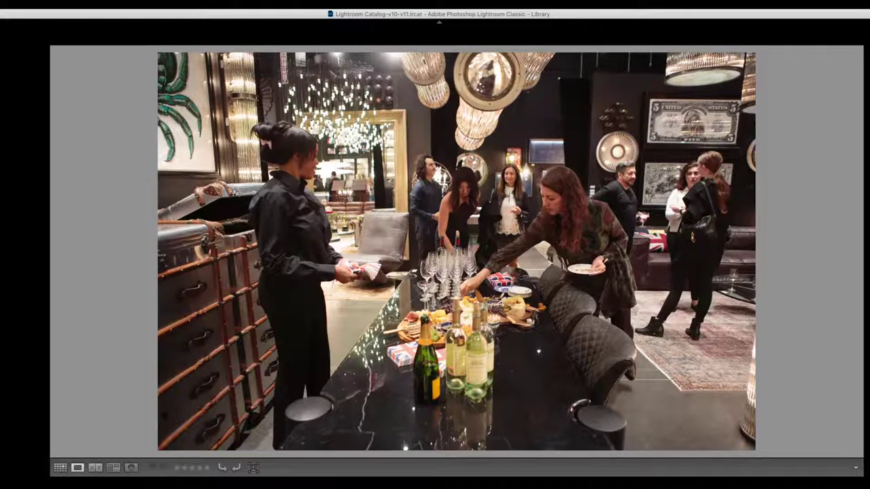
key("Left")
key("Left")
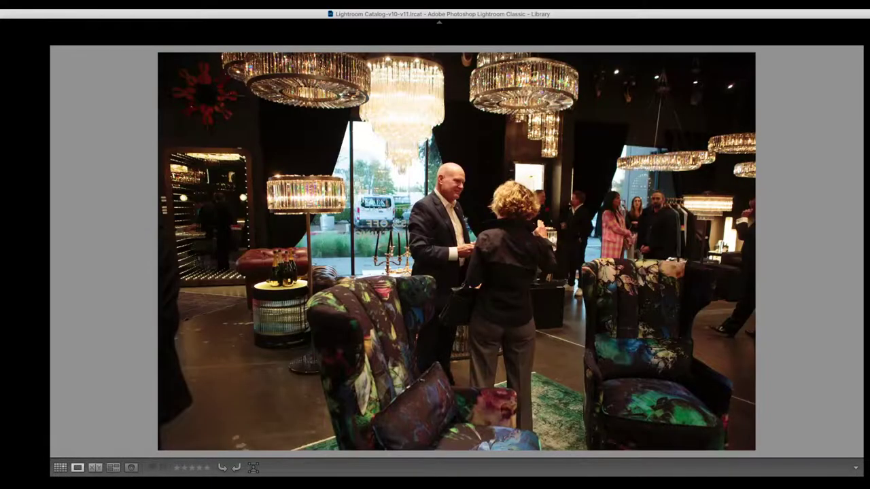
key("Left")
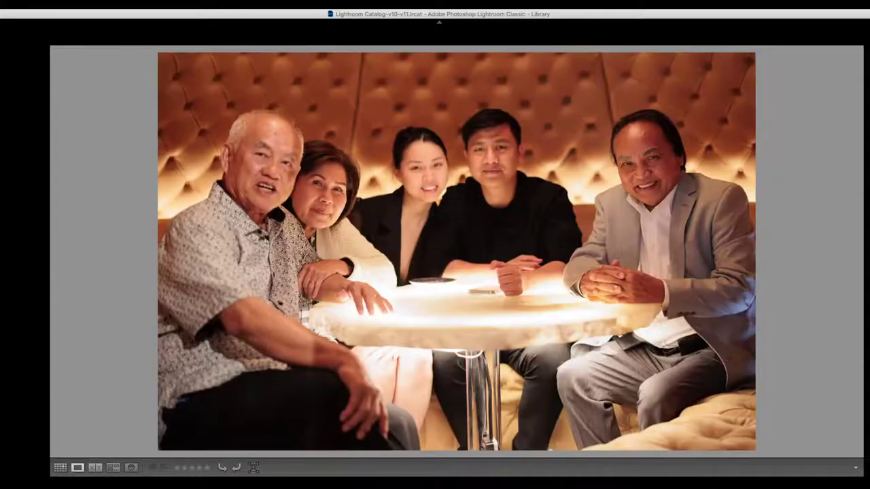
key("Left")
key("Right")
key("Left")
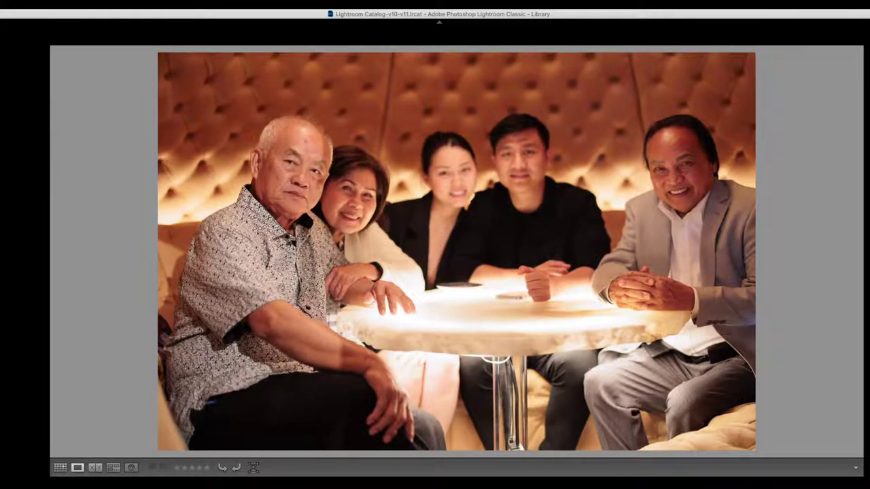
key("Left")
- In Grid view, red-label the bartender pouring photo and photo 277
key("g")
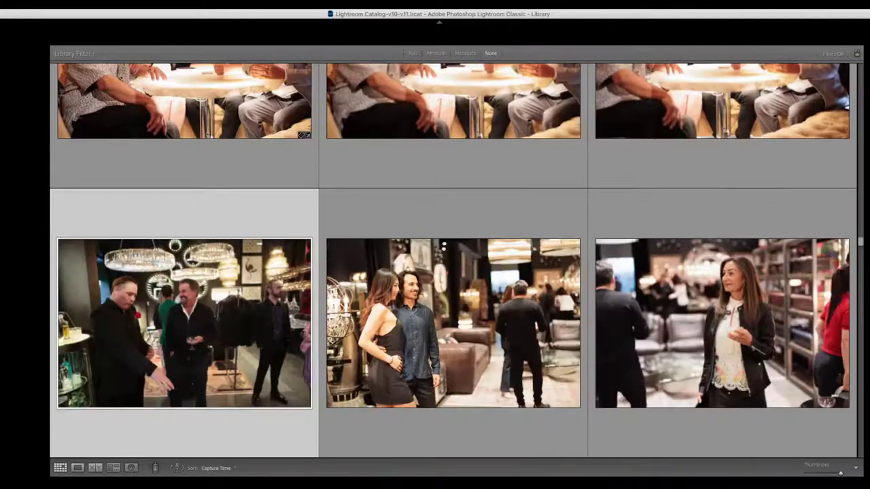
key("Right")
key("Down")
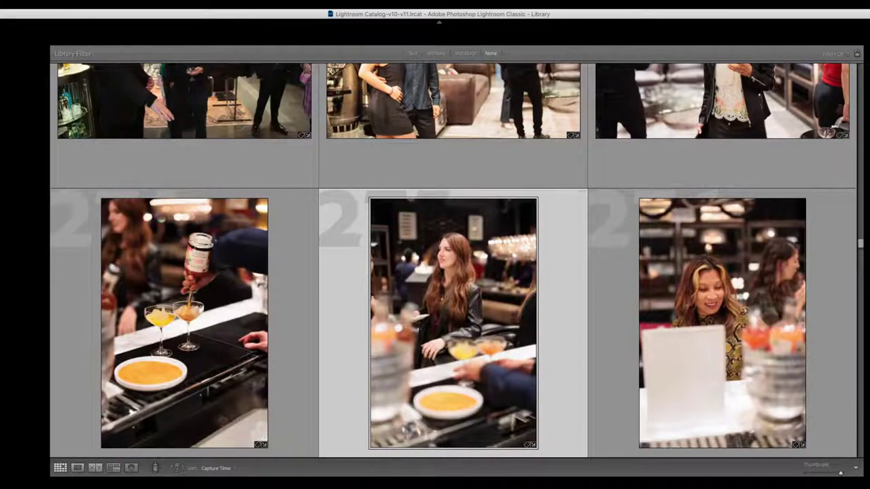
key("Left")
key("6")
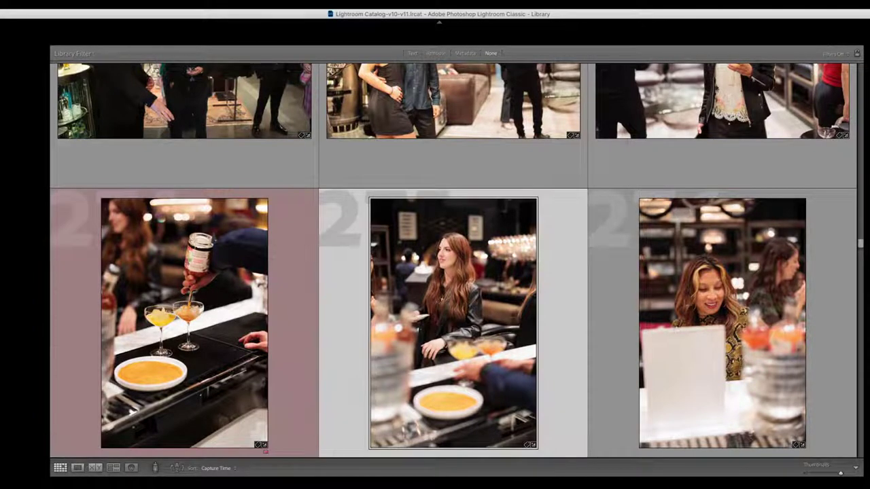
key("Down")
key("Left")
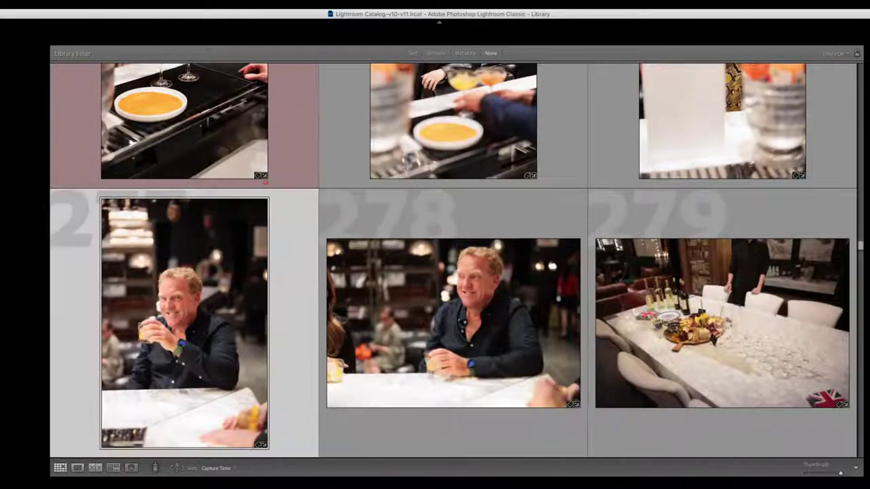
key("6")
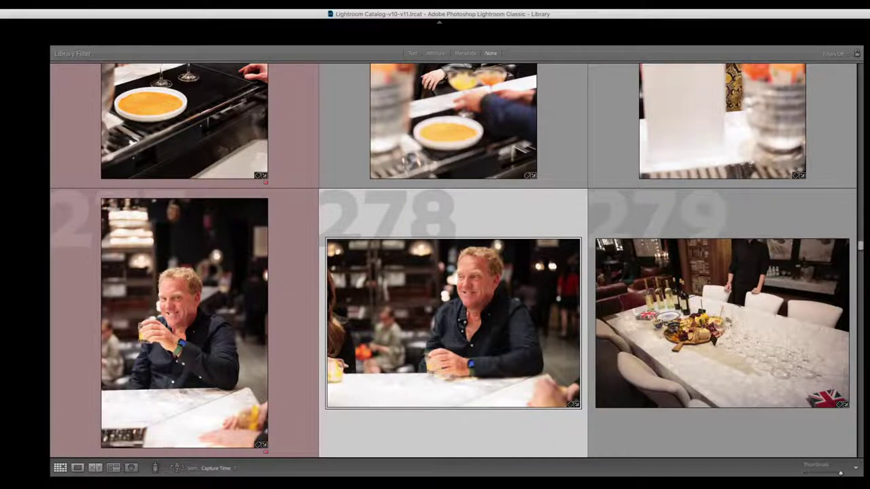
- Red-label photo 282
key("Down")
key("Down")
key("Up")
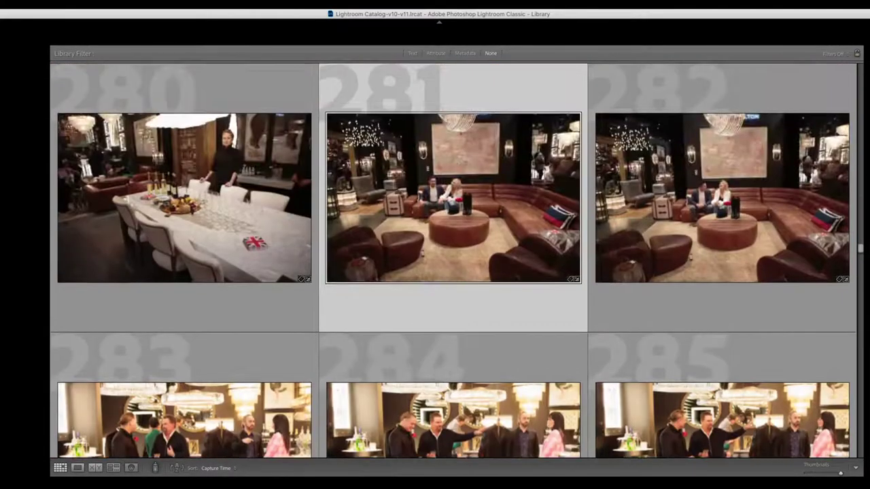
key("Right")
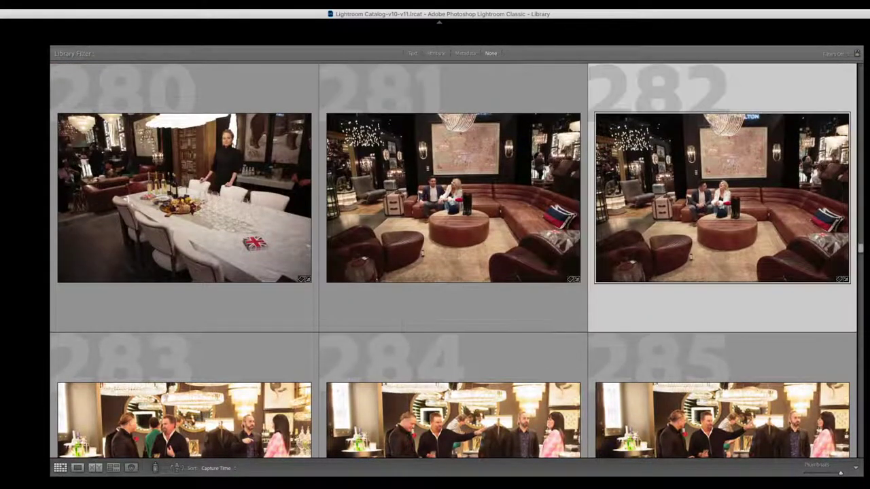
key("6")
- Red-label photos 286 and 287
key("Down")
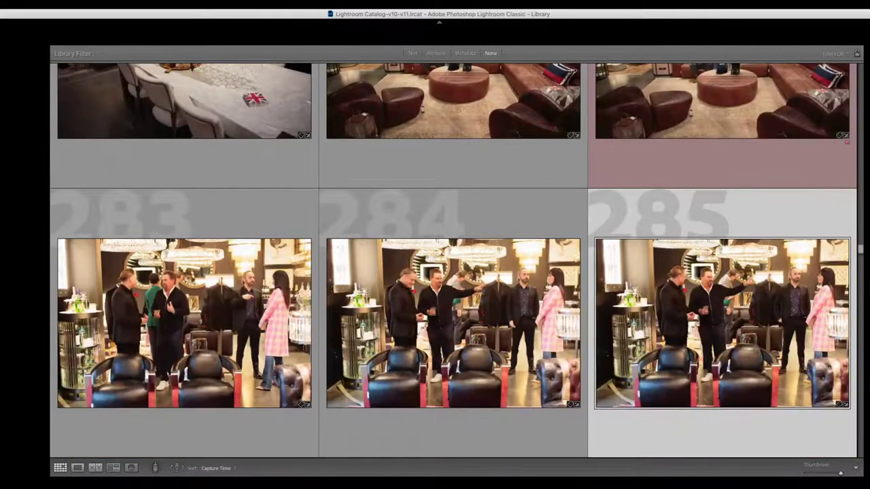
key("Left")
key("Down")
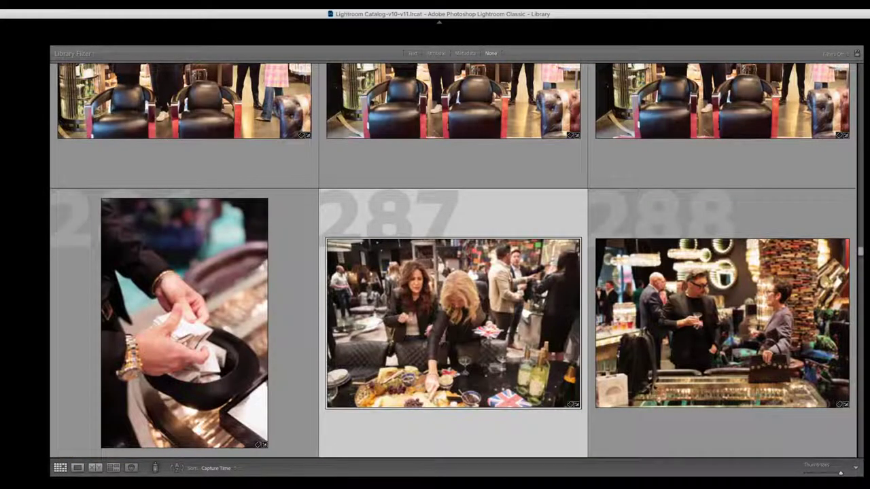
key("Left")
key("6")
key("Right")
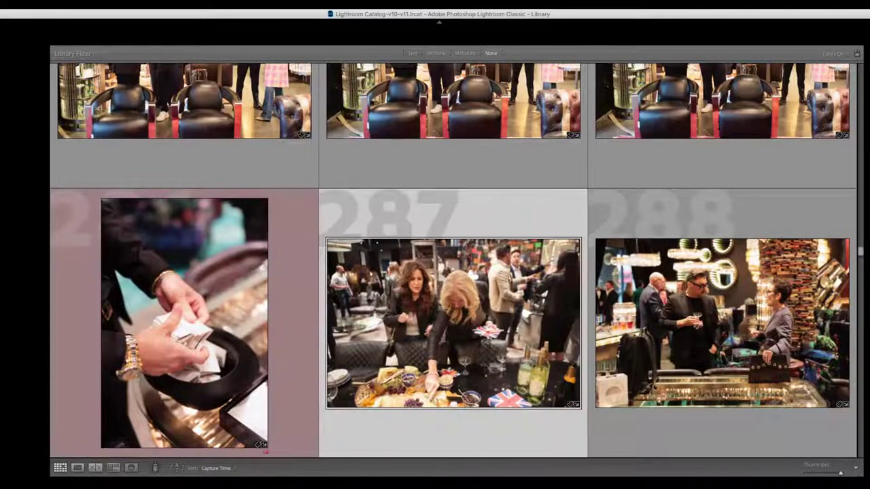
key("6")
- Red-label photos 288 and 290
key("Right")
key("Down")
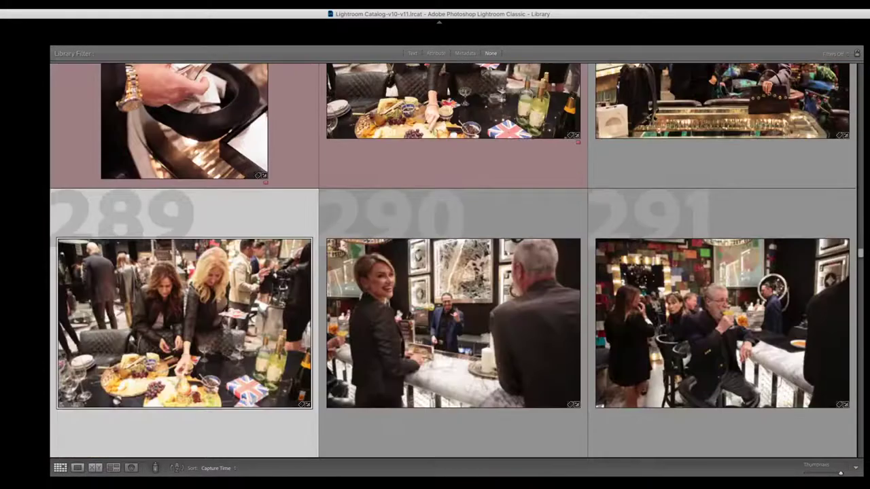
key("Up")
key("6")
key("Right")
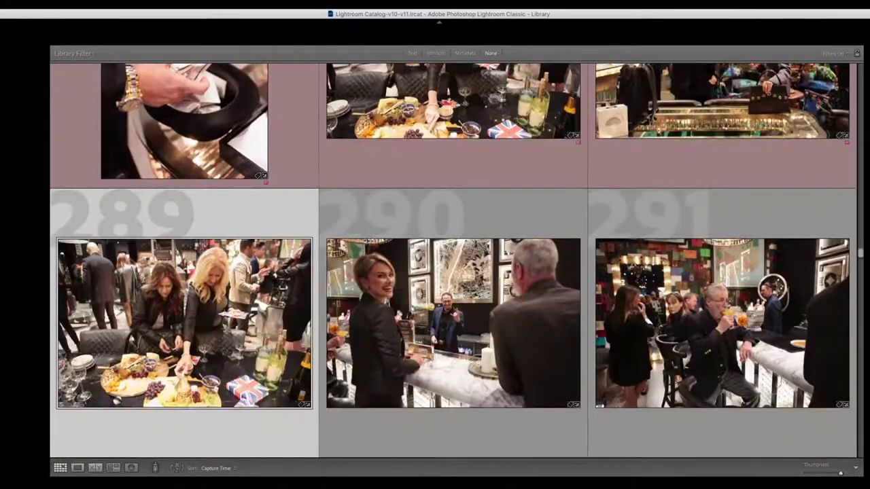
key("Right")
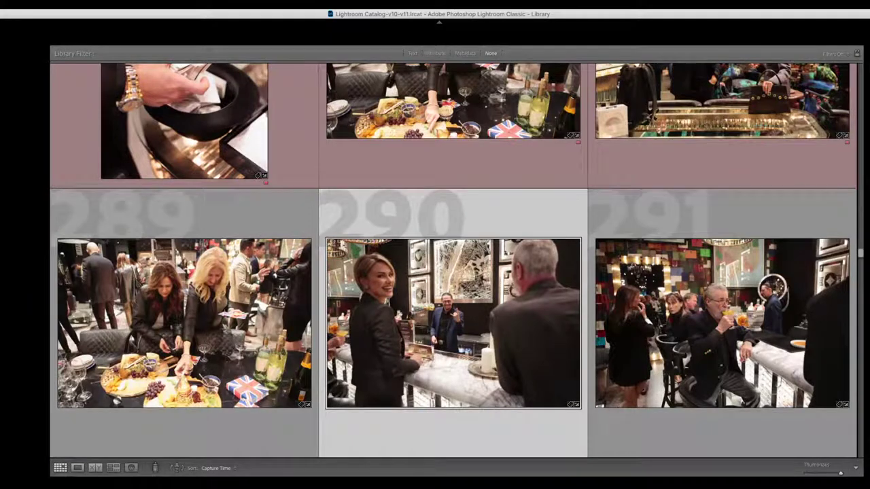
key("6")
- Red-label photo 295
key("Down")
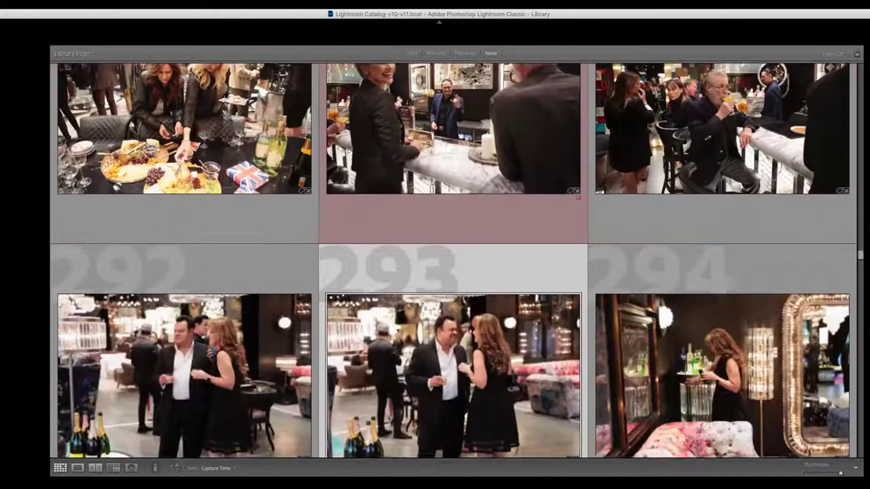
key("Right")
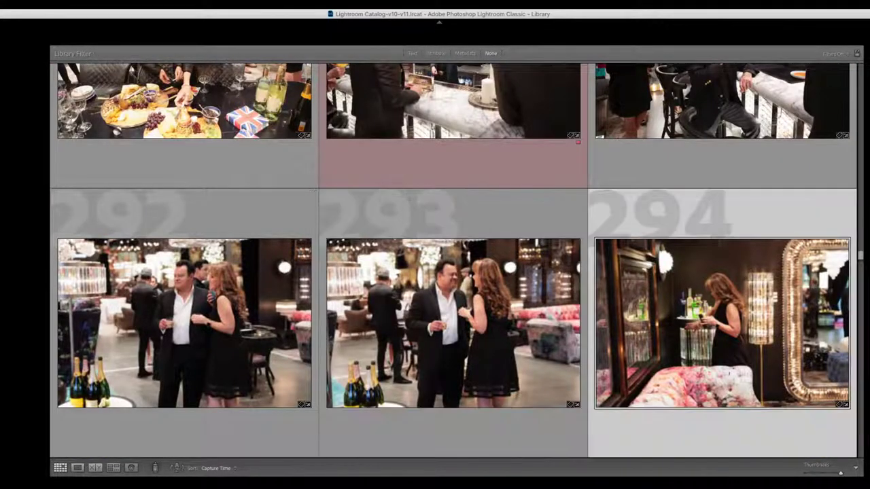
key("Left")
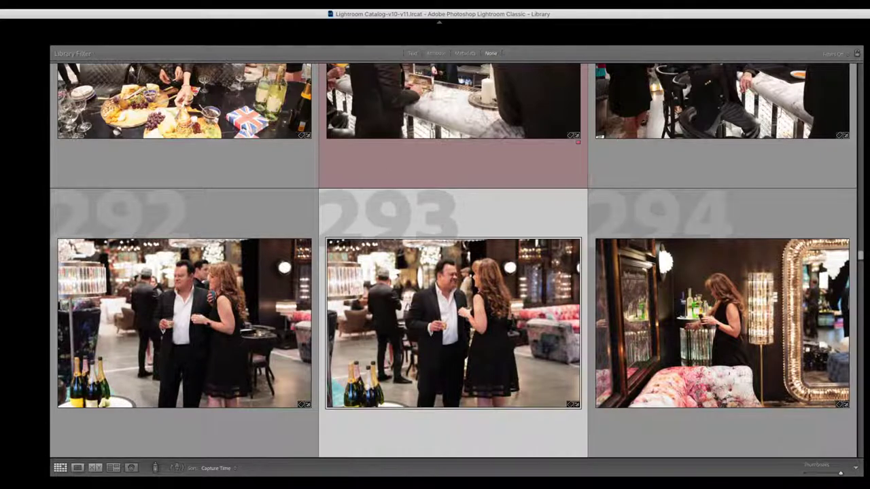
key("Right")
key("Right")
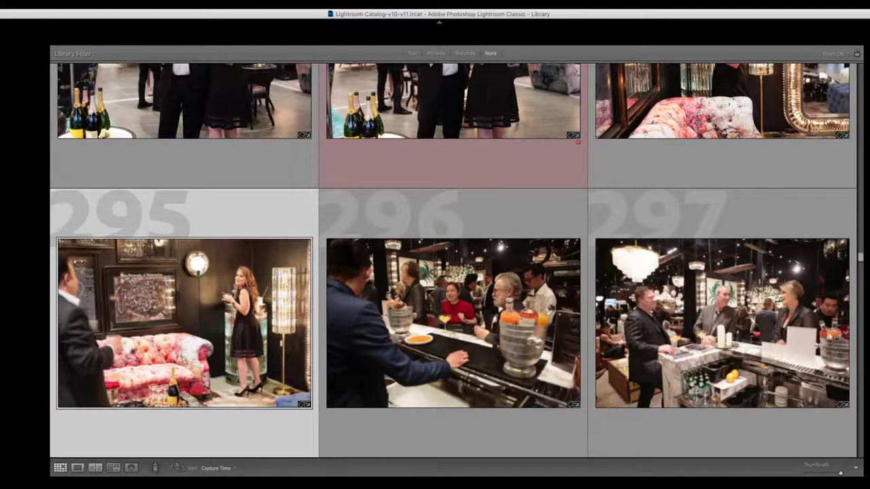
key("6")
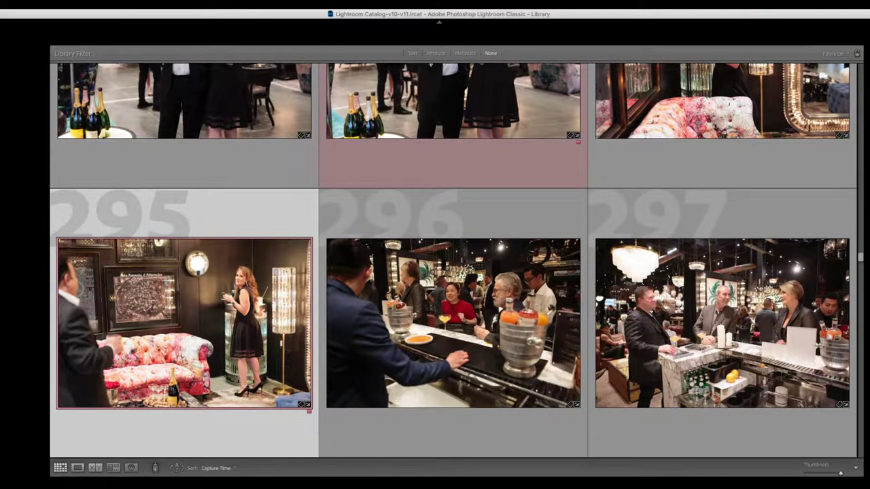
- Select photo 297 and check it full-size in Loupe view
left_click(443, 317)
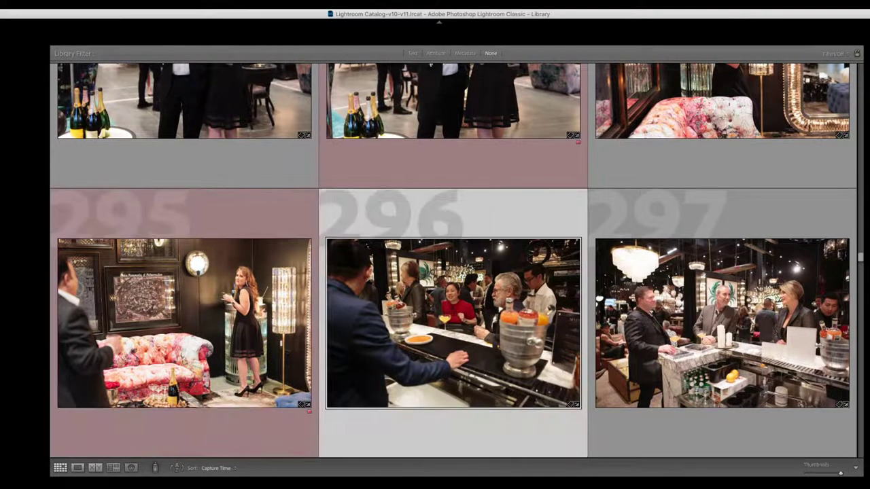
left_click(722, 323)
scroll(454, 260, "down", 3)
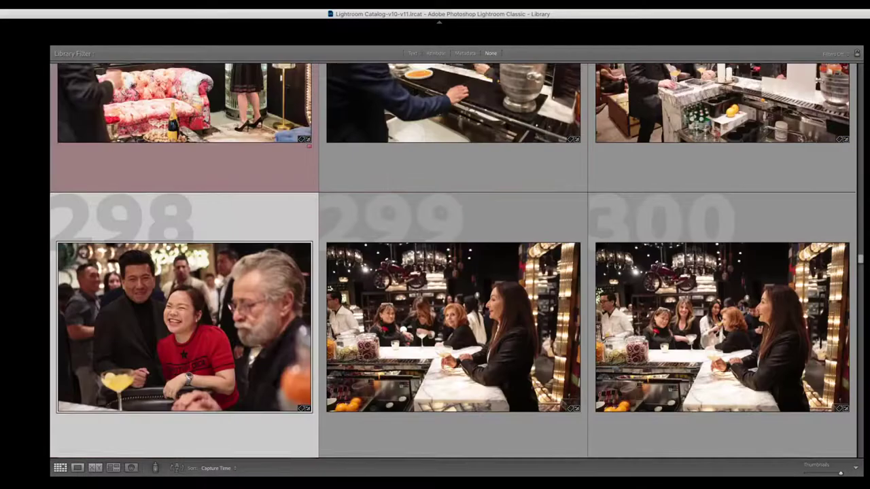
key("e")
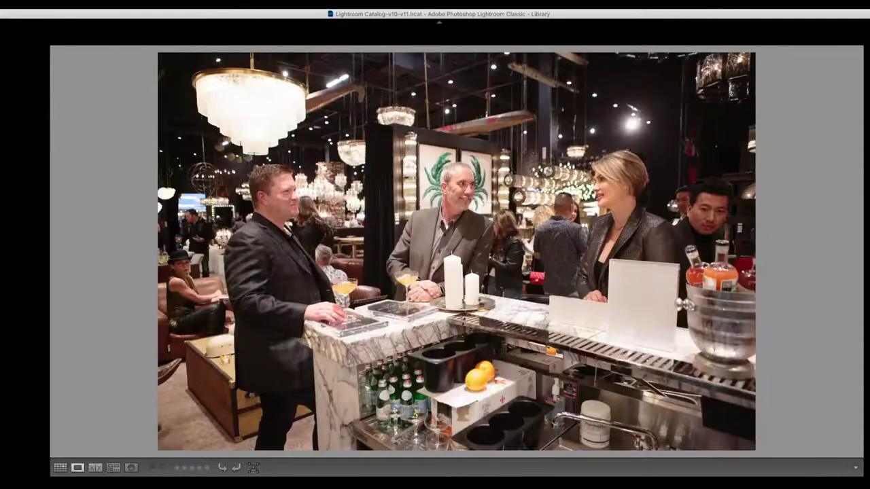
key("g")
- Red-label photo 302, then move back to photo 297
key("Down")
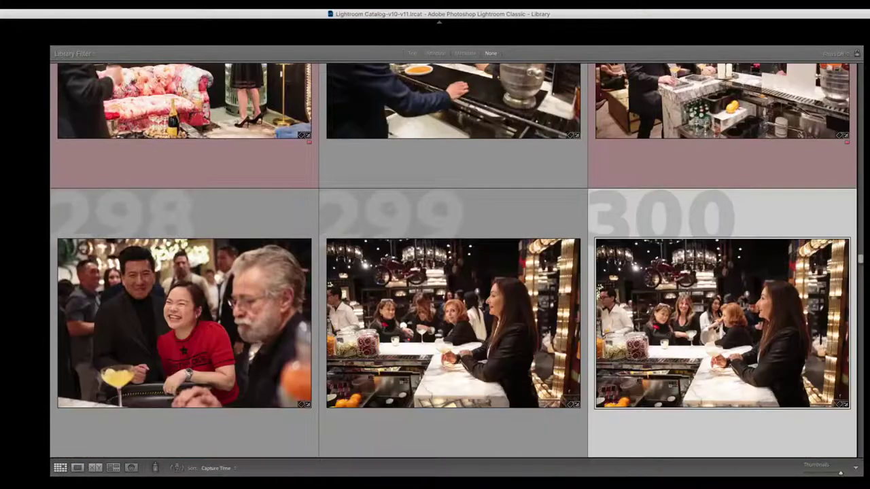
key("Left")
key("Down")
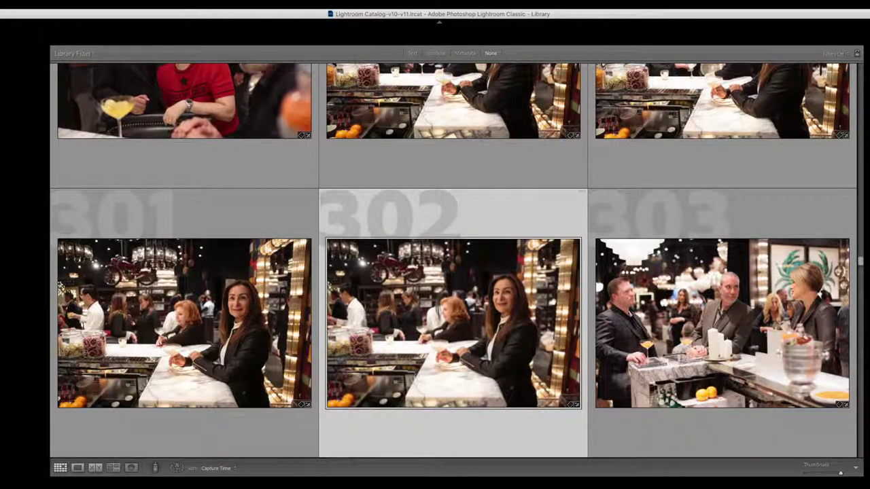
key("6")
key("Up")
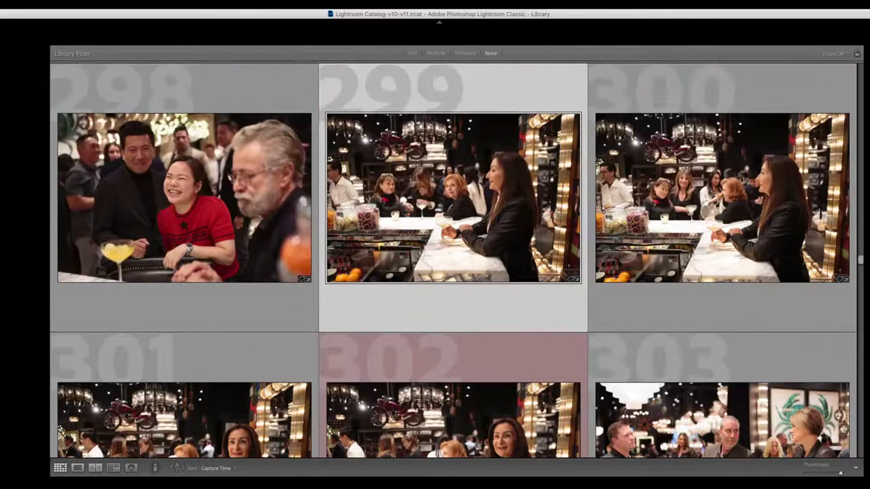
key("Up")
key("Right")
- Compare photo 297 side by side with the group-at-the-bar shot
key("c")
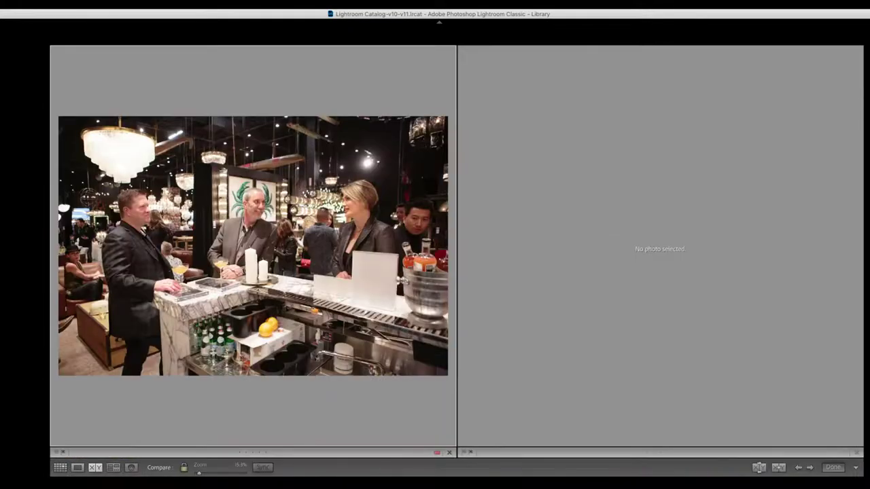
key("Right")
key("Left")
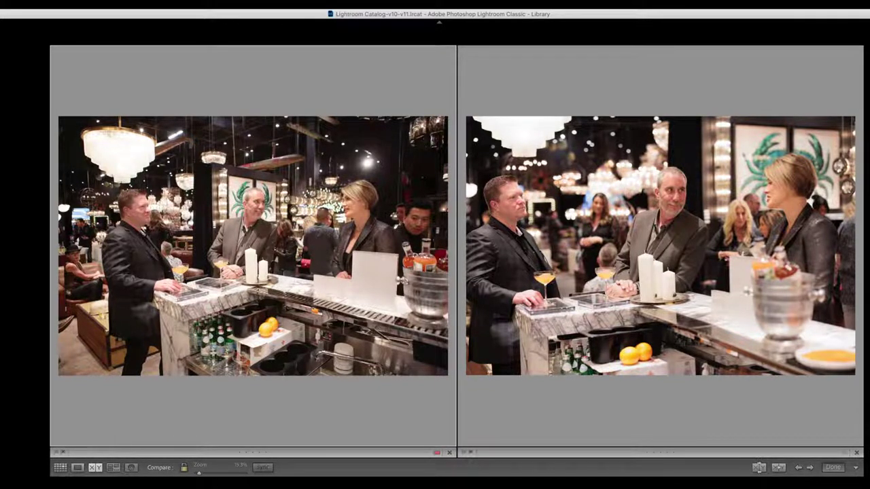
- Back in Grid view, step through photos 304 to 310
key("g")
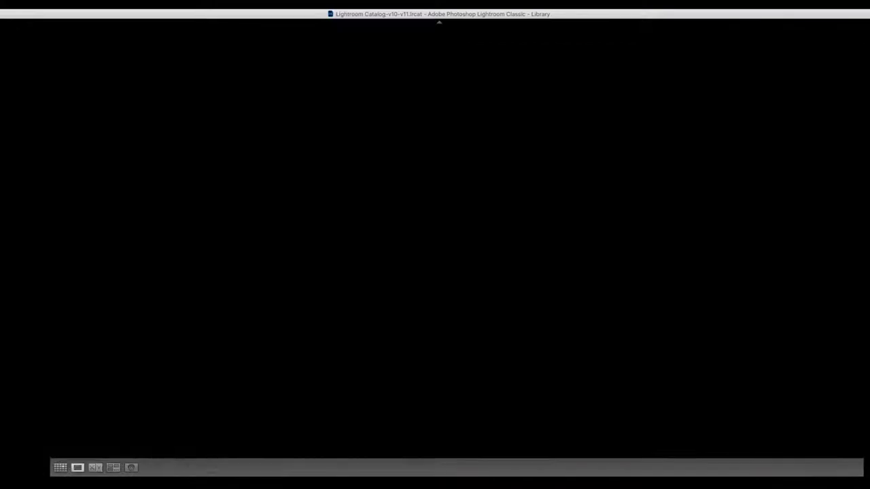
key("Down")
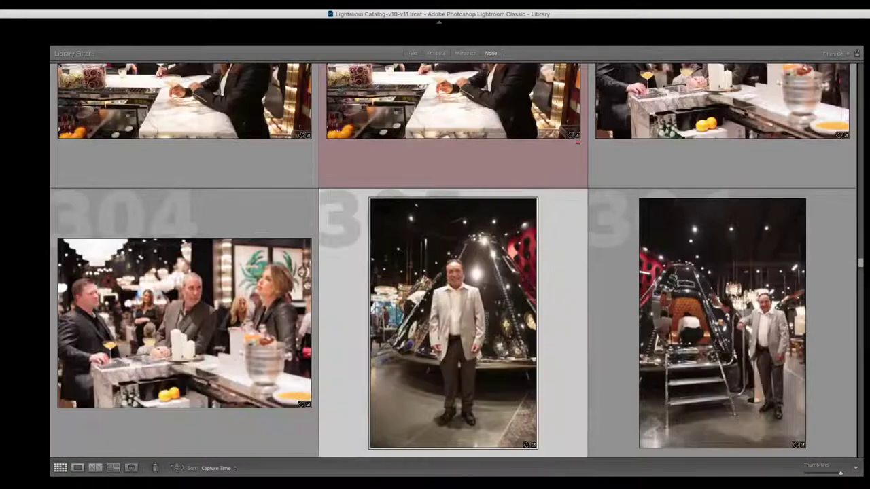
key("Left")
key("Right")
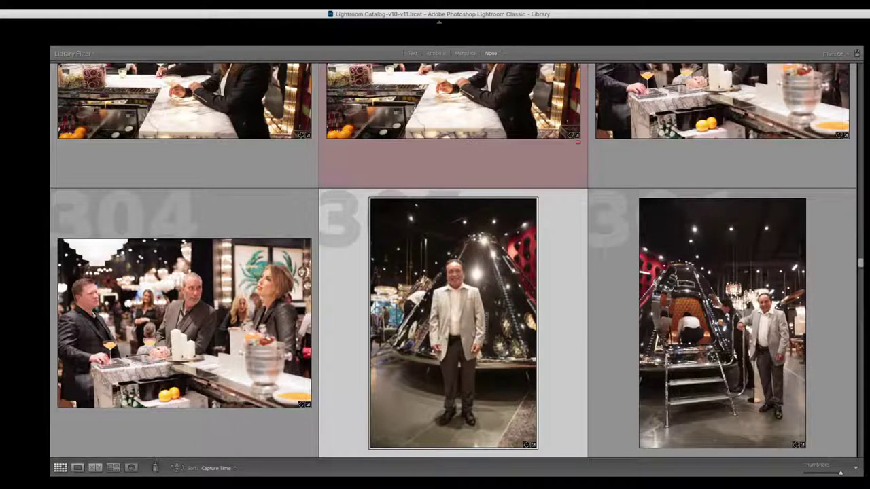
key("Right")
key("Right")
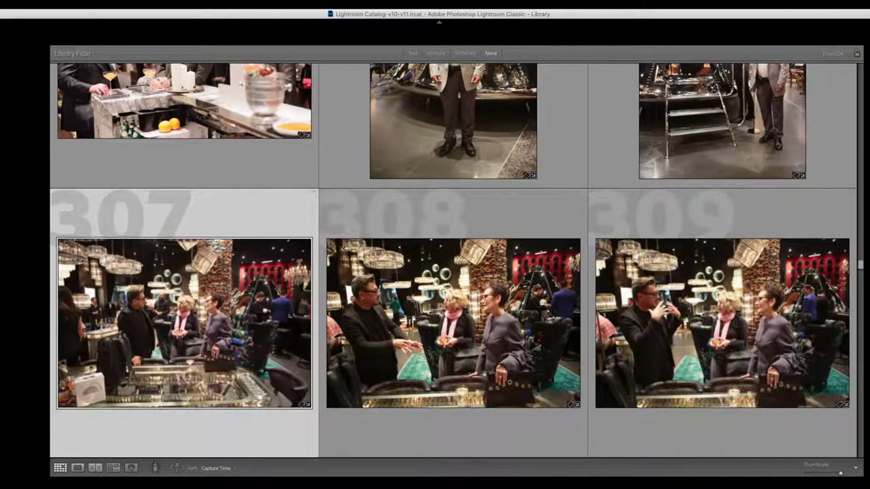
key("Right")
key("Right")
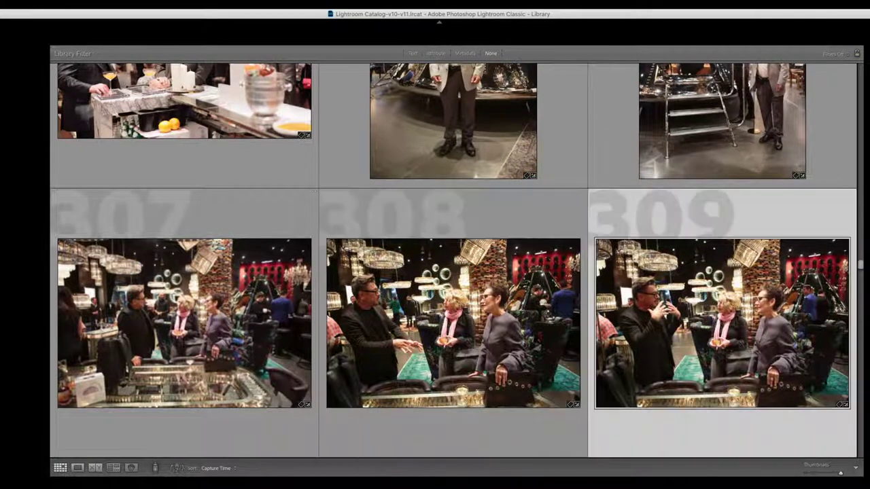
key("Right")
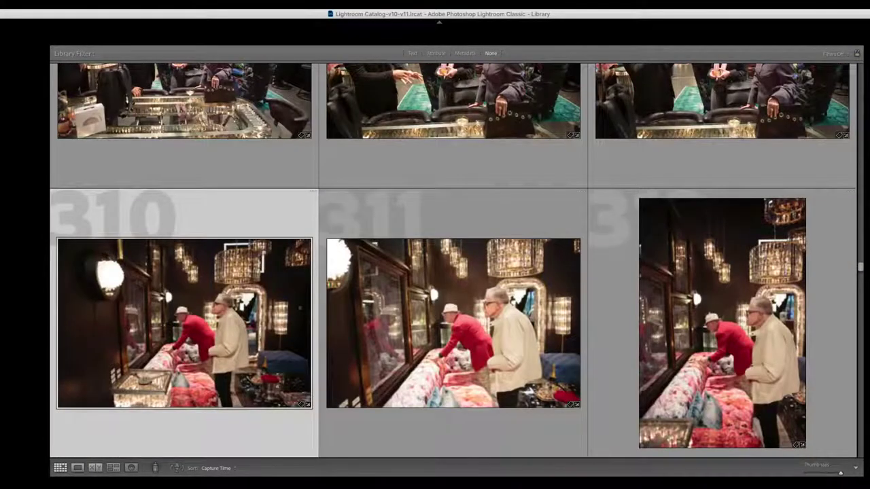
- View photo 310 in Loupe, compare it side by side with the next shot, then return to Loupe
key("e")
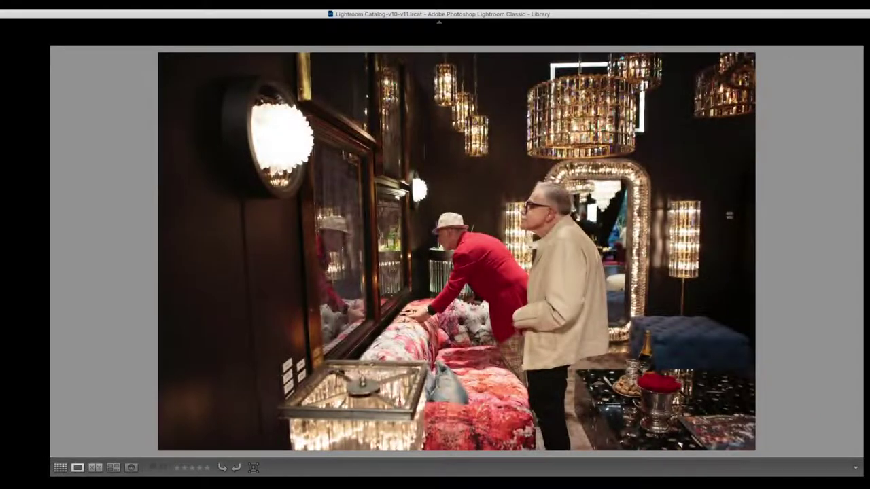
key("Right")
key("Left")
key("c")
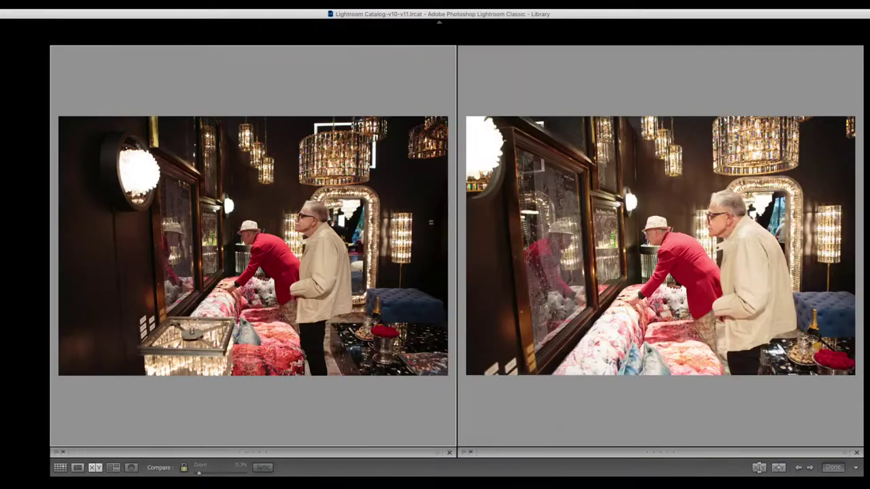
key("e")
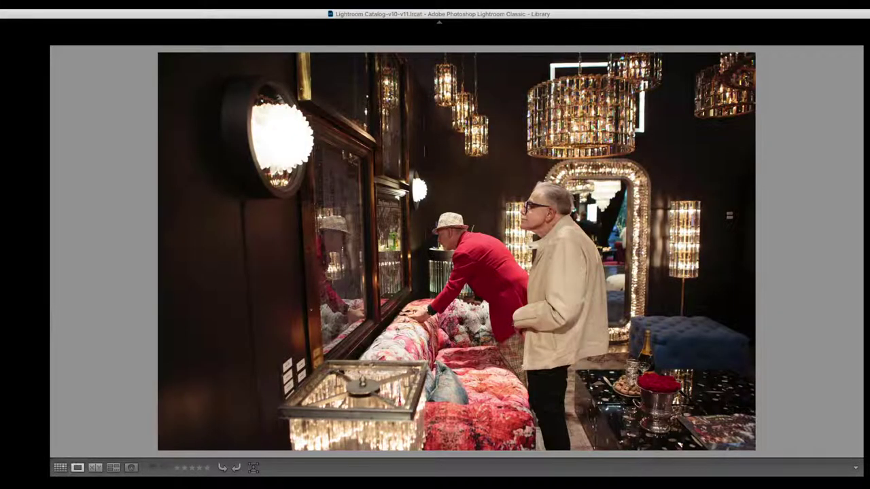
- Page forward through the portrait shots of the two men, checking back and forth between them
key("Right")
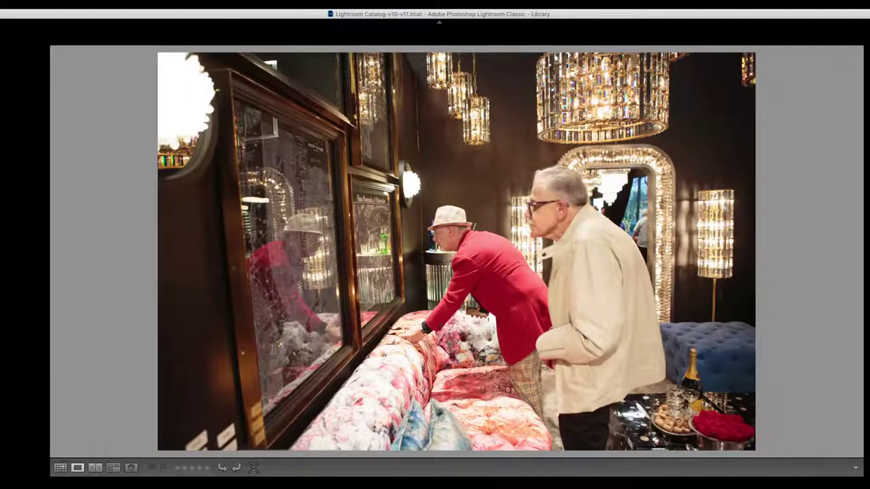
key("Right")
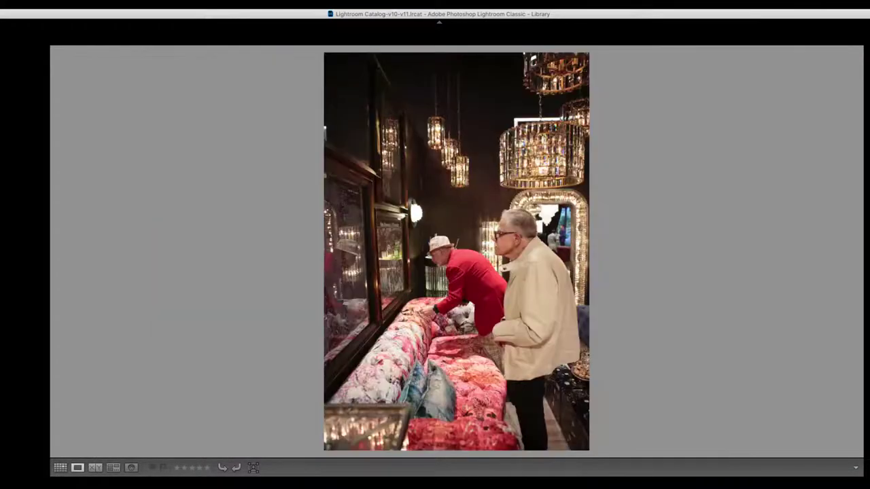
key("Right")
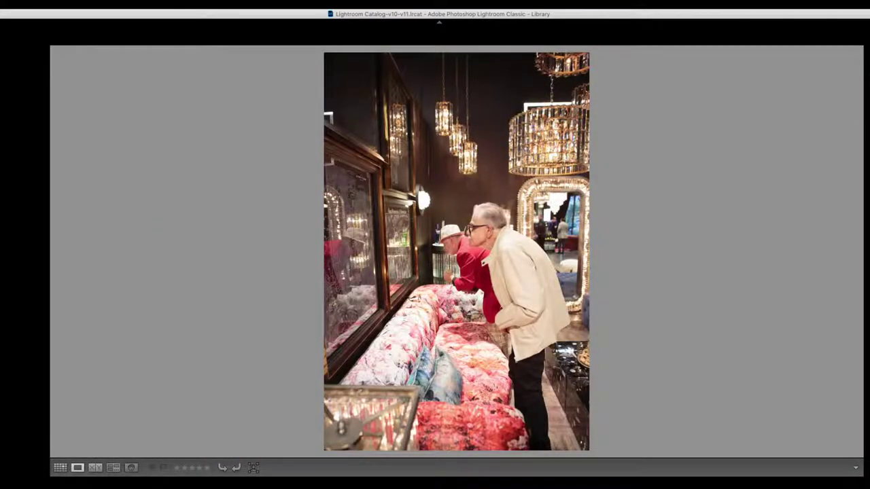
key("Right")
key("Left")
key("Left")
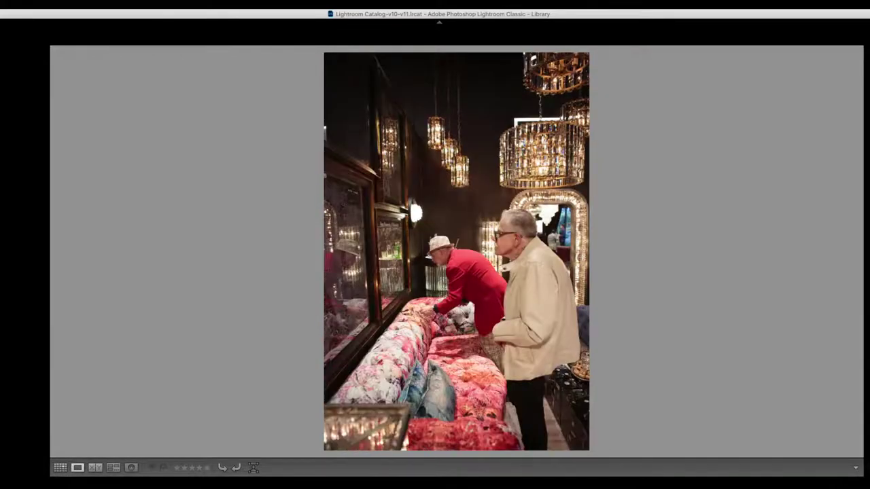
key("Right")
- Step through the banquet shots to the sharper near-identical living-room photo
key("Right")
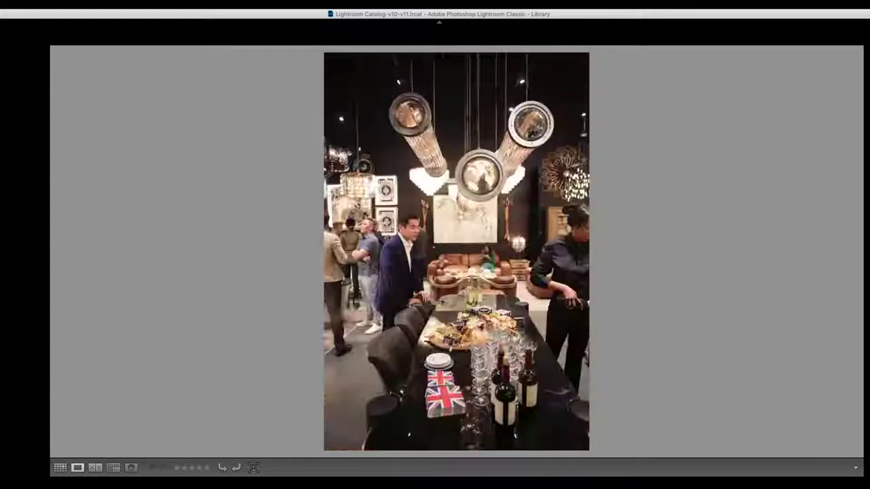
key("Left")
key("Right")
key("Right")
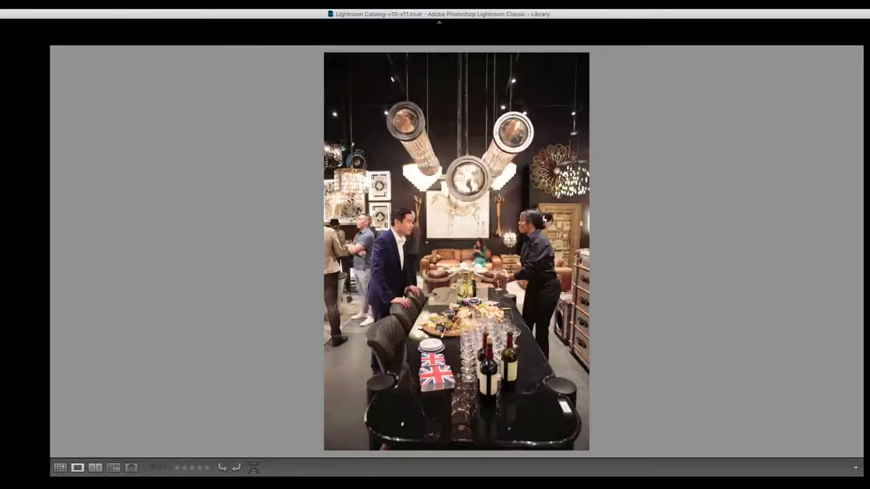
key("Right")
key("Right")
key("Right")
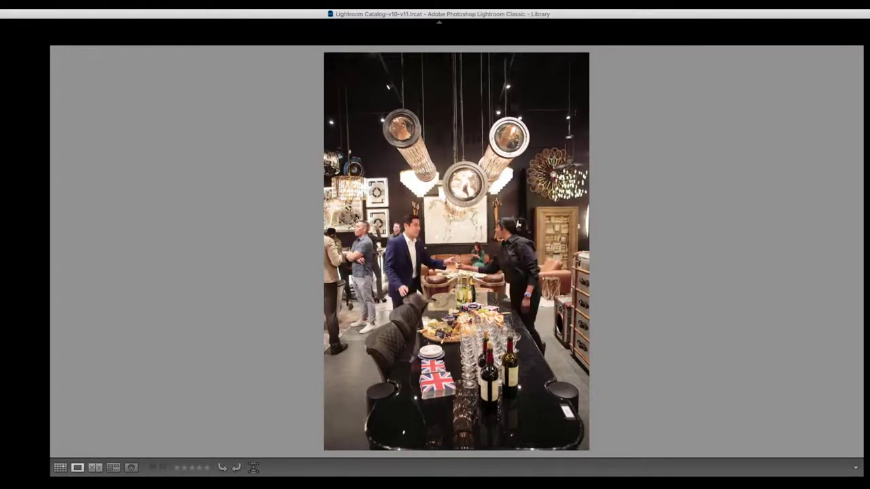
key("Right")
key("Right")
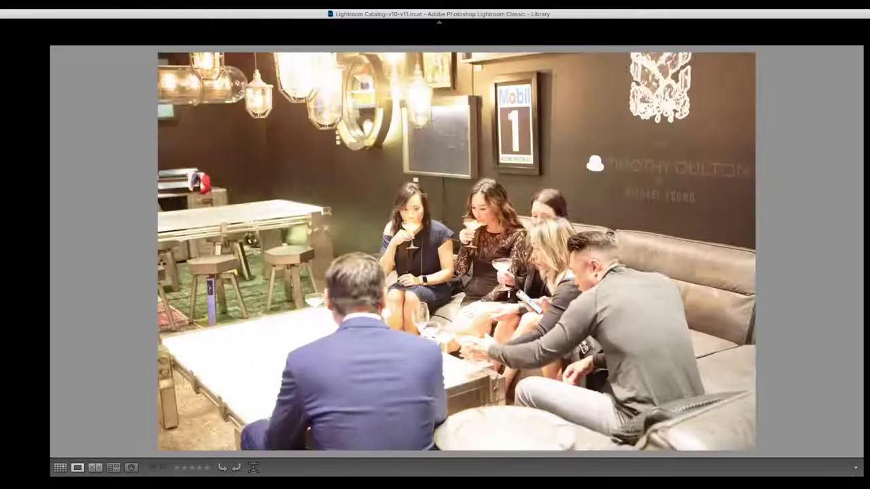
key("Right")
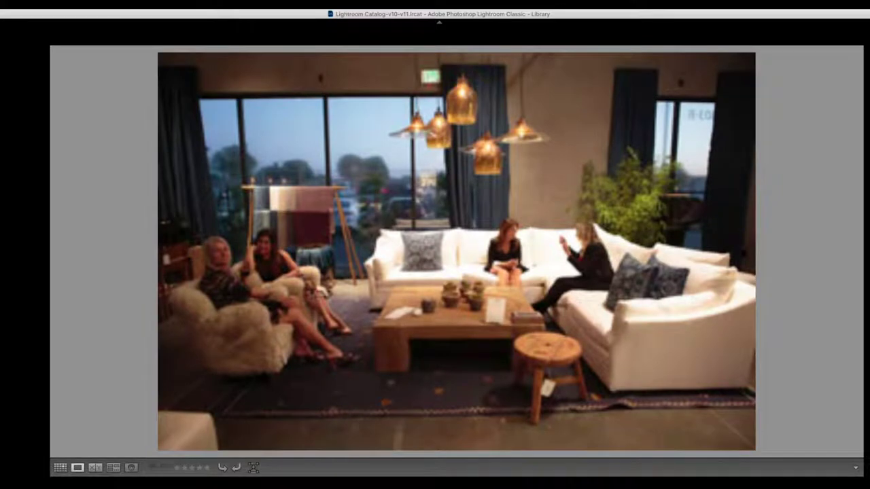
key("Right")
key("Right")
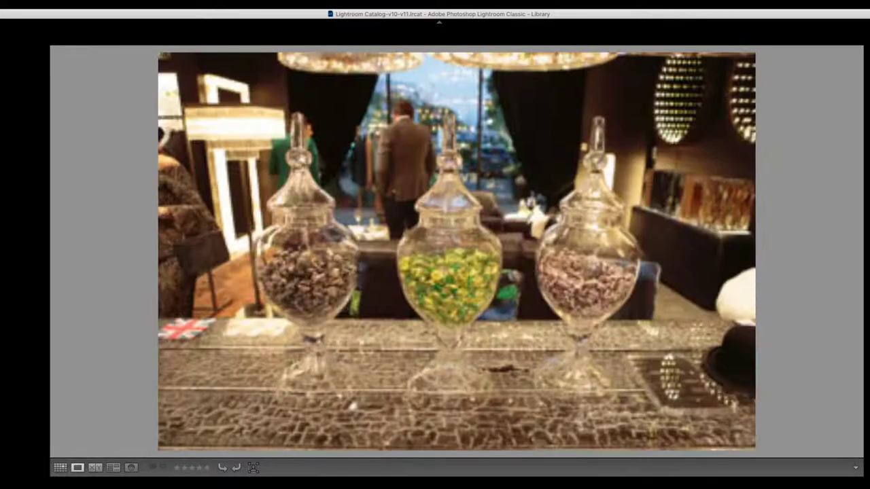
key("Right")
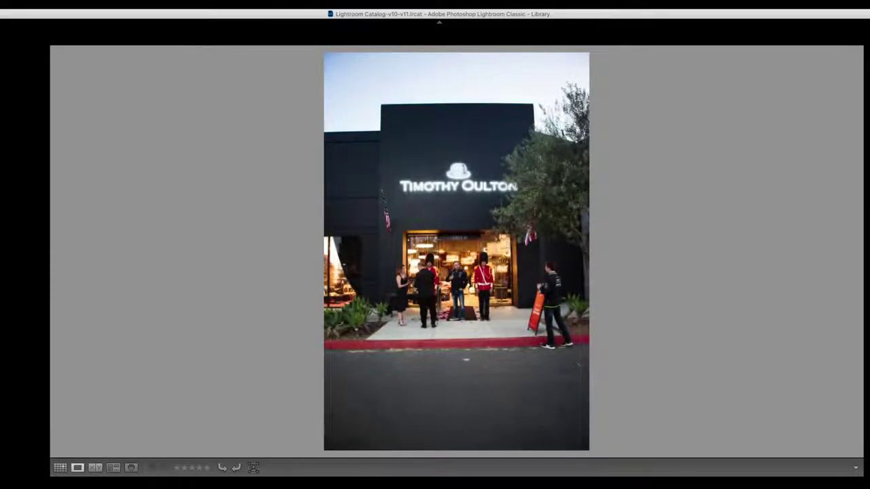
- Back in Grid view, give the middle toast shot a red label
key("g")
key("Down")
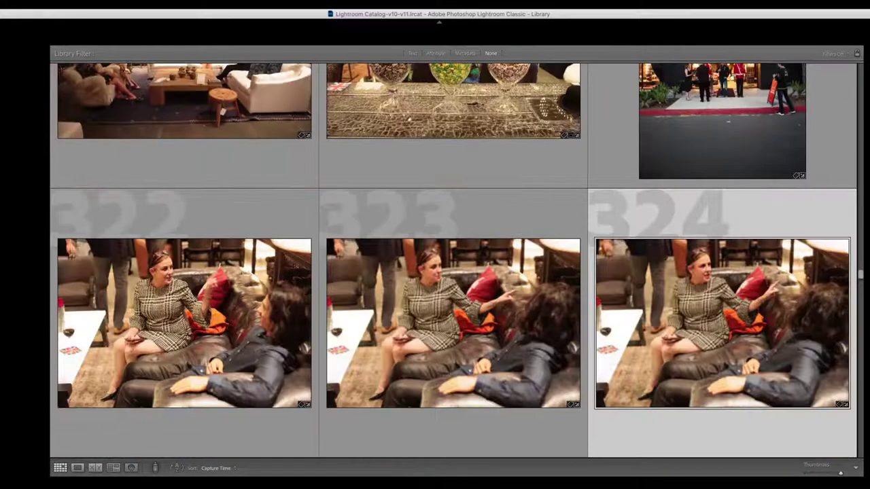
key("Left")
key("Down")
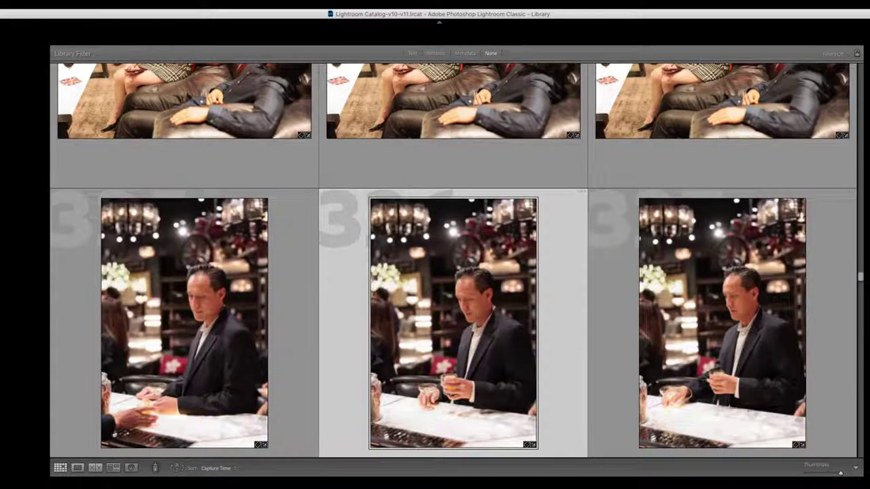
key("Down")
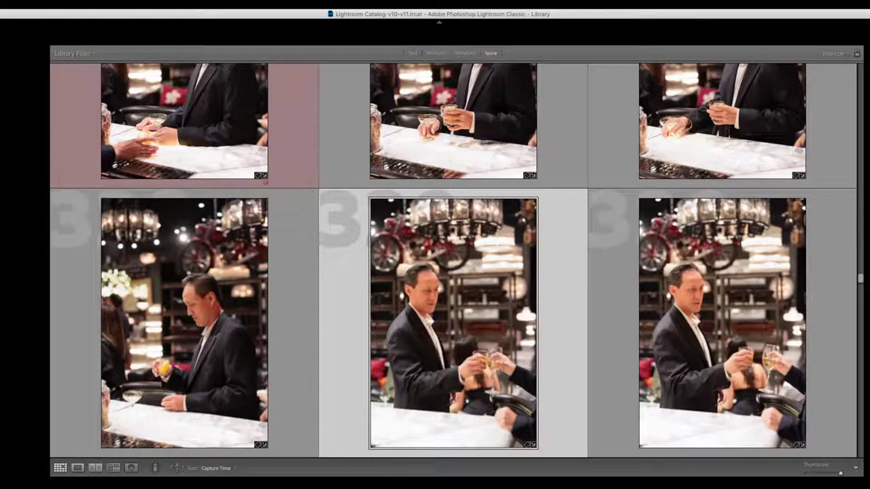
key("6")
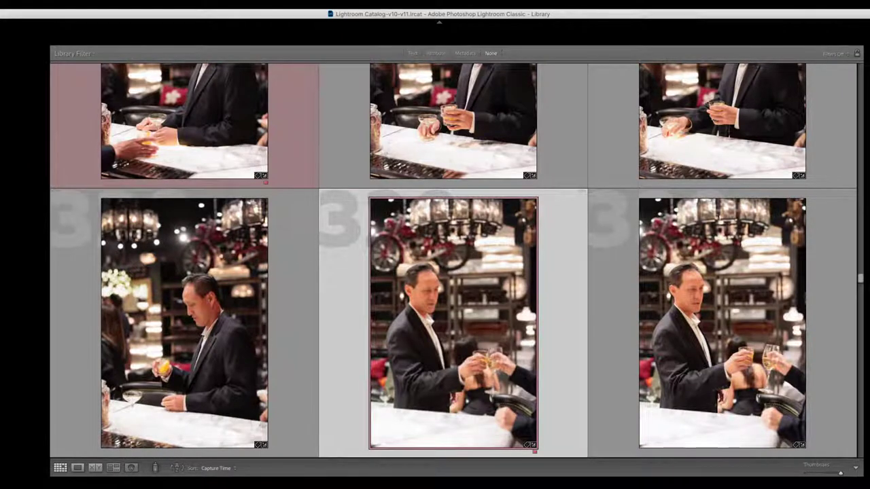
- Red-label the left photo in the row below photo 332
key("Down")
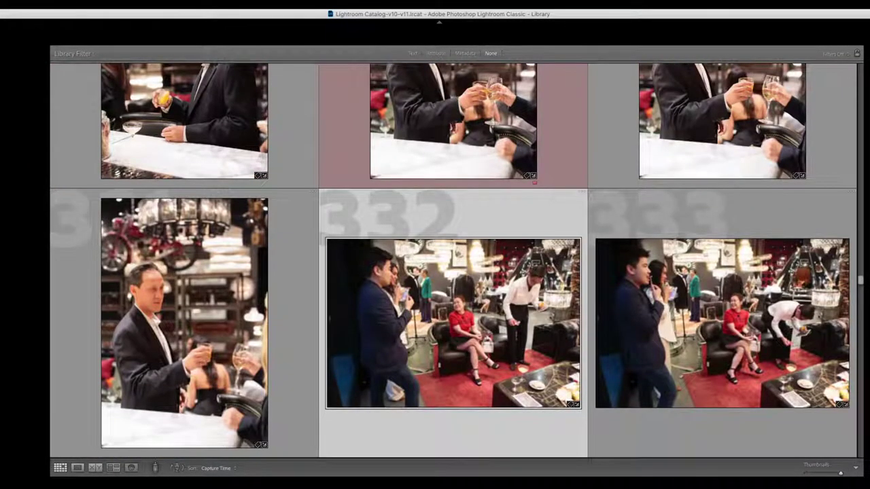
key("Down")
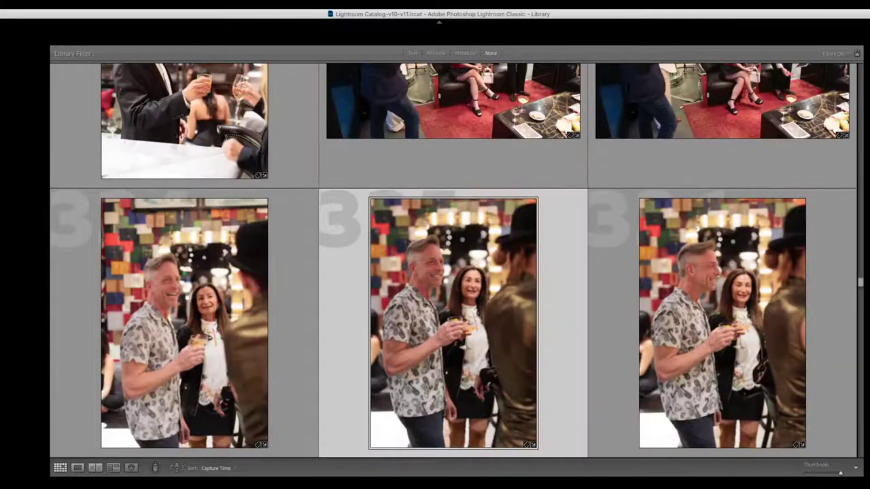
key("Left")
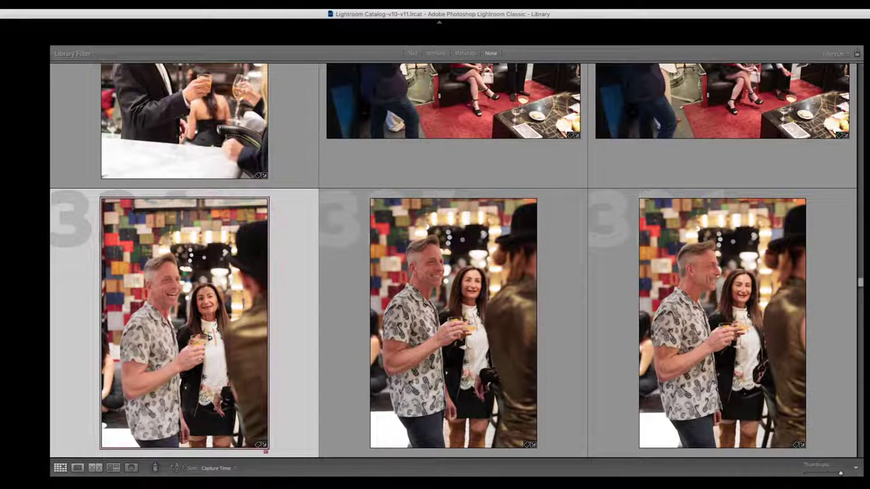
key("6")
- Red-label the Timothy Oulton storefront photo with guards at the door
scroll(454, 261, "down", 1)
scroll(454, 260, "down", 5)
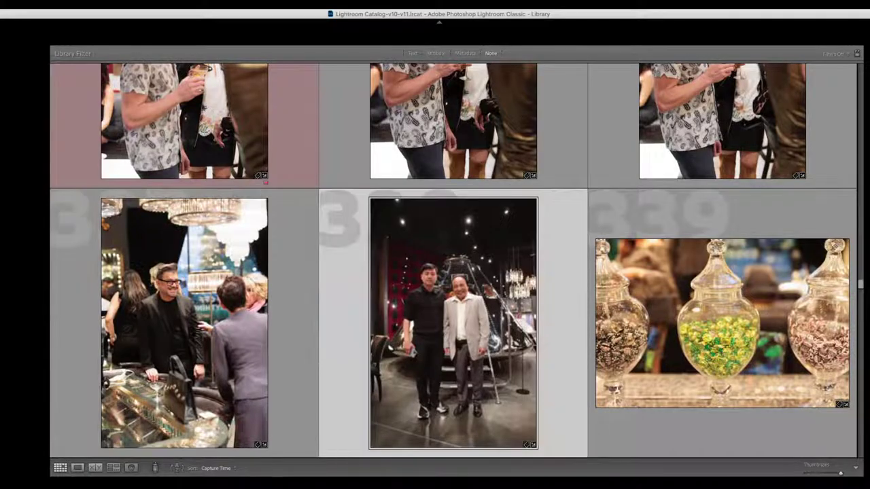
scroll(454, 452, "down", 1)
scroll(454, 306, "down", 10)
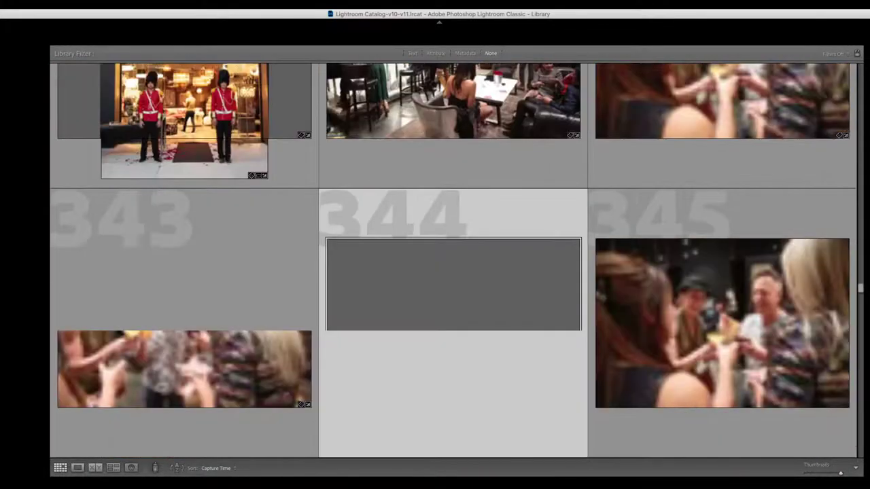
scroll(454, 306, "up", 3)
left_click(184, 197)
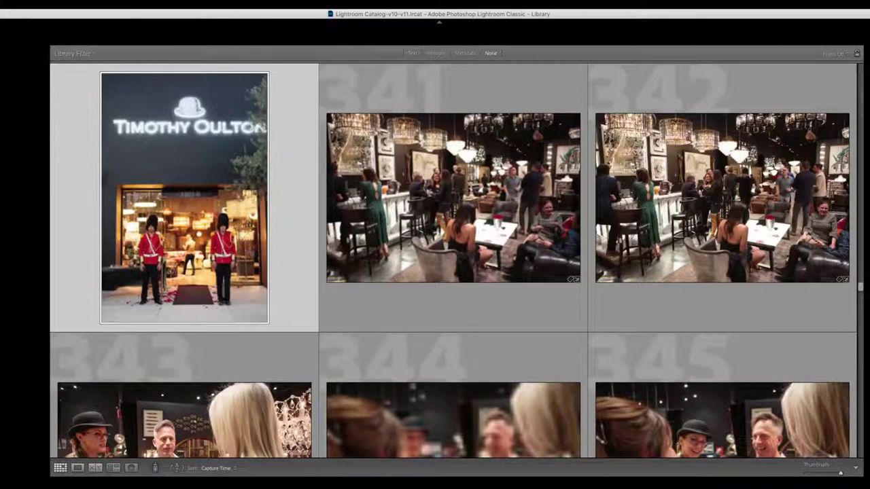
key("6")
- Move through photos 344–346 and view photo 345 full size
key("Right")
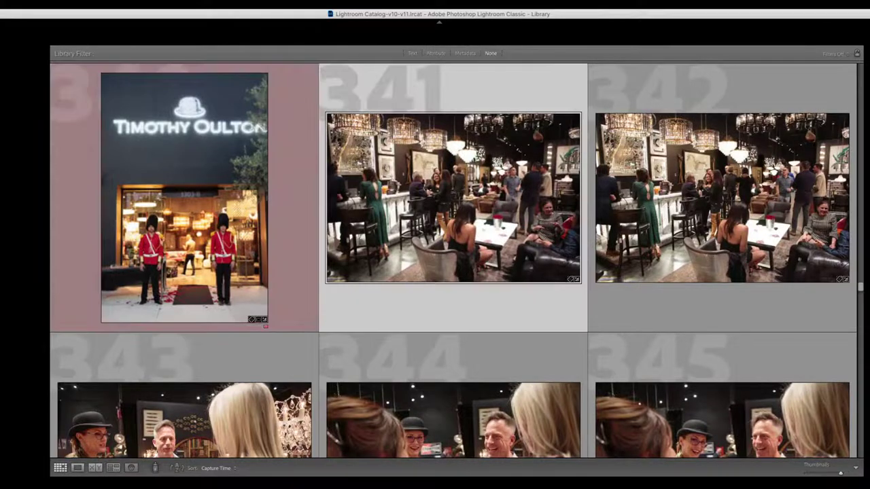
key("Down")
scroll(454, 259, "down", 3)
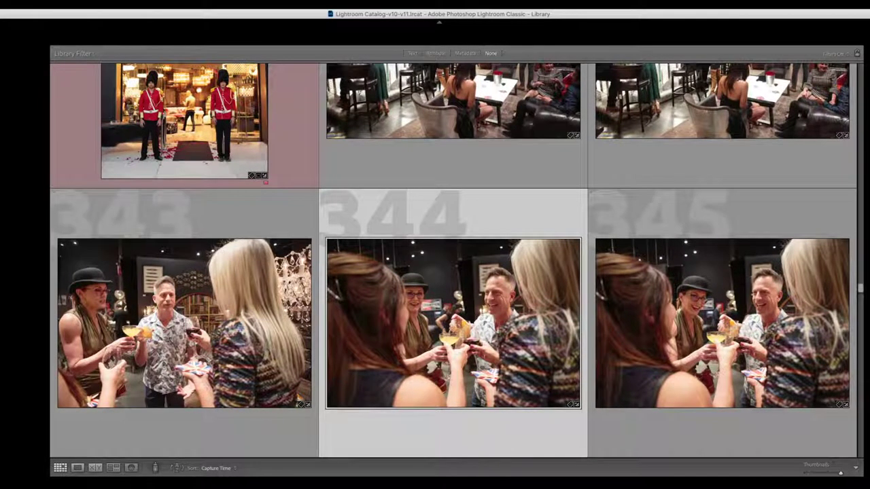
key("Right")
key("Right")
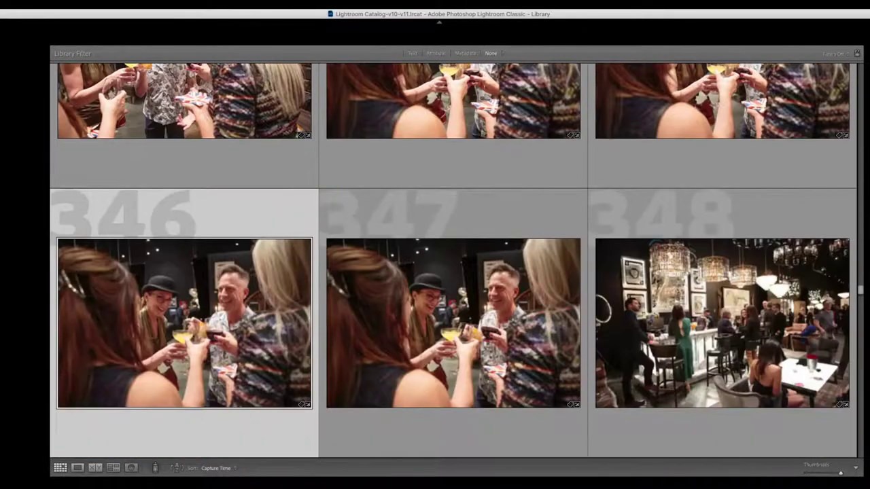
key("Left")
key("e")
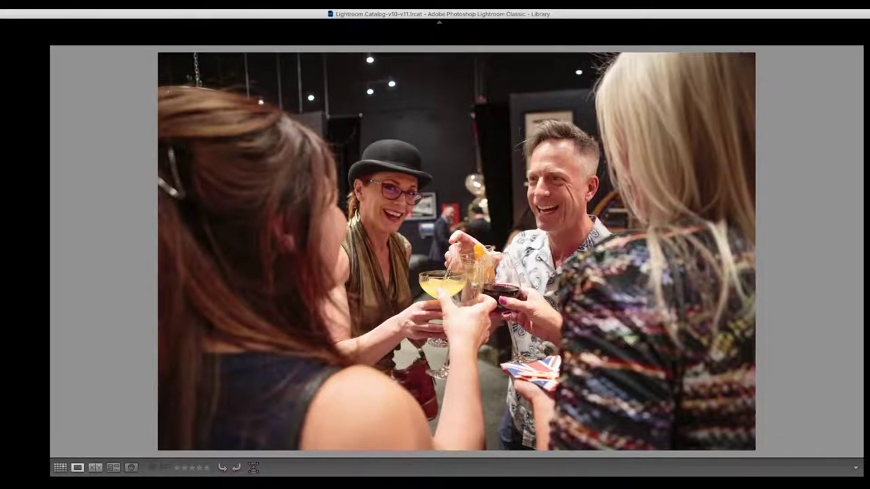
- Return to the grid and open photo 348, the chandelier bar scene, in Loupe
key("g")
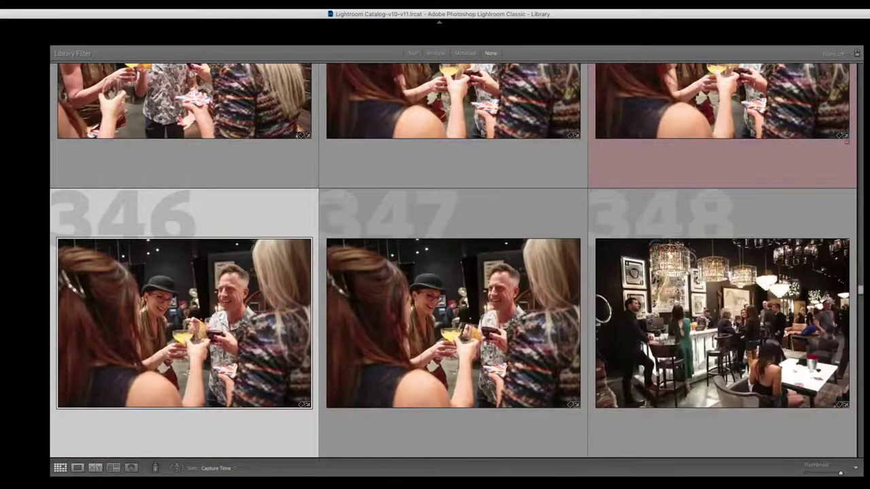
key("Right")
key("Left")
key("Right")
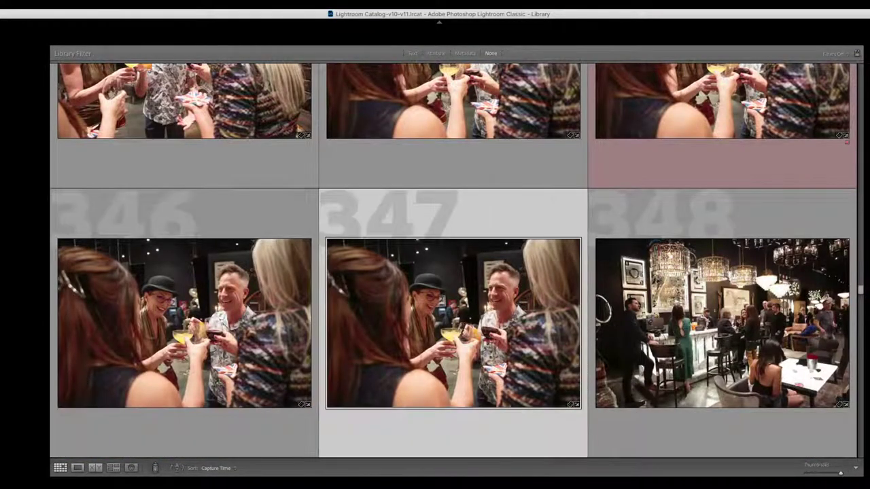
key("Right")
key("e")
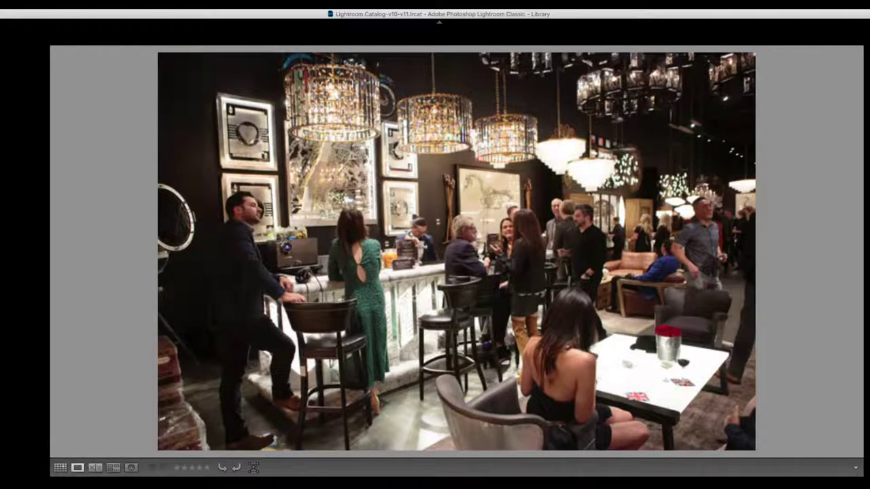
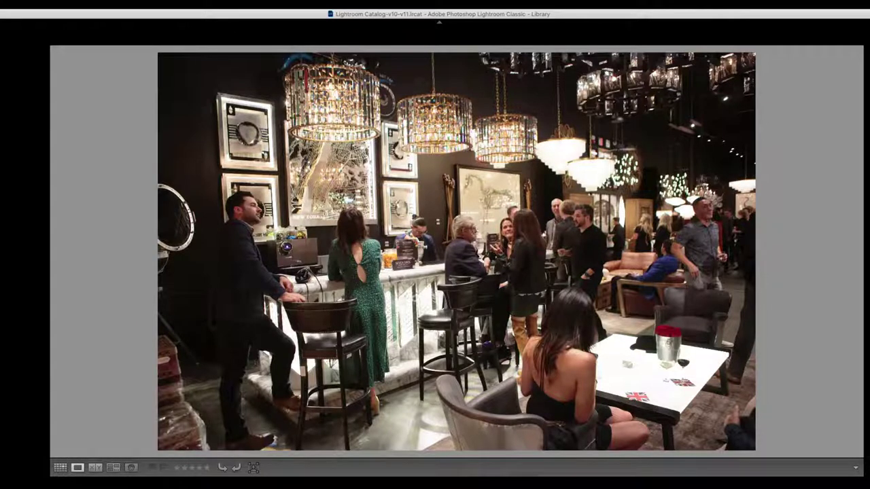
- Step through the event photos in Loupe, past the crossed-arms portrait, to the sofa group shot
key("Right")
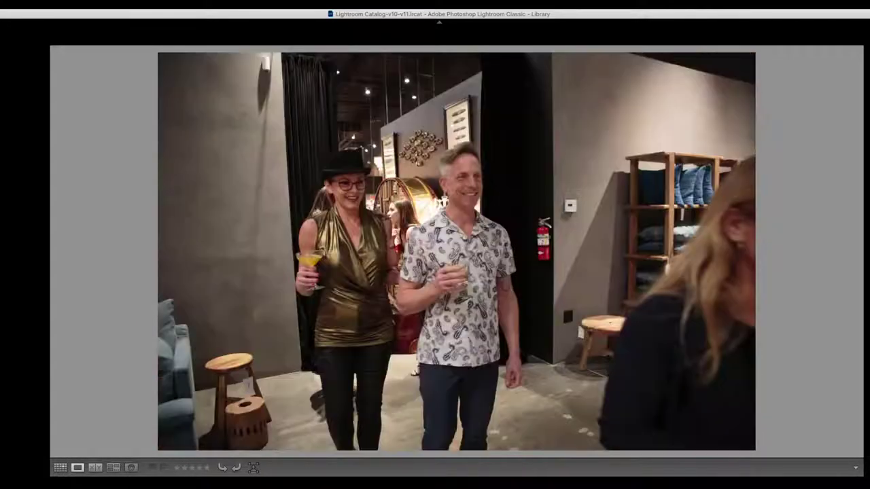
key("Right")
key("Right")
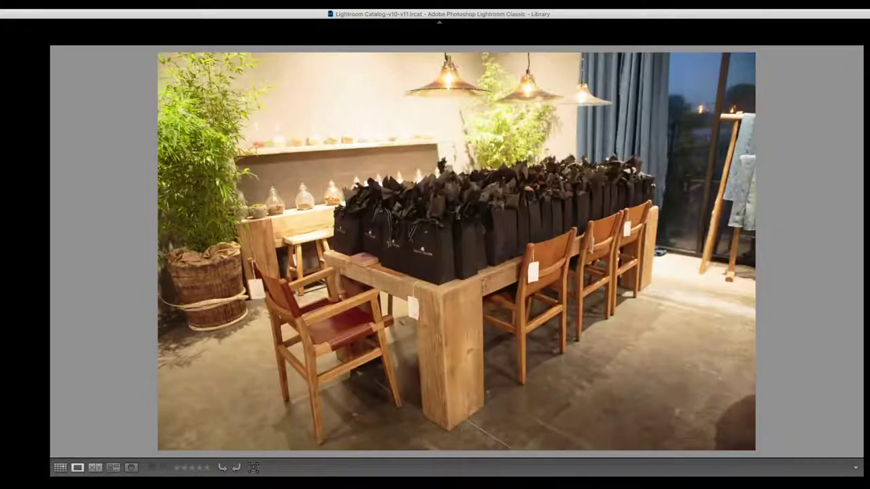
key("Right")
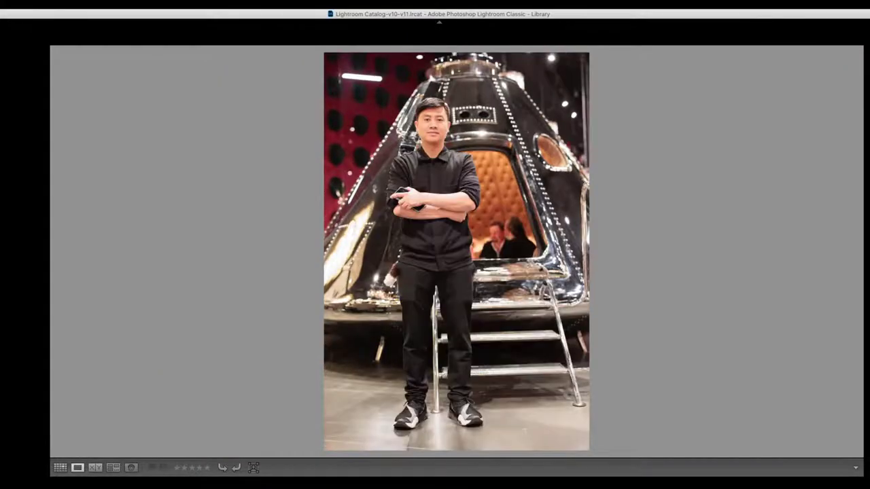
key("Left")
key("Right")
key("Right")
key("Right")
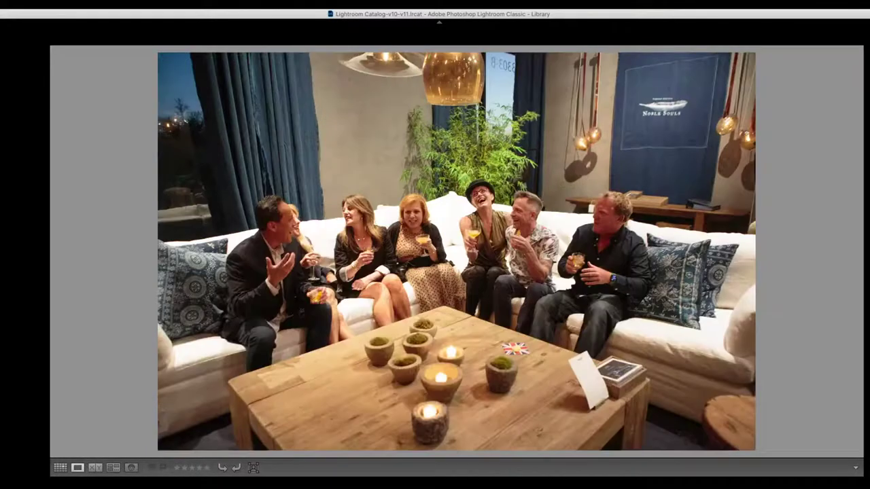
key("Left")
key("Right")
key("Right")
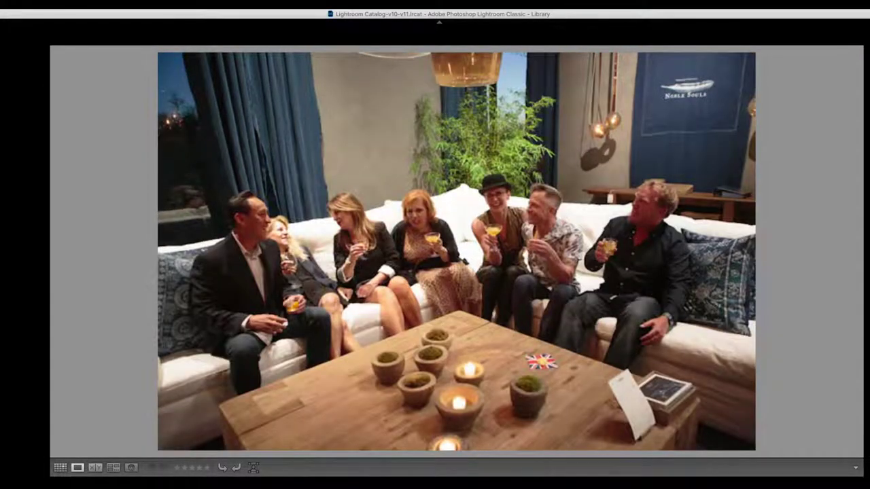
key("Right")
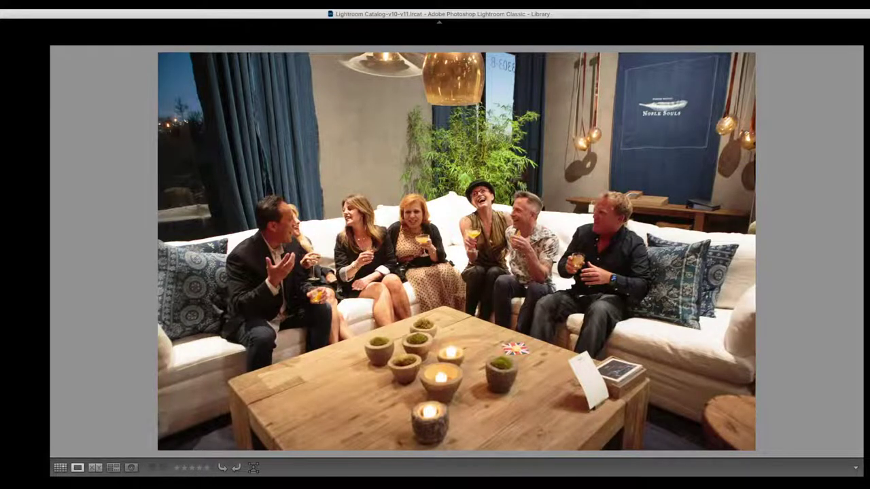
key("z")
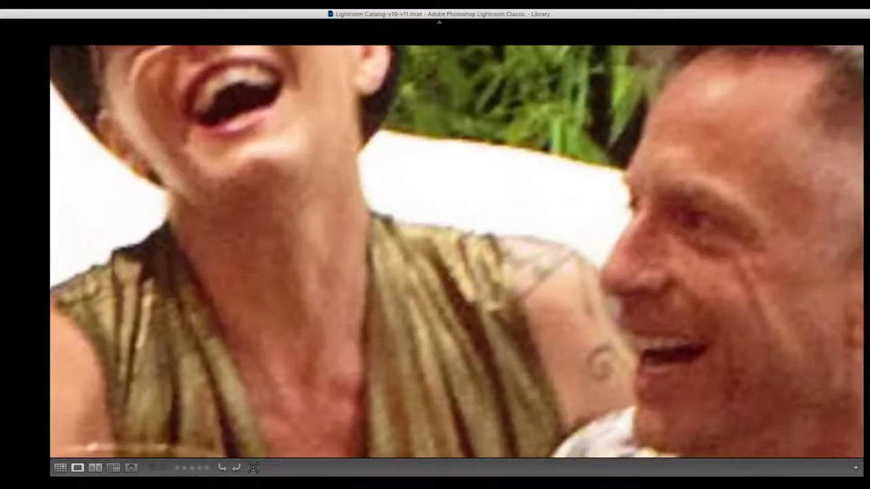
left_click_drag(435, 251, 421, 395)
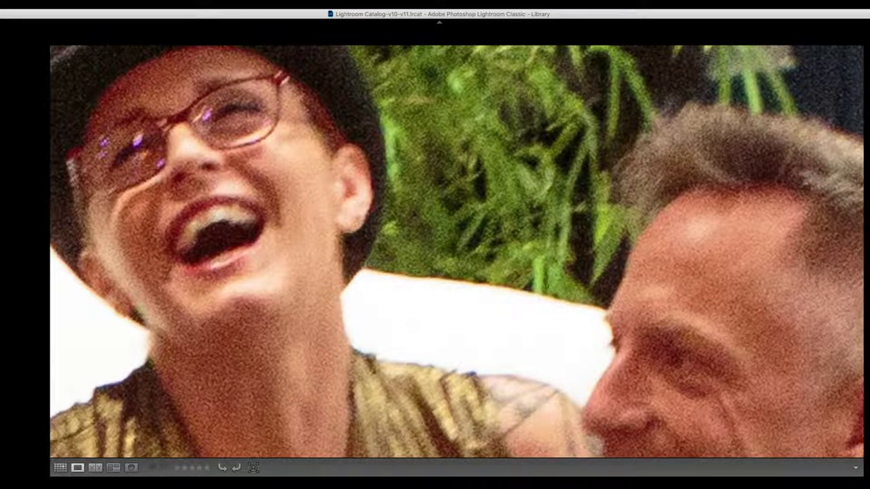
key("z")
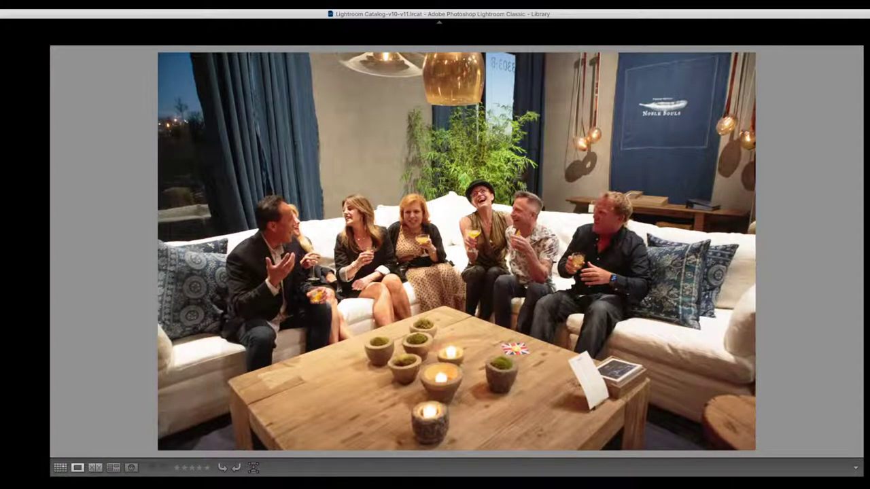
- Browse the sofa frames and booth shots in Loupe, comparing neighbouring sofa frames
key("Right")
key("Right")
key("Right")
key("Right")
key("Left")
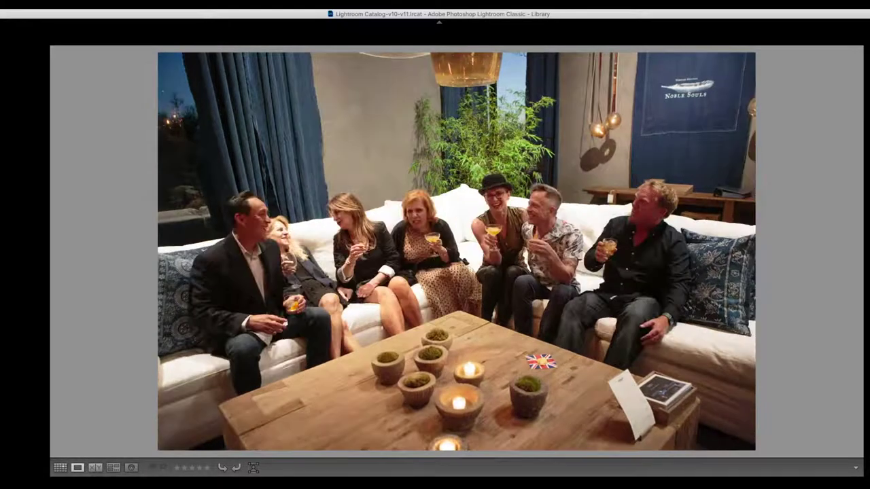
key("Right")
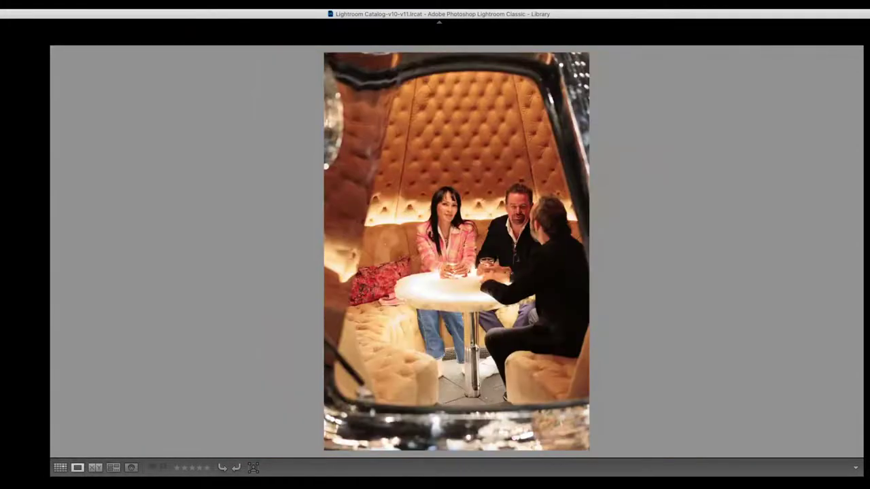
key("Right")
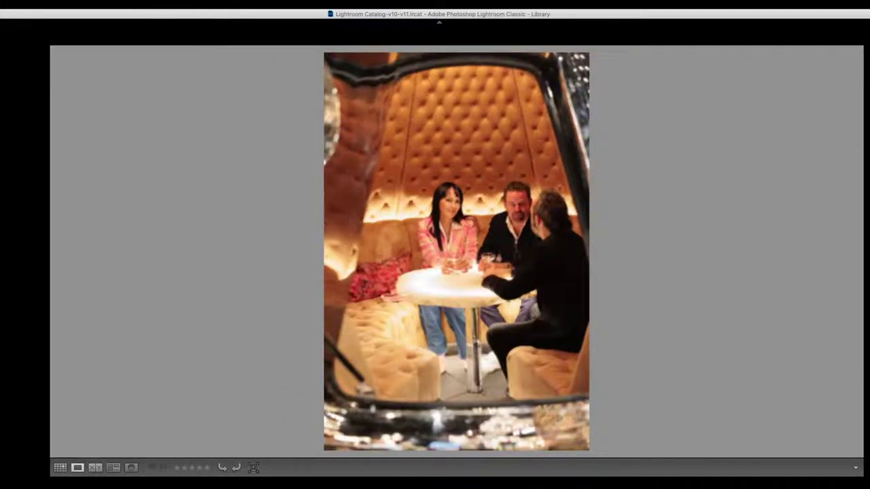
key("Right")
key("Right")
key("Right")
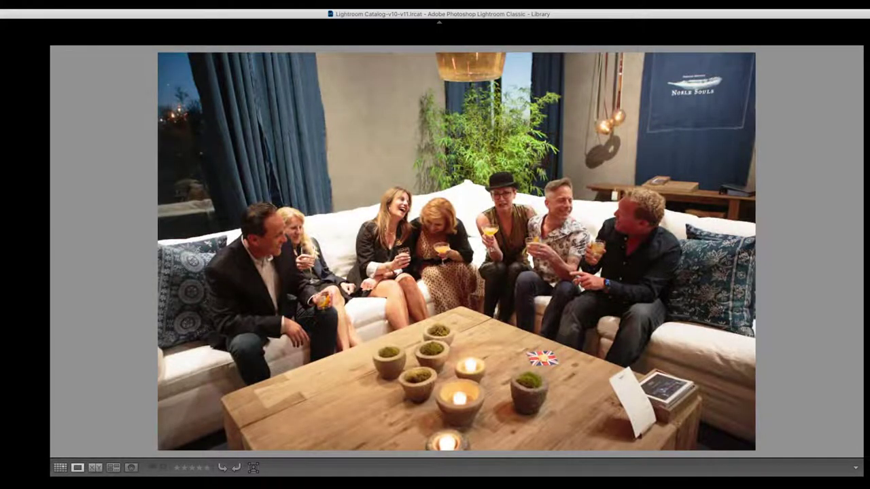
key("Right")
key("Right")
key("Right")
key("Right")
key("Right")
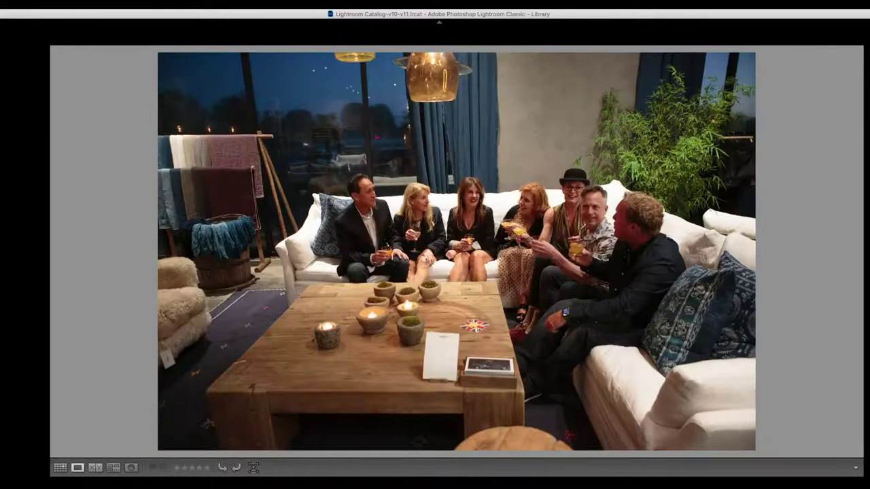
- Continue through the sofa group burst and table shots to the wide chandelier bar photo
key("Right")
key("Right")
key("Right")
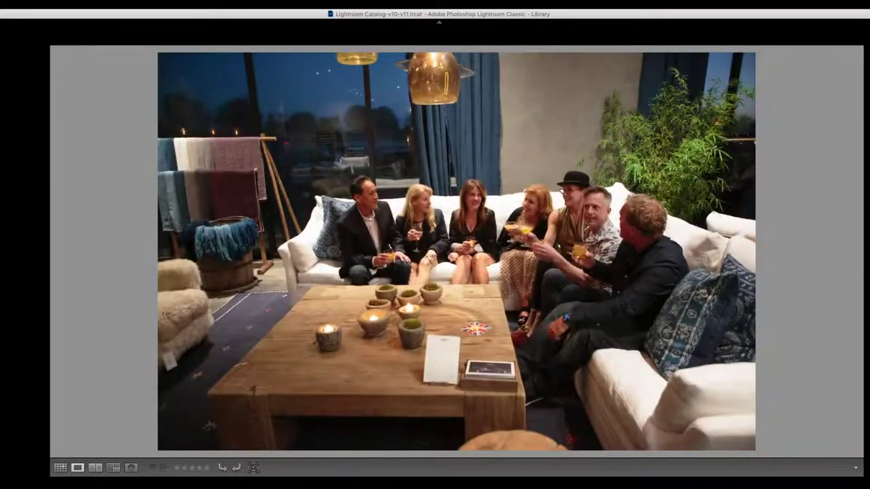
key("Right")
key("Right")
key("Right")
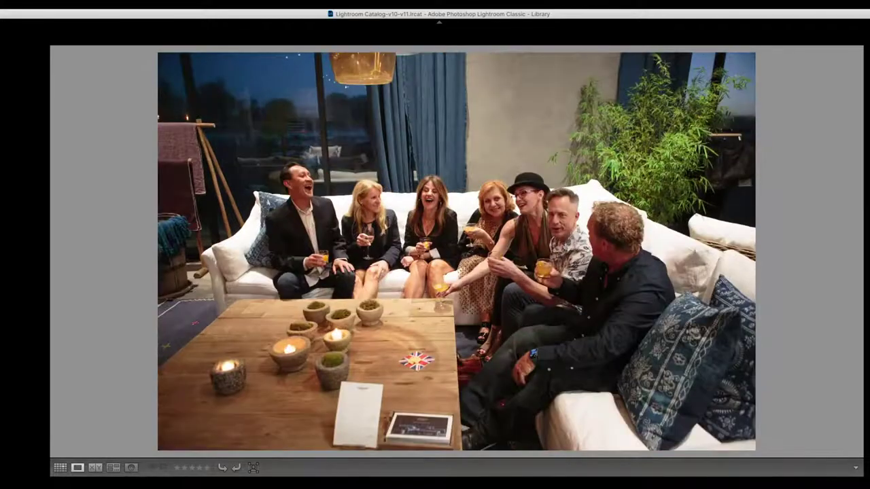
key("Left")
key("Right")
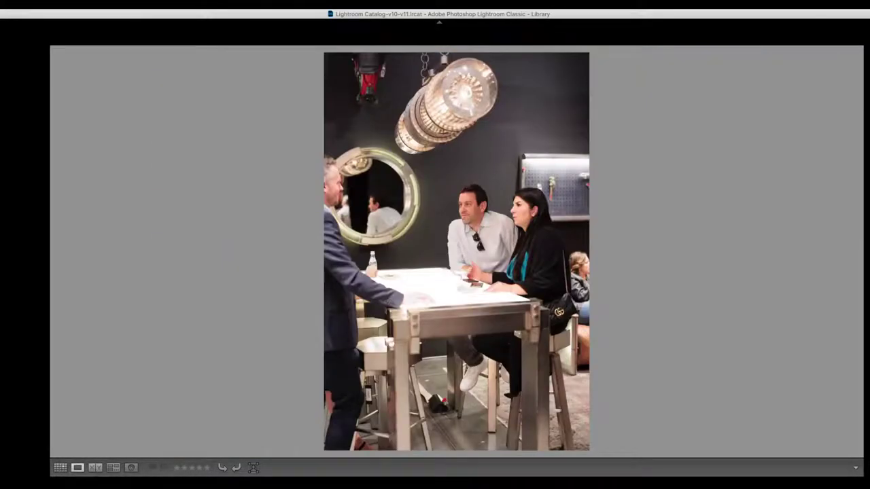
key("Right")
key("Right")
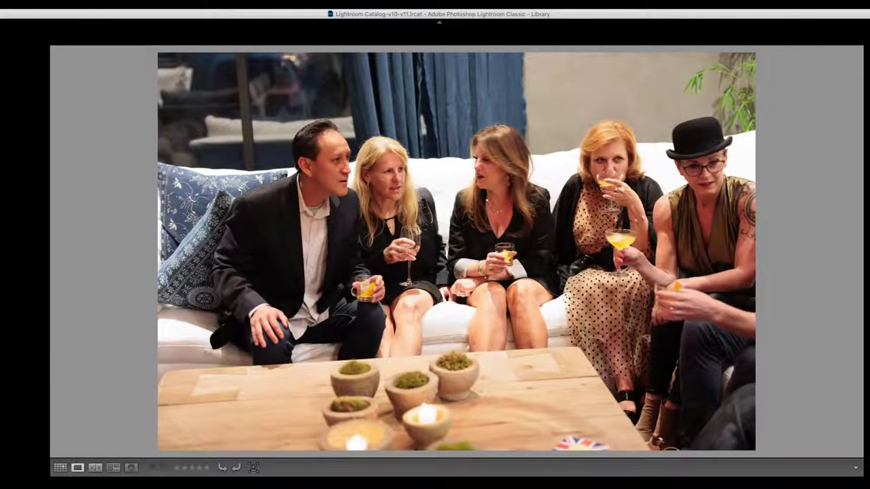
key("Right")
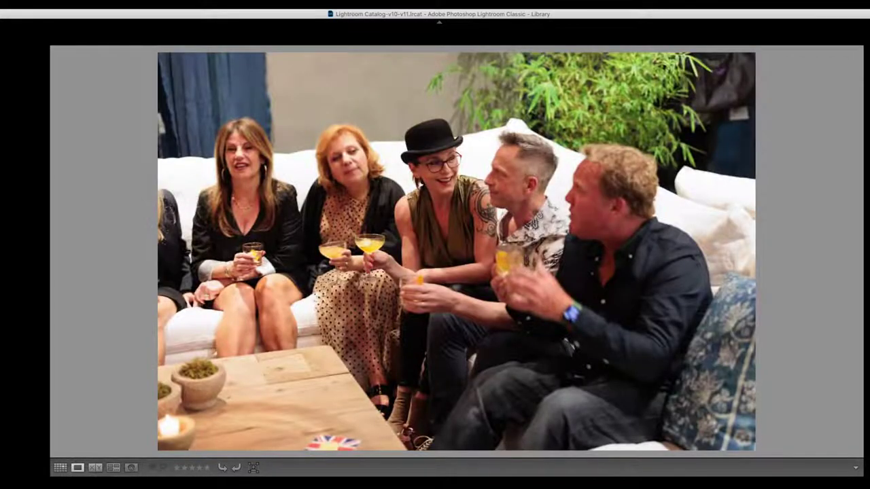
key("Right")
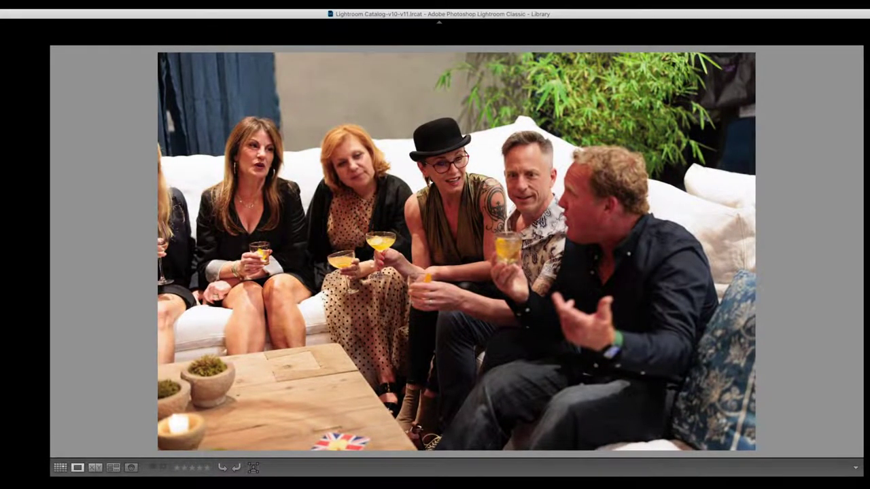
key("Right")
key("Right")
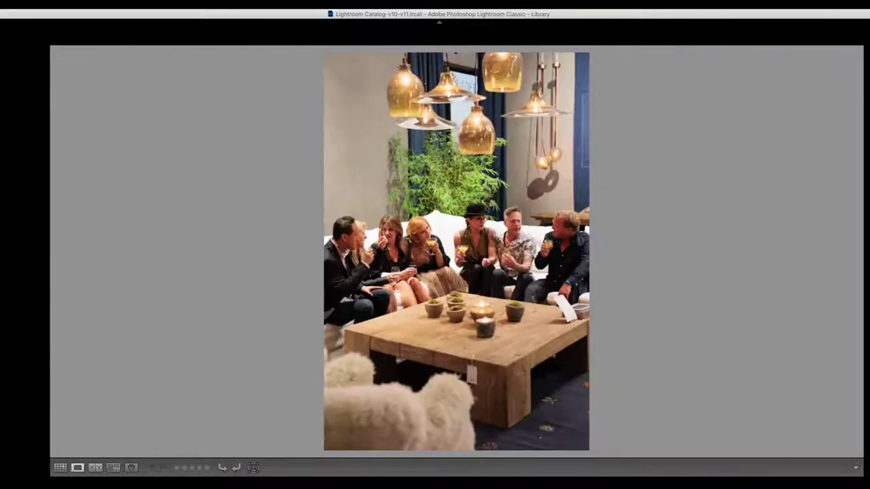
key("Right")
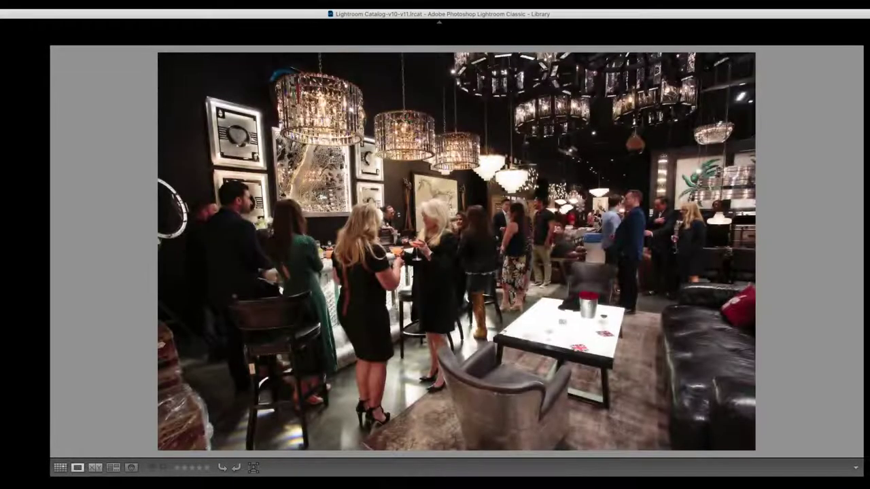
key("Left")
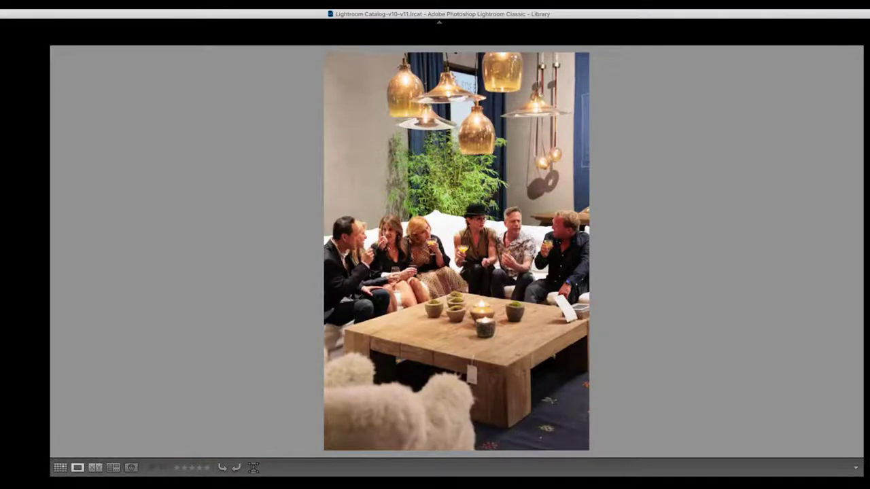
key("Right")
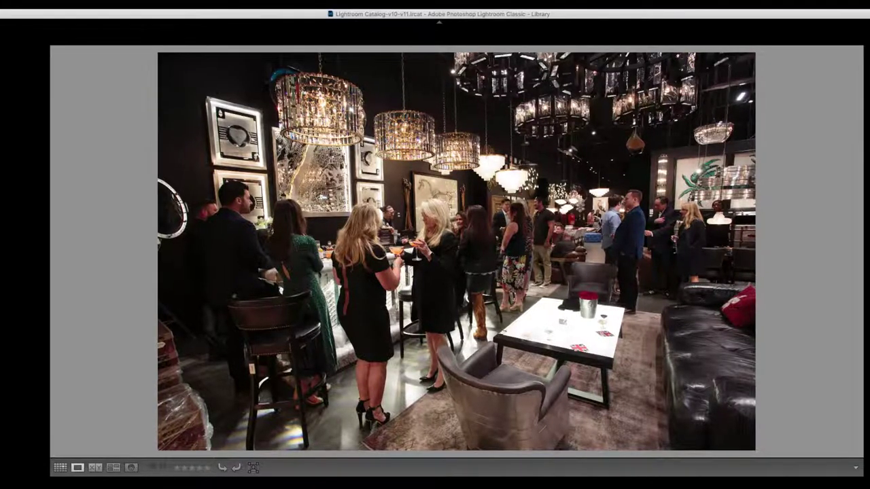
- Review each bar-scene burst frame in Loupe, then return to the thumbnail grid
key("Right")
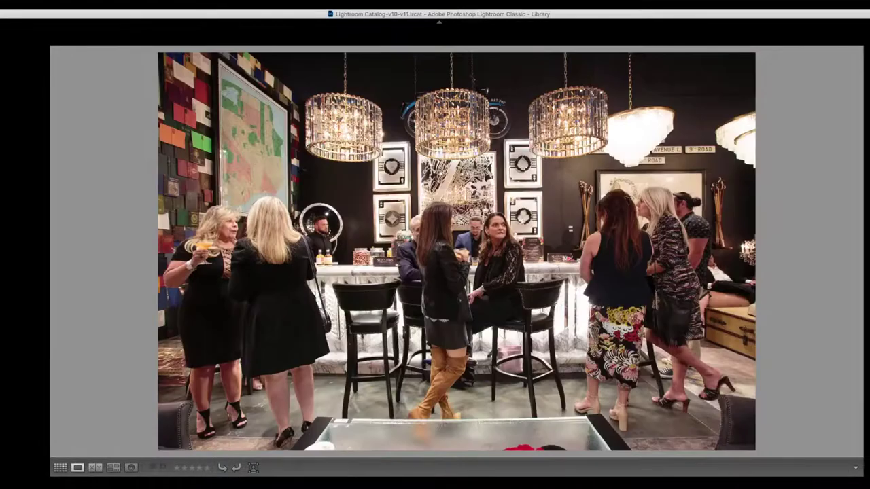
key("Right")
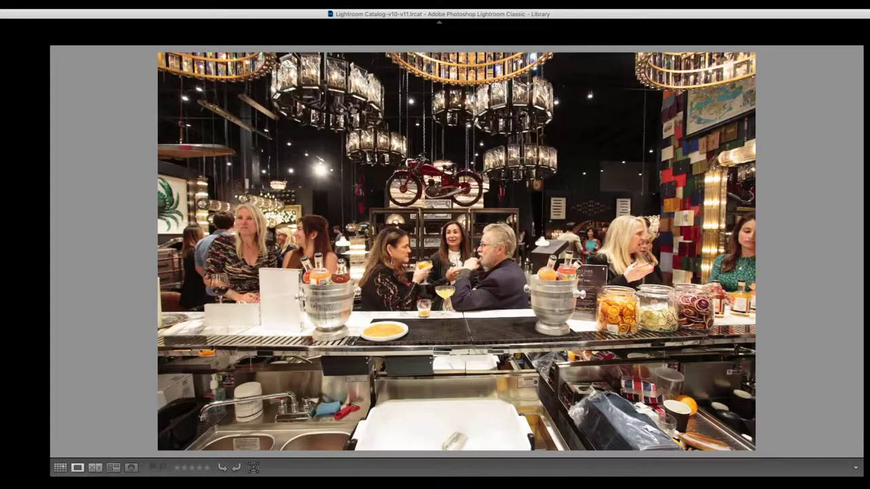
key("Right")
key("Left")
key("Right")
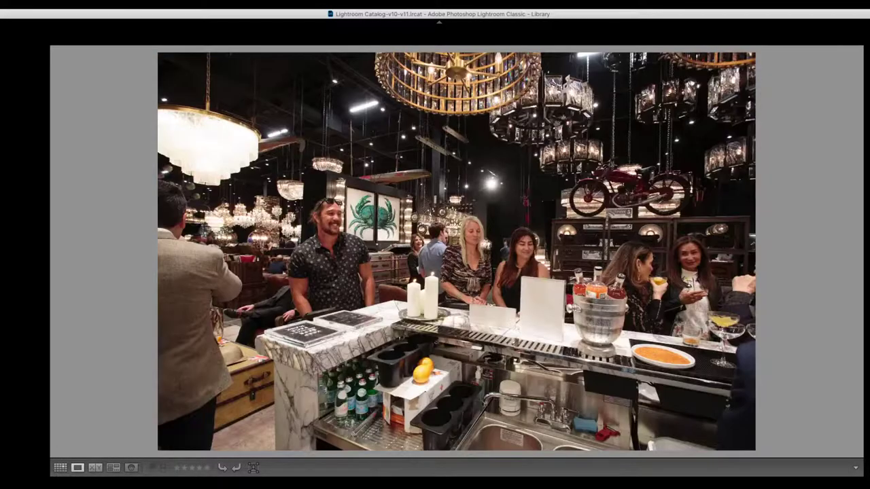
key("Right")
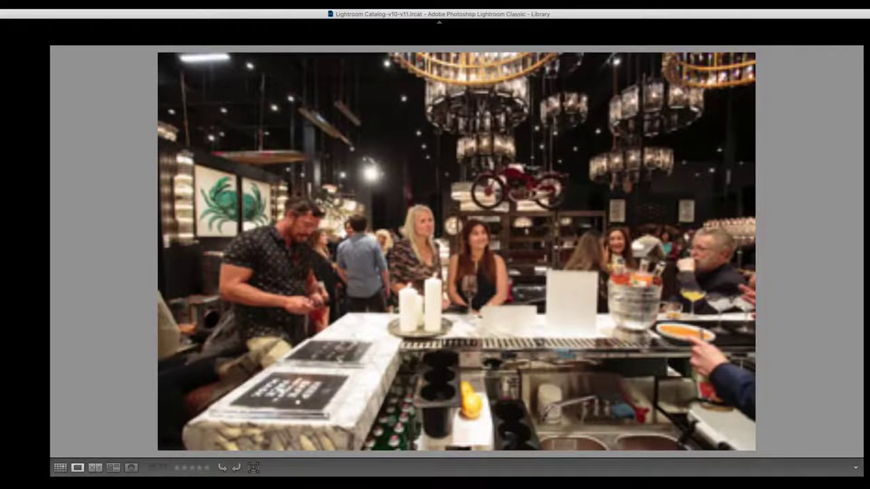
key("Right")
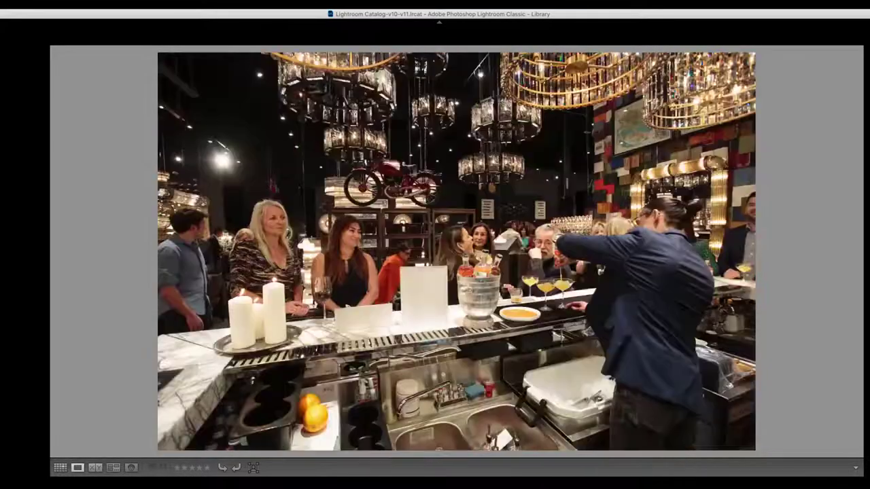
key("Right")
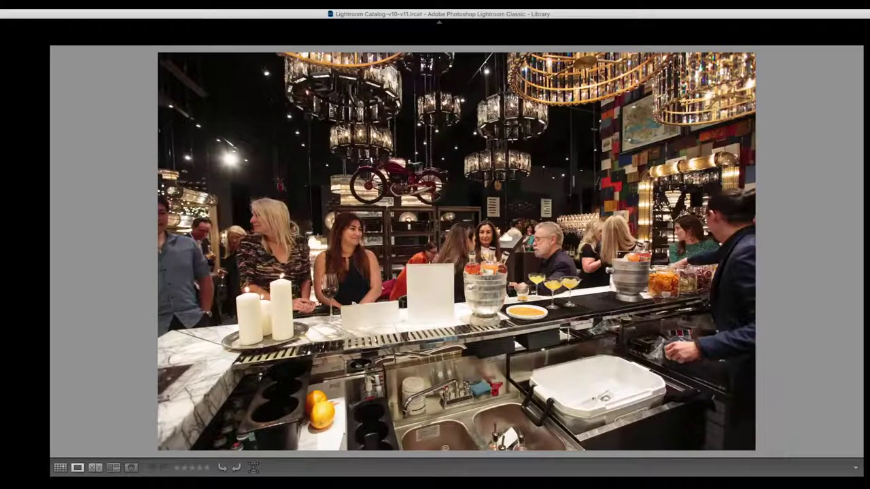
key("Right")
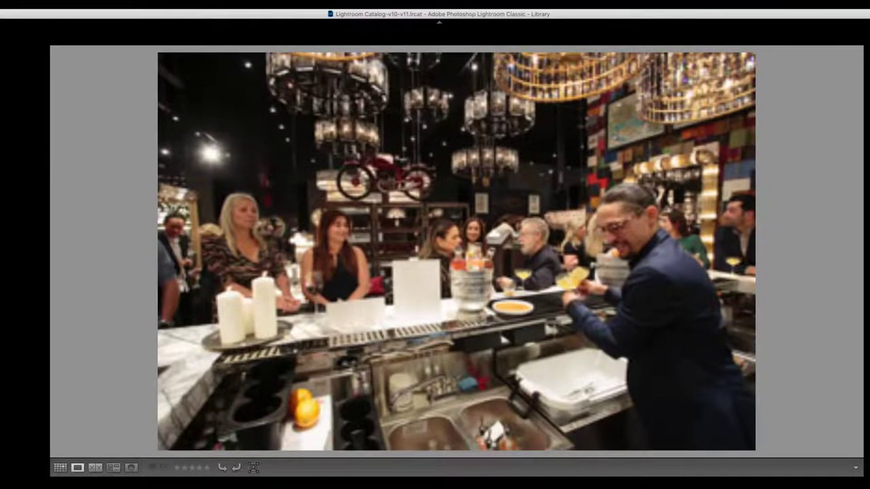
key("Right")
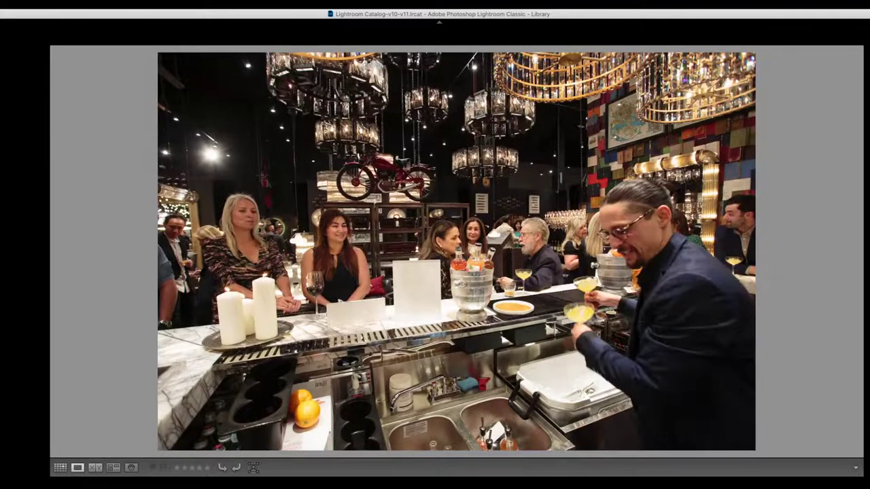
key("g")
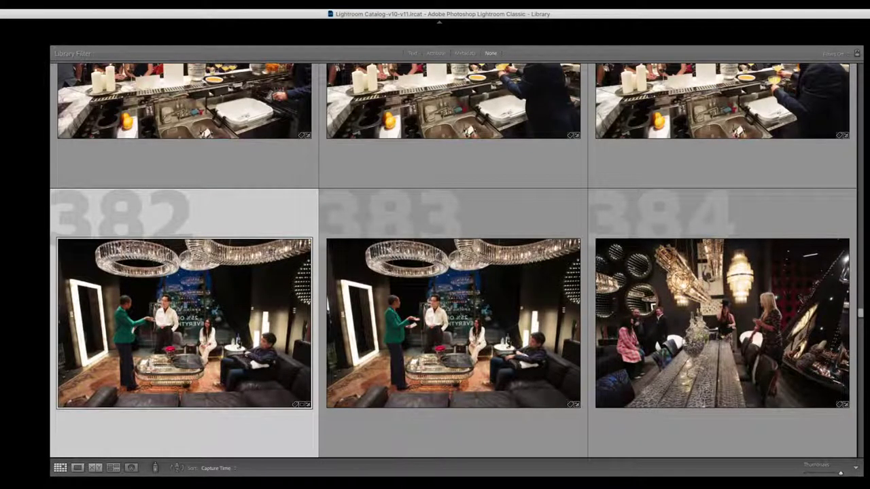
- Give photos 382 and 384 red labels, checking 384 full size
key("6")
key("Right")
key("Right")
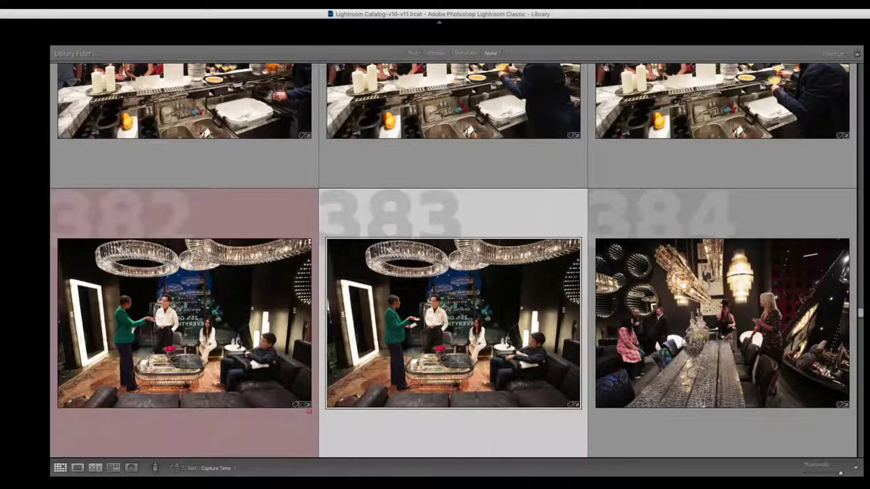
key("6")
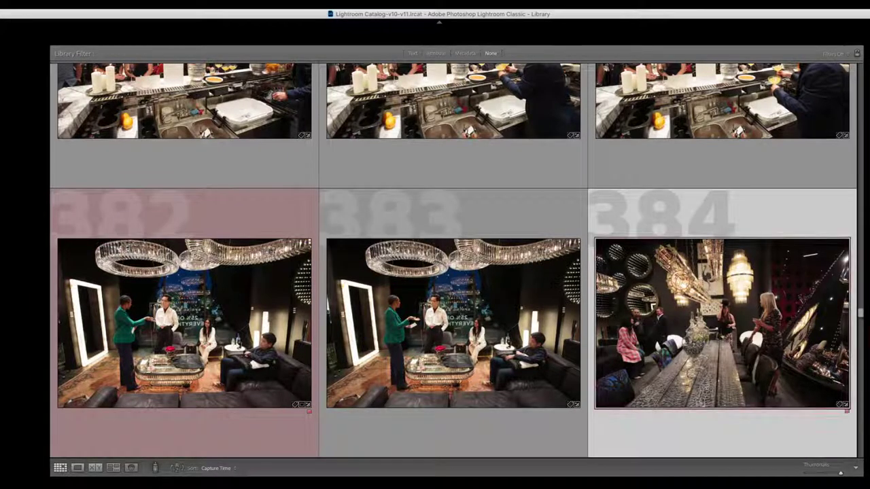
key("e")
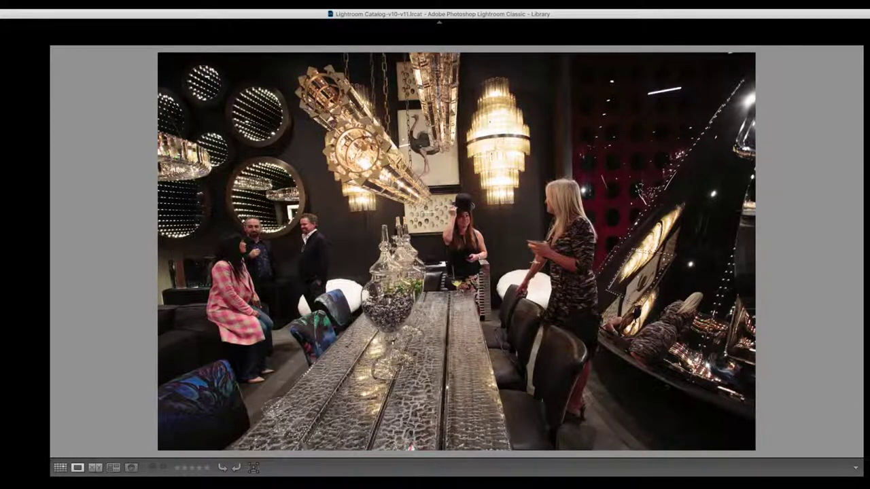
key("g")
- Review the burst frames from photo 385 onward in Loupe, then return to the grid
key("Down")
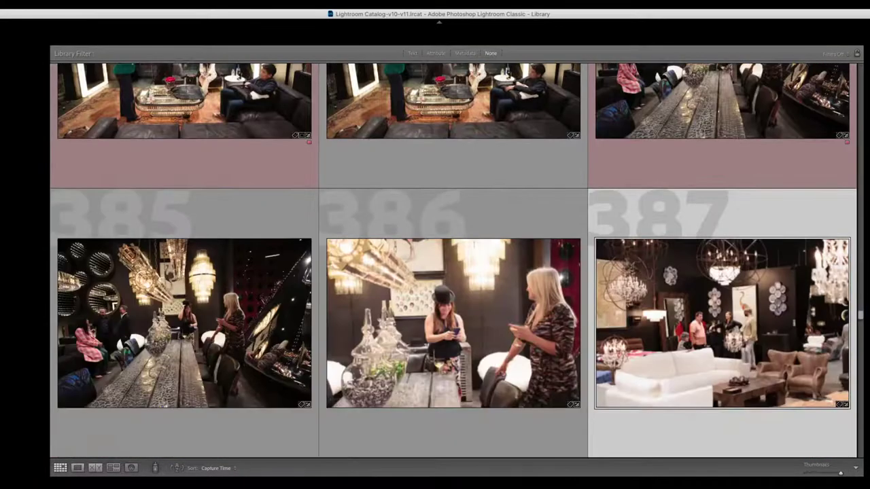
key("Left")
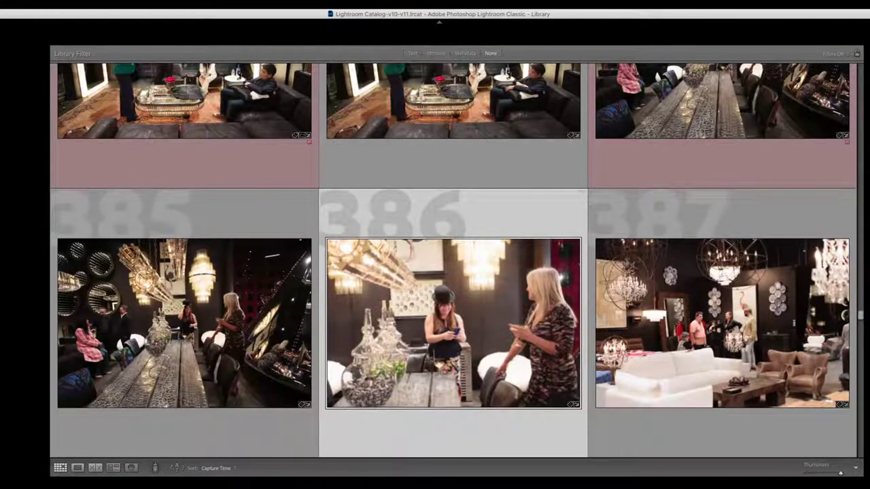
key("Left")
key("Right")
key("Right")
key("Right")
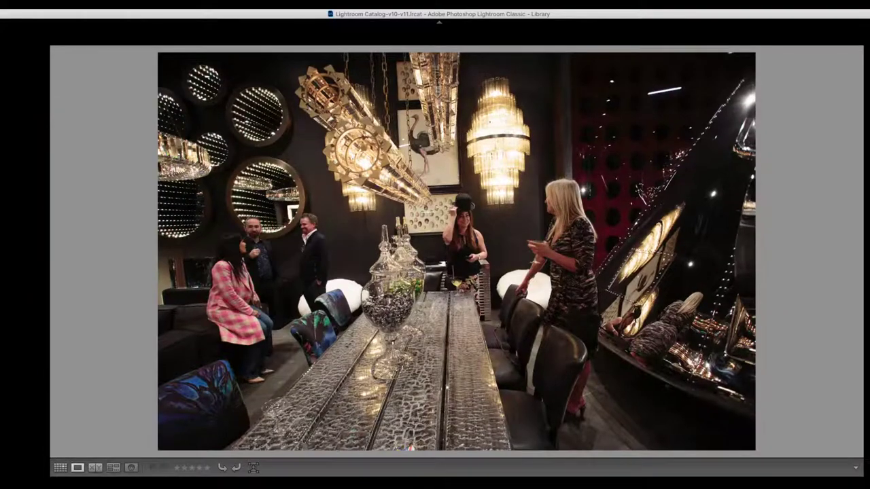
key("Right")
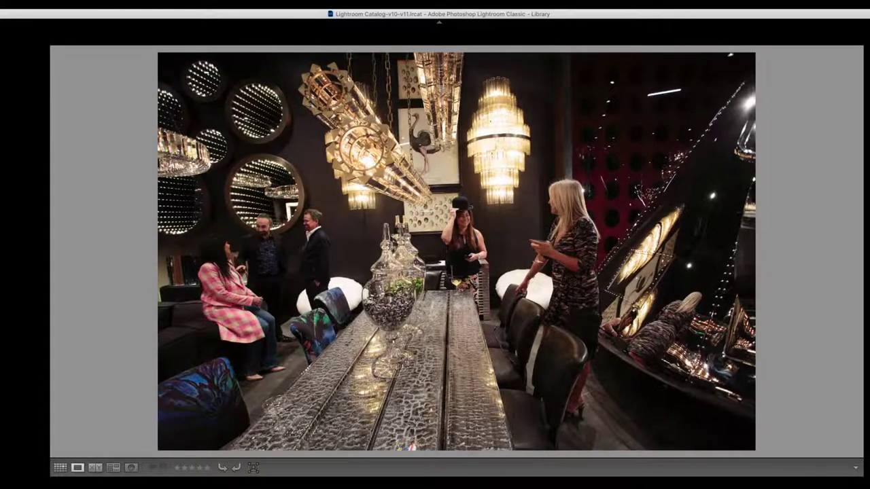
key("Right")
key("Right")
key("Right")
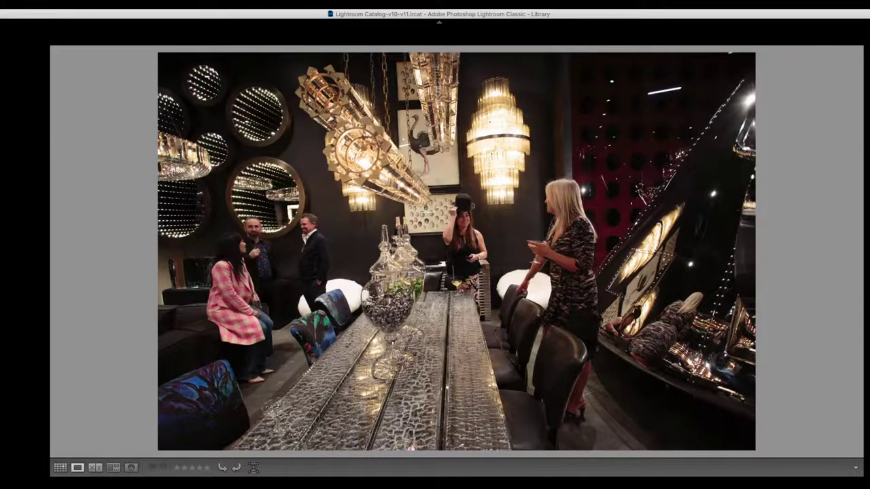
key("Right")
key("Right")
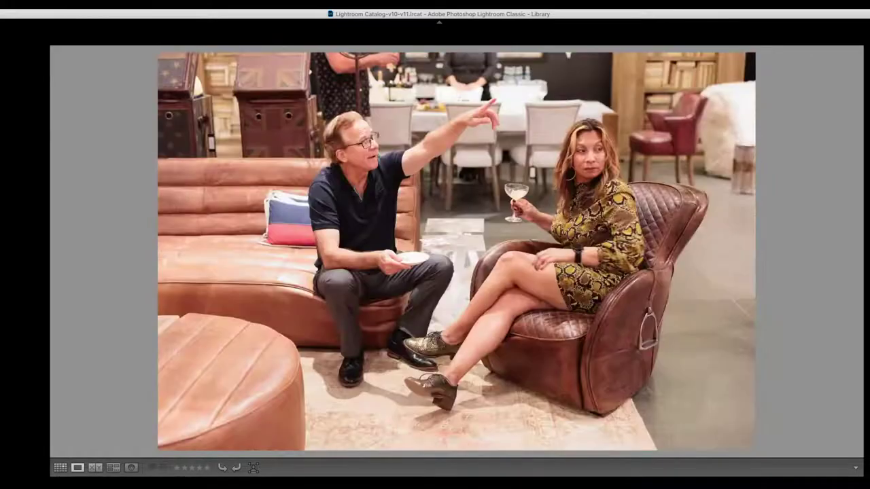
key("g")
- Browse photos 388 through 395 in the grid and inspect photo 394 full size
left_click(722, 323)
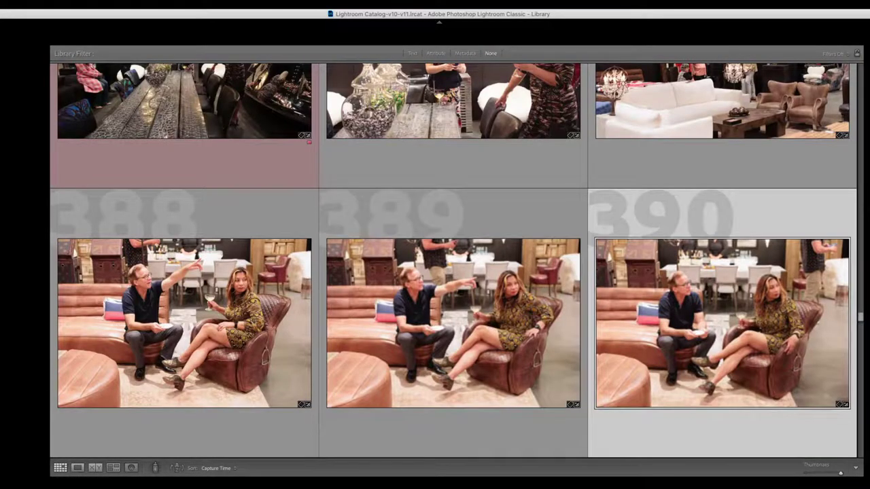
left_click(453, 323)
left_click(184, 323)
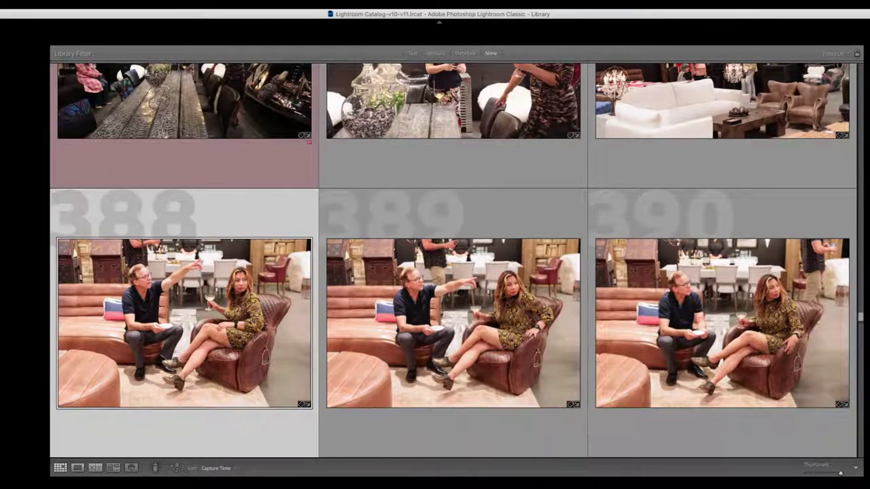
key("Down")
key("Up")
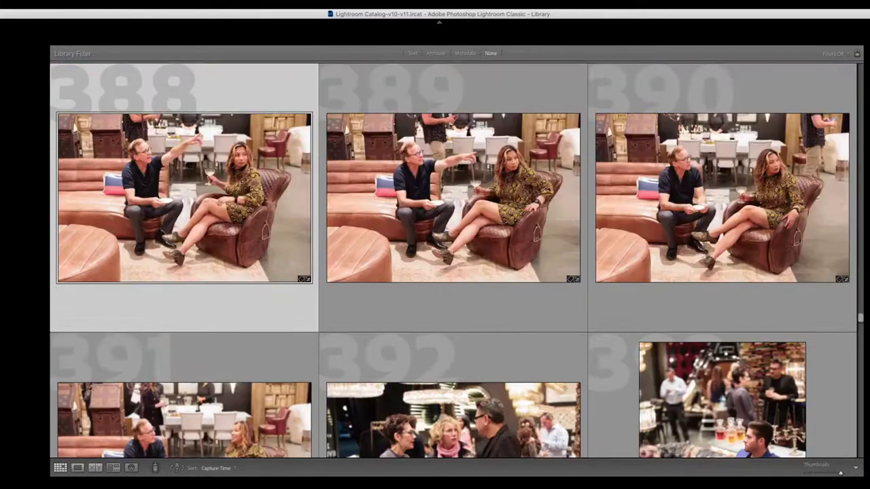
key("Down")
key("Right")
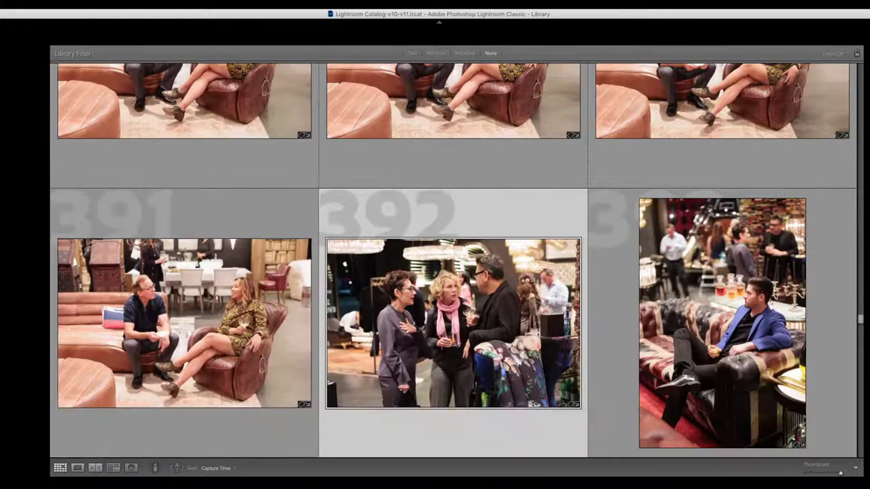
key("Down")
key("Left")
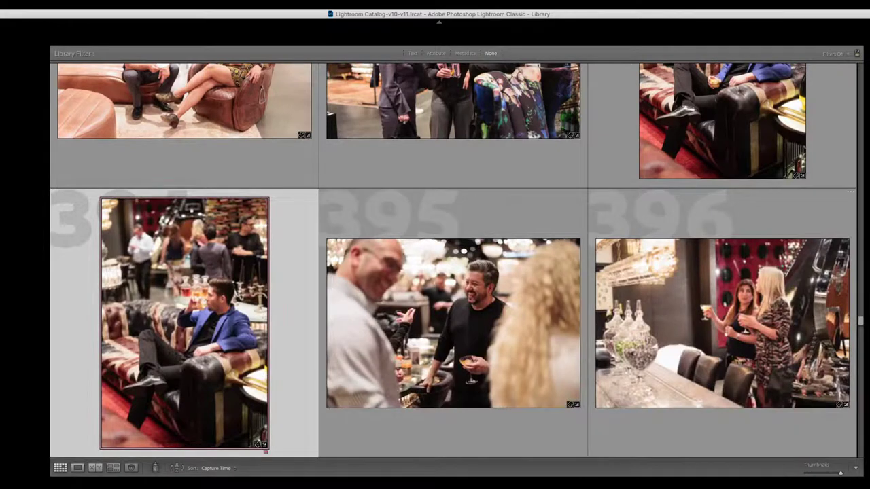
key("e")
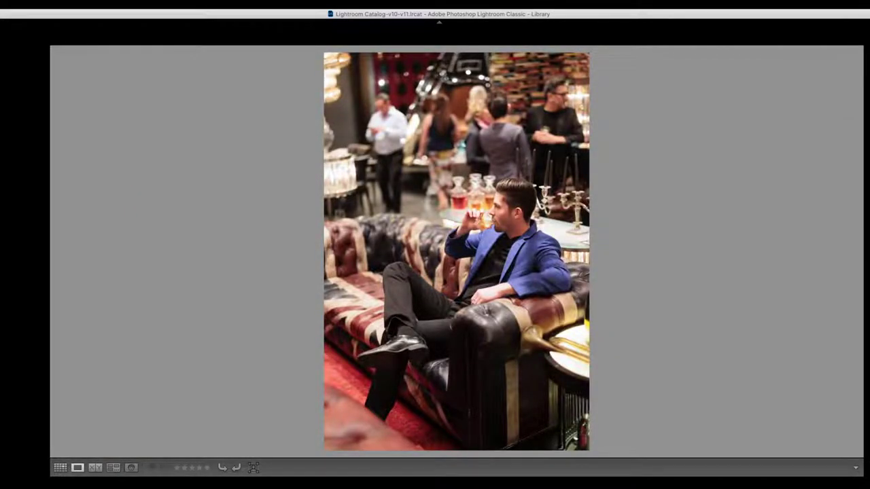
key("g")
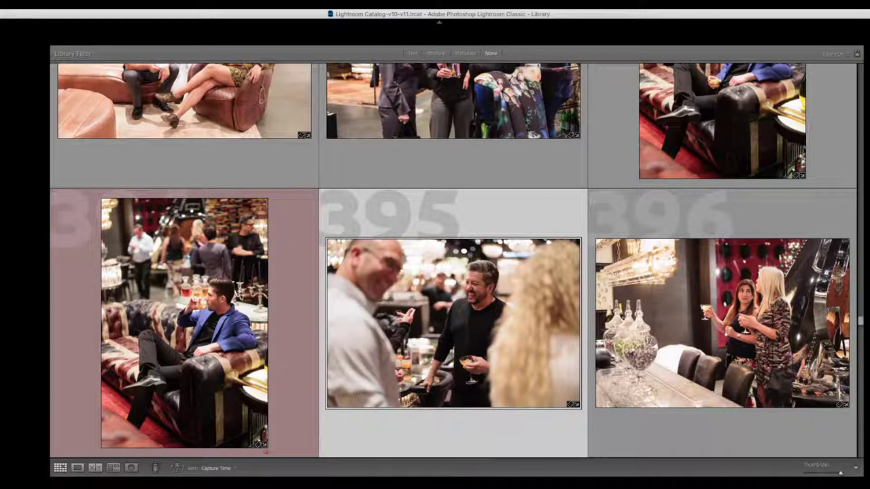
- Give photos 395 and 399 red labels and view photo 399 in Loupe
key("6")
key("Down")
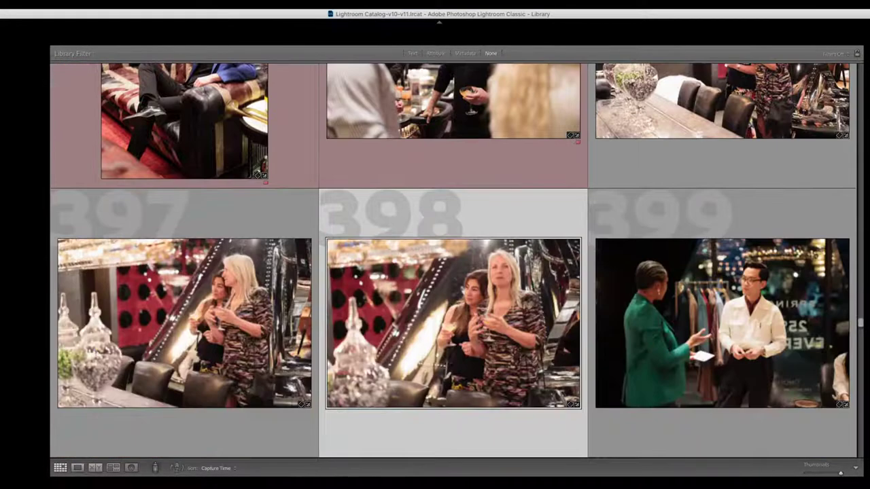
key("Right")
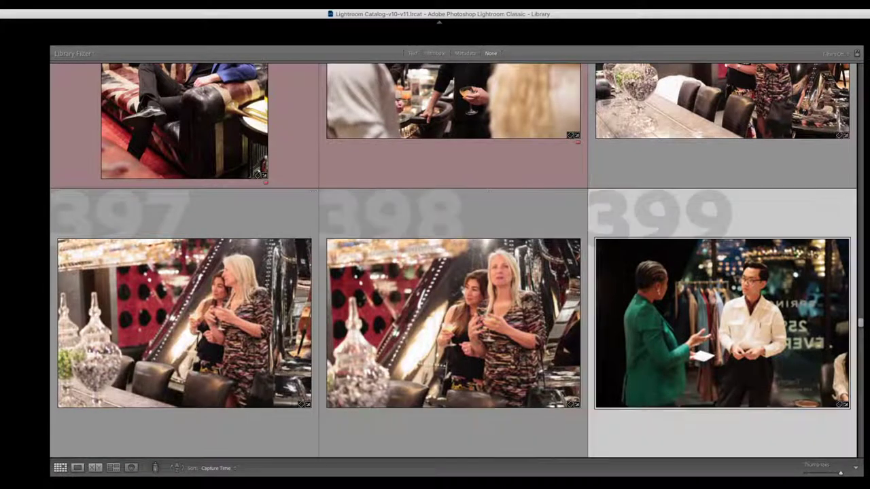
key("6")
key("Down")
key("Up")
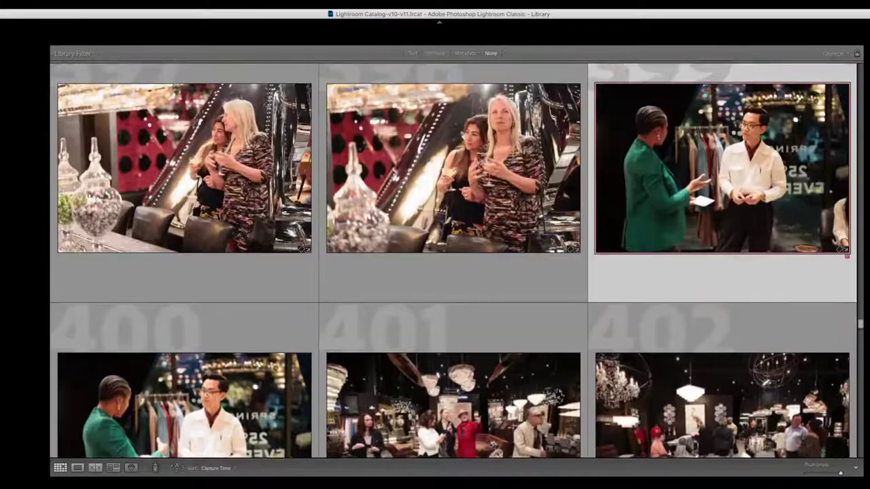
key("e")
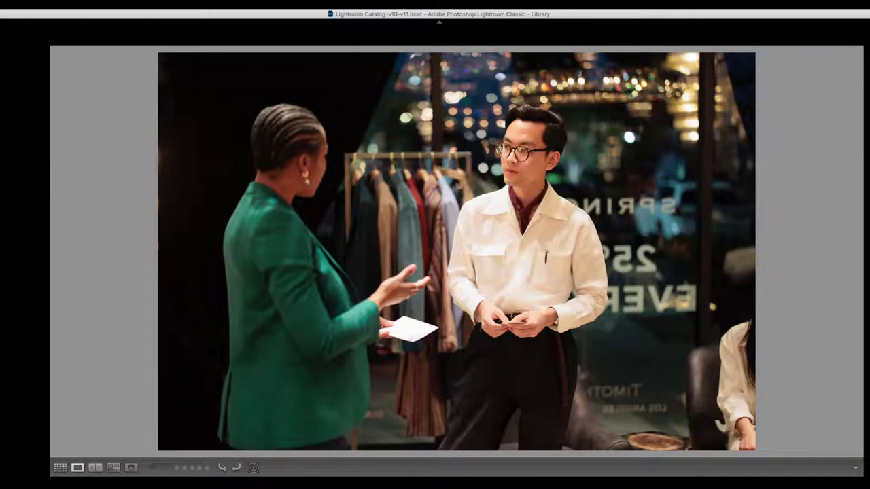
key("Right")
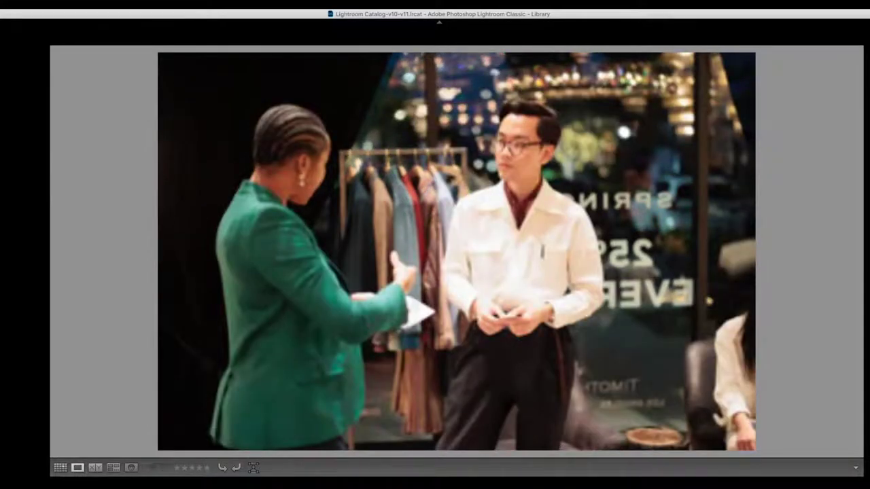
key("Left")
key("Right")
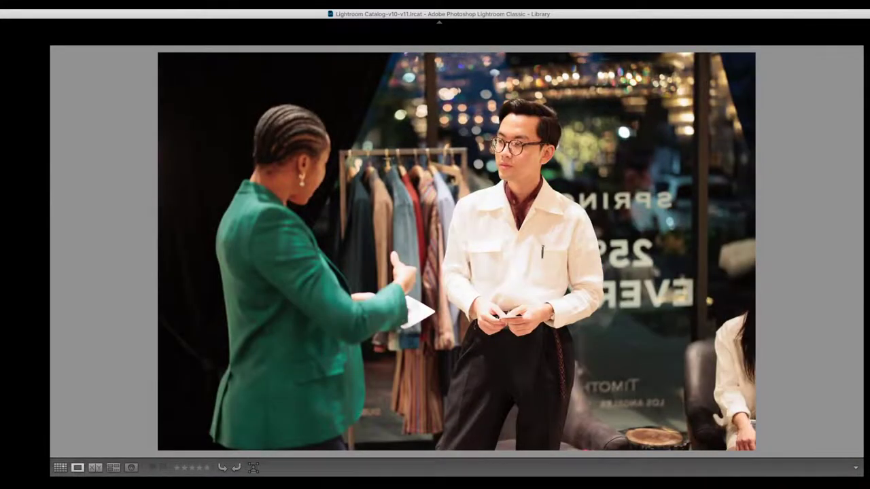
key("Right")
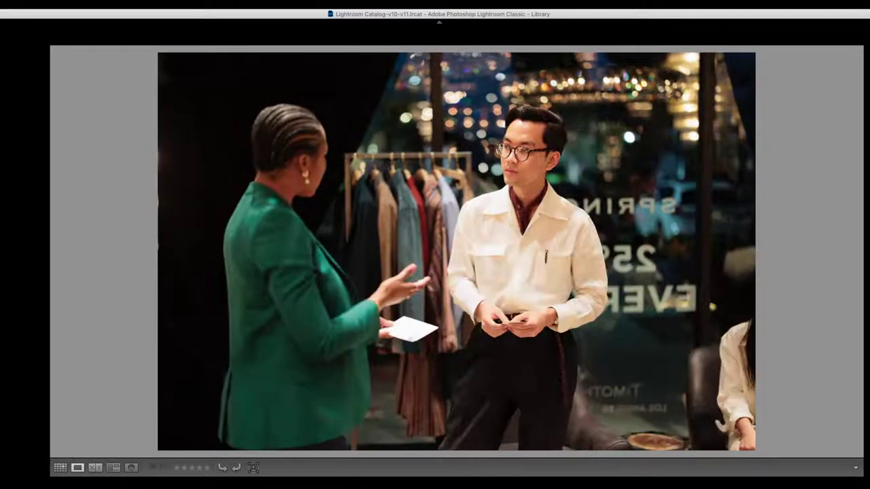
key("Right")
key("Left")
key("Right")
key("Left")
key("Right")
key("Left")
key("Right")
key("Left")
key("Right")
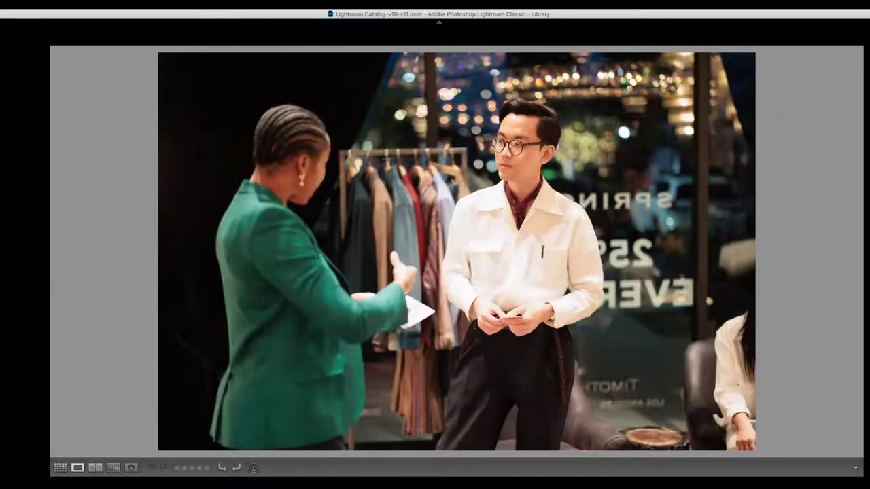
key("Left")
key("c")
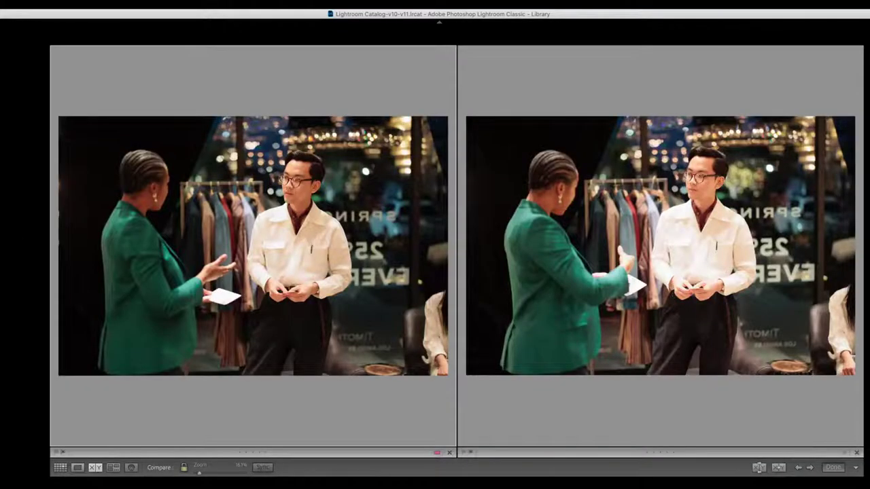
key("e")
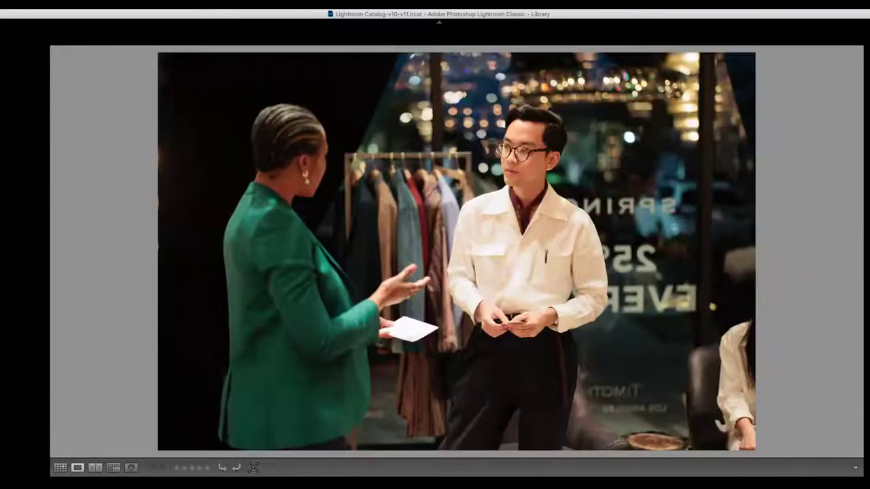
key("Right")
key("g")
- Move down the grid to photo 407 and give it a red label
key("Down")
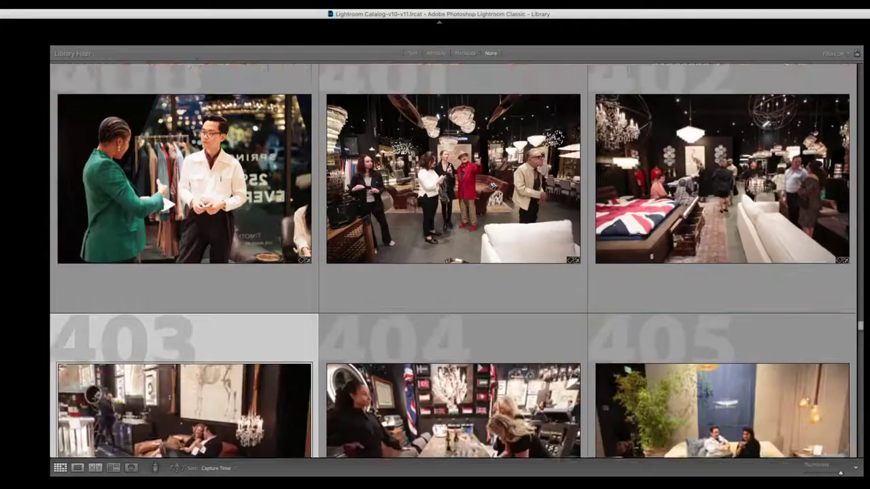
key("Right")
key("Down")
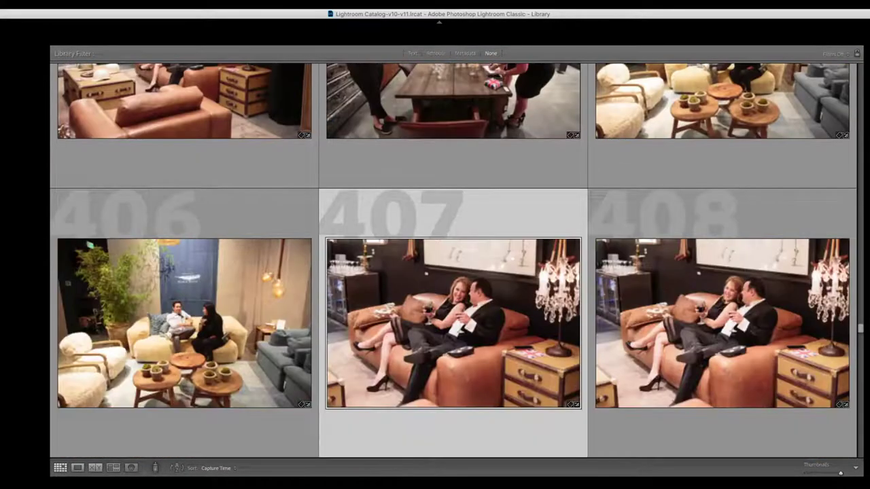
key("Right")
key("Left")
key("6")
- Move down to photos 418 and 419 and red-label both
key("Down")
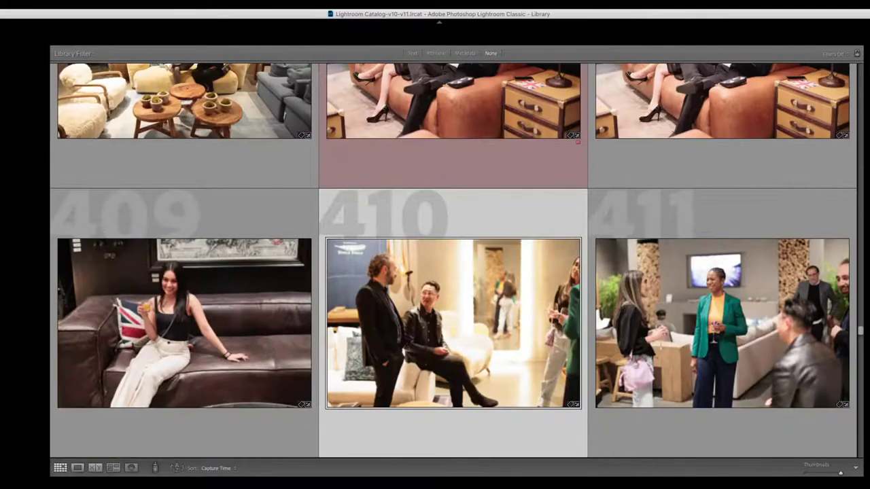
key("Down")
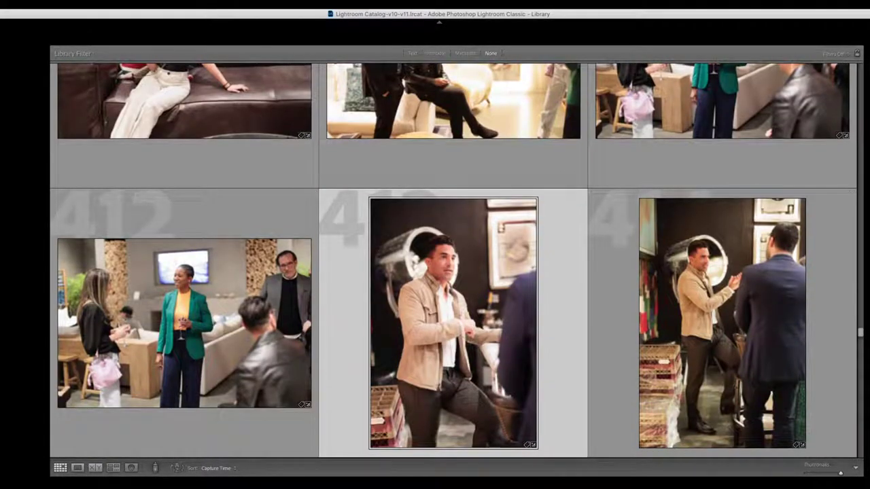
key("Down")
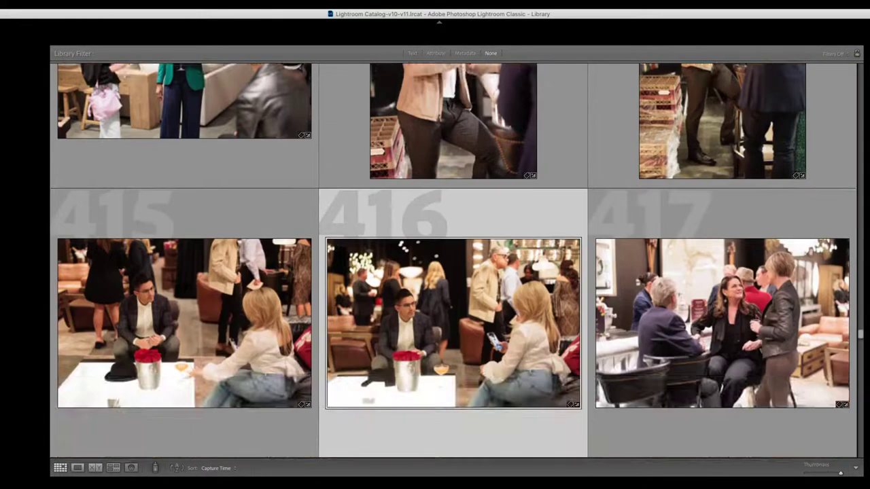
key("Down")
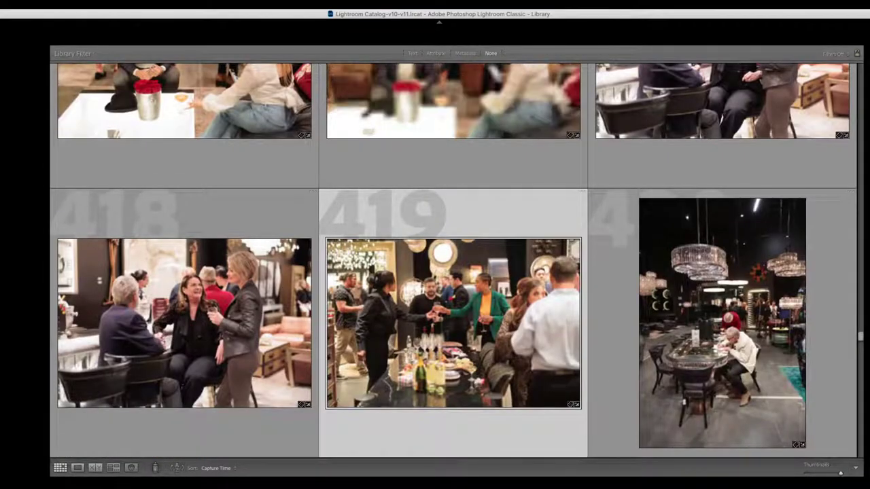
key("Left")
key("6")
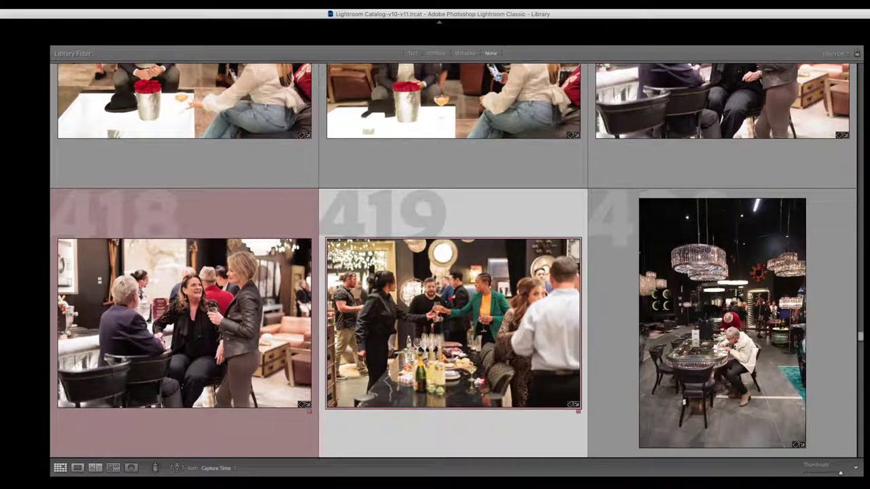
key("6")
- Review the photos from 420 onward in Loupe, then return to the grid
key("e")
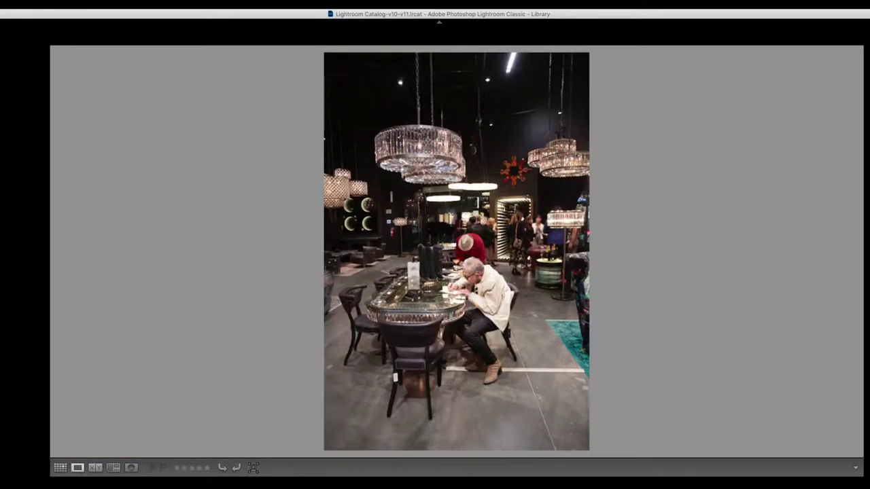
key("Right")
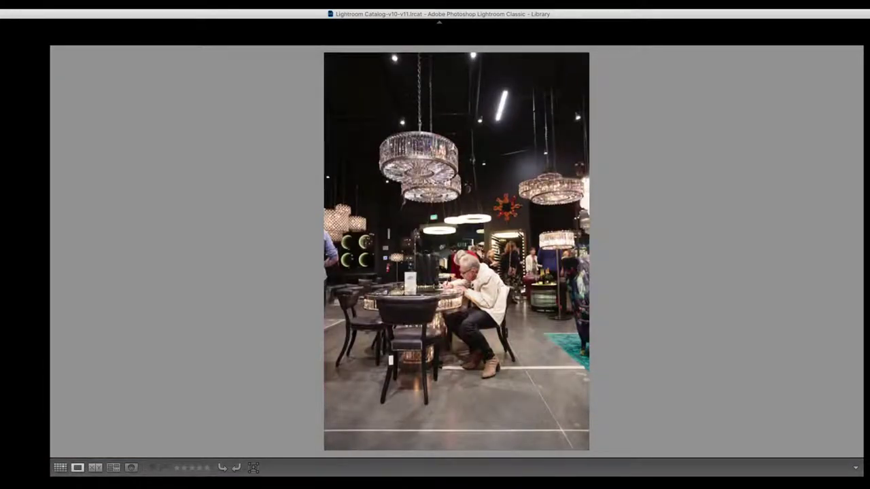
key("Right")
key("Right")
key("Right")
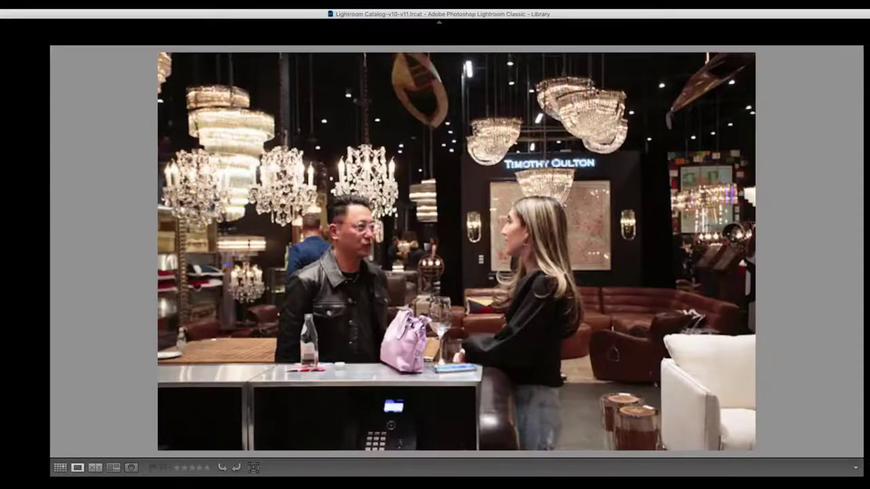
key("Right")
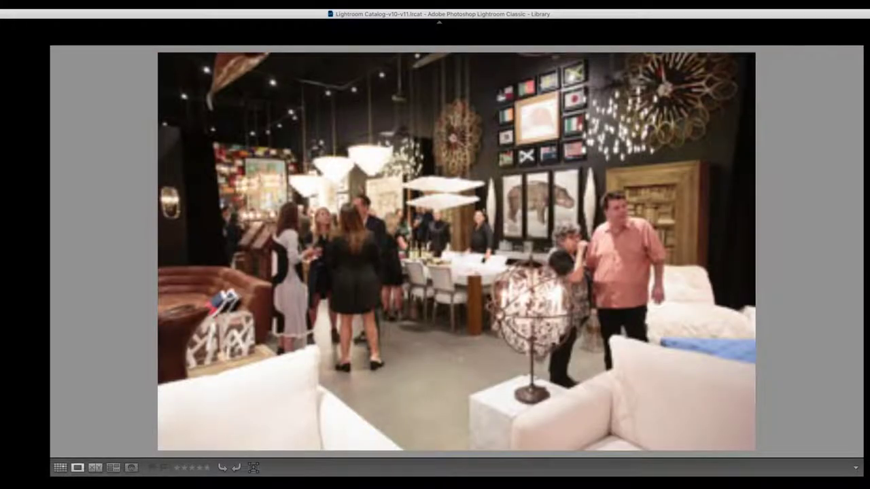
key("g")
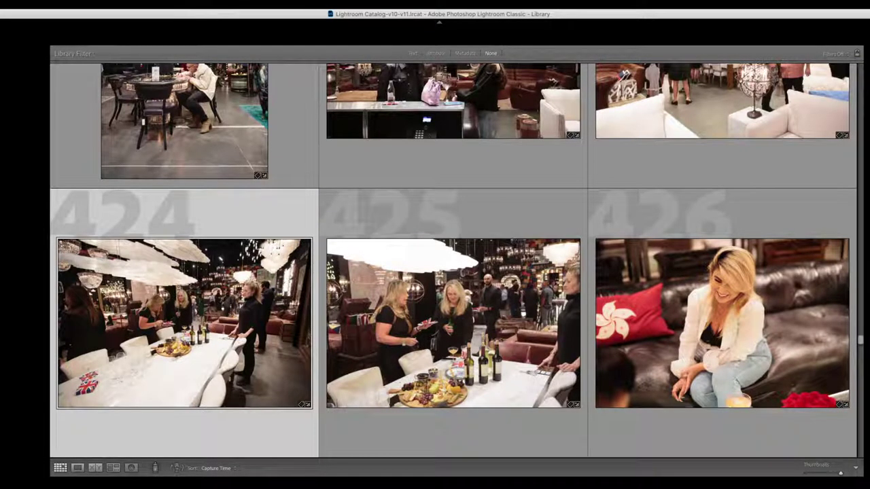
- Move through the grid from photo 425 down to photo 446
key("Right")
key("Down")
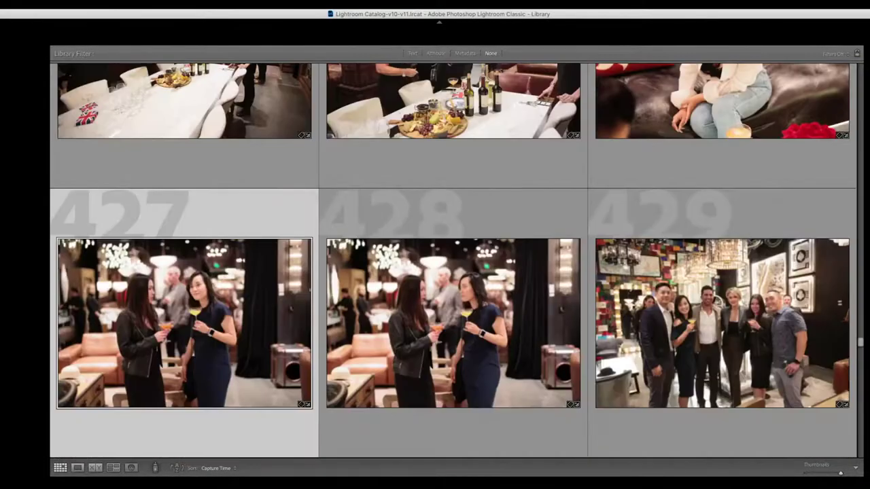
key("Right")
key("Right")
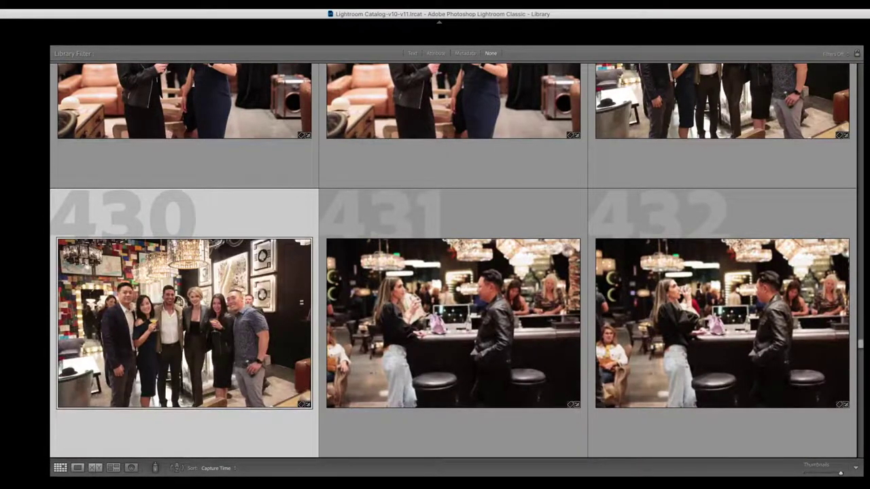
key("Right")
key("Down")
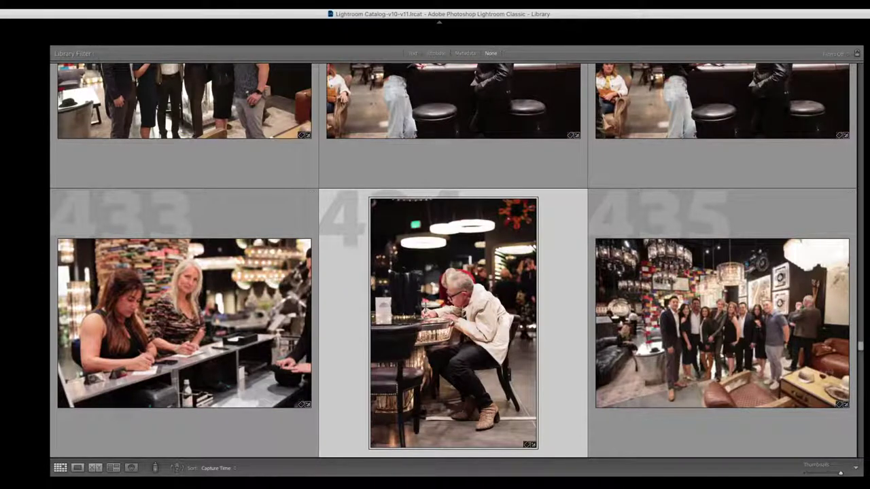
key("Down")
key("Down")
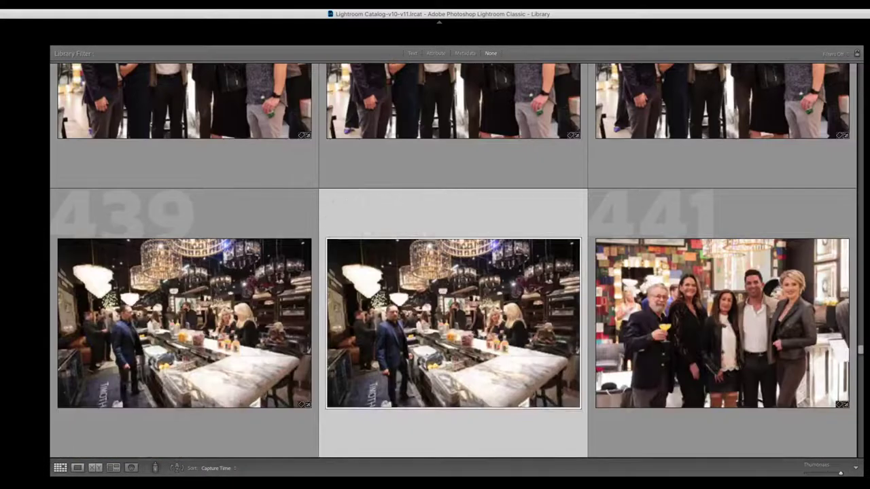
key("Down")
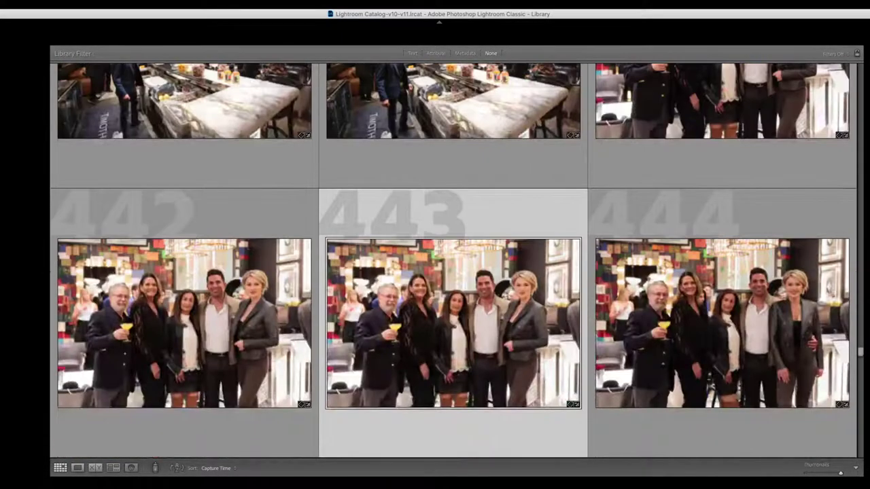
key("Down")
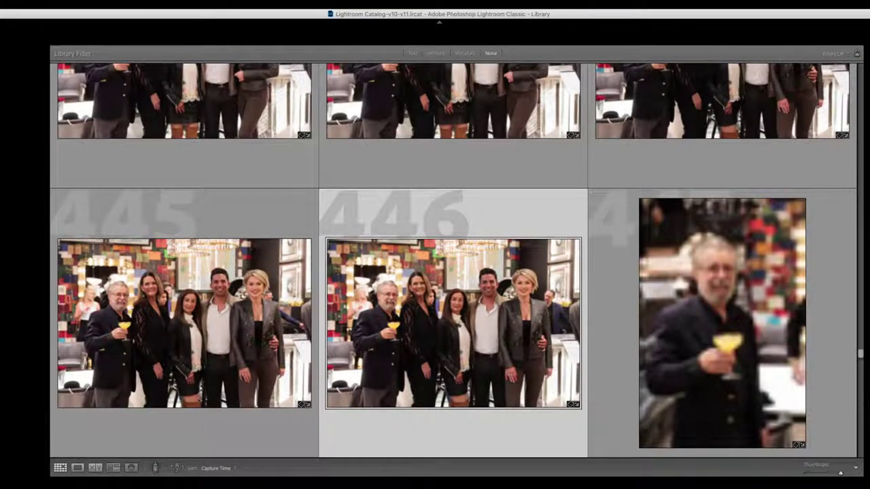
- Compare photos 447–449 and give photo 448 a red label
key("Down")
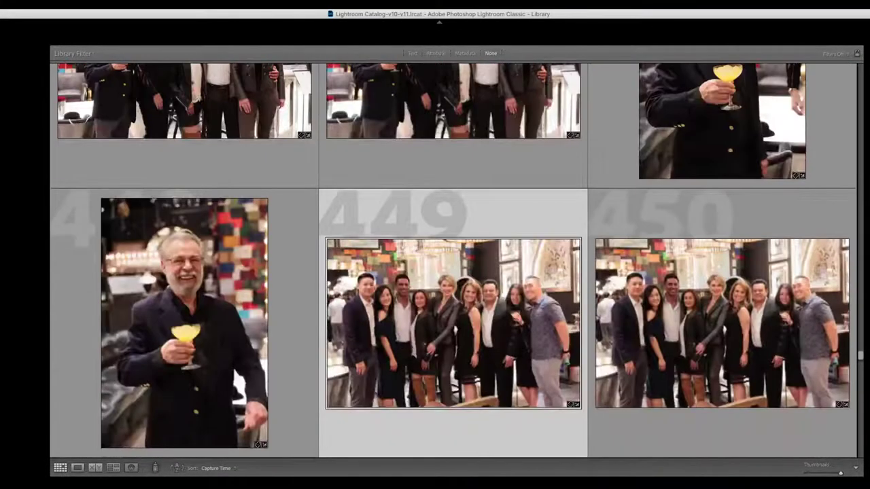
key("Left")
key("Right")
key("Left")
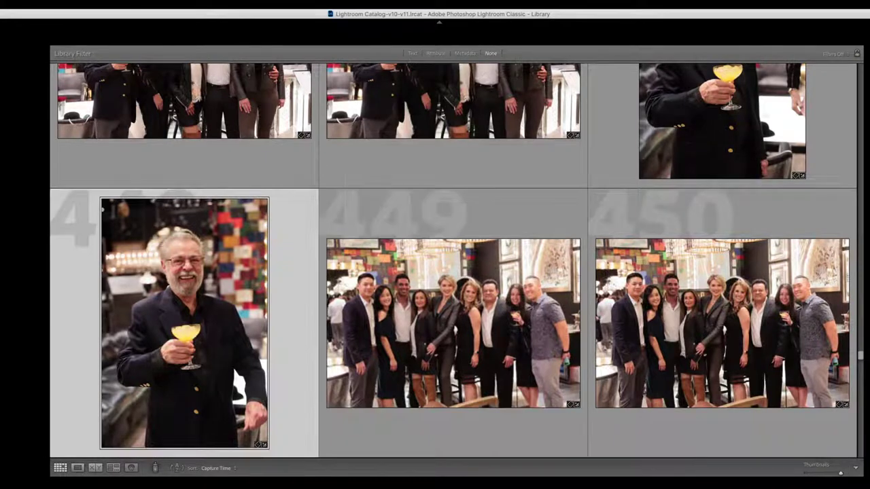
key("Left")
key("Right")
key("6")
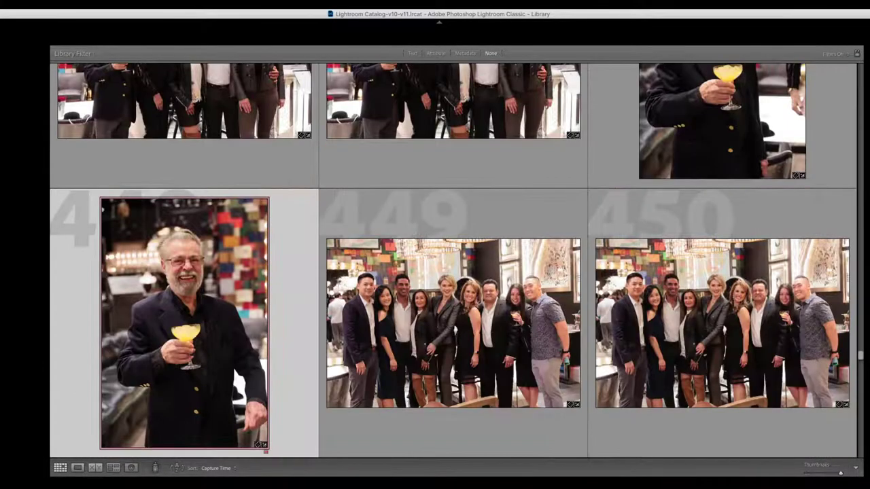
- Give photo 458 a red label and view the barber-chair shot in Loupe
key("Right")
key("Down")
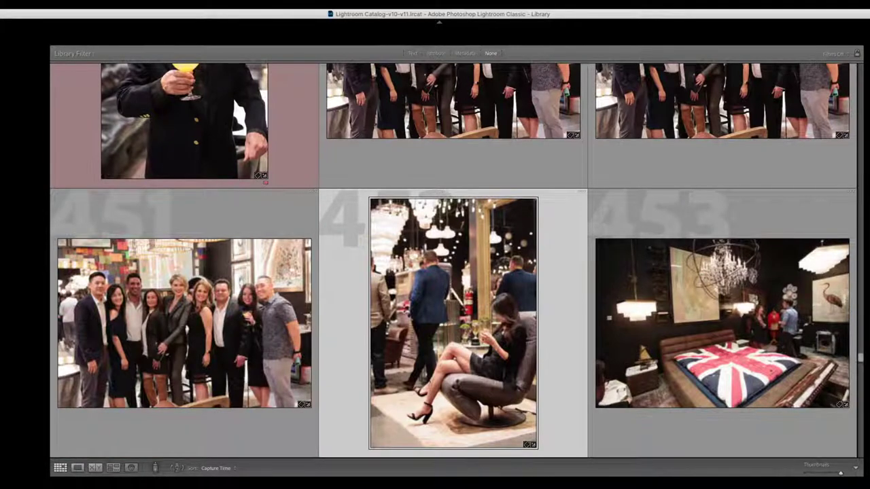
key("Right")
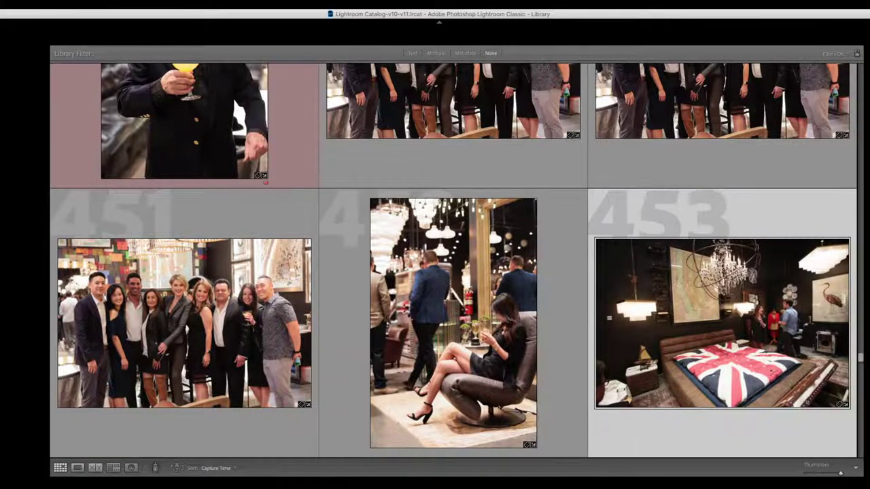
key("Right")
key("Right")
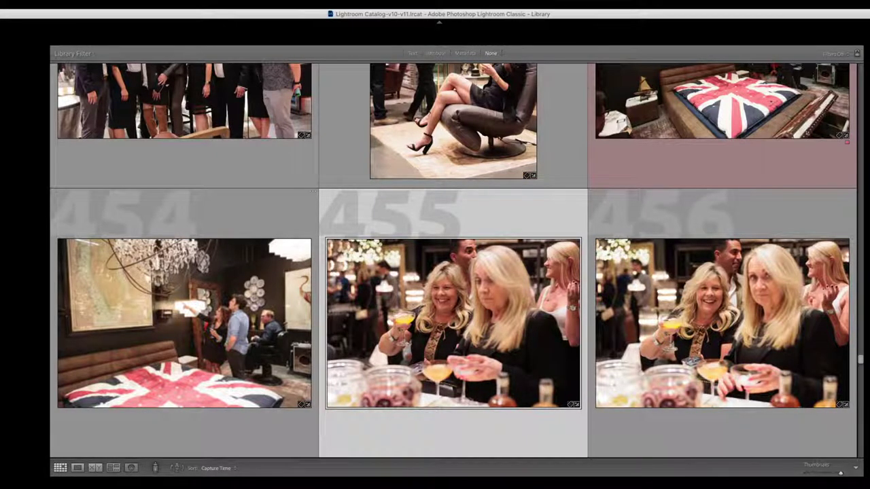
key("Down")
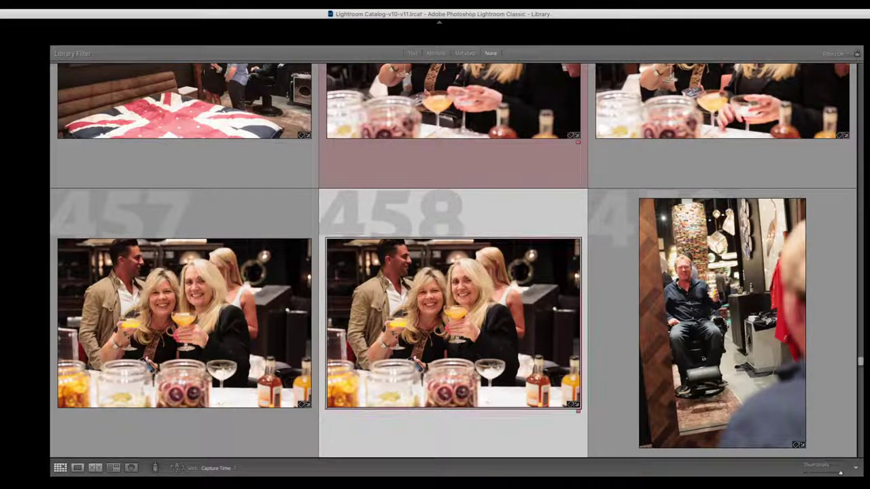
key("6")
key("Right")
key("Right")
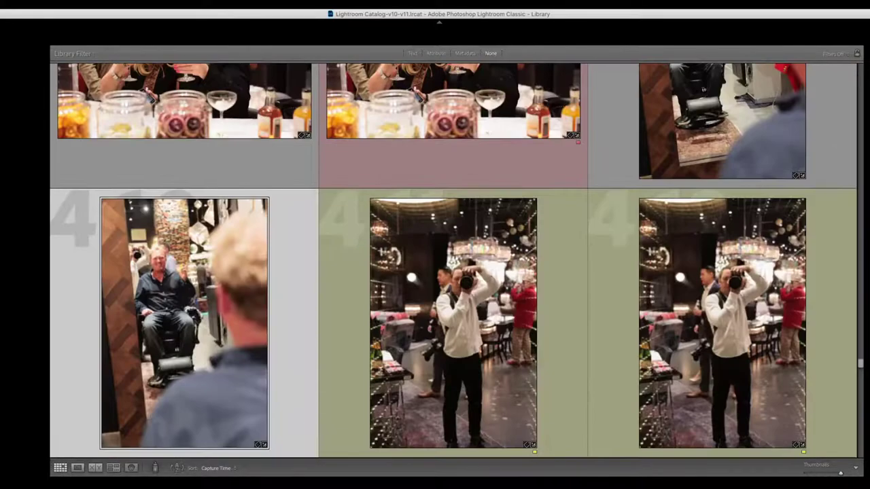
key("e")
- Step through the barber-chair shots, comparing neighbouring burst frames in Loupe
key("Right")
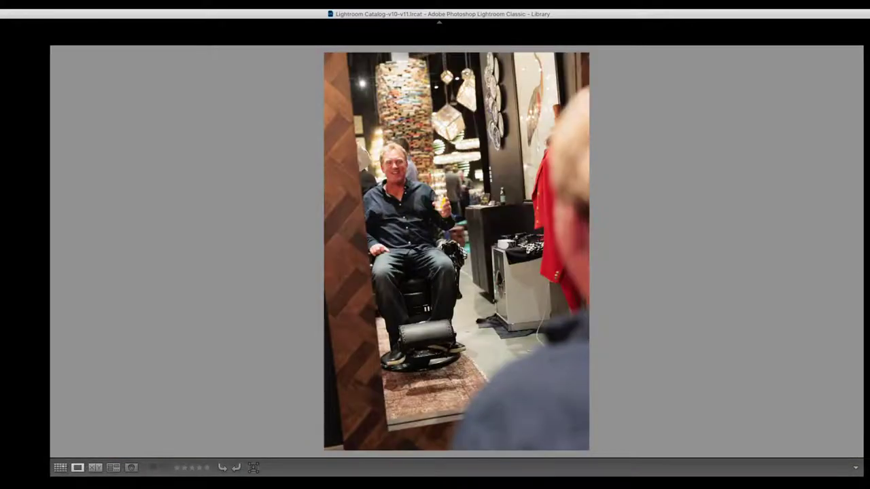
key("Right")
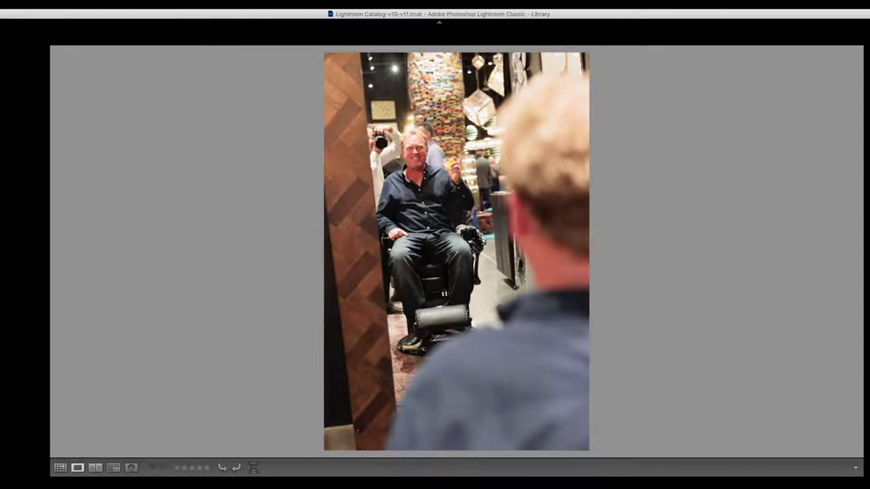
key("Right")
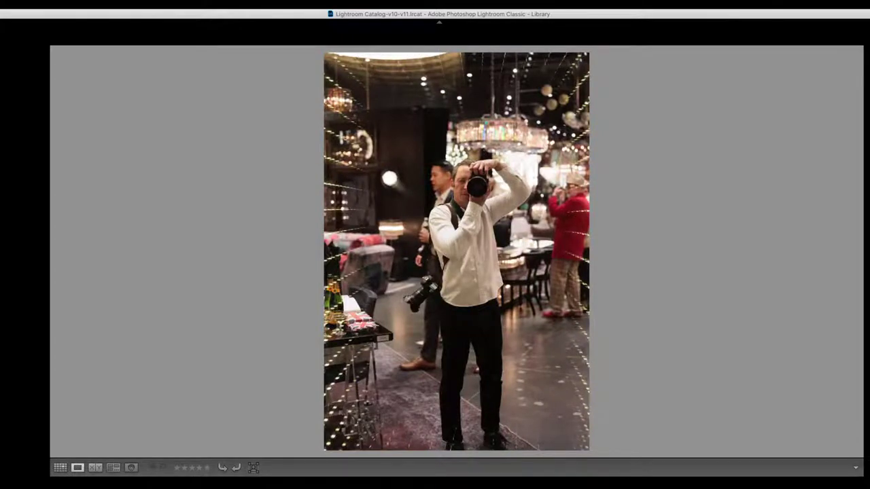
key("Right")
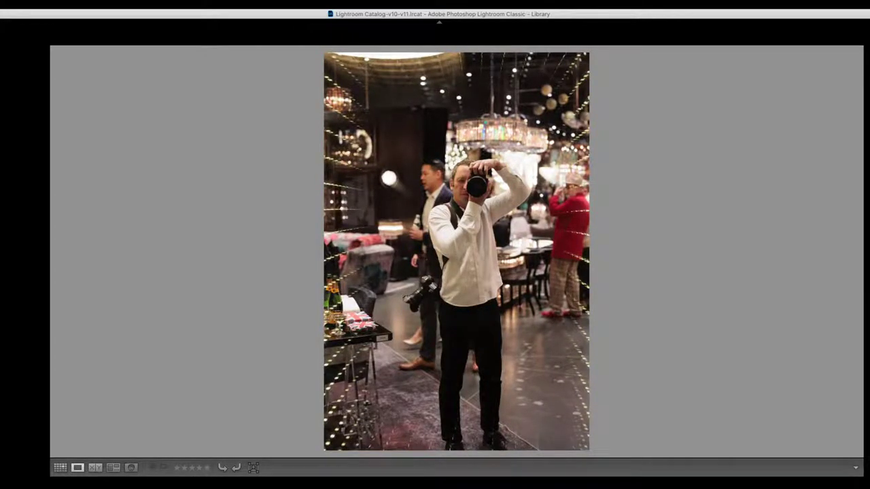
key("Right")
key("Right")
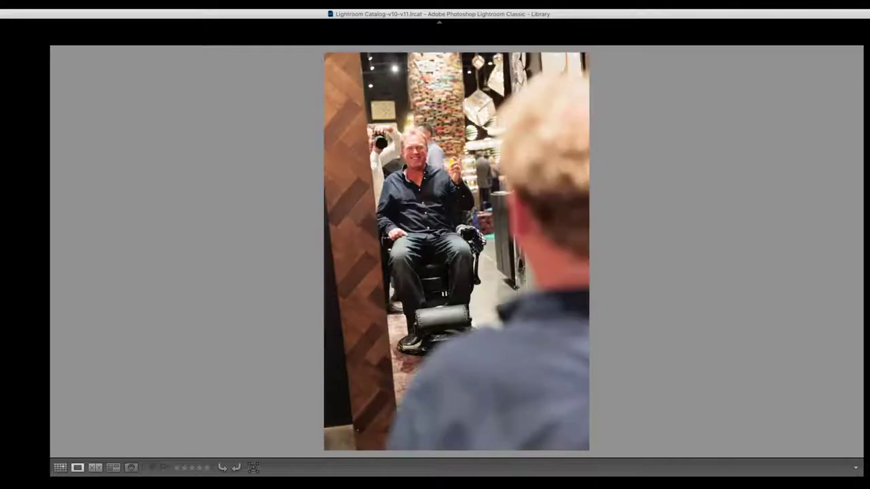
key("Left")
key("Left")
key("Right")
key("Left")
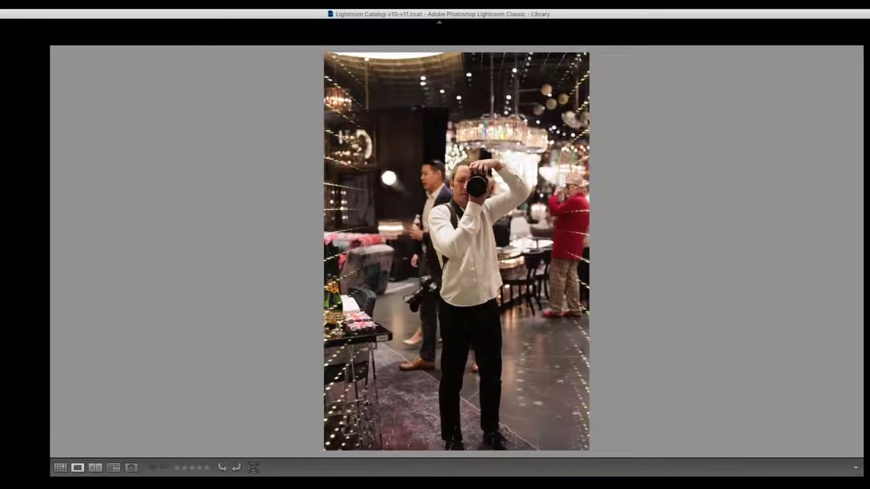
key("Left")
key("Left")
key("Left")
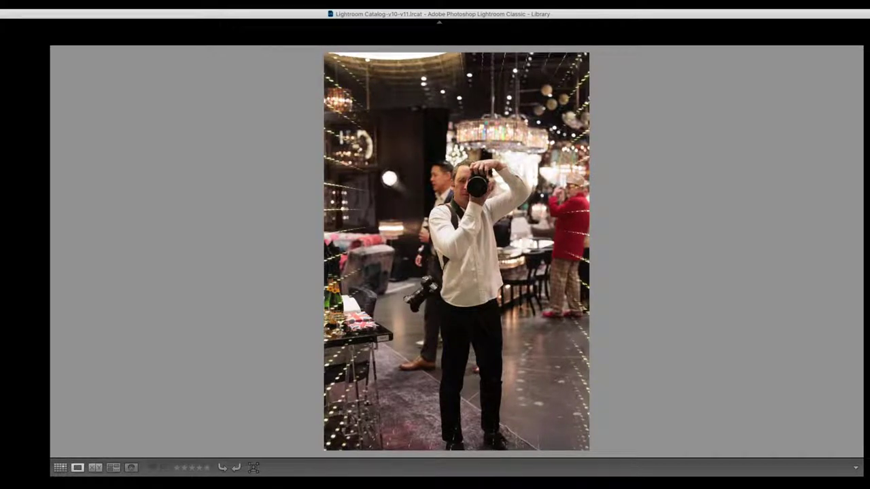
key("Left")
- Browse back through the gift-bag group shots to the group at the gift table
key("Left")
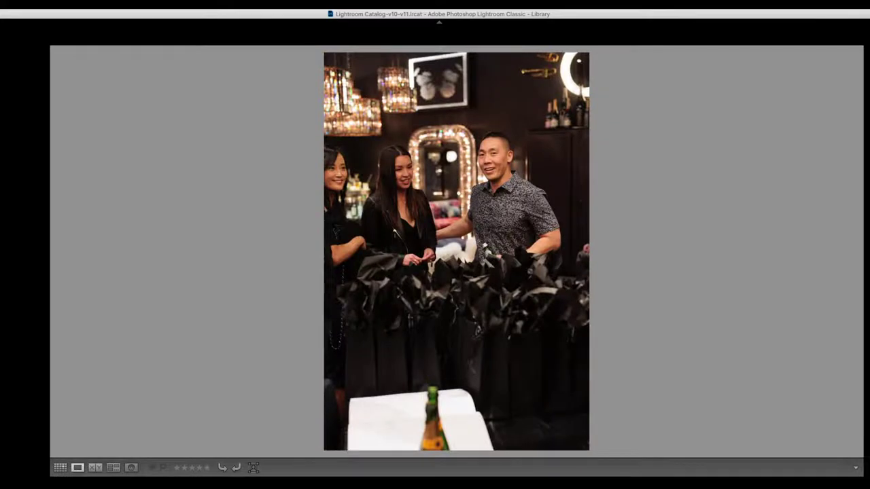
key("Left")
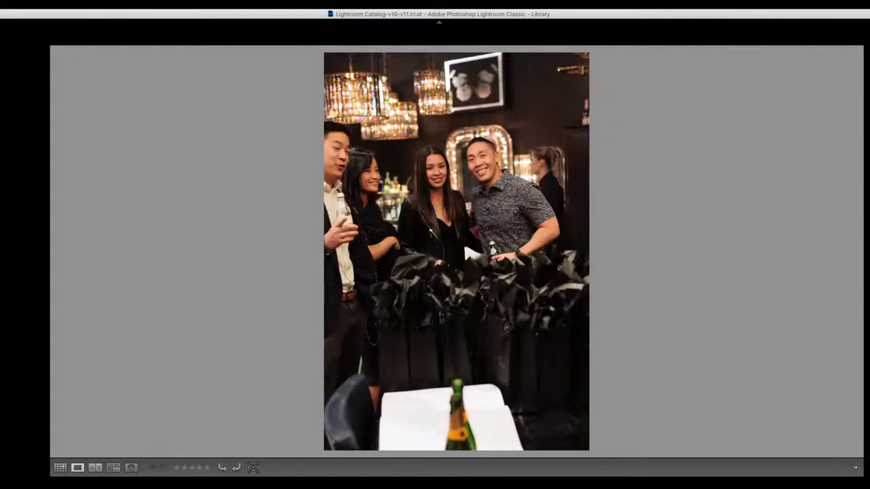
key("Left")
key("Left")
key("Left")
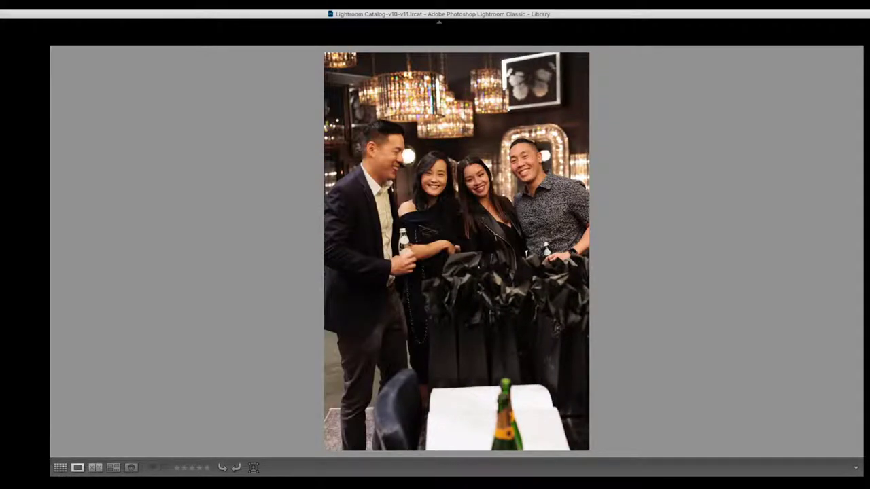
key("Left")
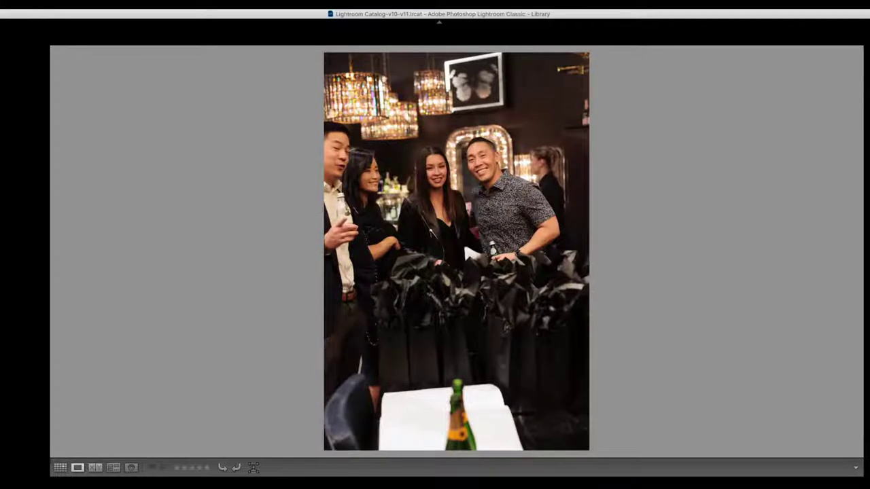
key("Left")
key("Left")
key("Left")
key("Left")
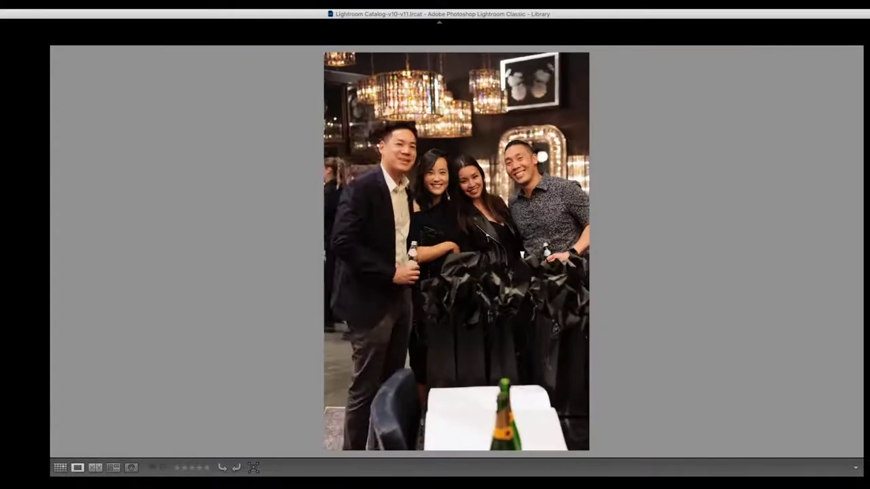
key("Left")
key("Left")
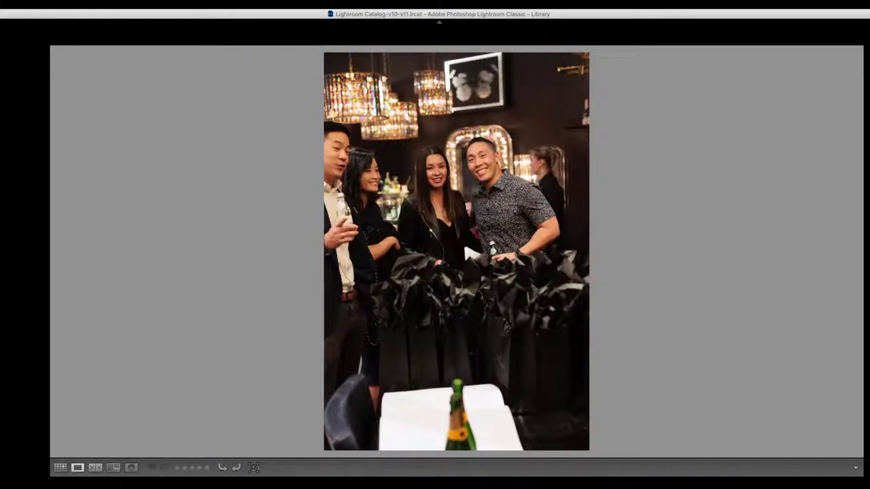
key("Left")
key("Left")
key("Left")
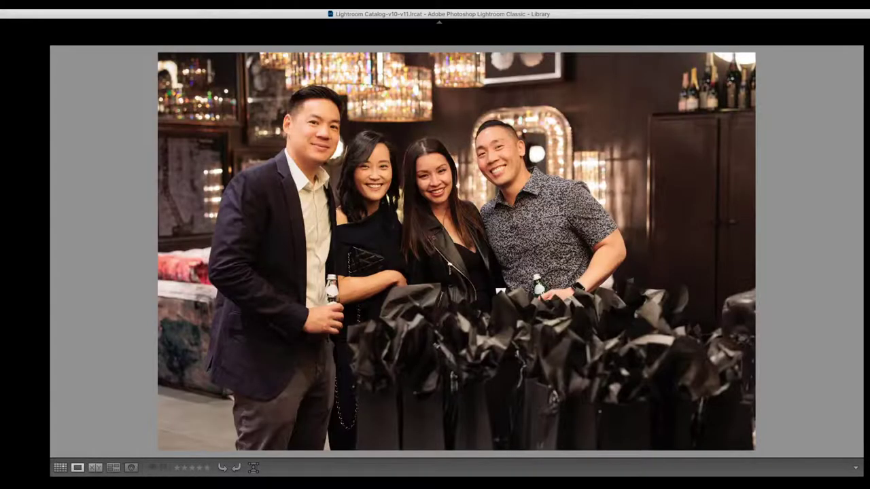
key("Left")
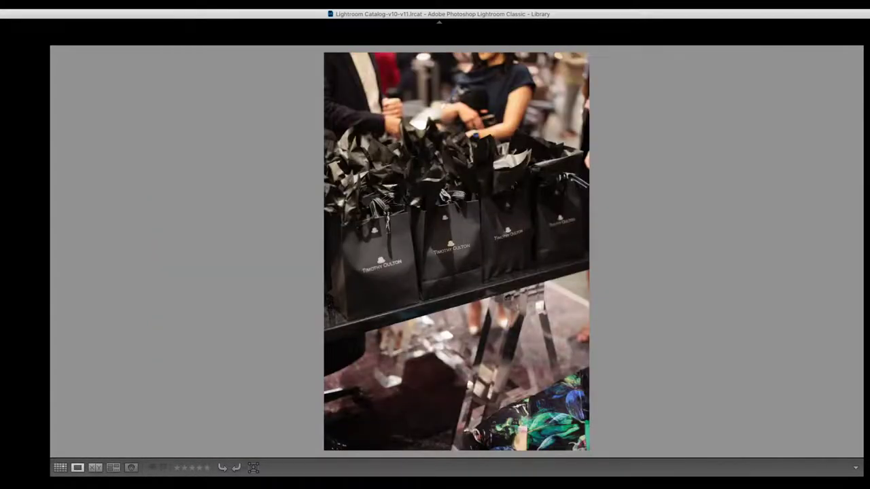
key("Left")
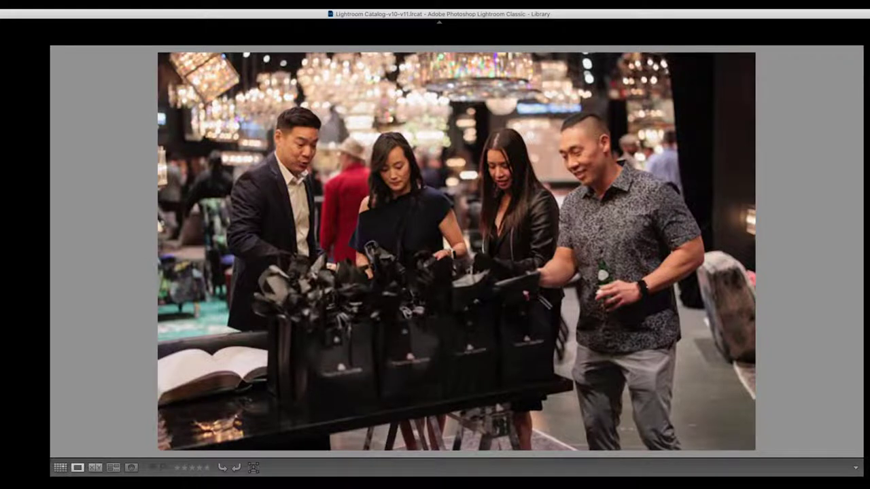
- Compare the gift-table bottle and bag frames, then advance to the wide showroom crowd shot
key("Left")
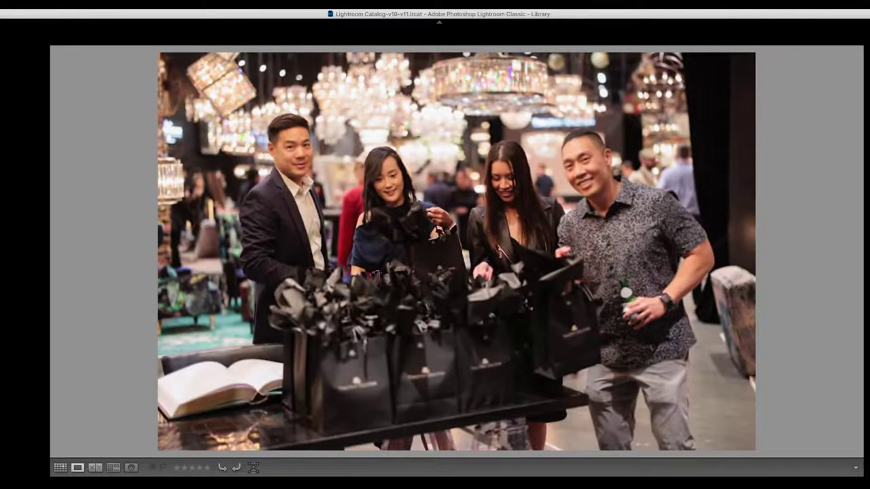
key("Left")
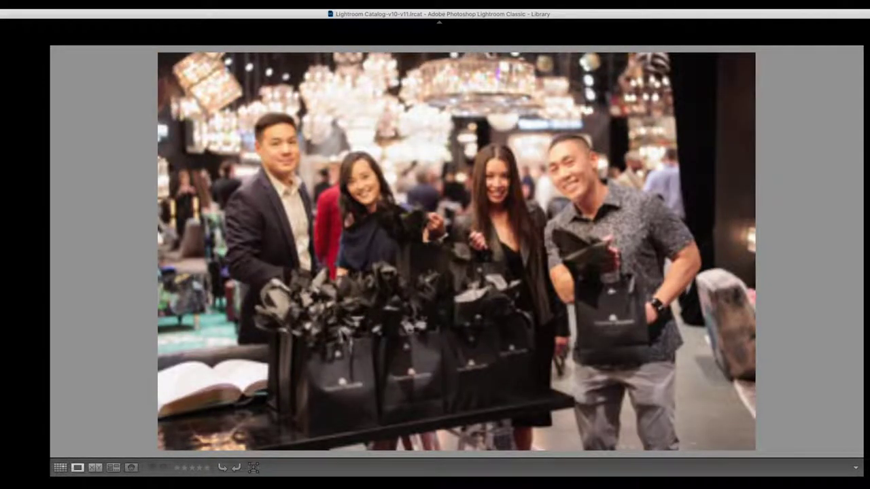
key("Left")
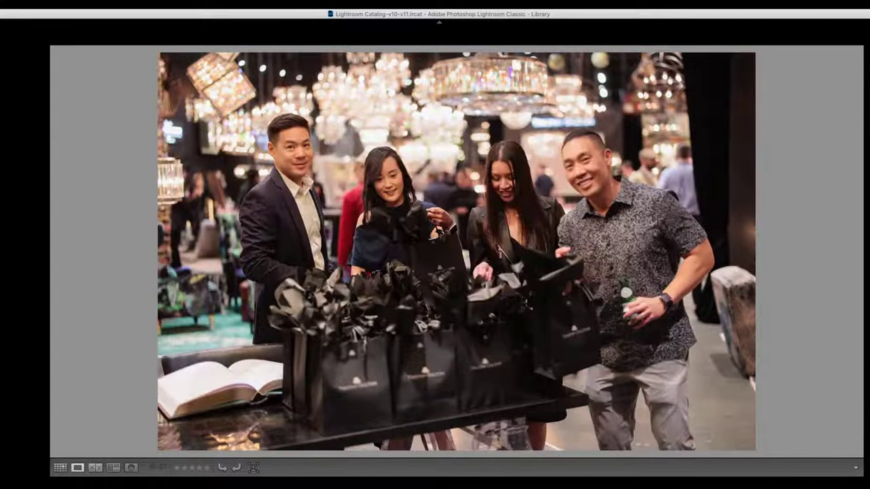
key("Right")
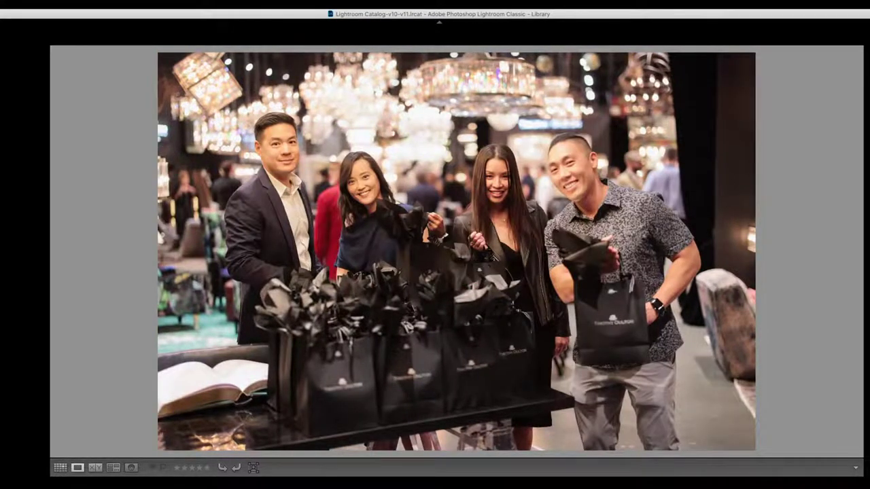
key("Left")
key("Right")
key("Right")
key("Right")
key("Right")
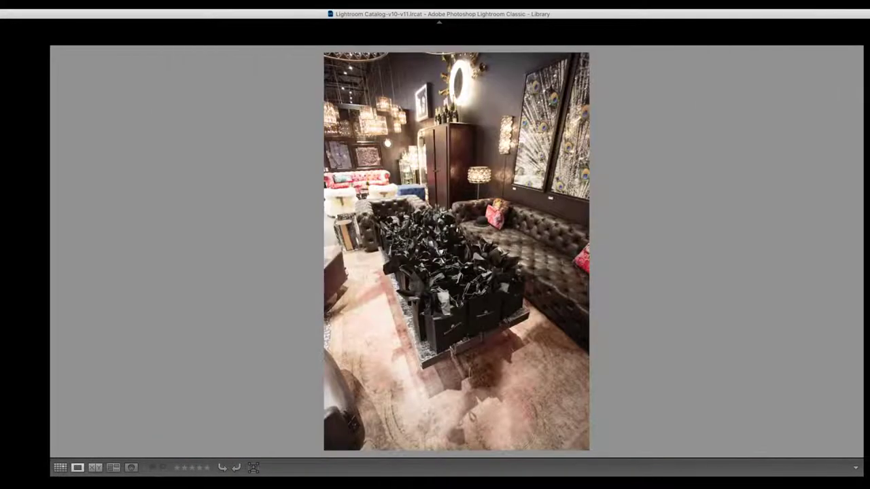
key("Right")
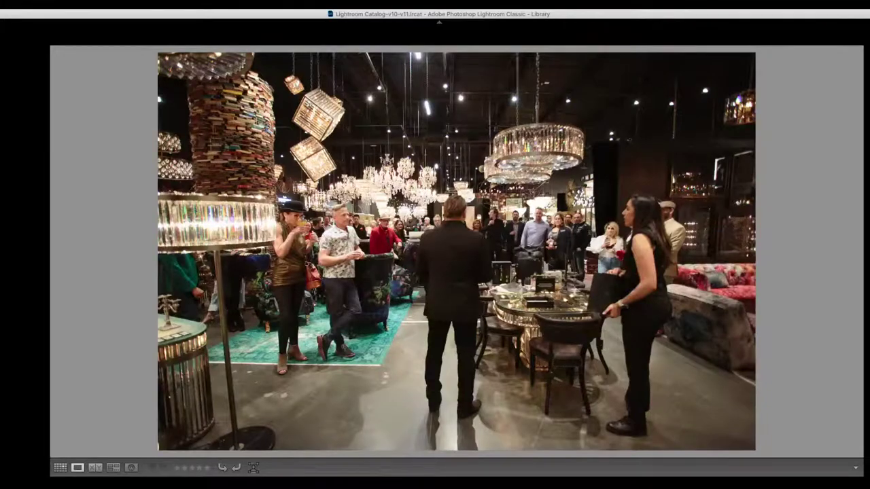
key("Right")
- Back in the thumbnail grid, give photo 480 a red label
key("g")
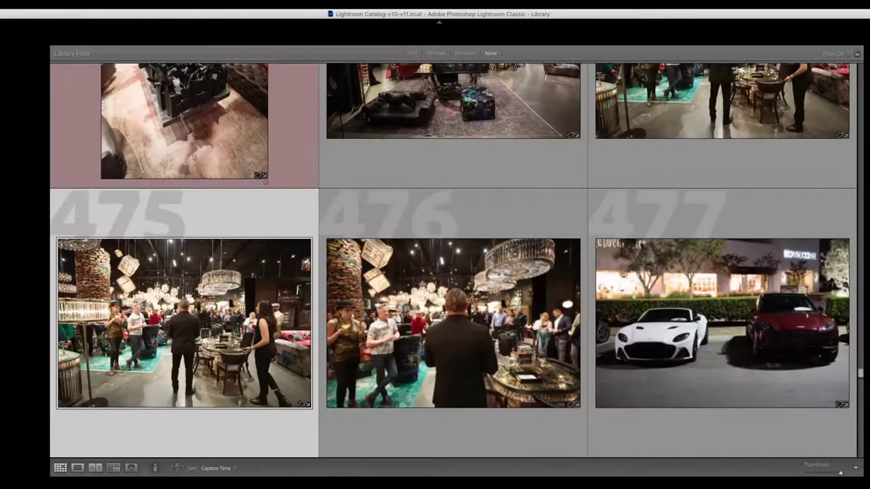
left_click(454, 323)
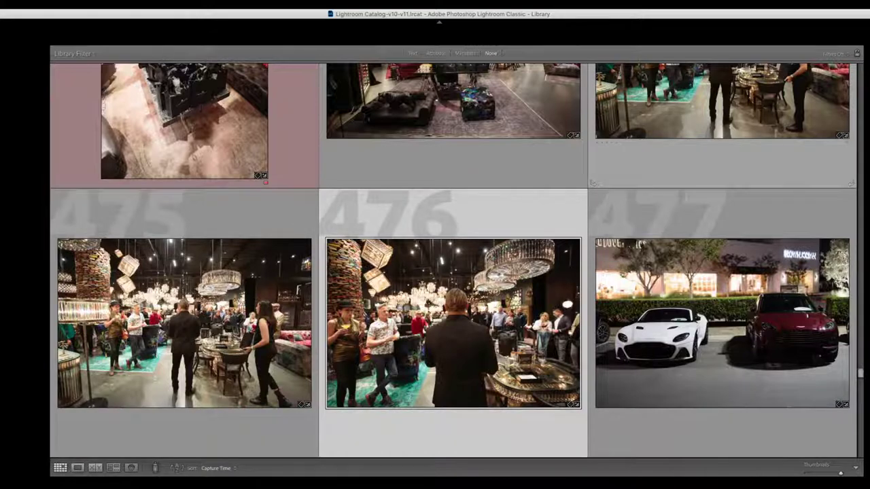
key("Down")
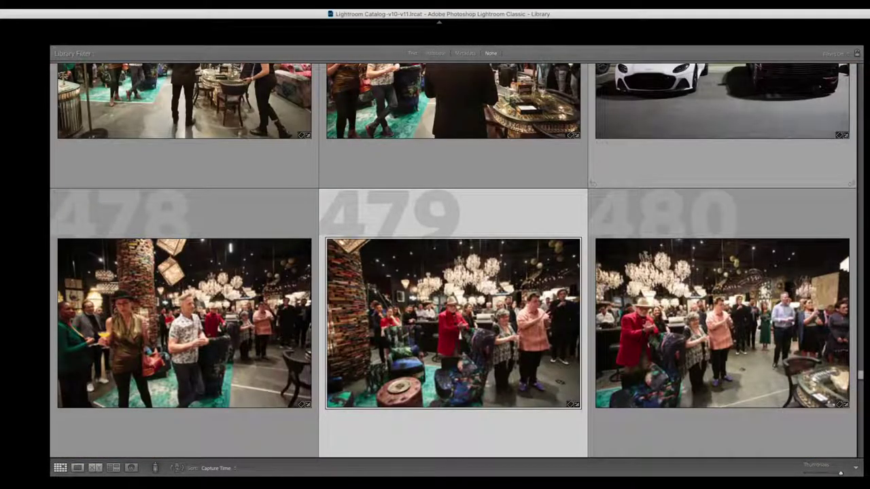
left_click(722, 323)
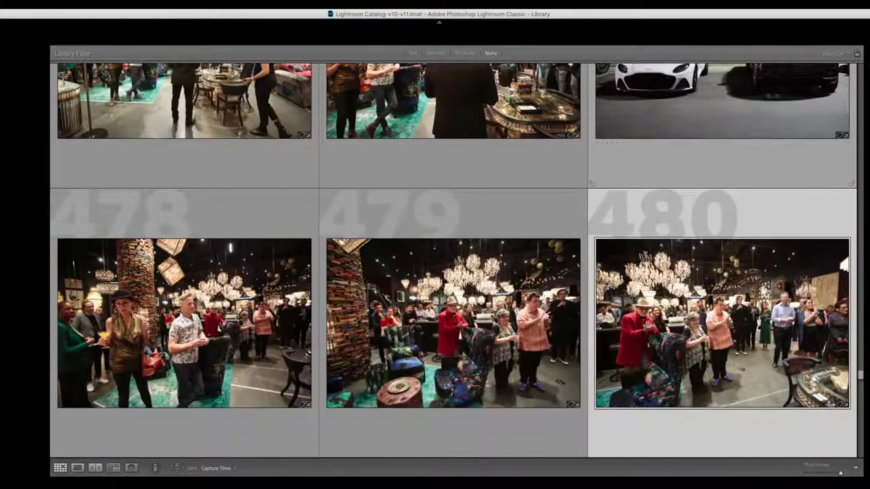
key("Right")
key("Left")
key("6")
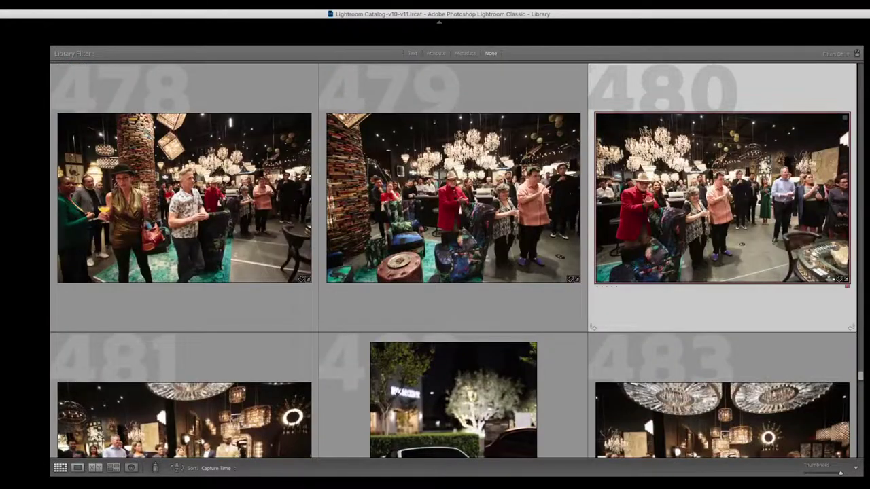
- Move to photo 486 and show it large in Loupe view
key("Right")
key("Right")
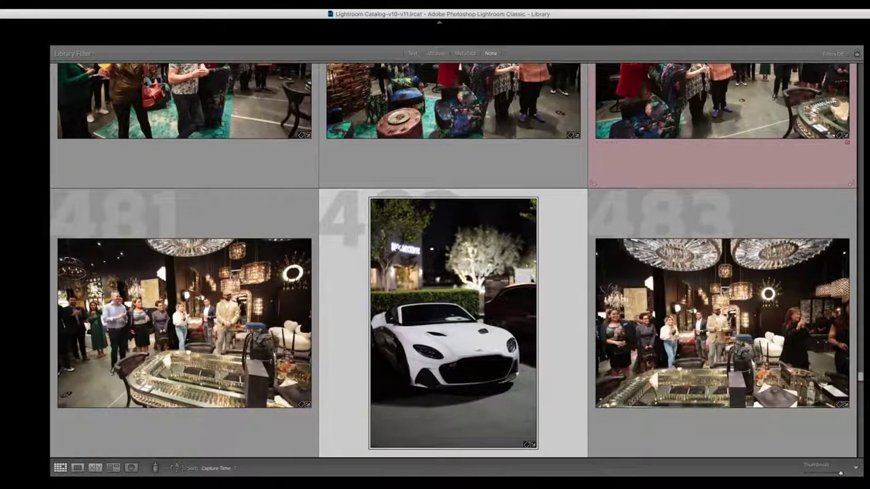
key("Down")
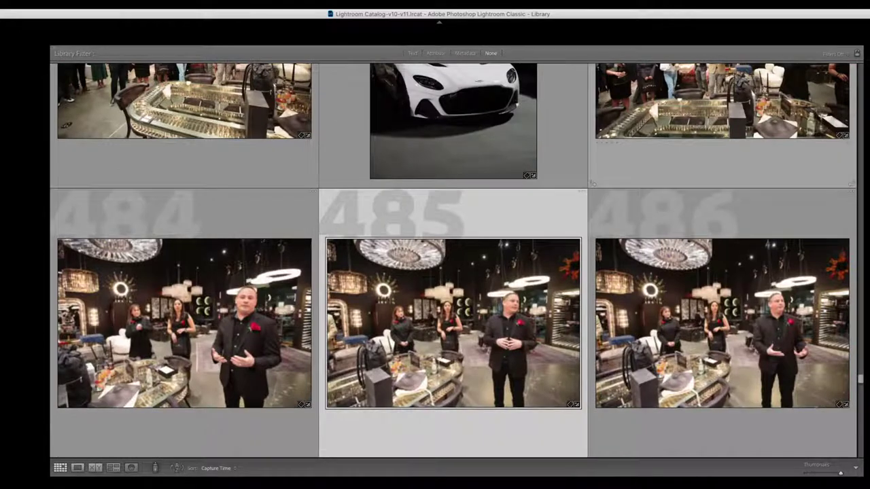
key("Right")
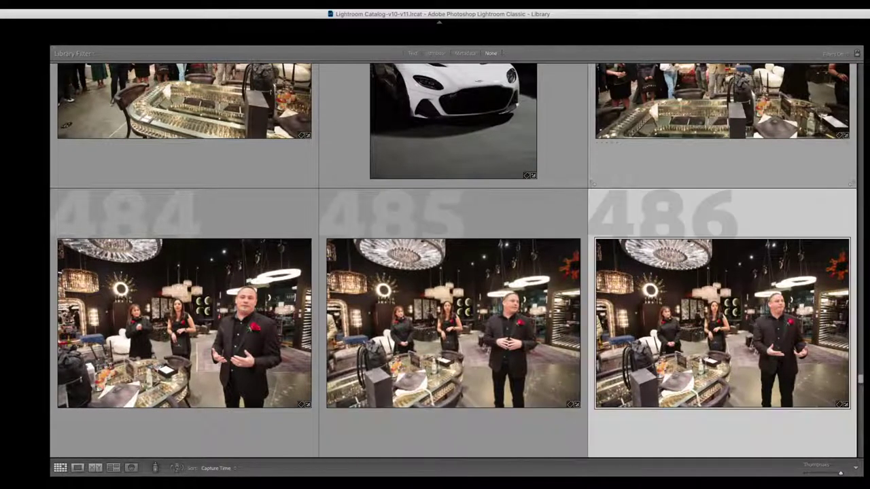
key("e")
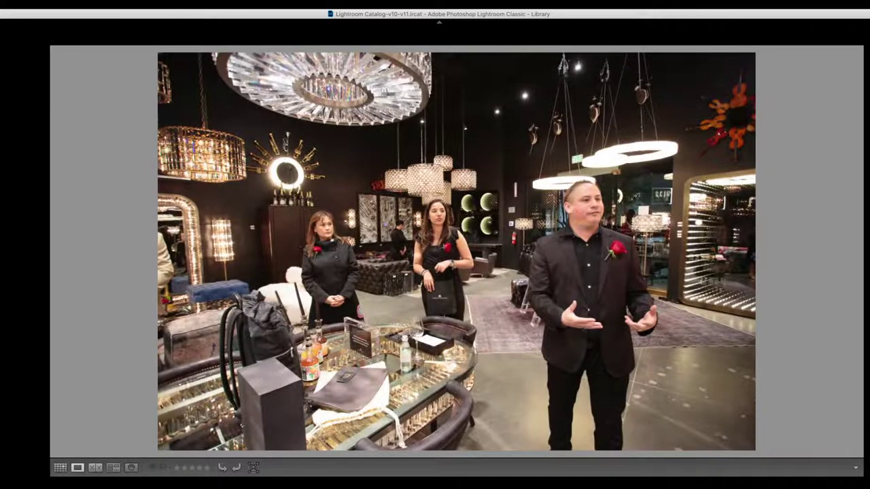
- Review the store interior, red car, chandelier crowd, bar and candles shots at full size
key("Right")
key("Left")
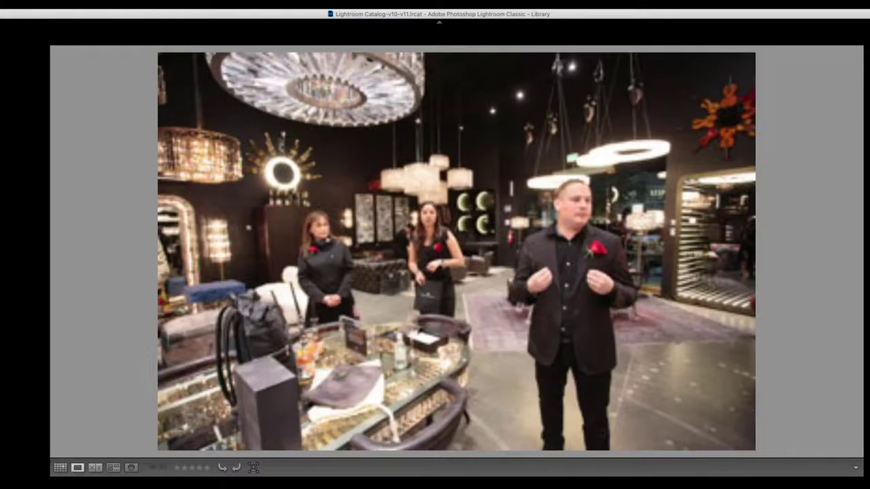
key("Right")
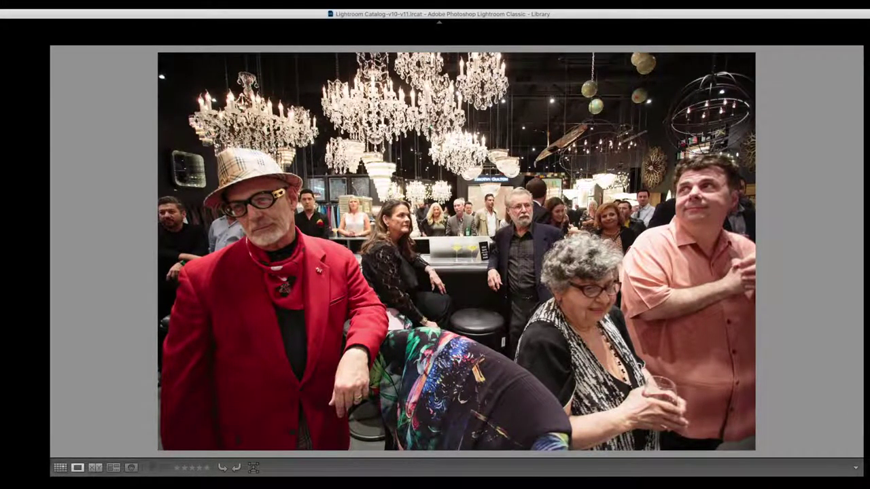
key("Right")
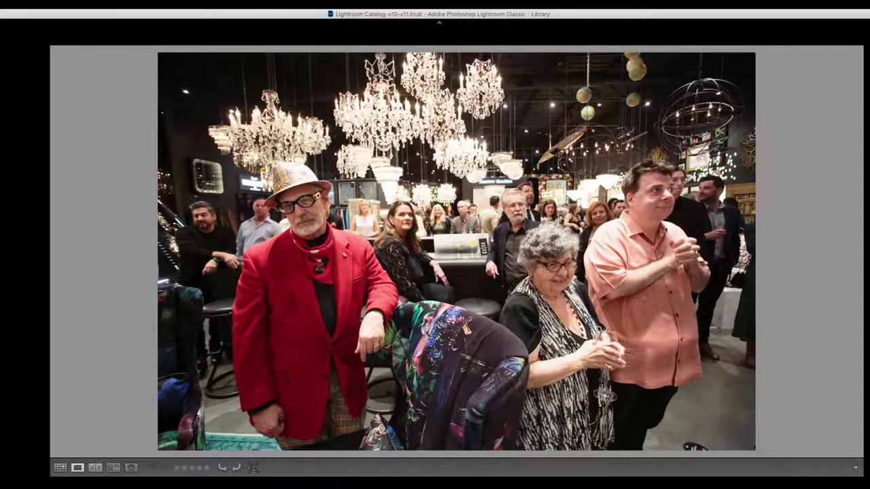
key("Right")
key("Right")
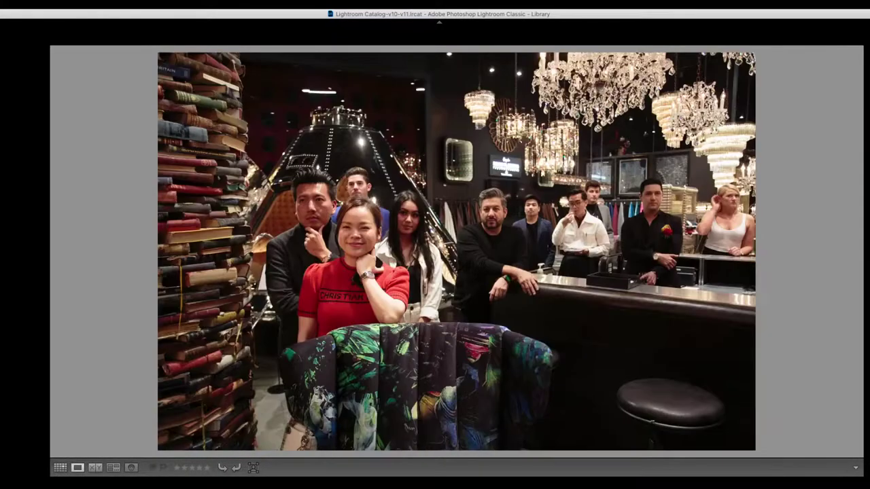
key("Right")
key("Left")
key("Right")
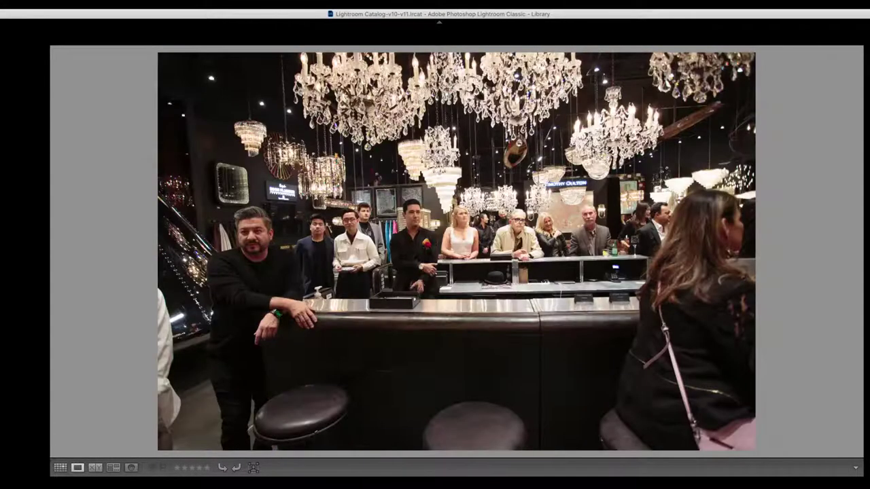
key("Right")
key("Left")
key("Right")
key("Left")
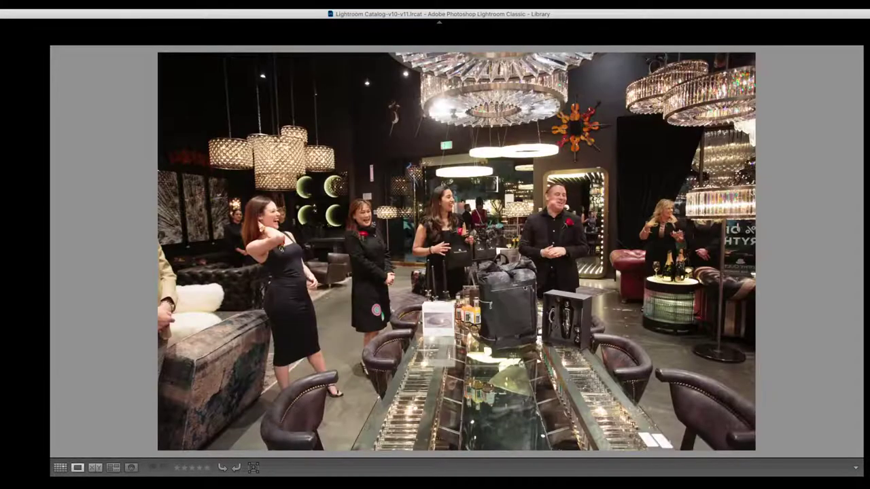
- Review the bar scene shots and the portraits of the man walking and covering his mouth
key("Left")
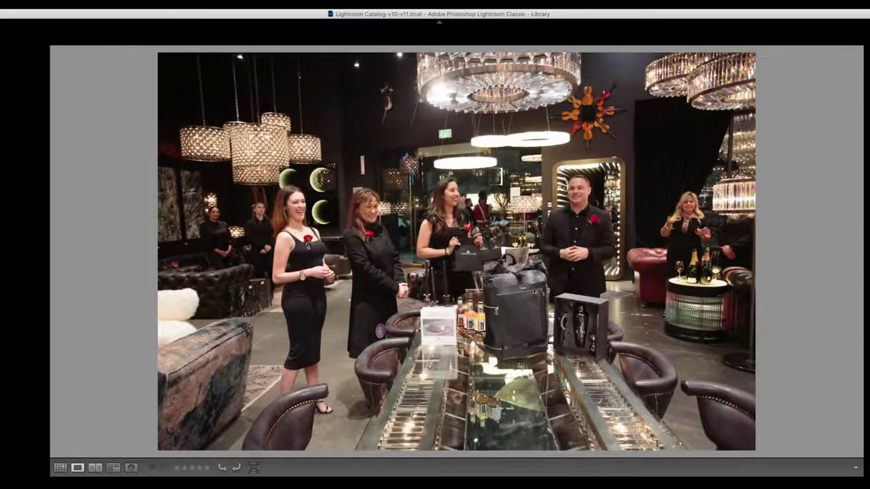
key("Left")
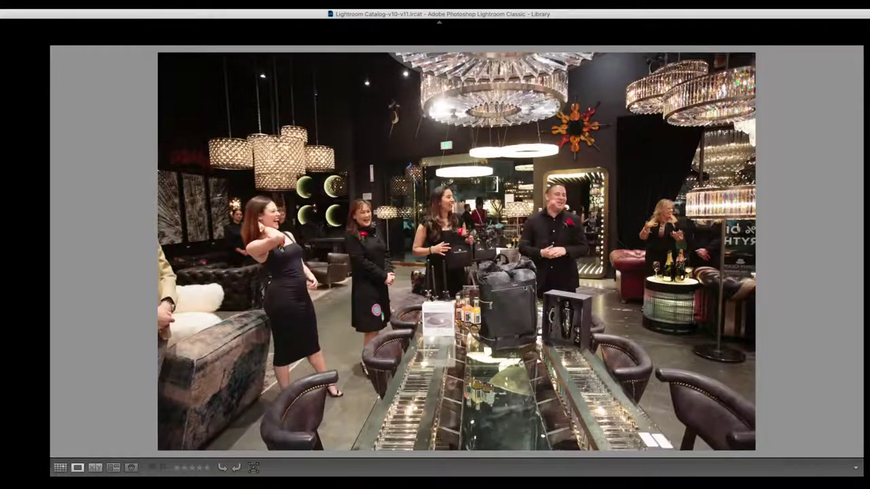
key("Left")
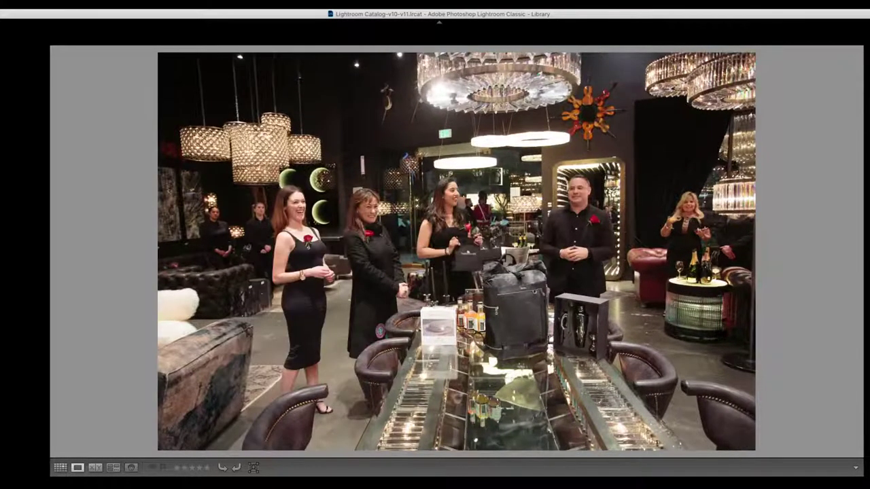
key("Left")
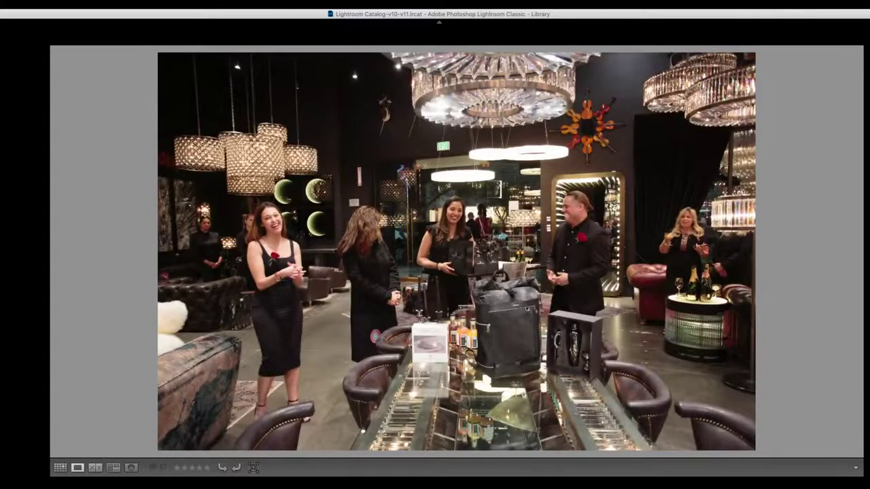
key("Left")
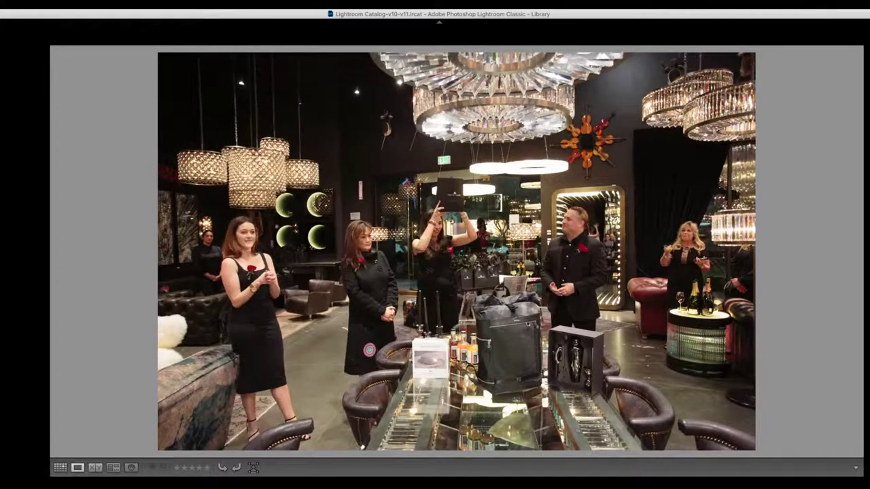
key("Left")
key("Right")
key("Left")
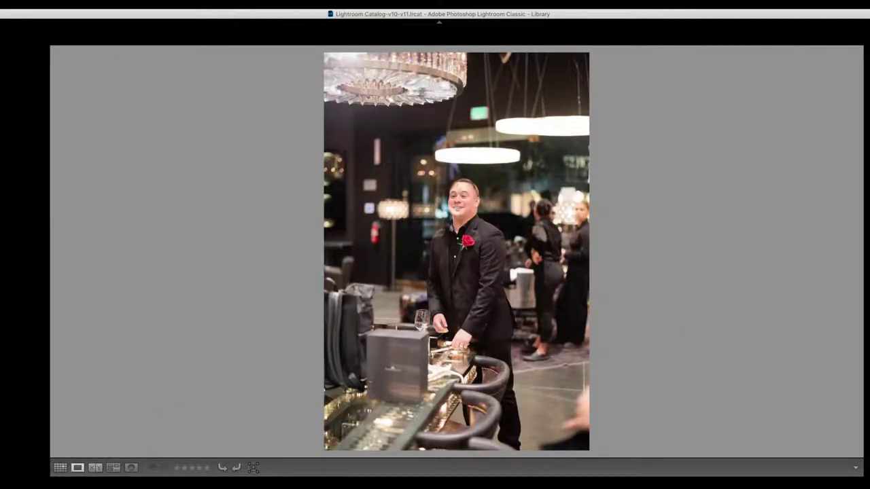
key("Left")
key("Right")
key("Left")
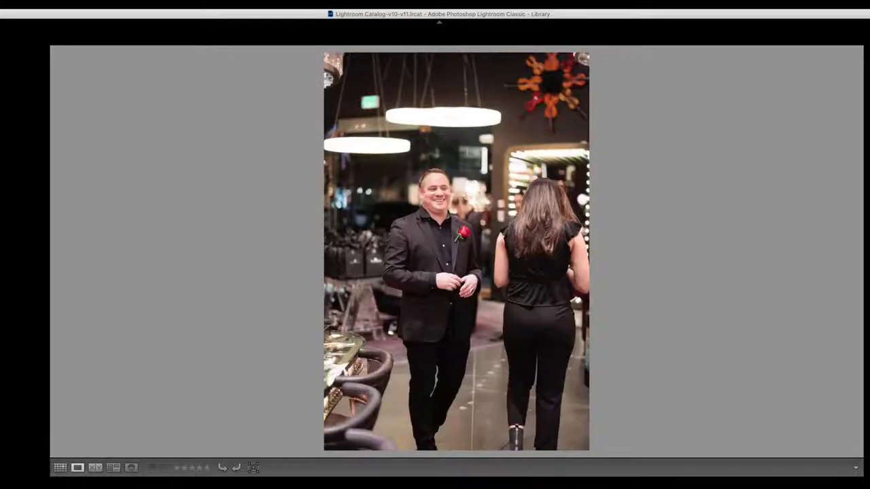
key("Left")
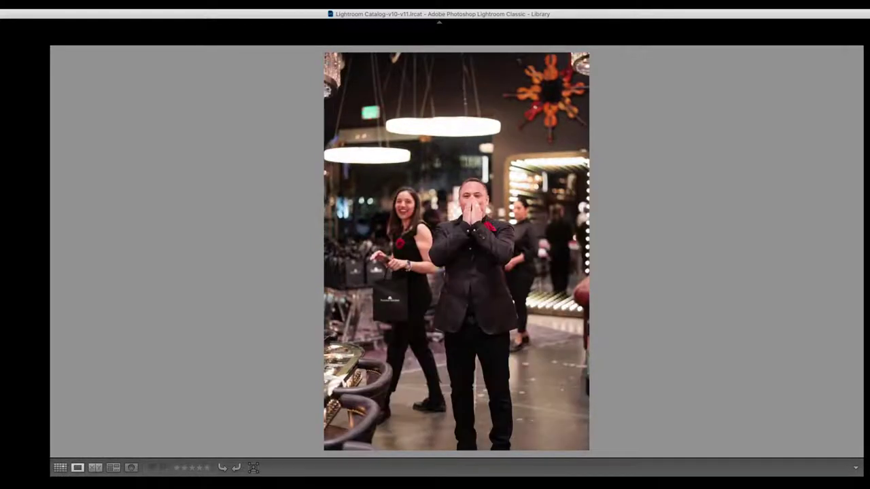
key("Left")
key("Left")
key("Left")
key("Right")
key("Left")
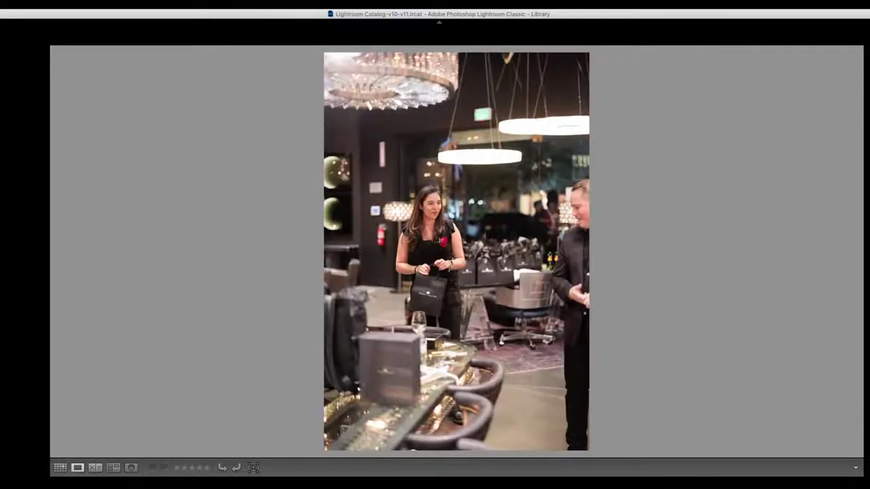
- Review the bag hand-over, woman with bag, red rose portrait and crowd bursts
key("Left")
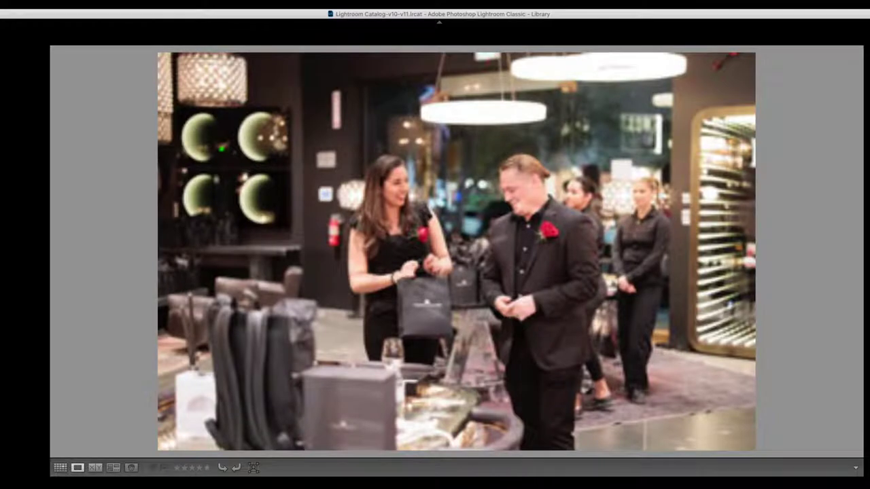
key("Left")
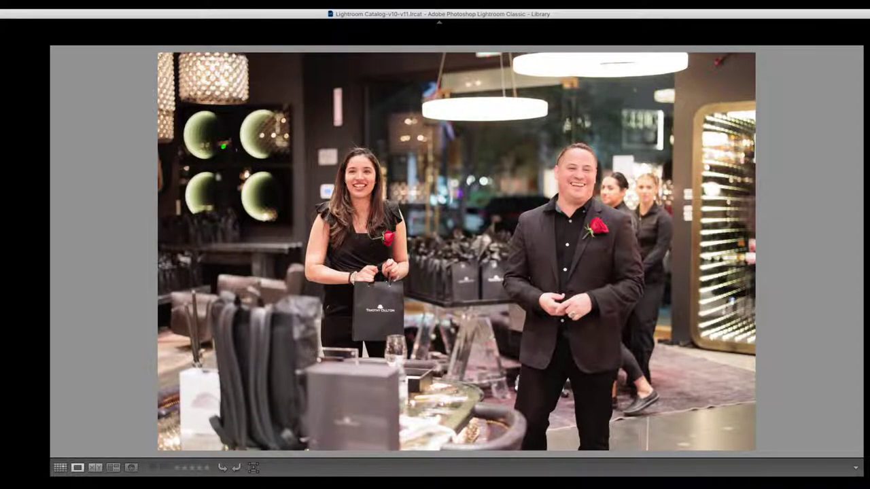
key("Left")
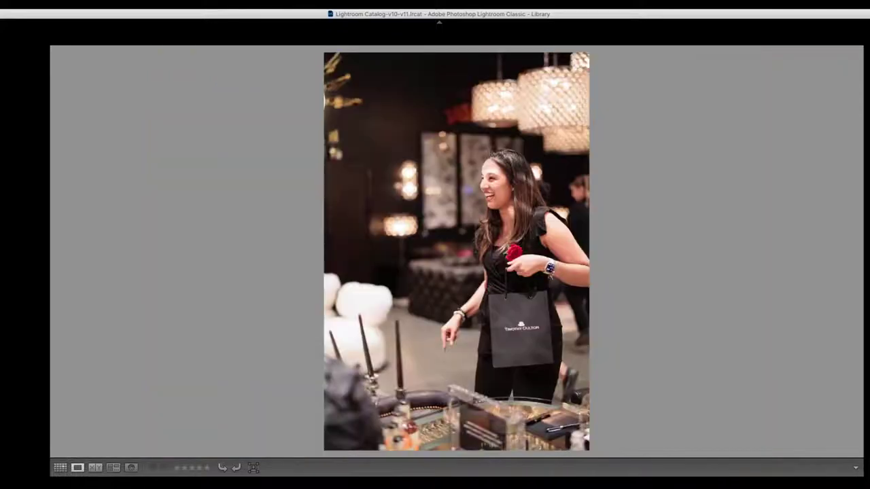
key("Left")
key("Left")
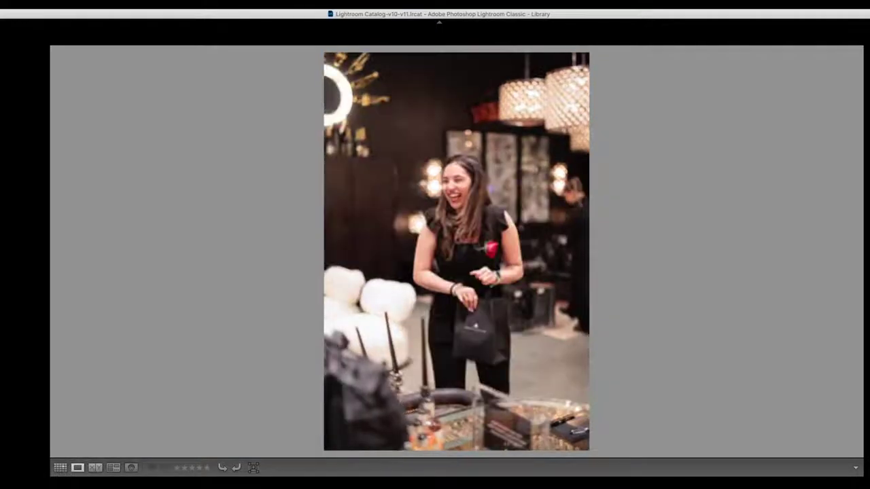
key("Left")
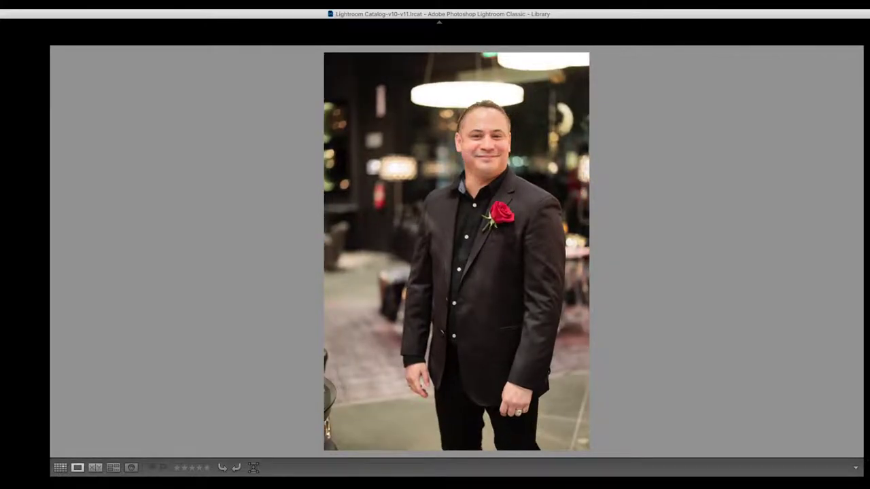
key("Left")
key("Left")
key("Right")
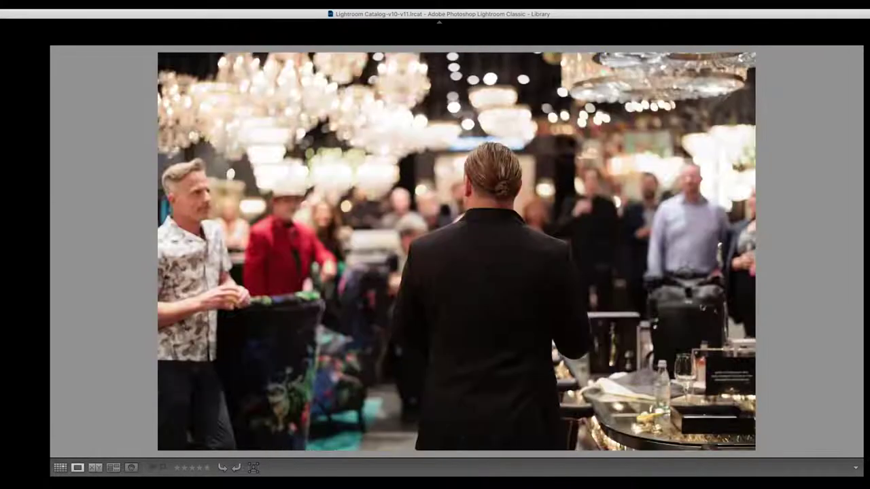
key("Left")
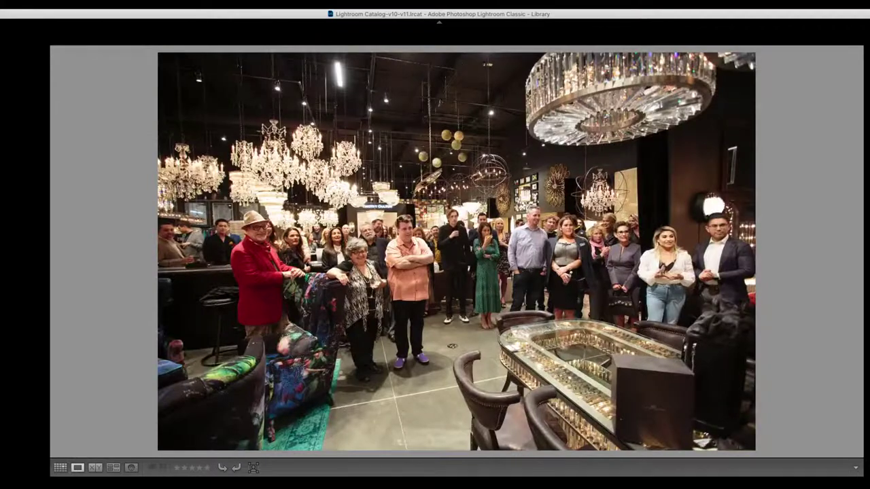
key("Left")
key("Left")
key("Left")
key("Left")
key("Left")
key("Left")
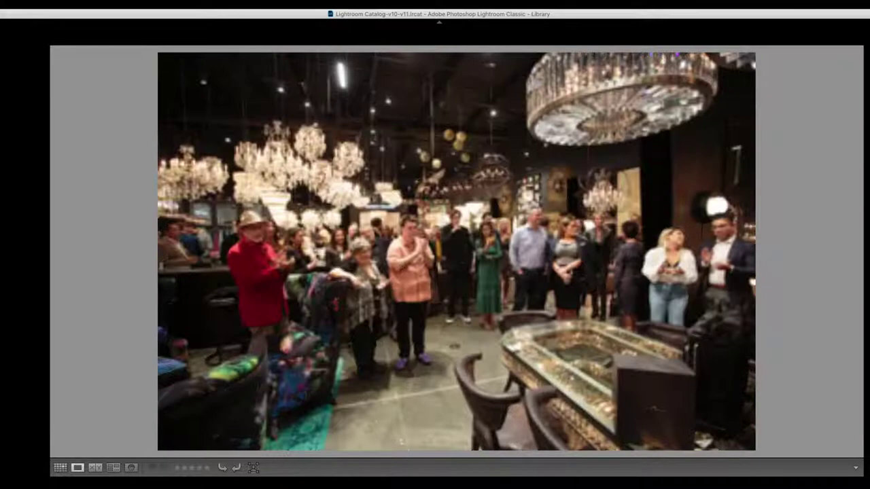
key("Left")
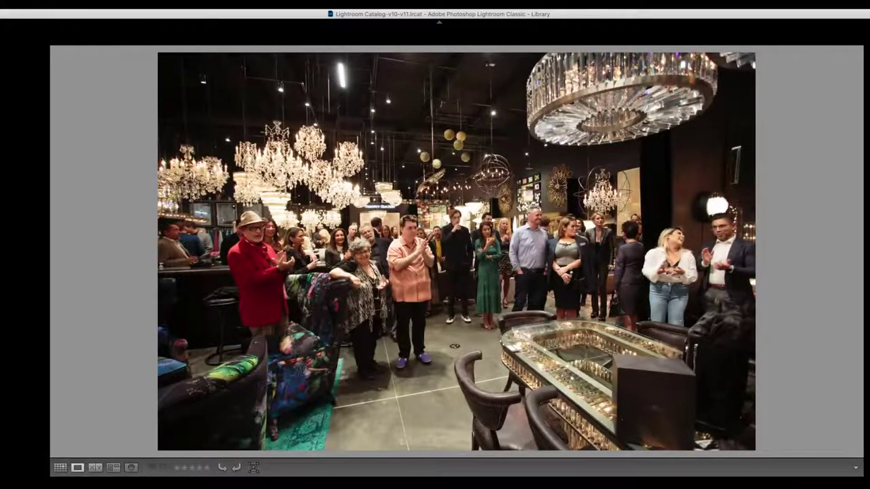
key("Left")
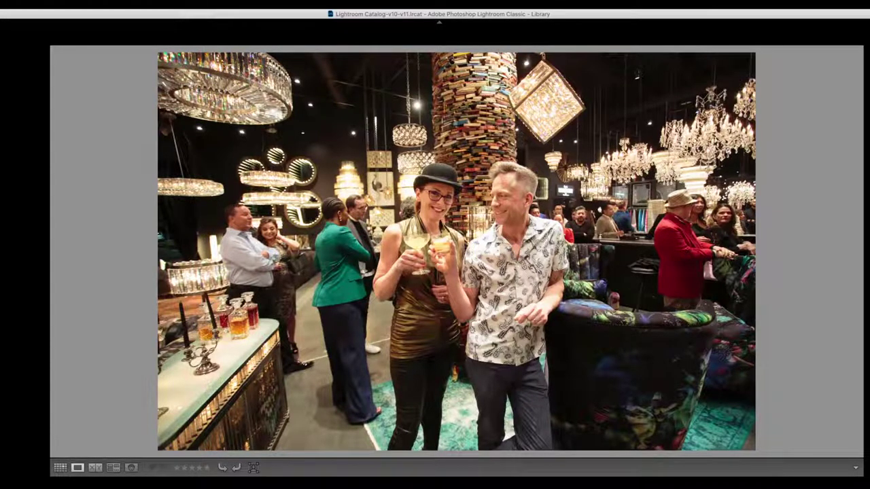
- Review the photos of the man holding a box and holding up a bottle
key("Left")
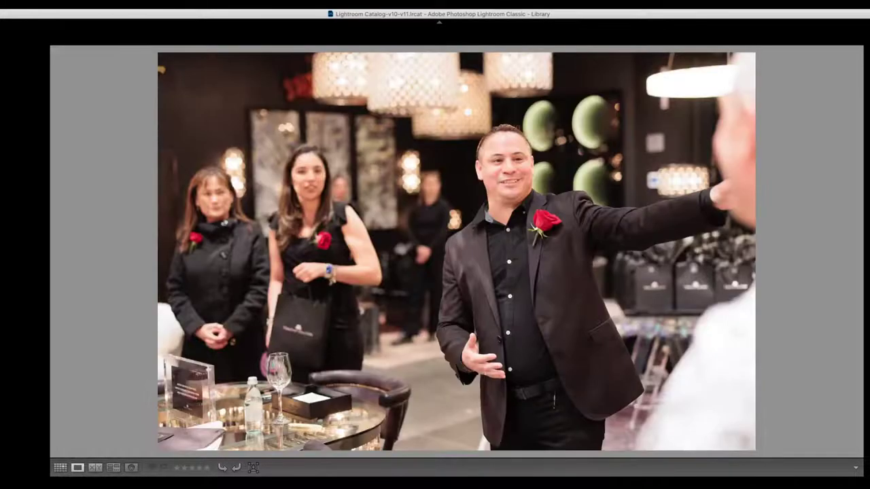
key("Left")
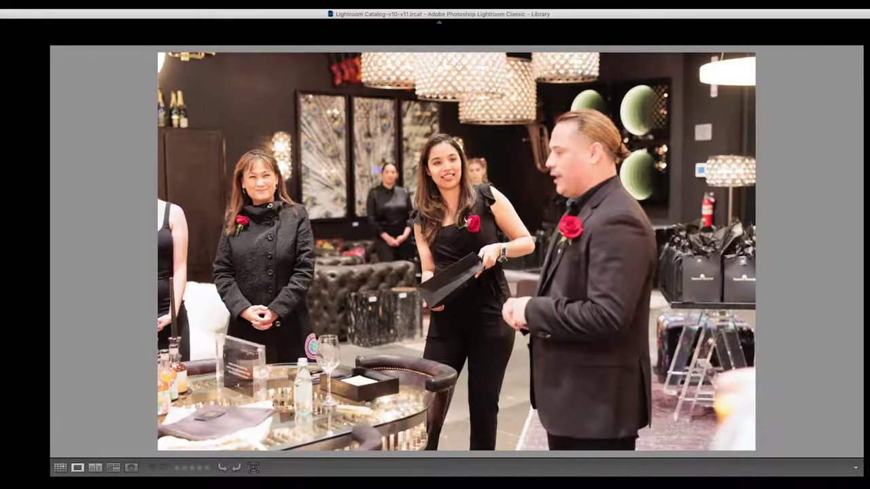
key("Left")
key("Left")
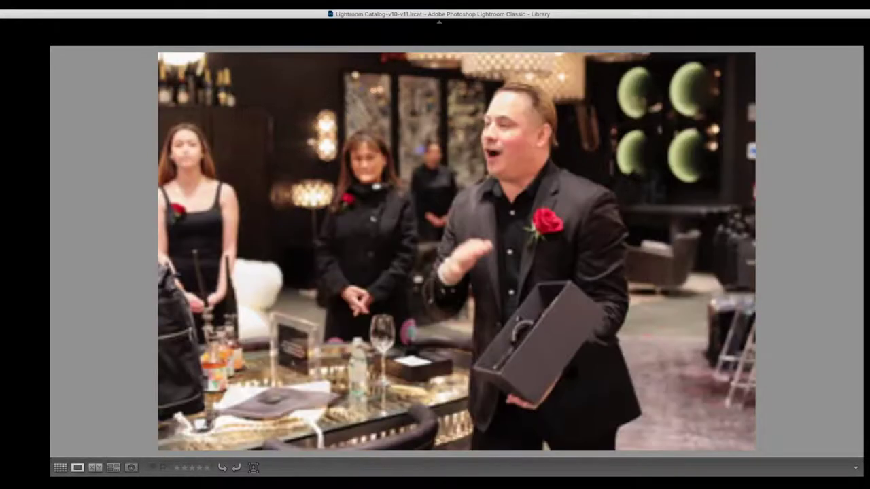
key("Left")
key("Left")
key("Left")
key("Left")
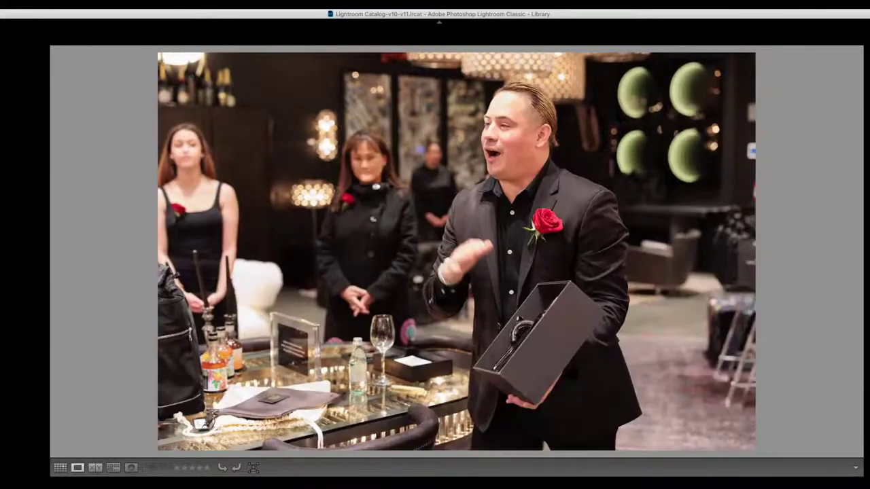
key("Left")
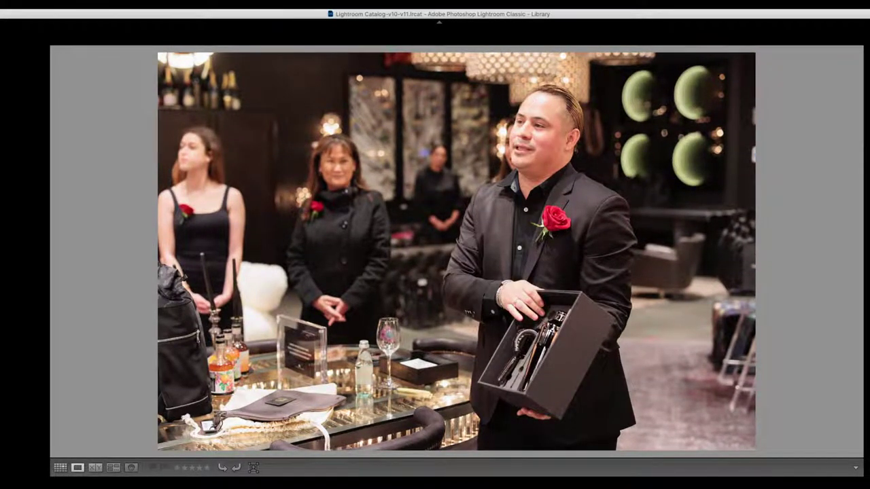
key("Left")
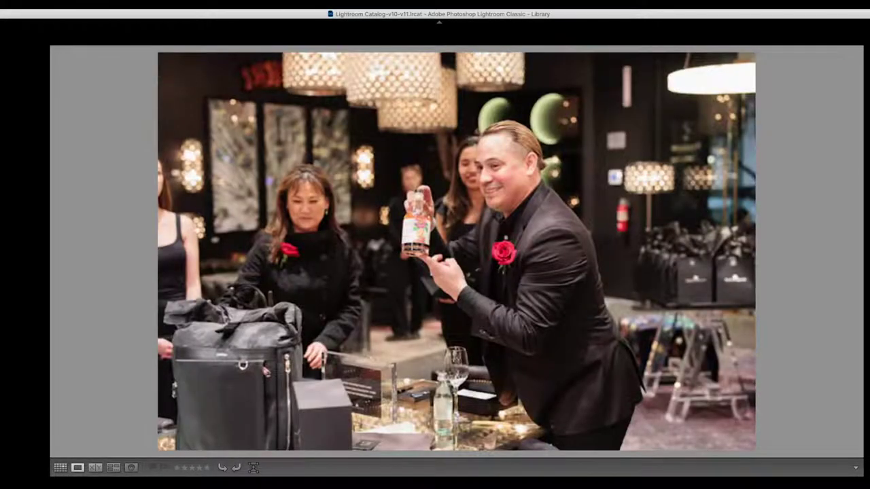
key("Left")
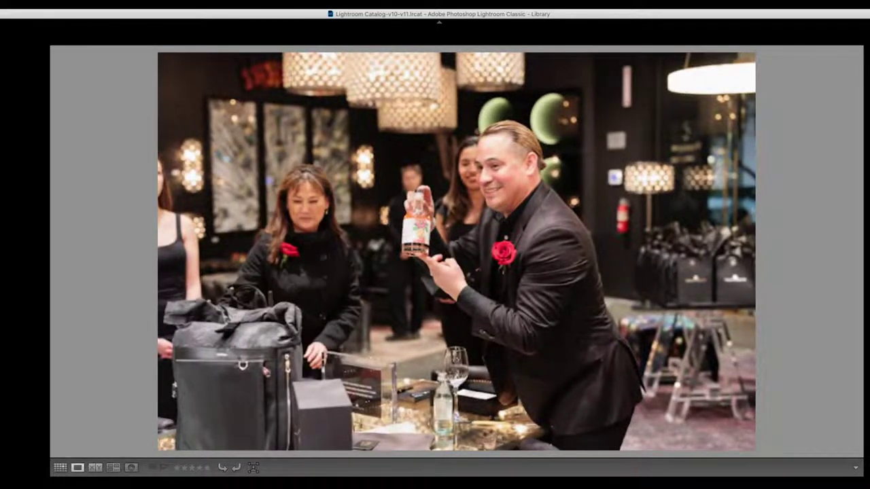
- Back in the grid, give photo 539 a red label
key("g")
key("Down")
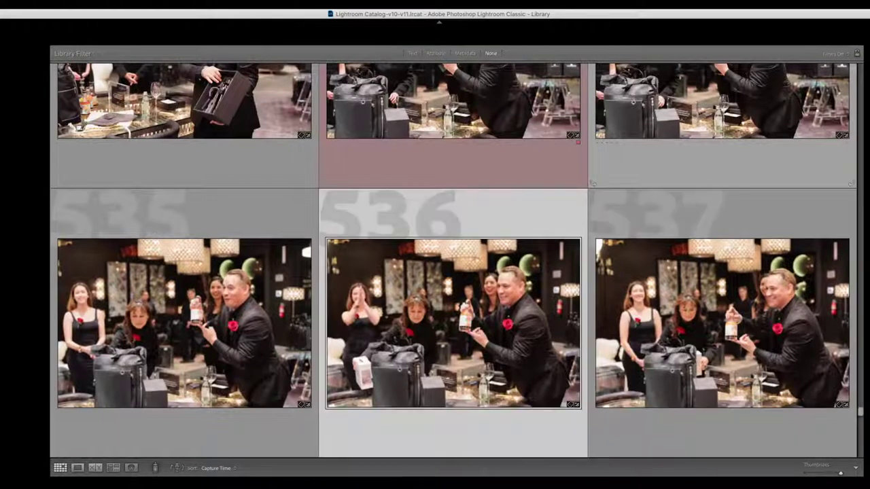
key("Down")
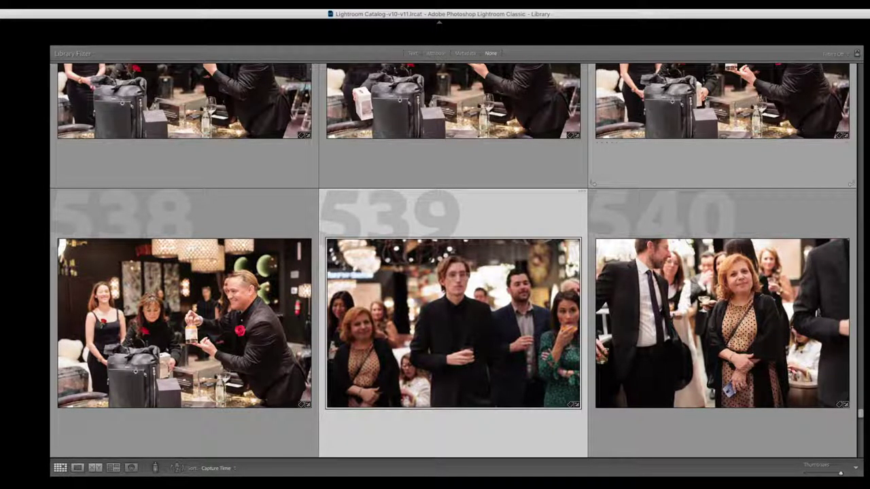
key("6")
- Give photos 541 and 542 red labels
key("Down")
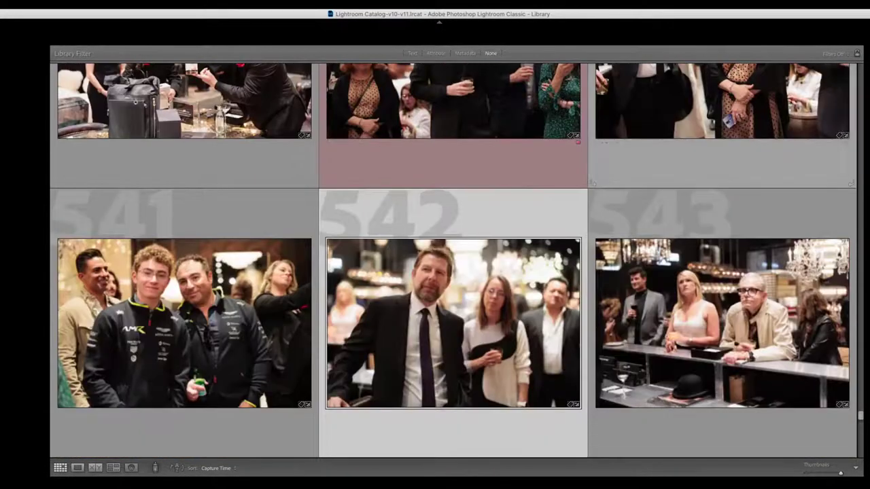
key("Left")
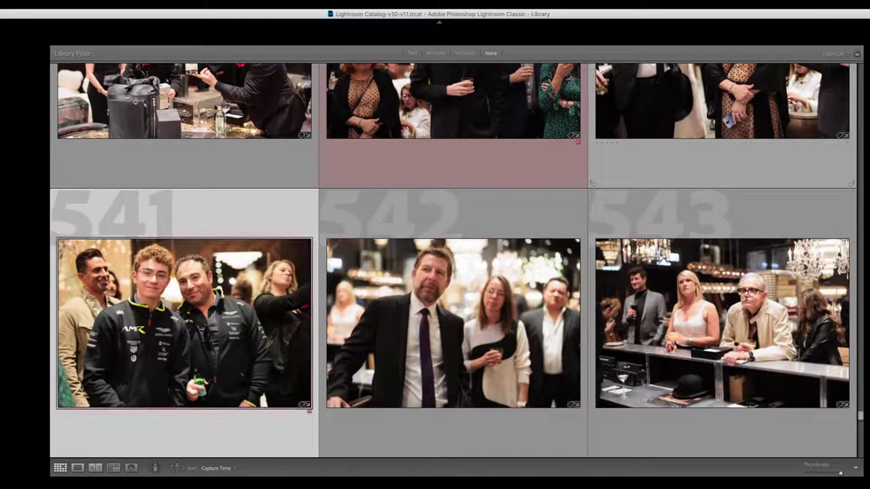
key("6")
key("Right")
key("6")
- Preview photo 545 full size, then return to the grid
key("Right")
key("Right")
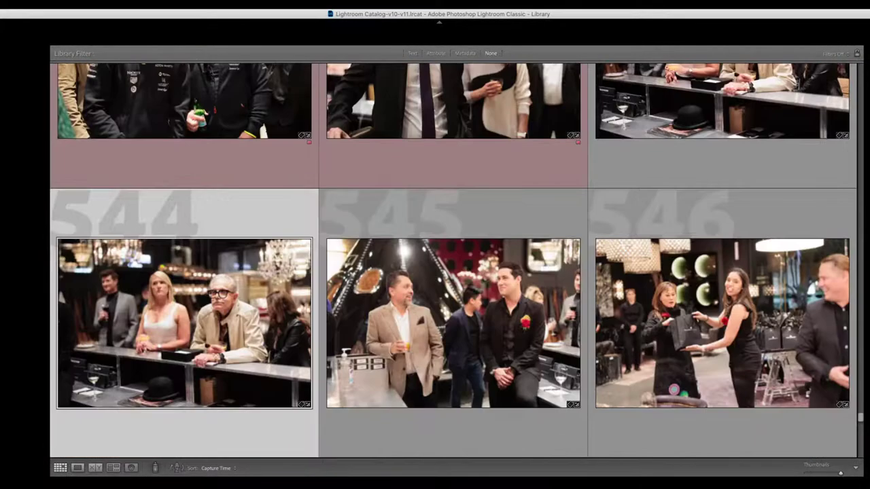
key("Right")
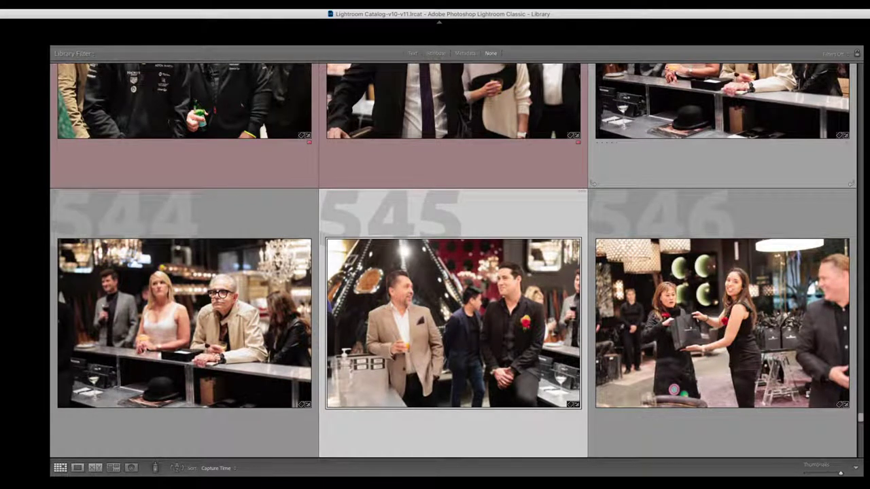
key("e")
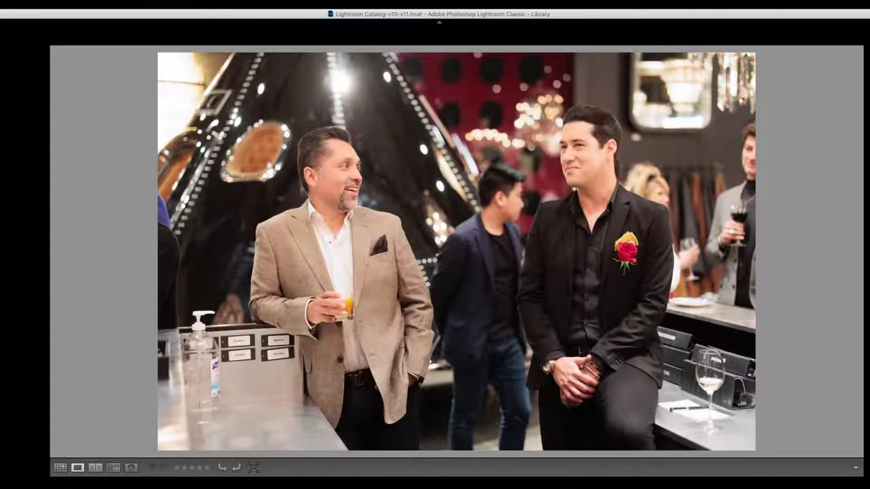
key("g")
- Give photo 546 a red label
key("Right")
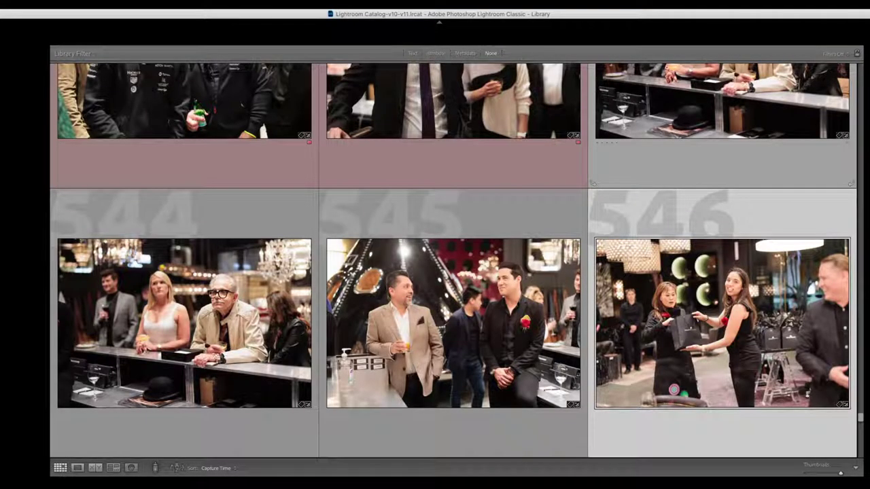
key("Down")
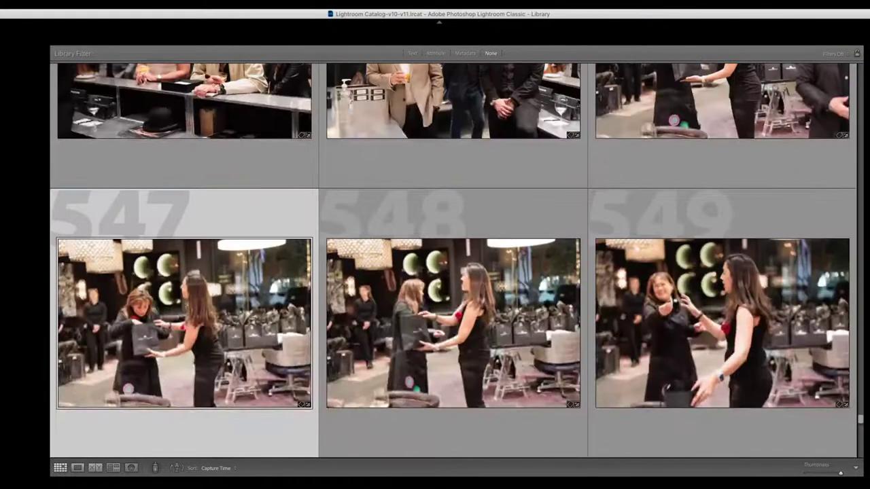
key("Up")
- Step through photos 547 to 554 and open the bar photo full size
key("Right")
key("Right")
key("Right")
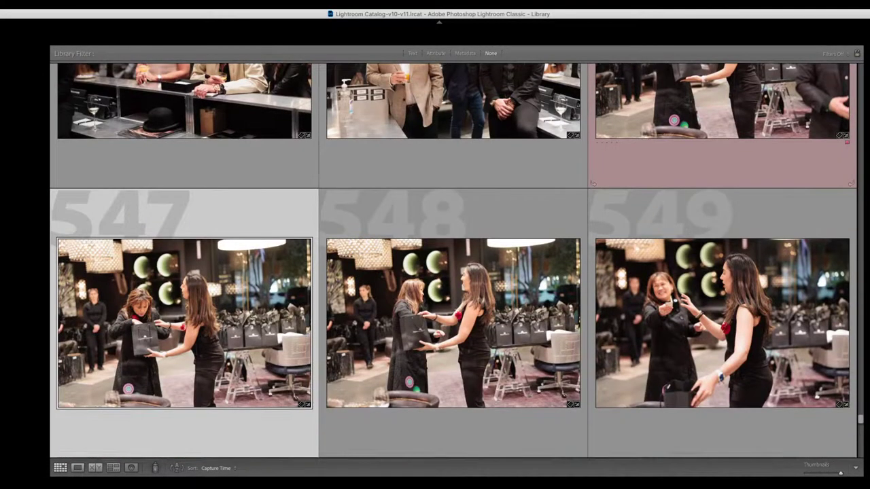
key("Left")
key("Down")
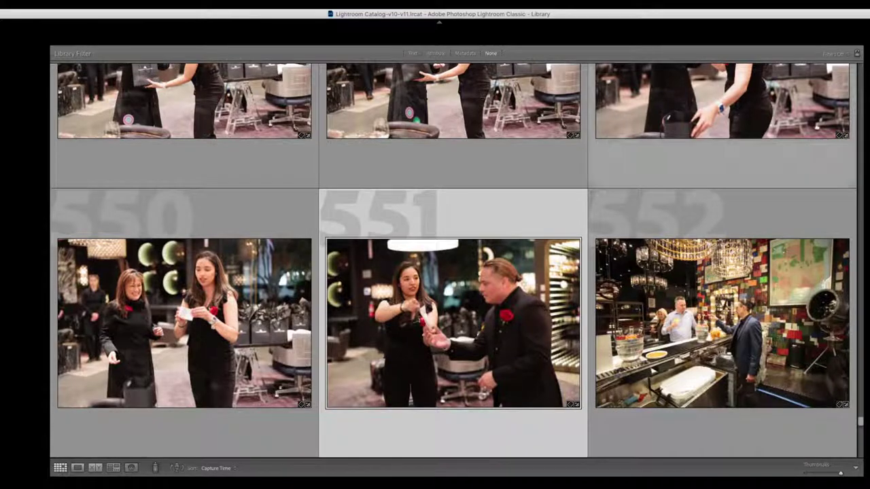
key("Down")
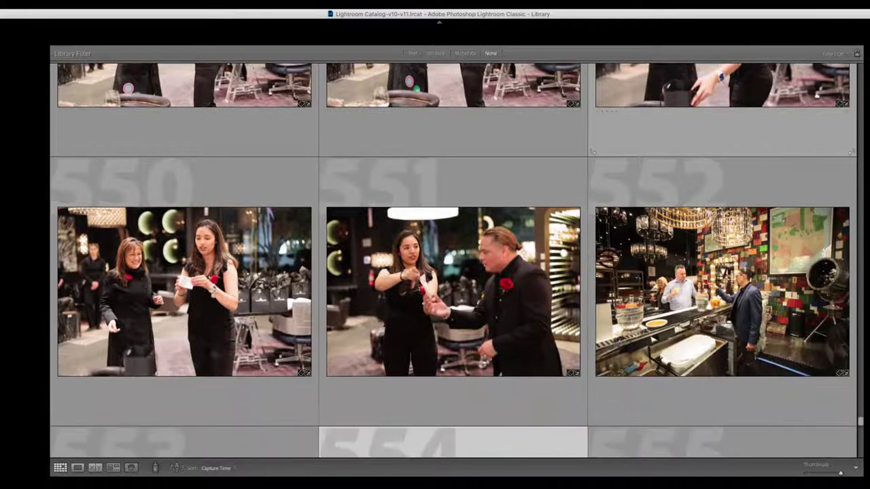
key("Up")
key("e")
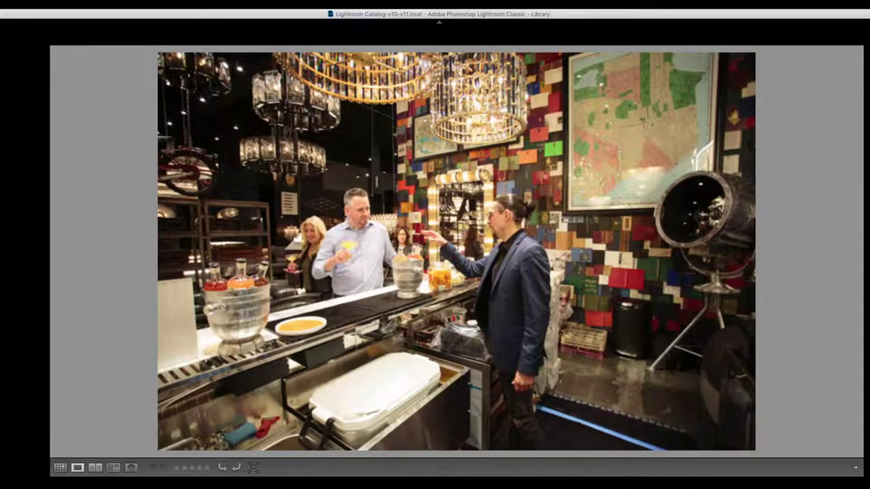
- Flip through the bar and couple burst frames, then compare two burst frames side by side
key("Right")
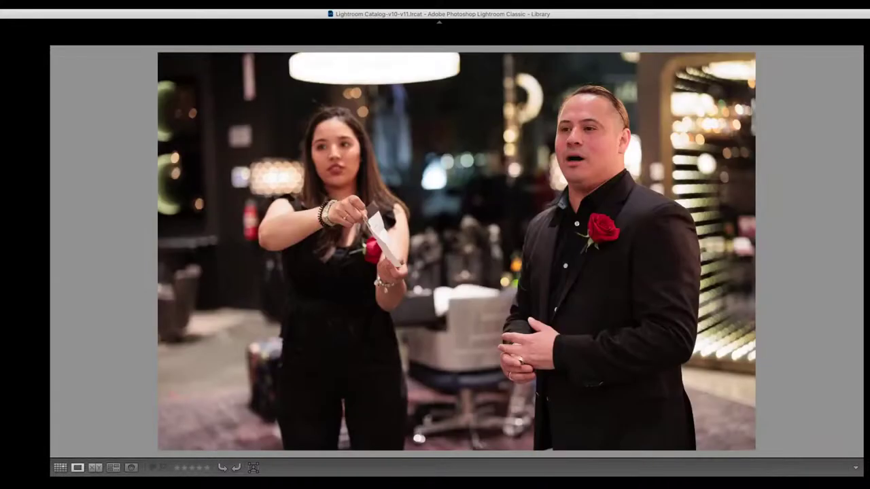
key("Left")
key("Right")
key("Right")
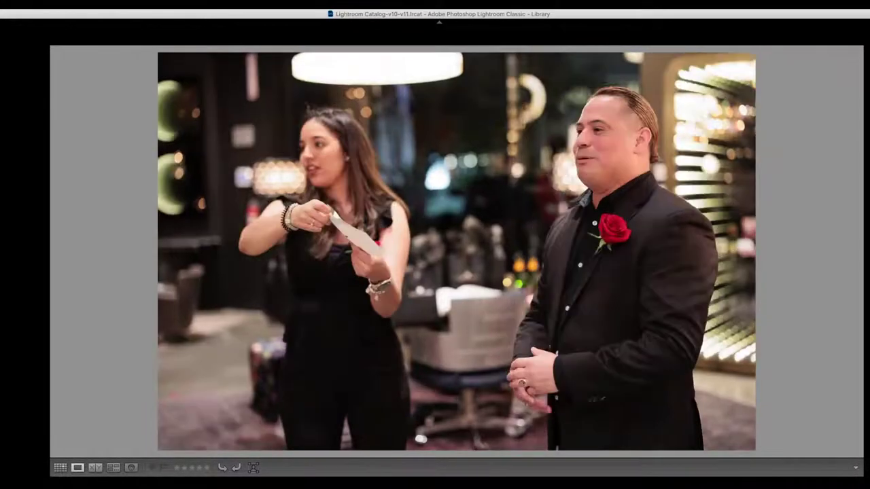
key("Left")
key("Right")
key("Right")
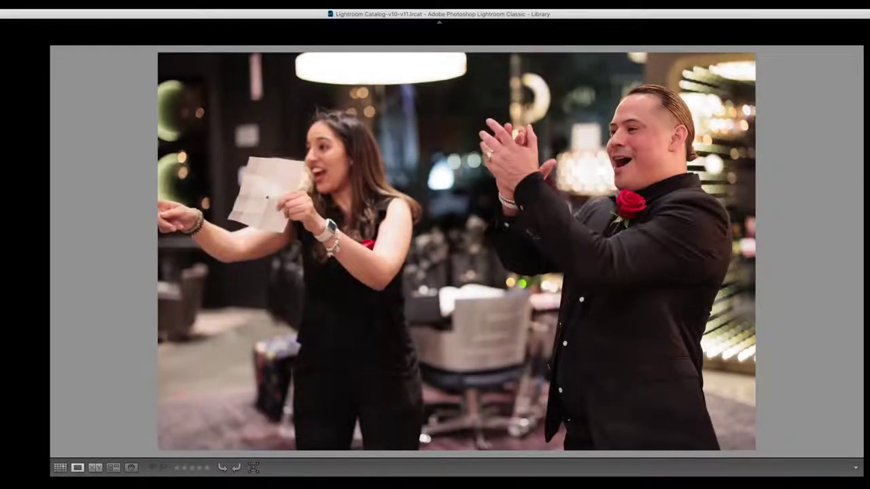
key("Right")
key("Left")
key("c")
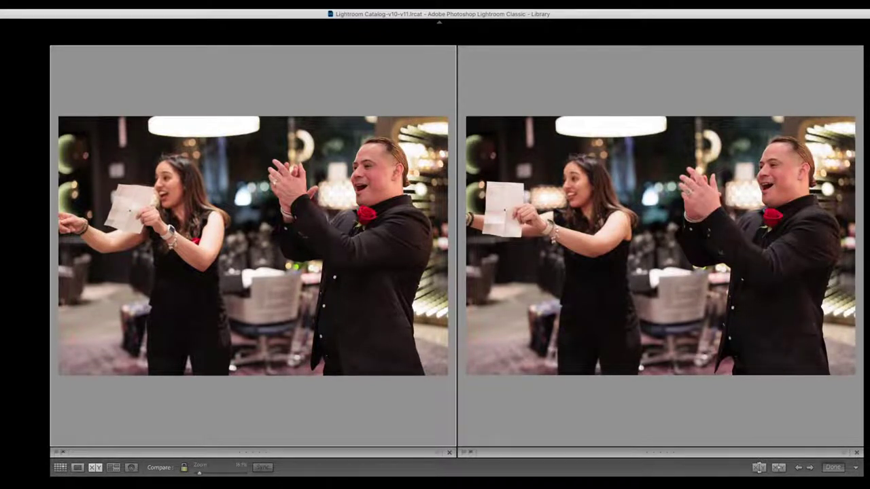
- Cycle the right-hand candidate through the hands-raised, raised-paper and laughing women frames
key("Right")
key("Right")
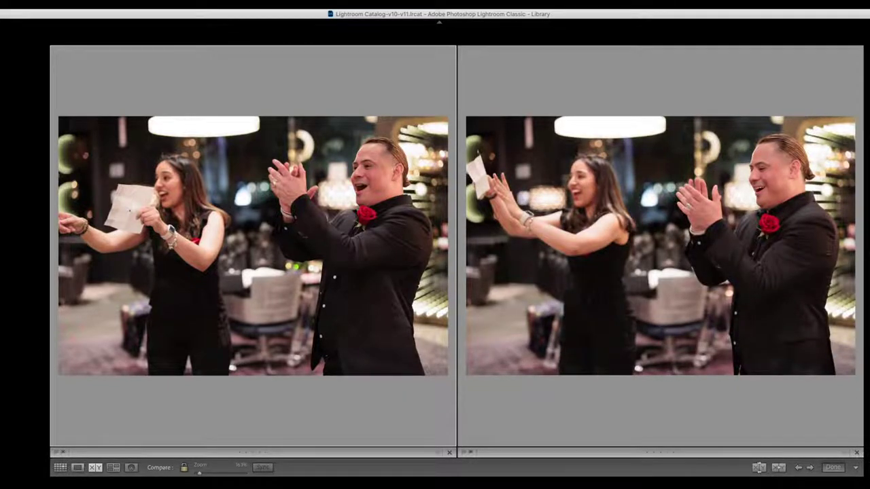
key("Right")
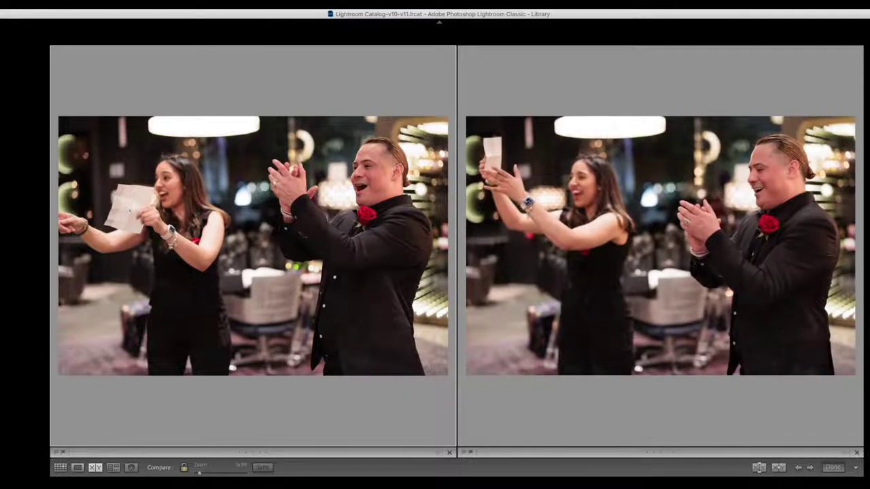
key("Right")
key("Right")
key("Right")
key("Left")
key("Left")
key("Left")
key("Right")
key("Right")
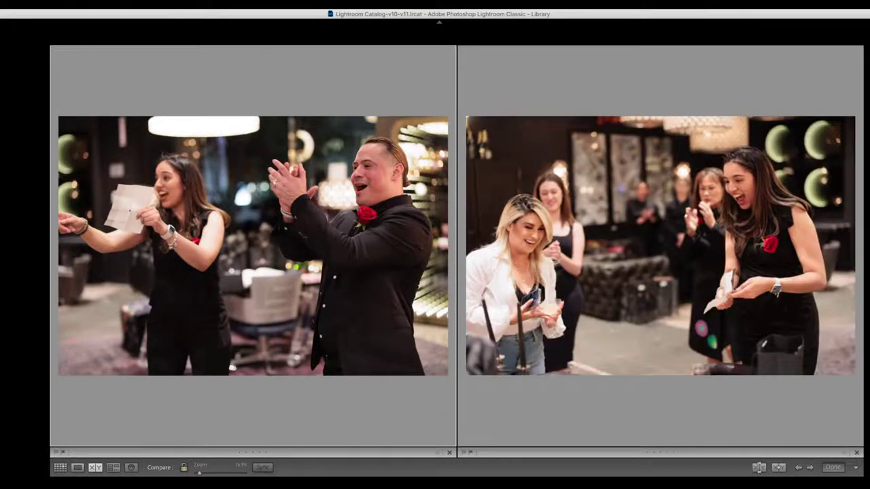
- View the left frame alone, step through the burst, and return to the grid at photos 565–567
key("e")
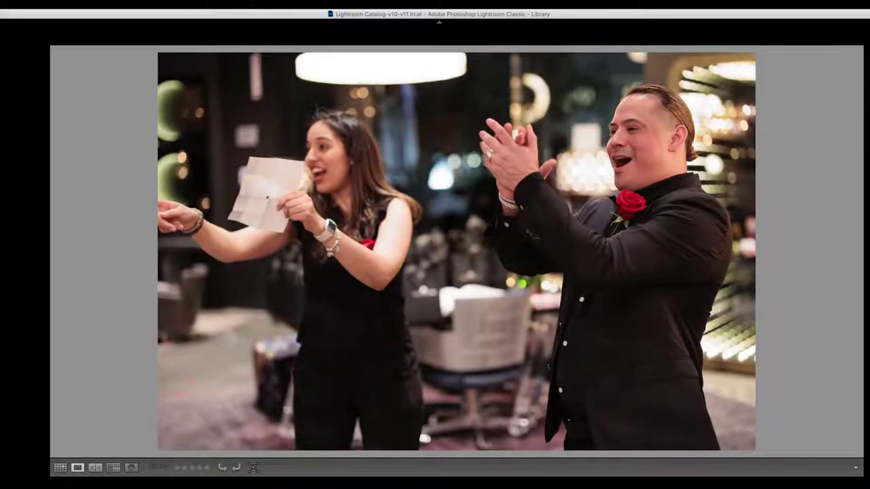
key("Right")
key("Right")
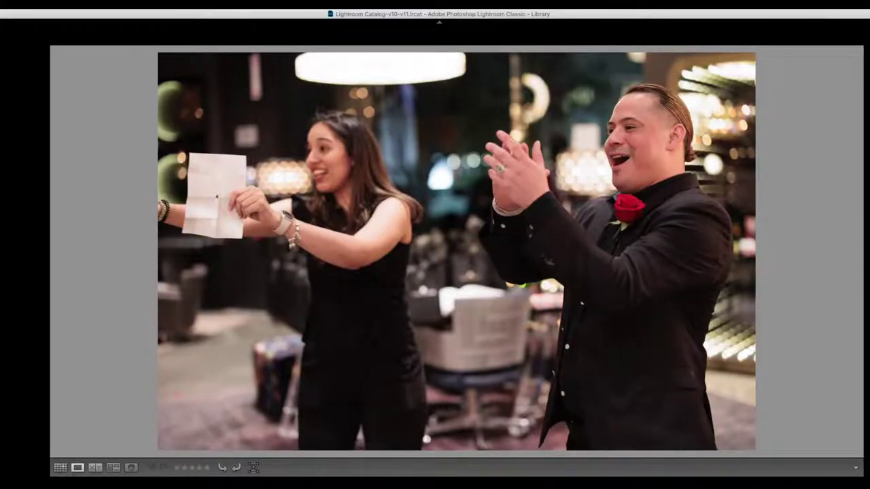
key("Right")
key("Right")
key("Right")
key("Right")
key("Right")
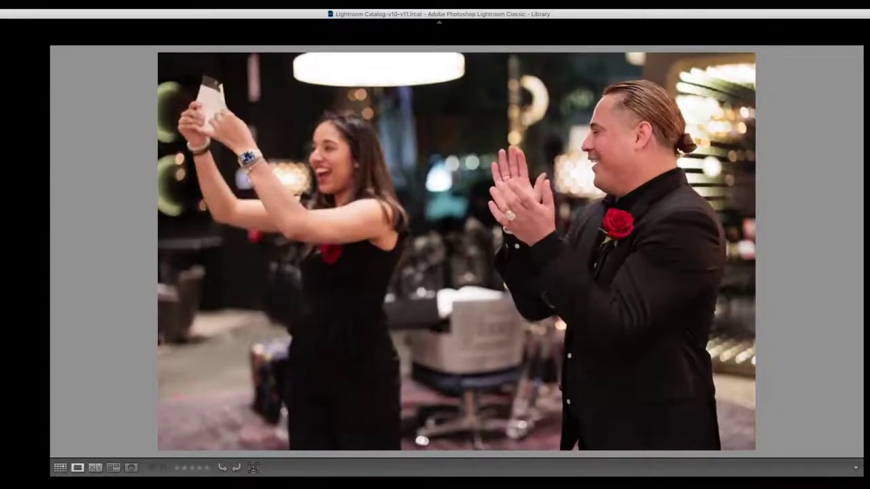
key("Right")
key("Right")
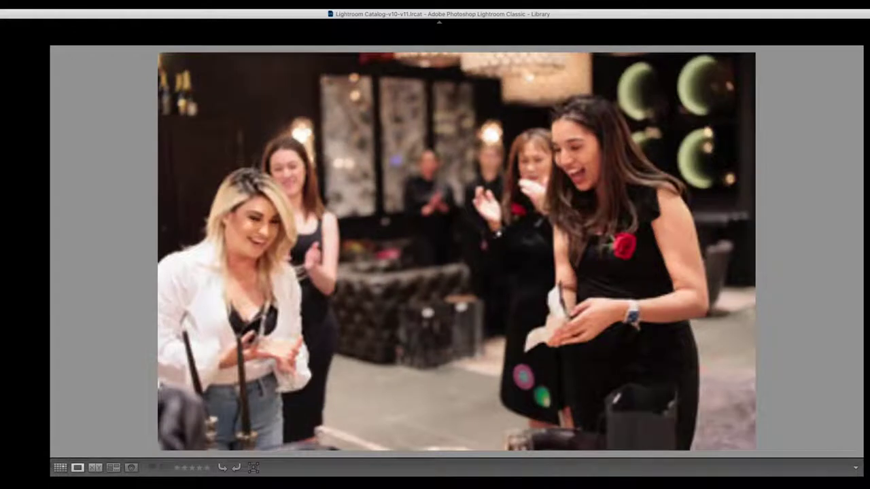
key("g")
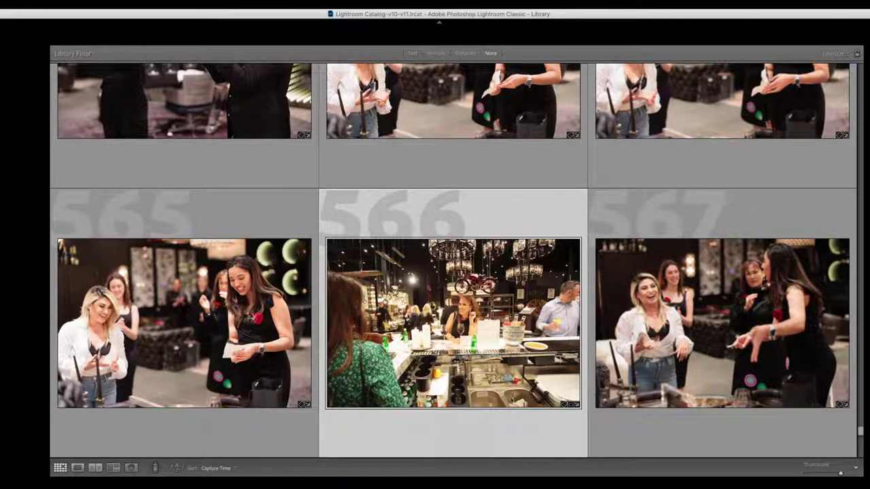
- Give photos 570 and 573 red labels
key("Right")
key("Left")
key("Right")
key("Left")
key("Right")
key("Right")
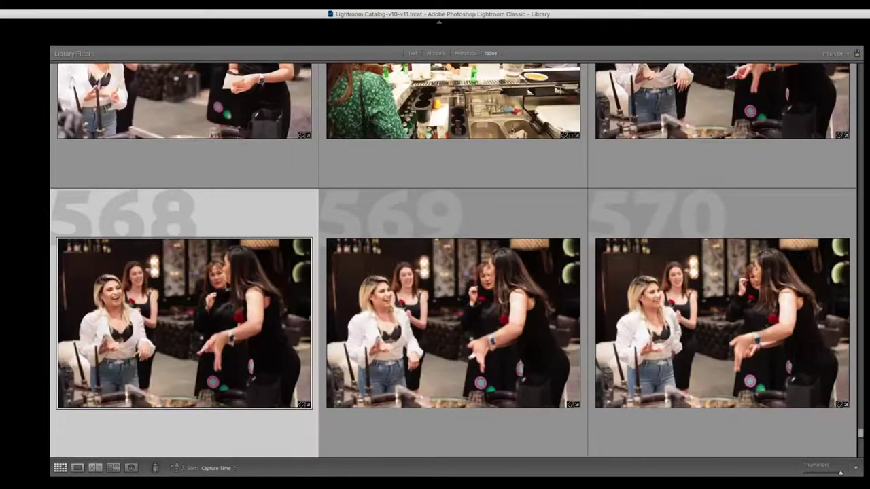
key("Right")
key("Right")
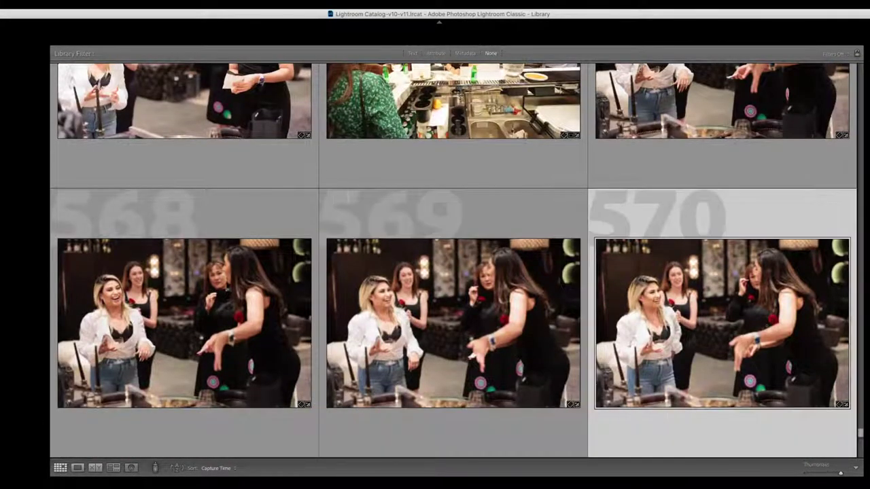
key("6")
key("Right")
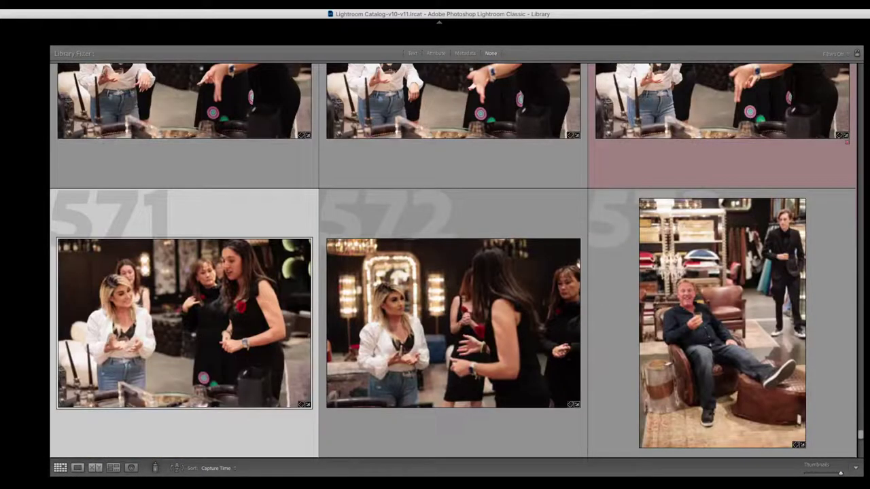
key("Right")
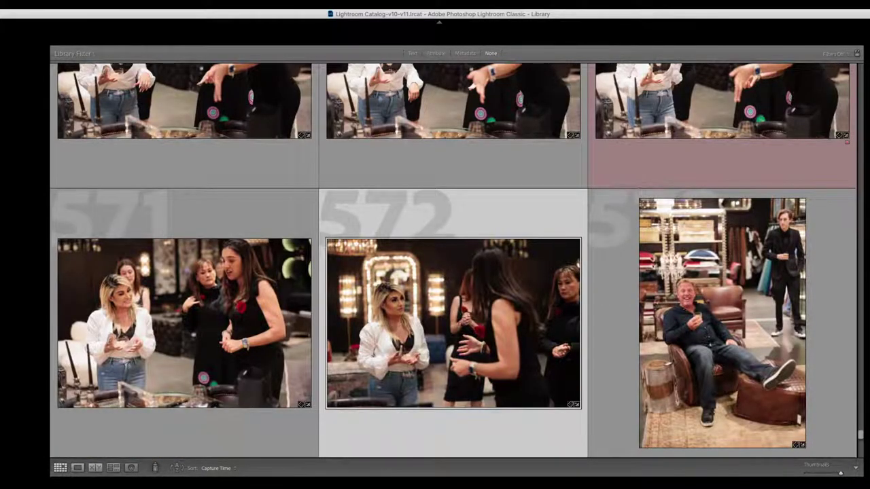
key("Right")
key("6")
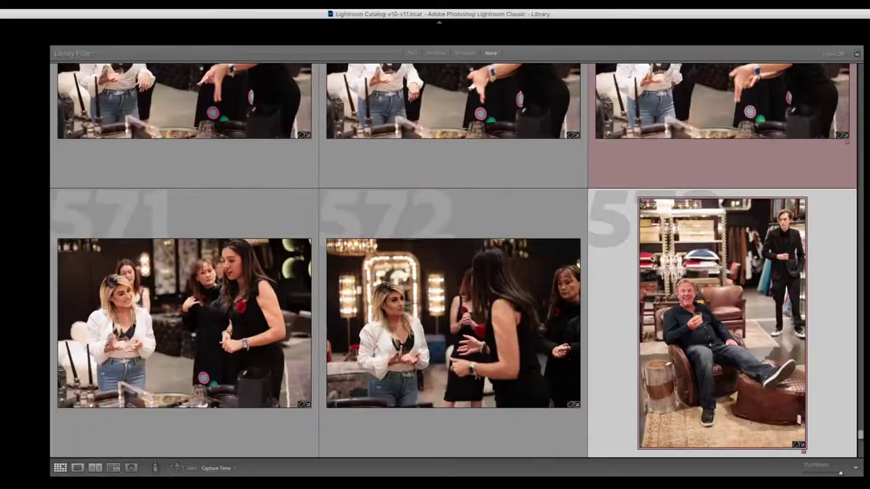
- Mark photos 576 and 577 red as keepers
key("Right")
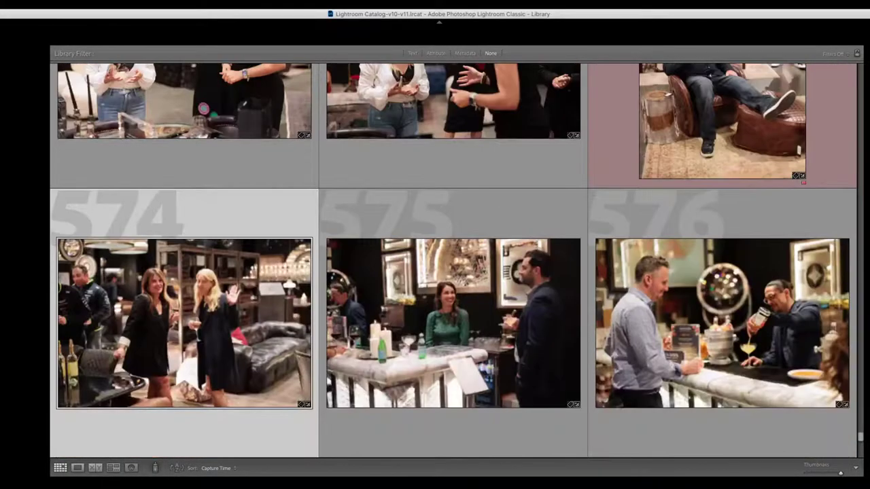
key("Right")
key("Right")
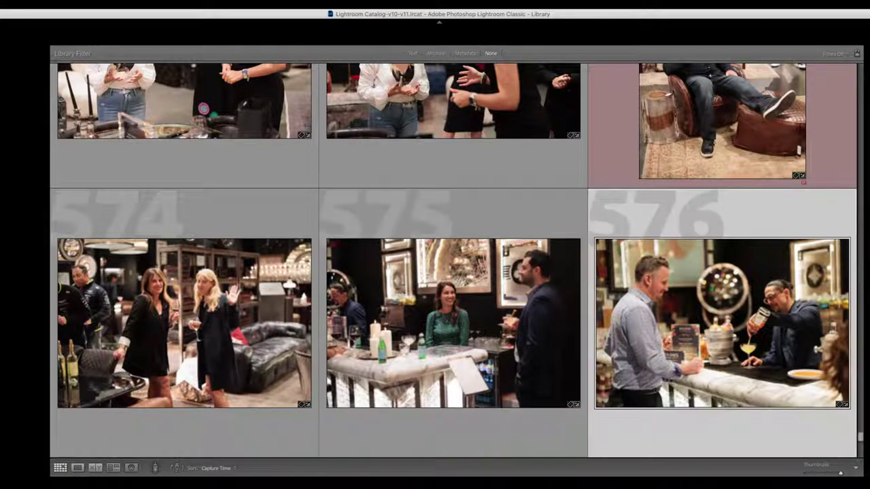
key("6")
key("Right")
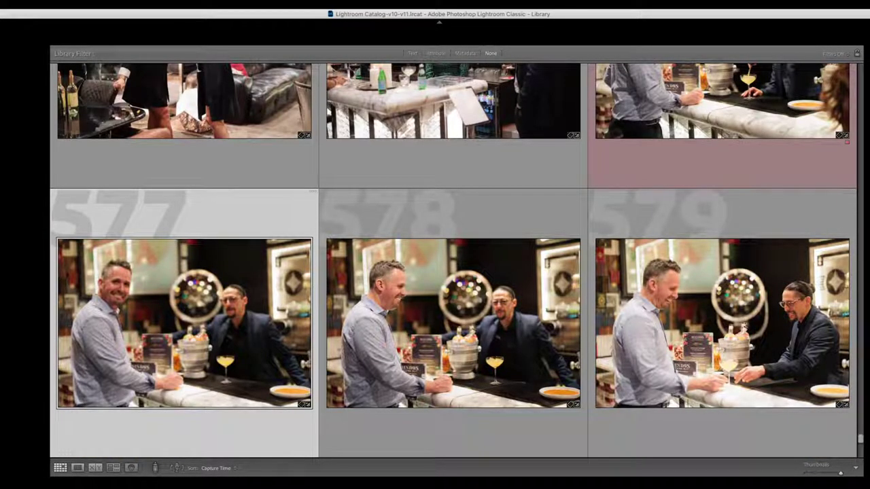
key("6")
- Mark photos 584, 585 and 586 red as keepers
key("Down")
key("Right")
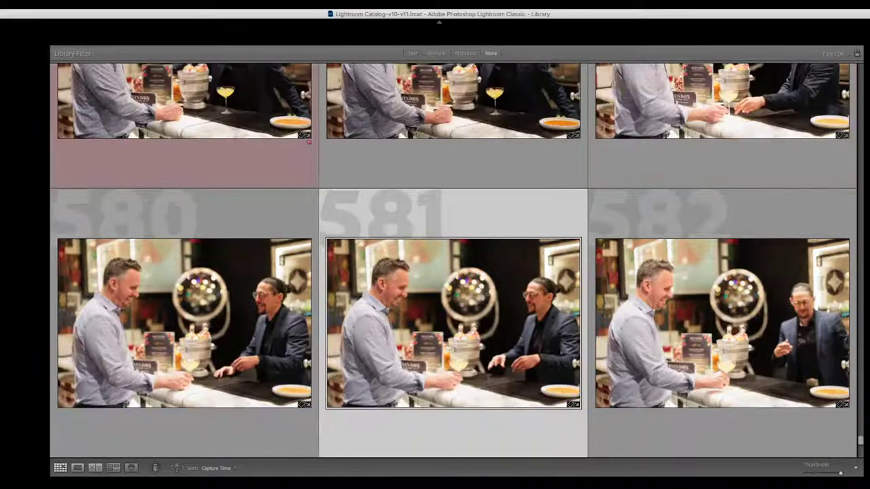
key("Right")
key("Right")
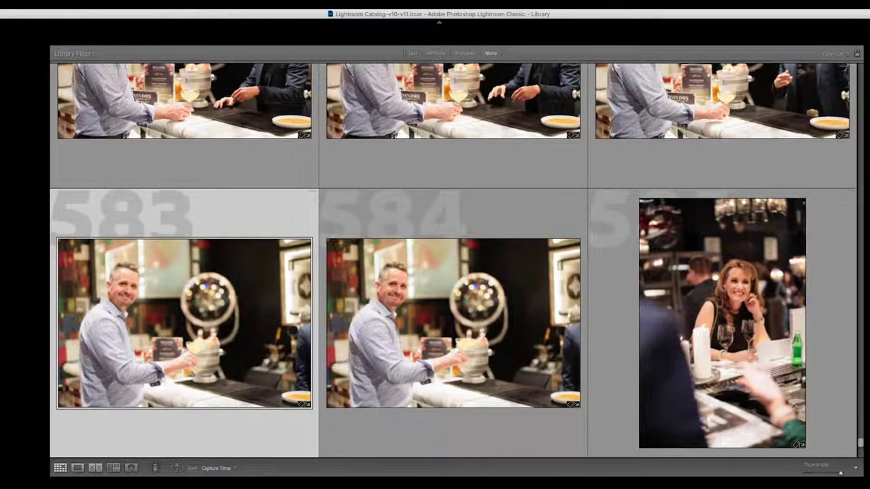
key("Right")
key("6")
key("Right")
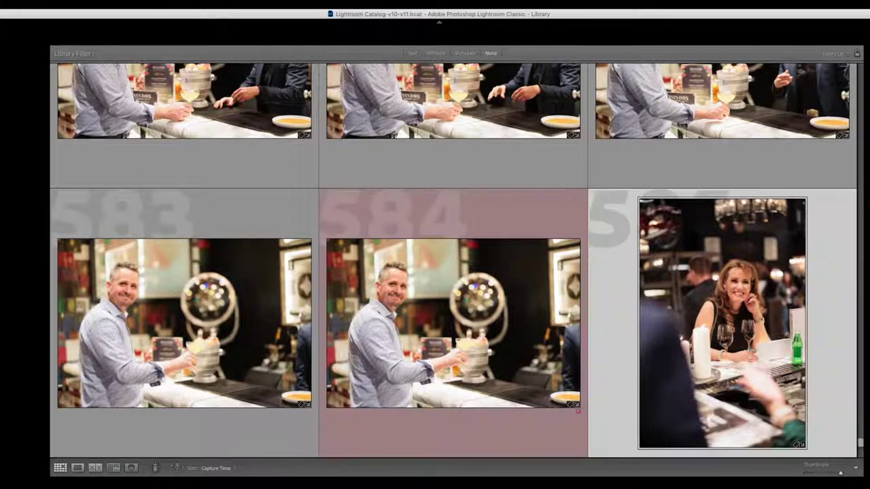
key("6")
key("Right")
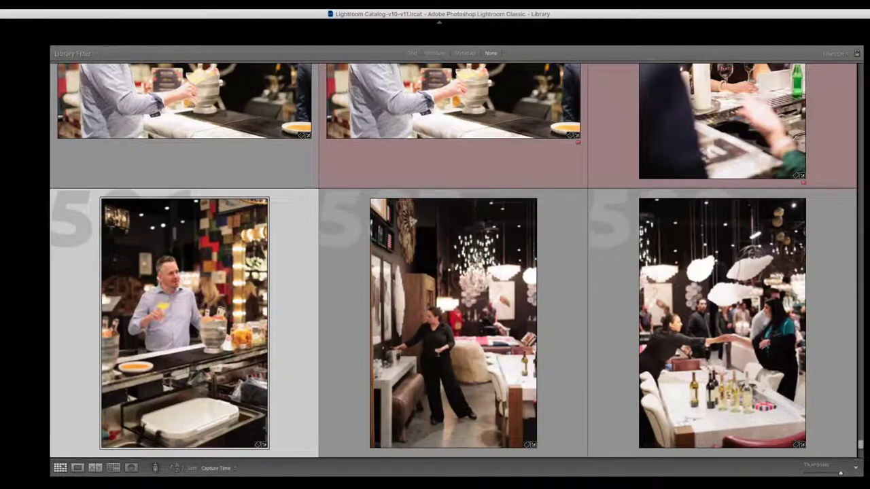
key("6")
- Leave photo 587 unmarked and view photo 588 full size
key("Right")
key("Right")
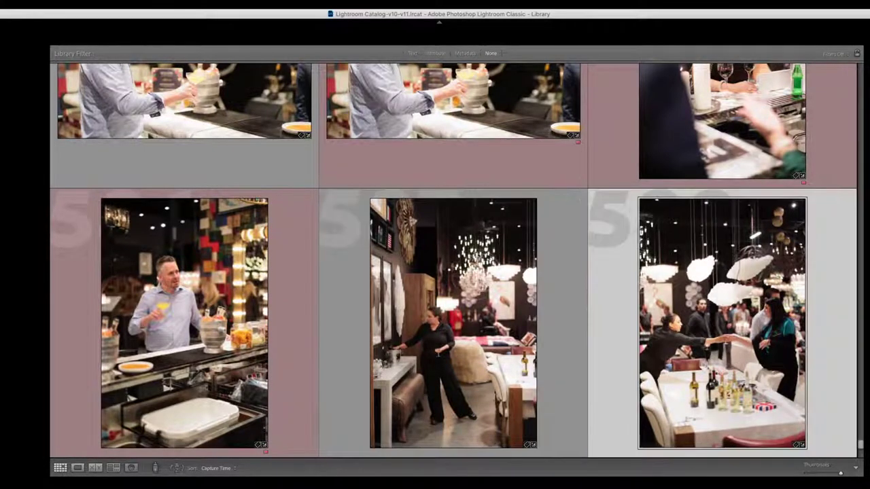
key("Right")
key("Left")
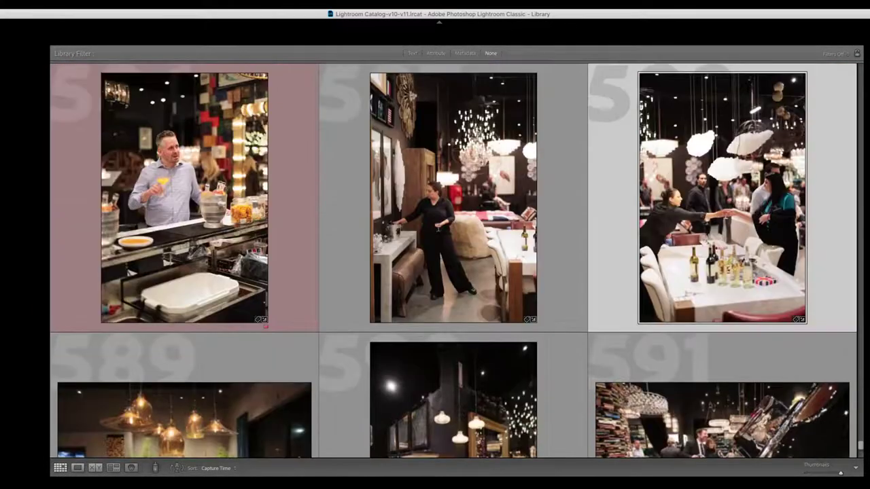
key("e")
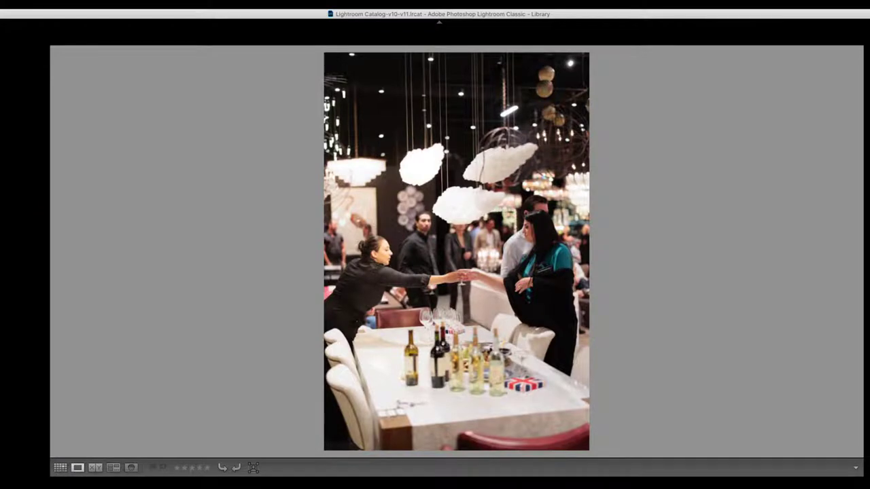
- Move from the grid to photo 590 and view it full-size in Loupe
key("g")
key("Right")
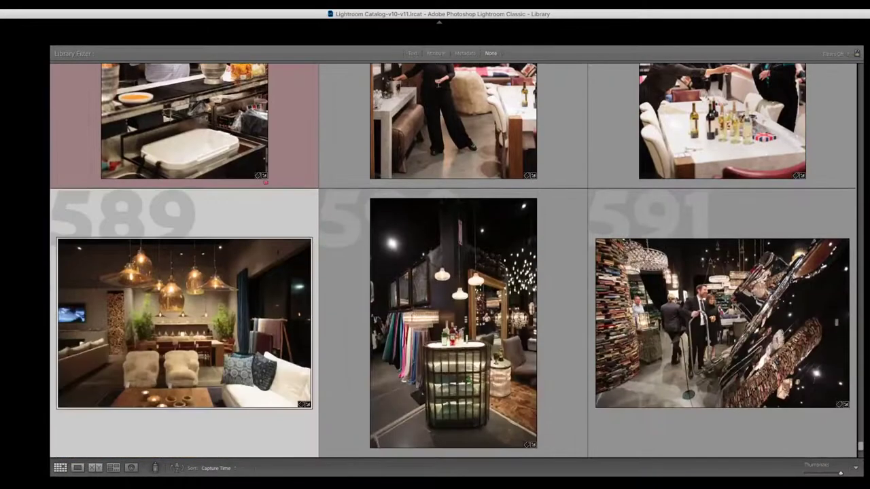
key("Right")
key("e")
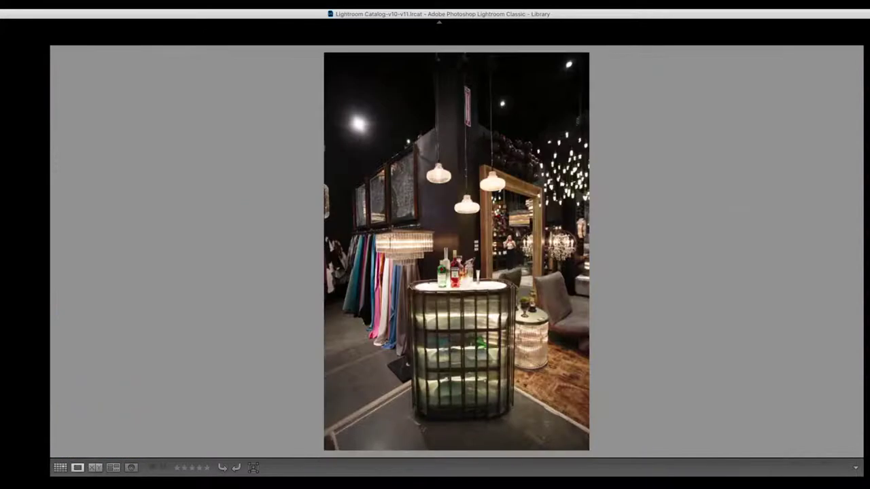
- Review the chrome sculpture, space capsule, champagne display and candy jars photos full-size
key("Right")
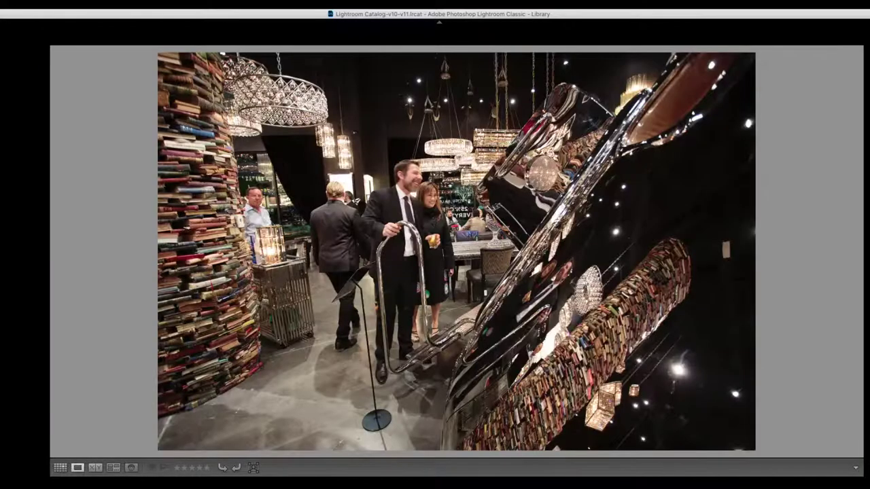
key("Right")
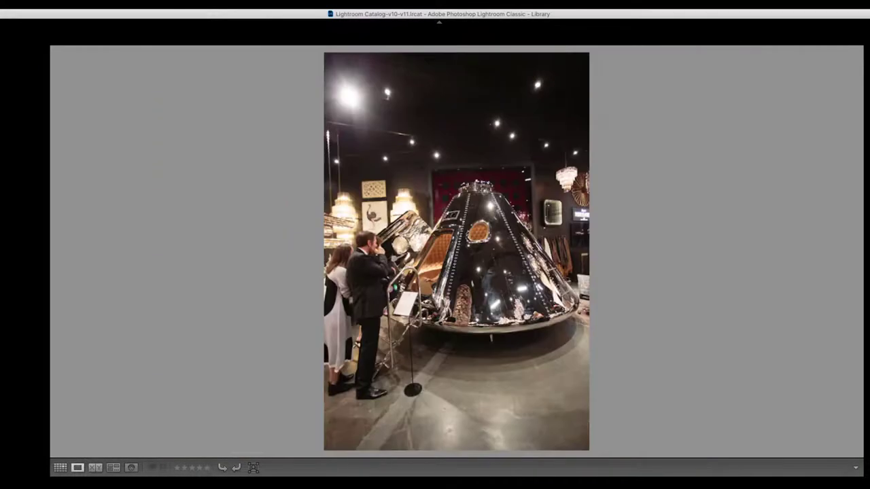
key("Left")
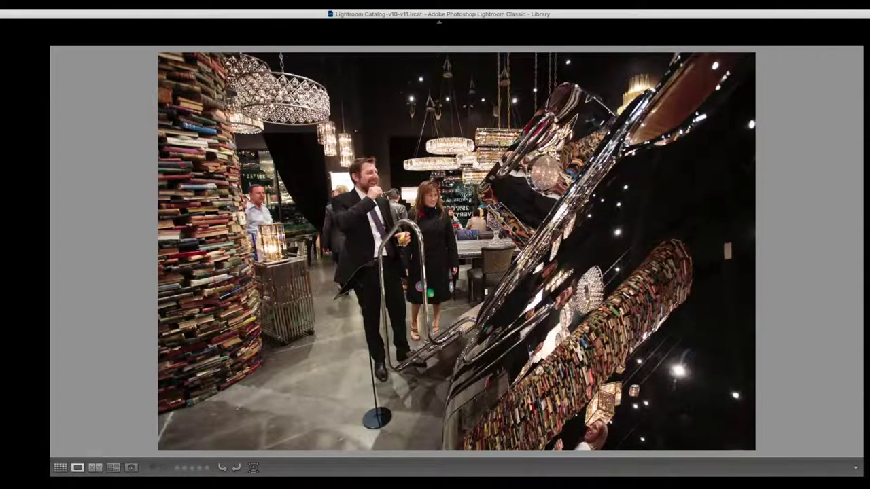
key("Right")
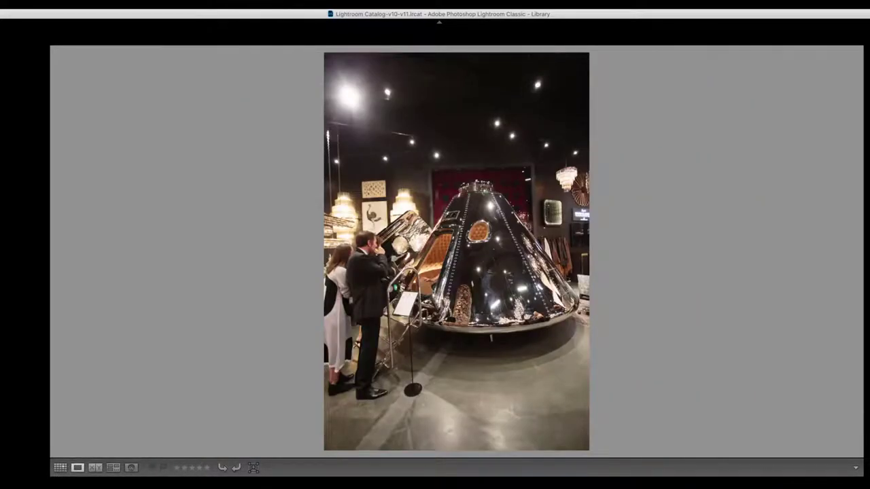
key("Right")
key("Right")
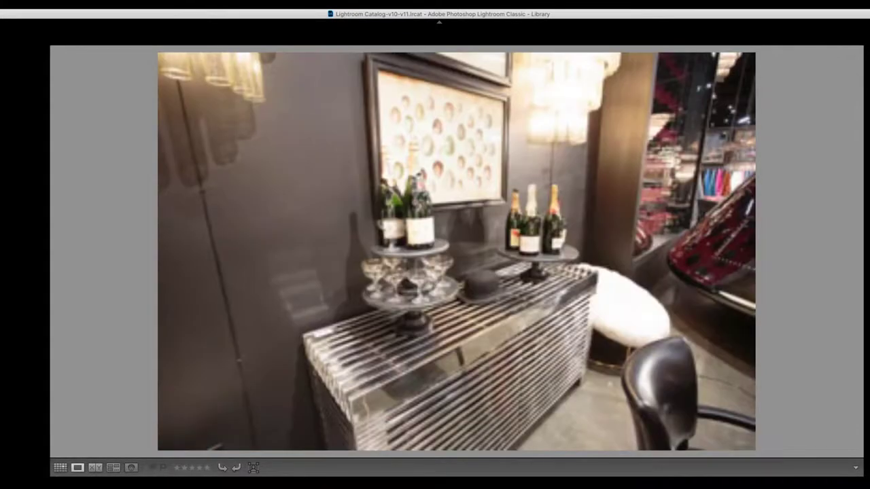
key("Right")
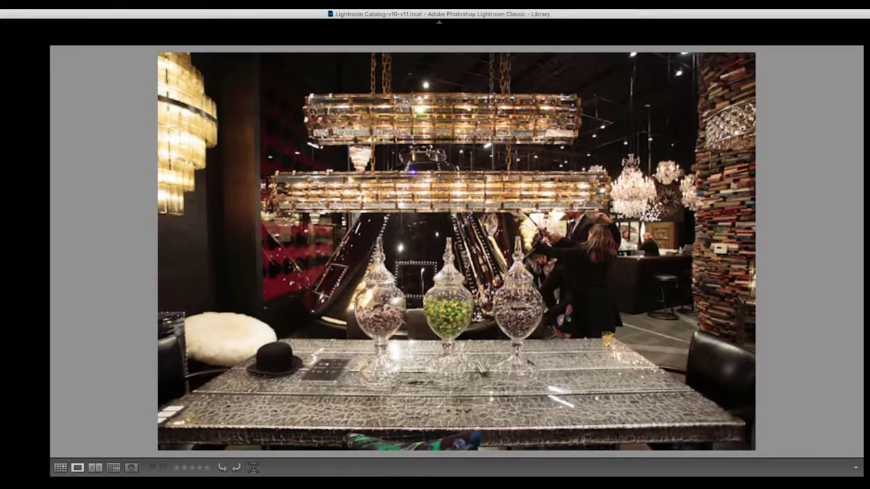
key("Right")
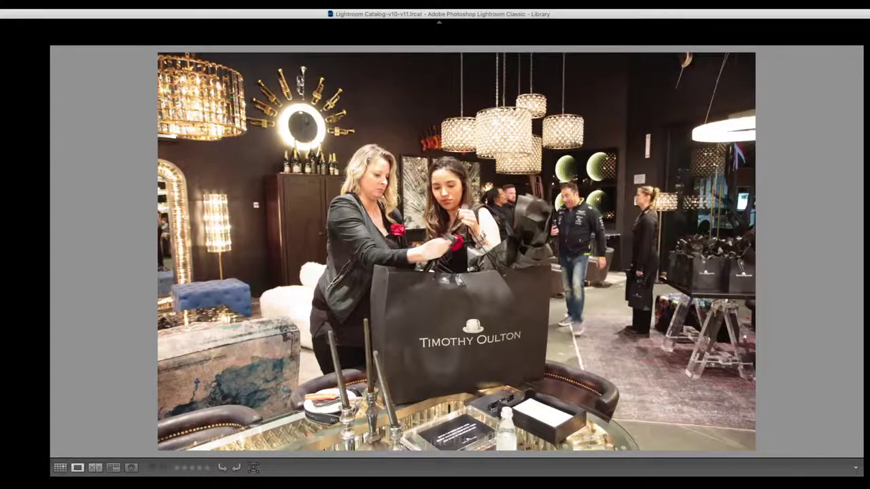
- Compare the showroom, sofa scene and map portrait photos, then return to Grid view
key("Right")
key("Right")
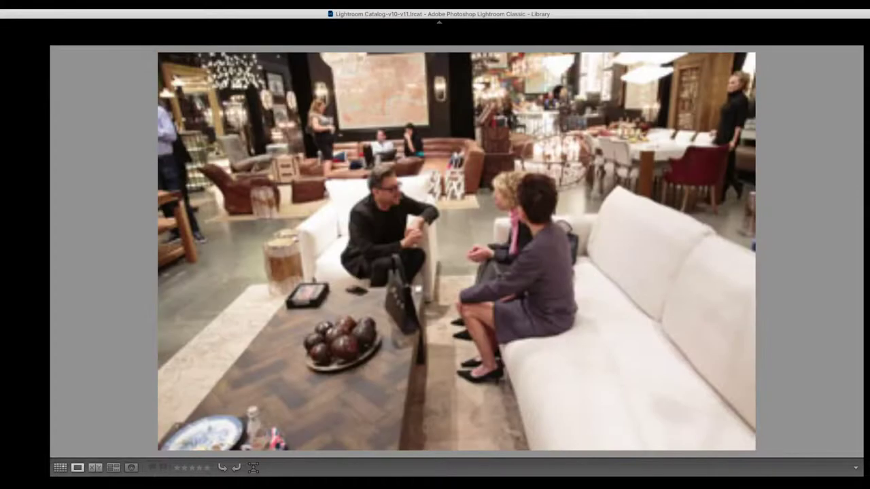
key("Left")
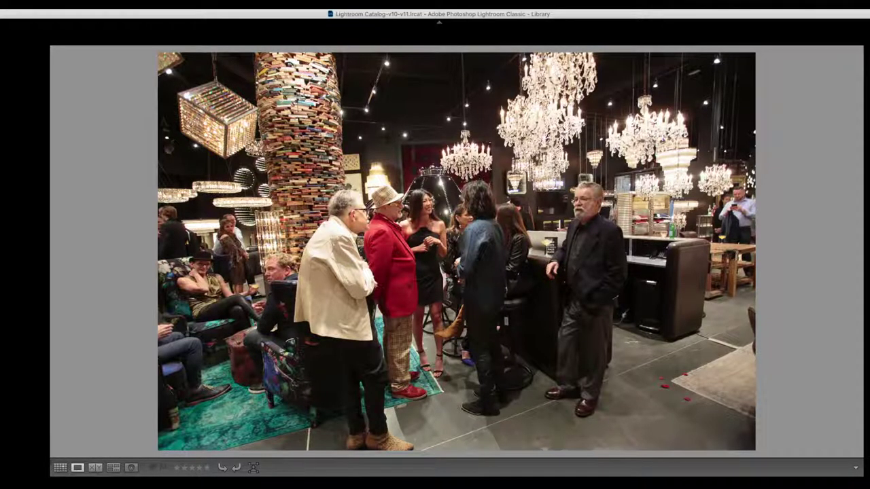
key("Right")
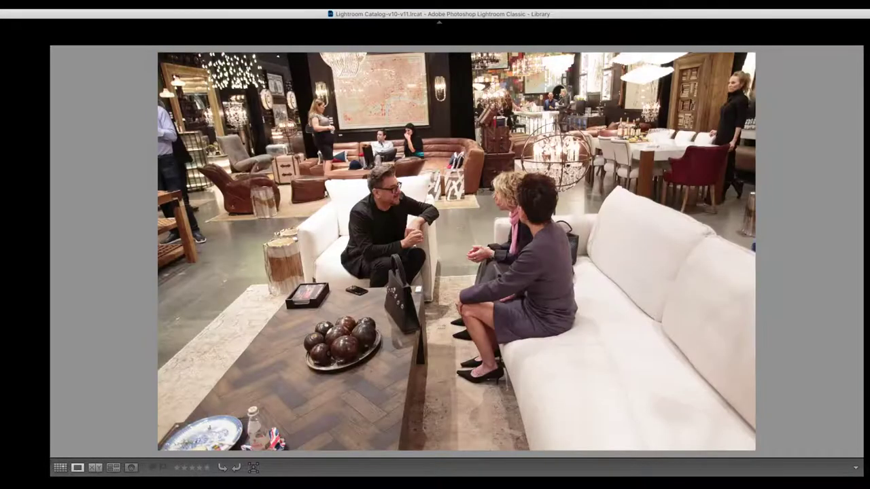
key("Right")
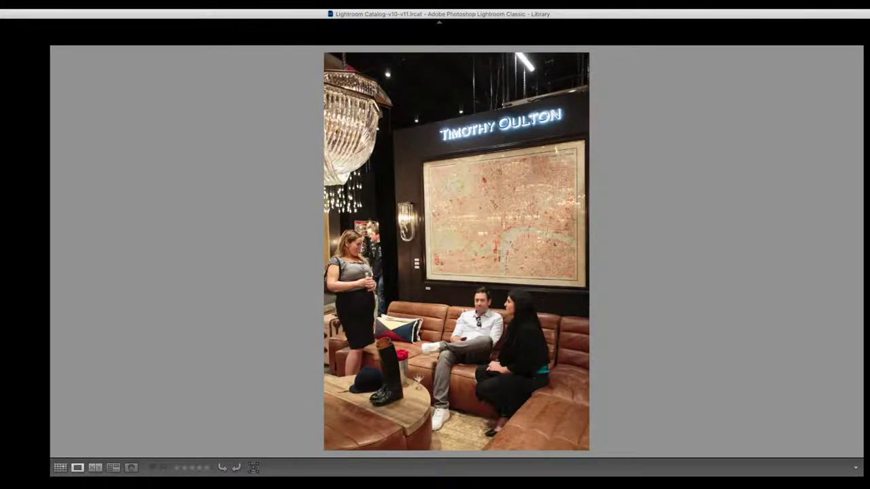
key("g")
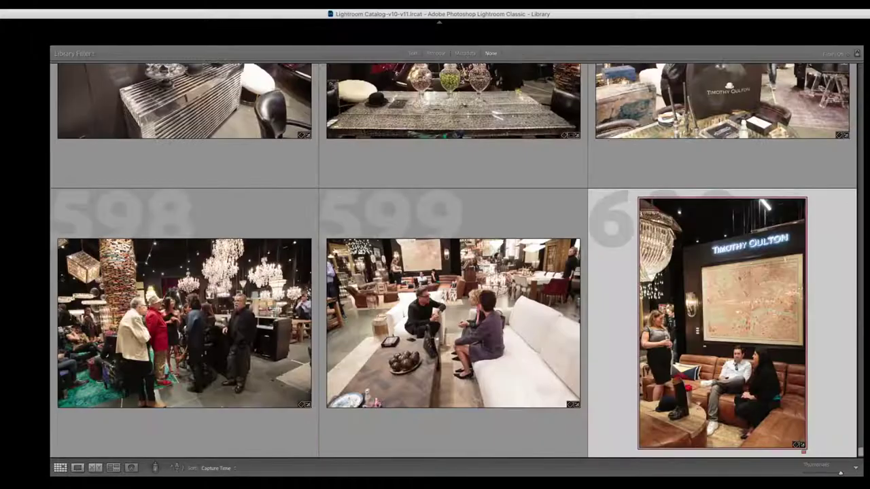
- Jump to the first photo and filter the library by the Pick flag attribute
key("Home")
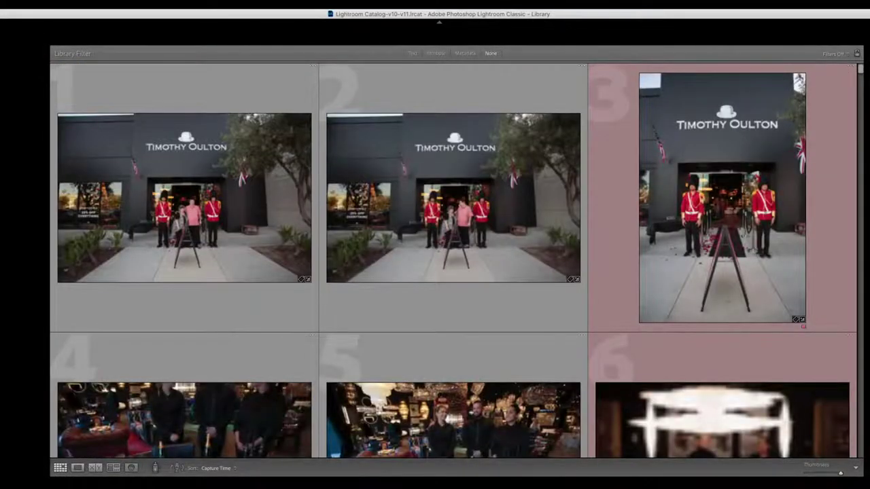
key("super+l")
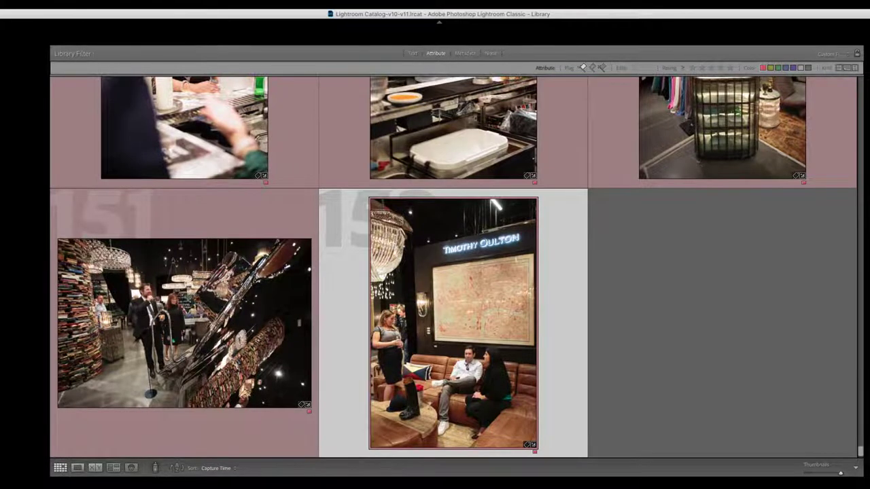
- Return to the first picked photo, the storefront shot, and toggle between thumbnails 1 and 2
key("Home")
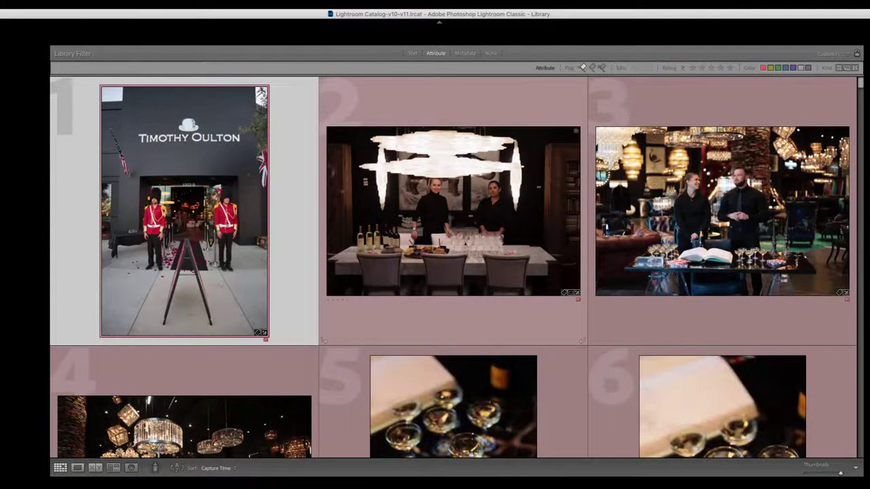
key("Right")
key("Left")
left_click(324, 341)
scroll(449, 272, "down", 3)
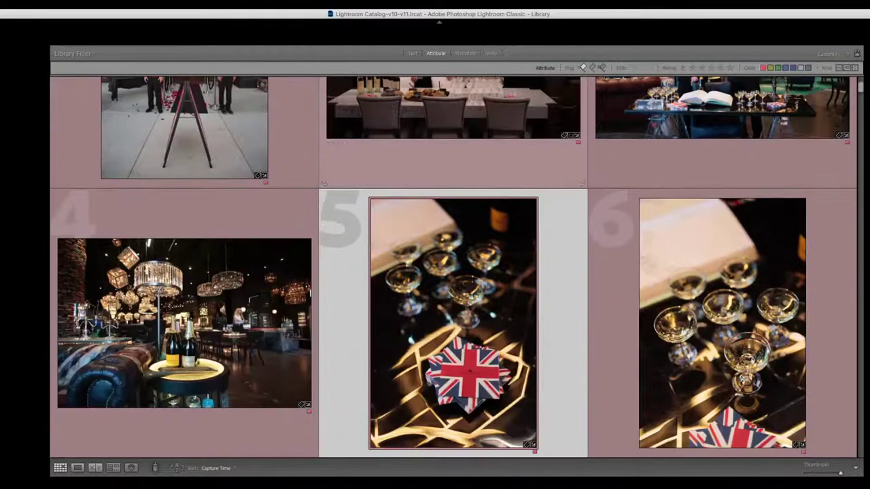
scroll(449, 272, "up", 3)
left_click(184, 210)
left_click(323, 342)
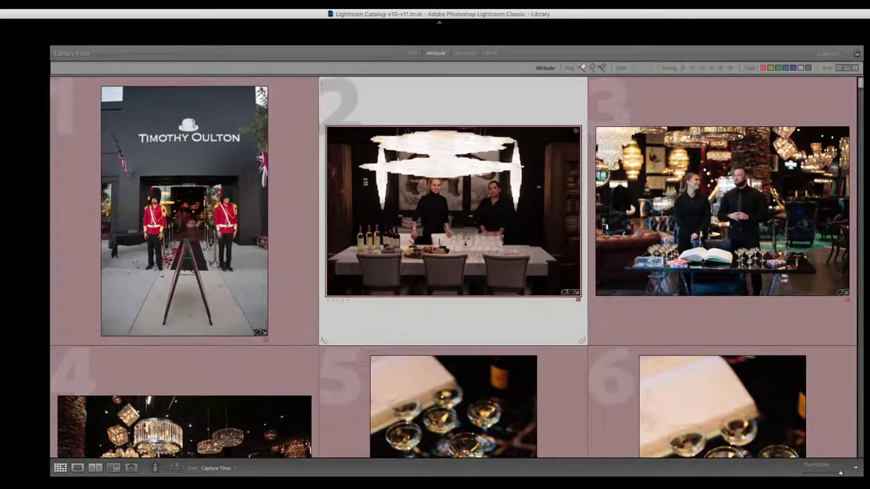
key("Left")
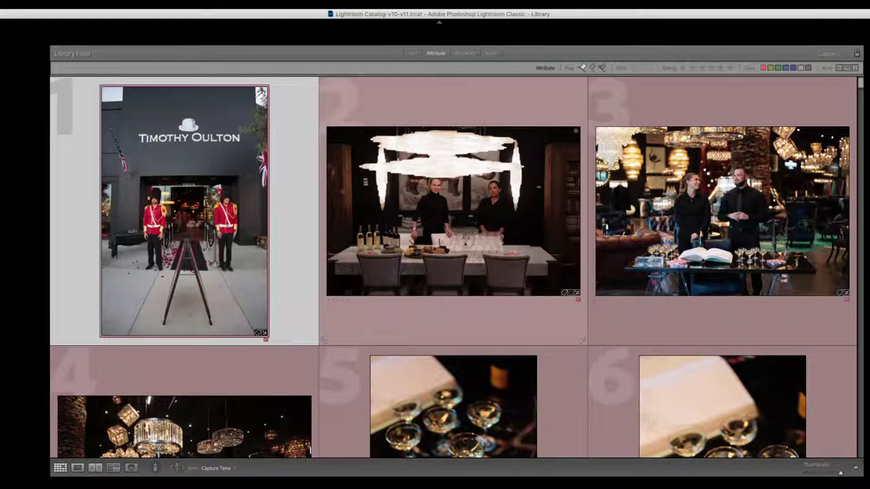
key("Right")
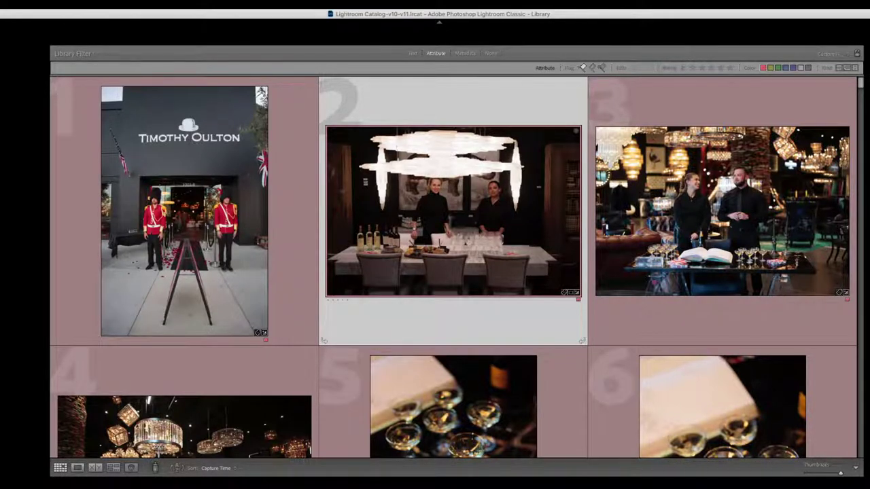
- Select the storefront guards photo, then open the chandelier dining-table photo in Loupe view
left_click(184, 211)
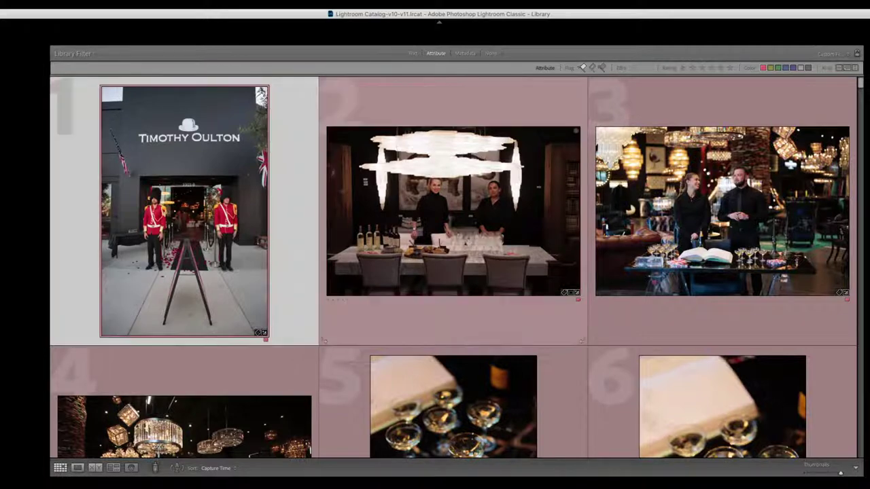
double_click(454, 211)
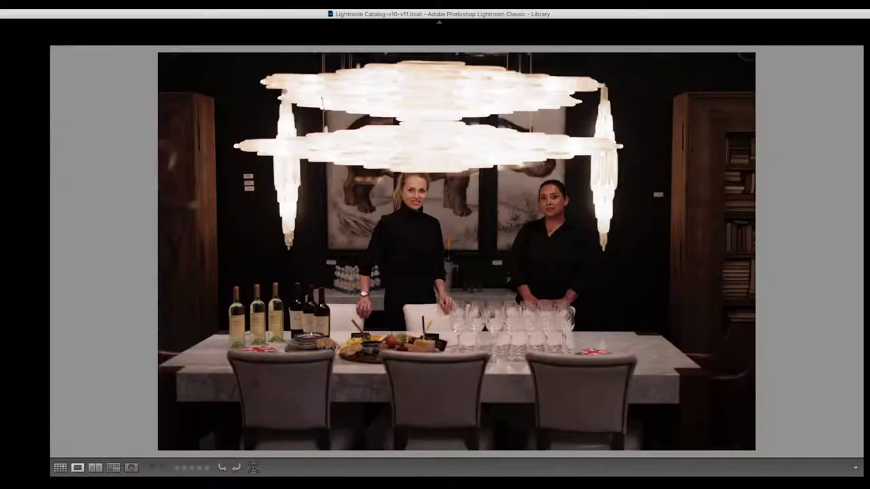
- Step through the napkin, champagne glasses, guestbook and pouring photos, giving the pouring shot three stars
key("Right")
key("Right")
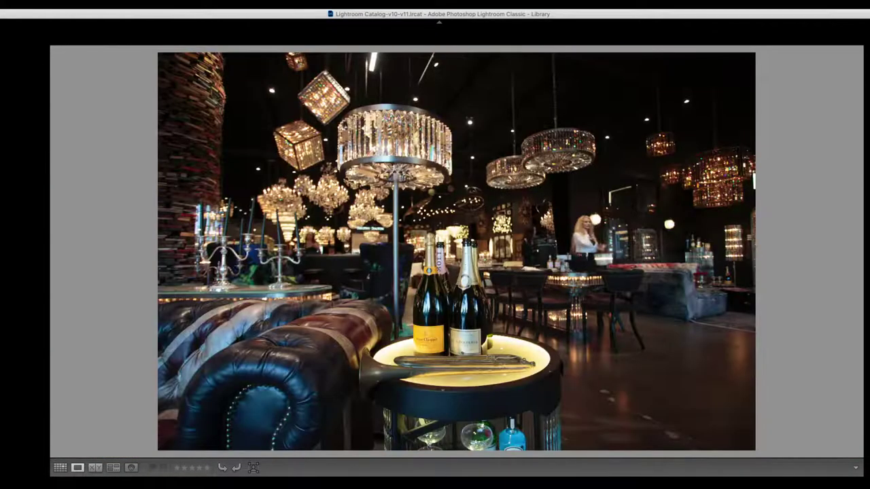
key("Left")
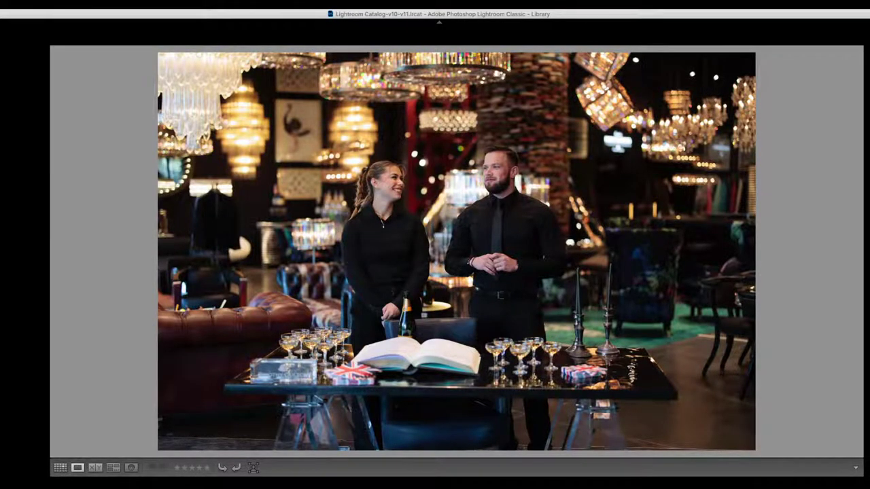
key("Right")
key("Right")
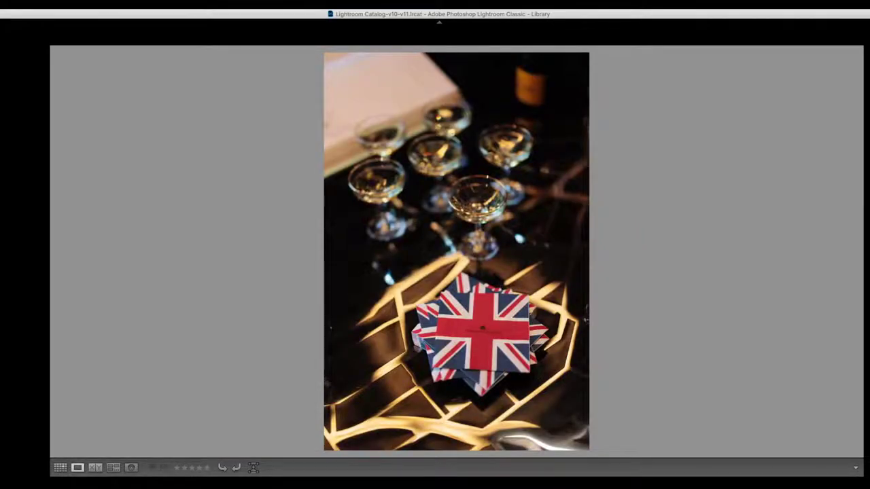
key("Right")
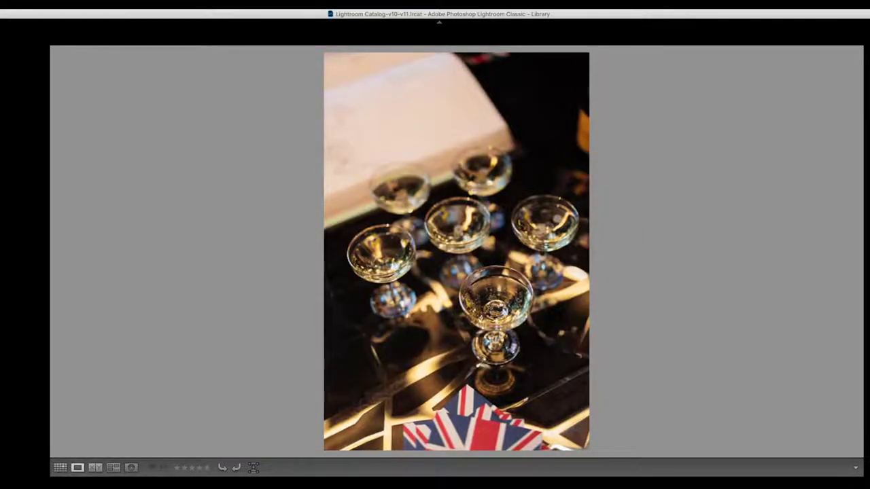
key("Left")
key("Right")
key("Right")
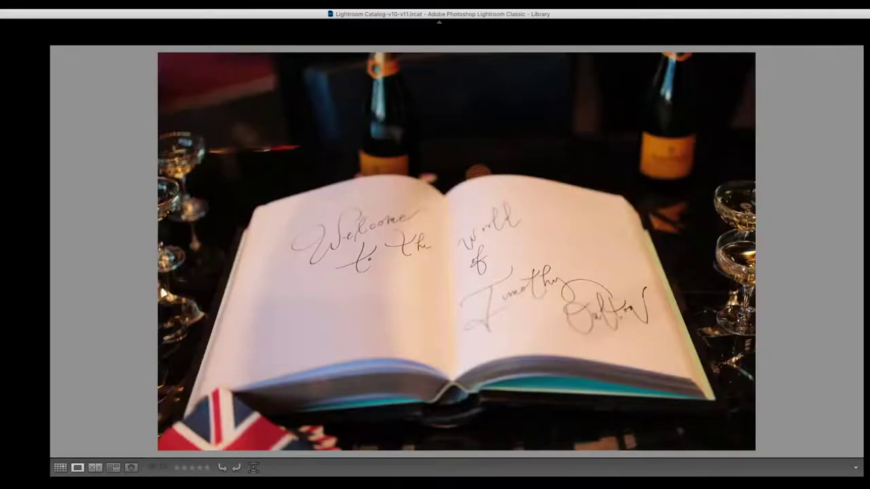
key("Right")
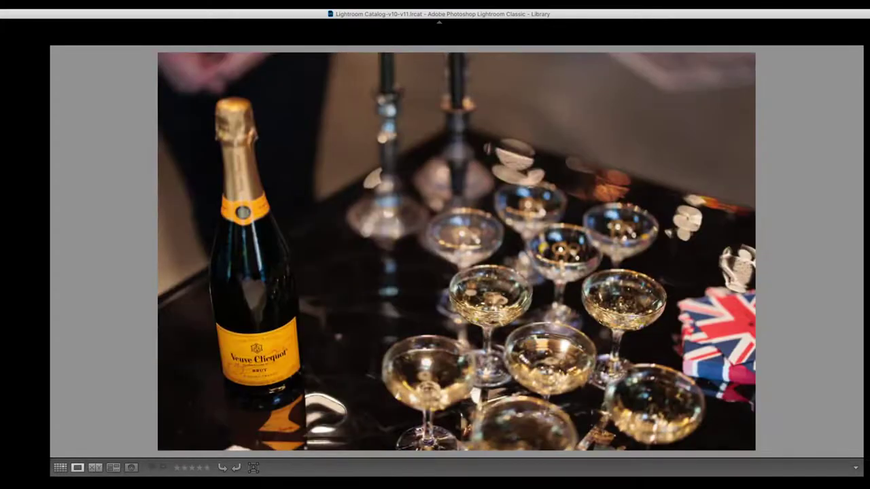
key("Right")
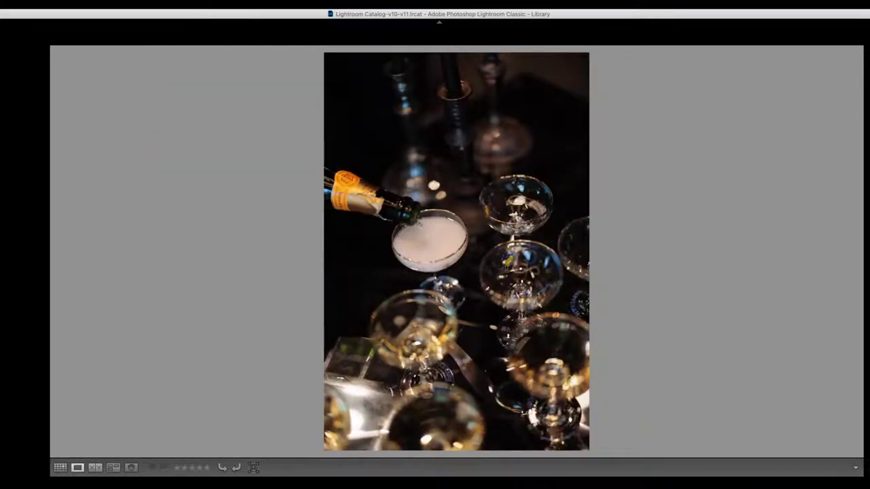
- Compare the wide bar shot, bottles-on-table photo and bar cabinet photo back and forth
key("Right")
key("Right")
key("3")
key("Right")
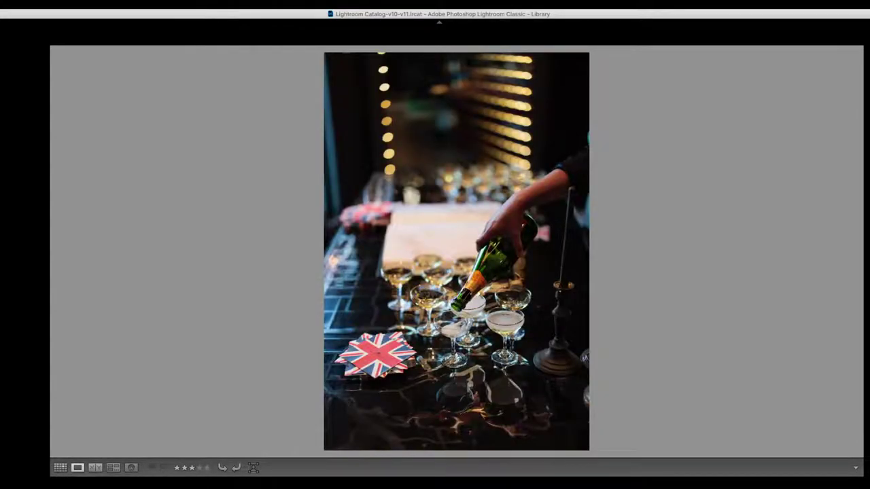
key("Right")
key("Right")
key("Left")
key("Right")
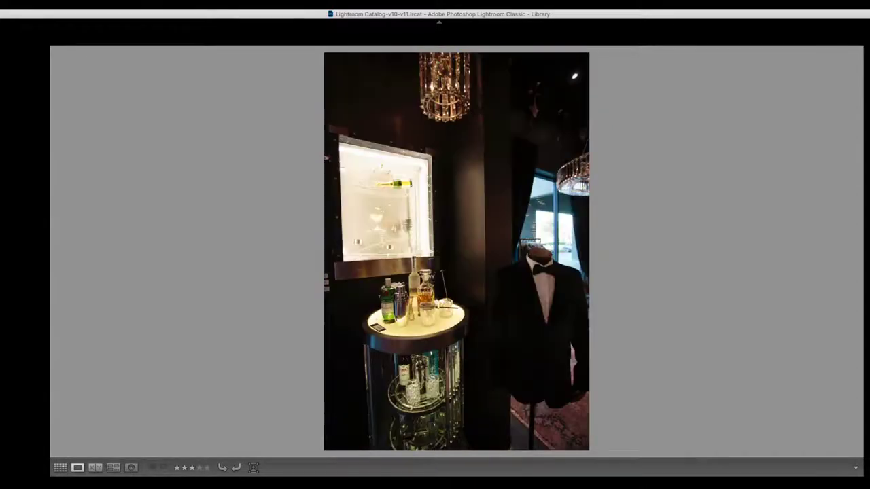
key("Left")
key("Right")
key("Left")
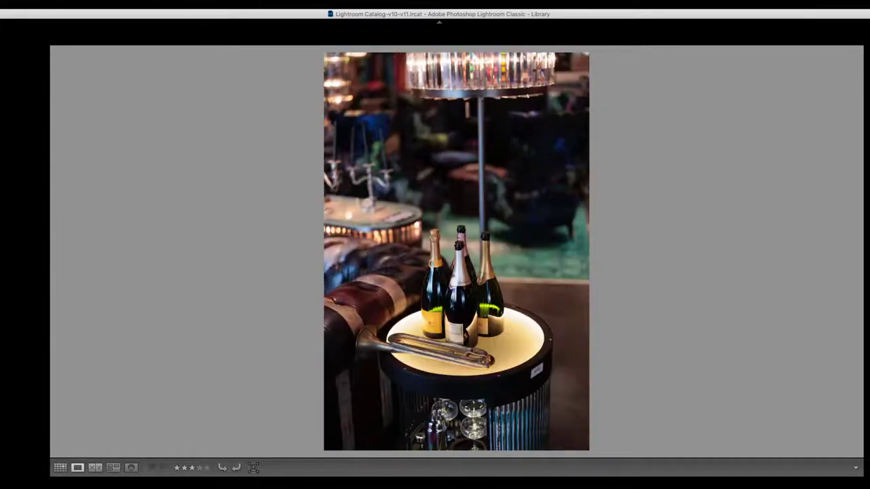
key("Right")
key("Left")
key("Right")
key("Left")
key("Right")
- Review the food platter, group, red-roses coffee table, bottles and people photos
key("Right")
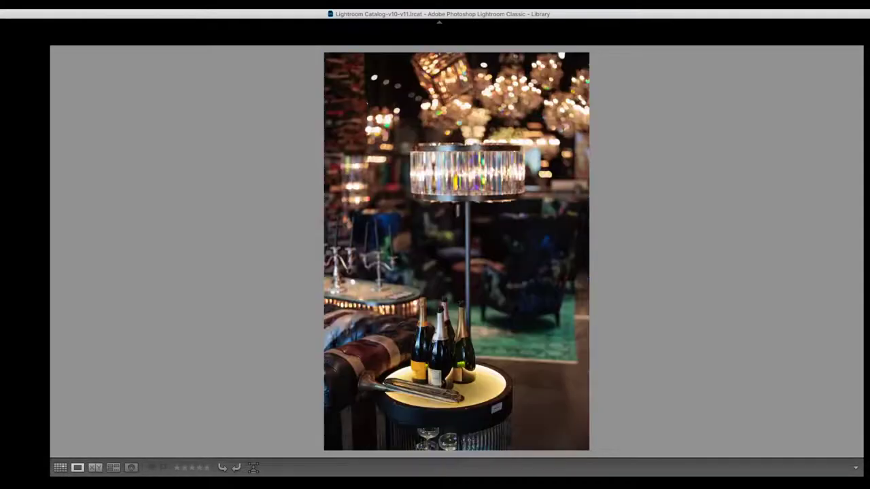
key("Right")
key("Left")
key("Right")
key("Right")
key("Left")
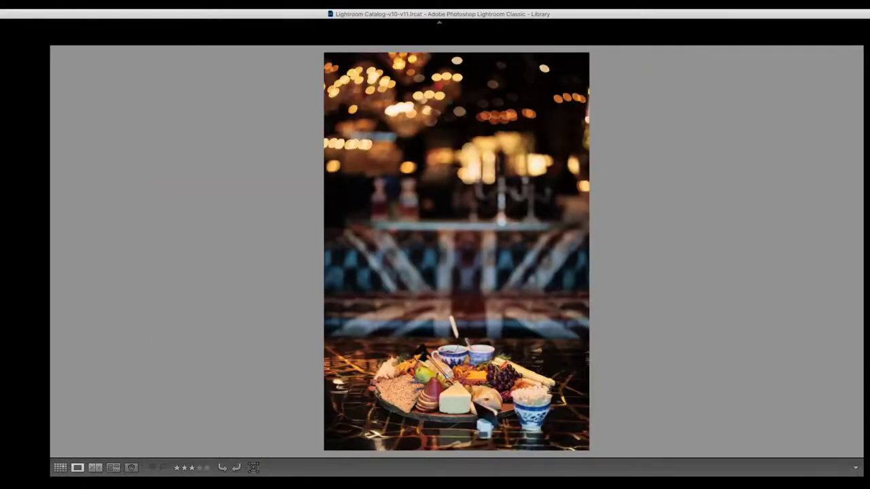
key("Right")
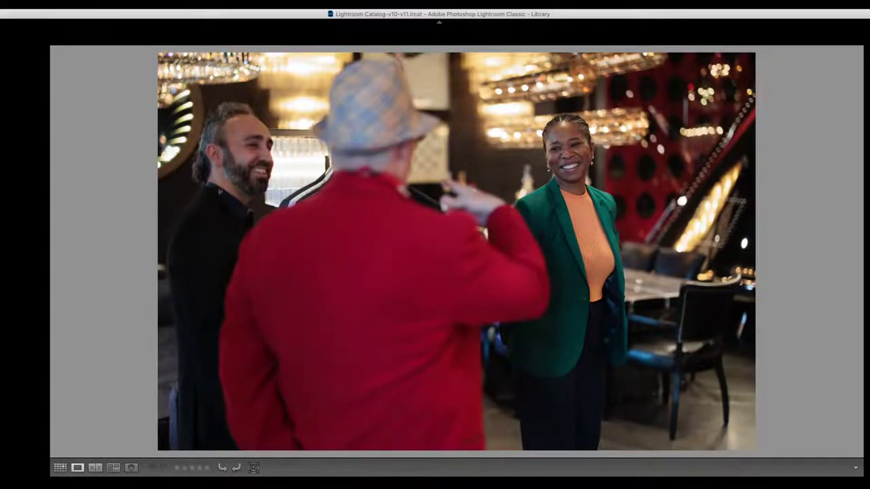
key("Right")
key("Right")
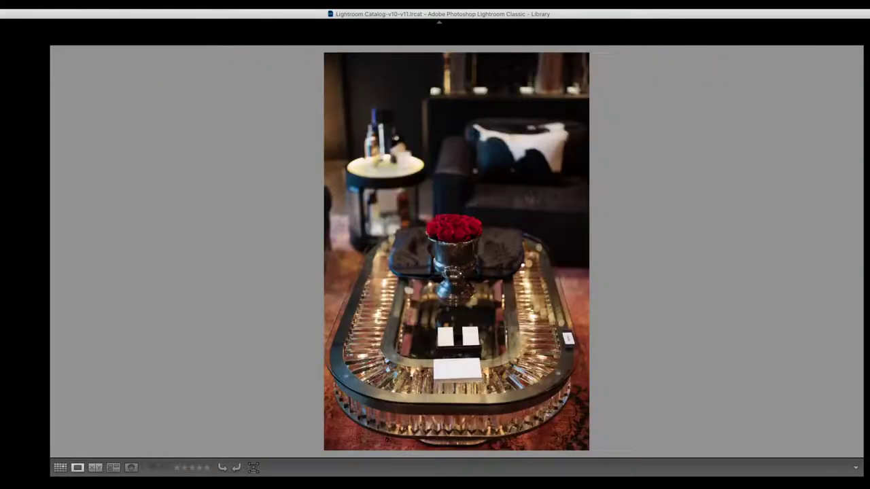
key("Right")
key("Right")
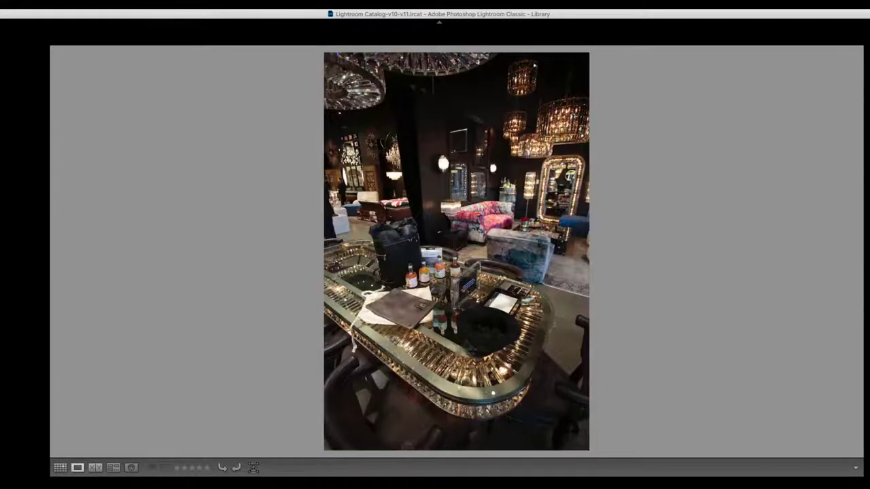
key("Right")
key("Right")
key("Left")
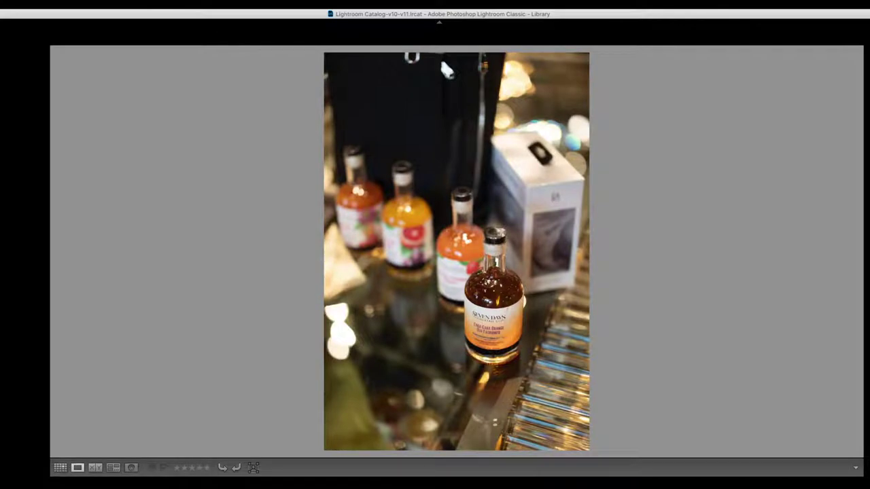
key("Right")
key("Left")
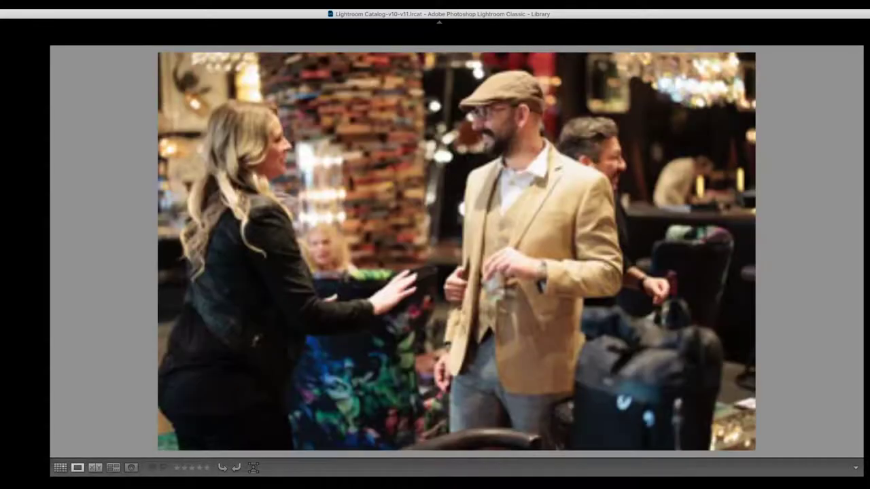
key("Right")
key("Left")
key("Left")
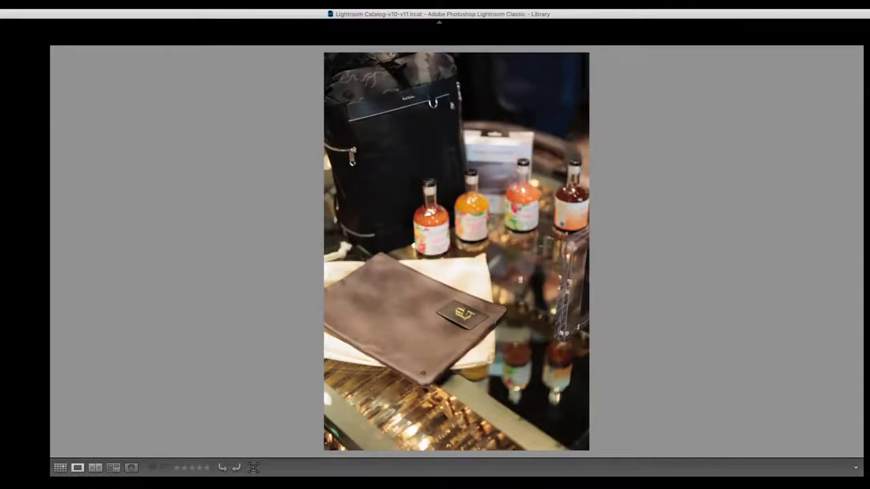
key("Left")
- Move through the floral-sofa lounge, magazine table and champagne bottle photos
key("Right")
key("Right")
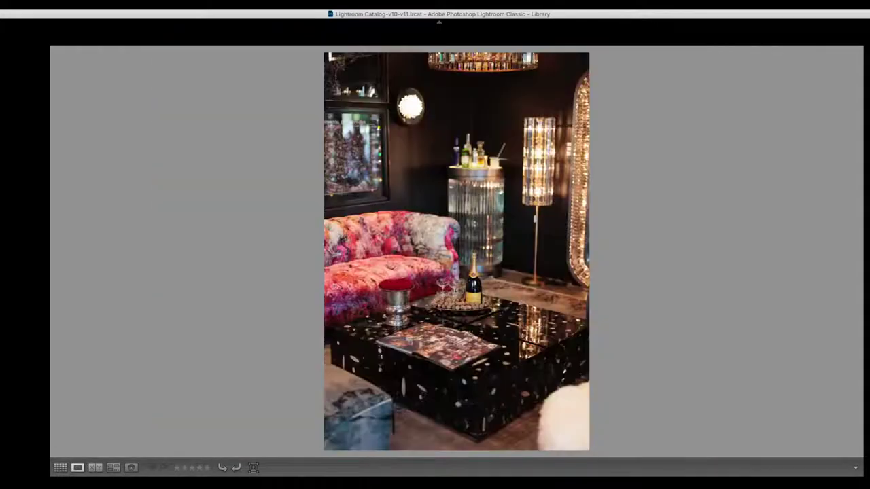
key("Right")
key("Left")
key("Right")
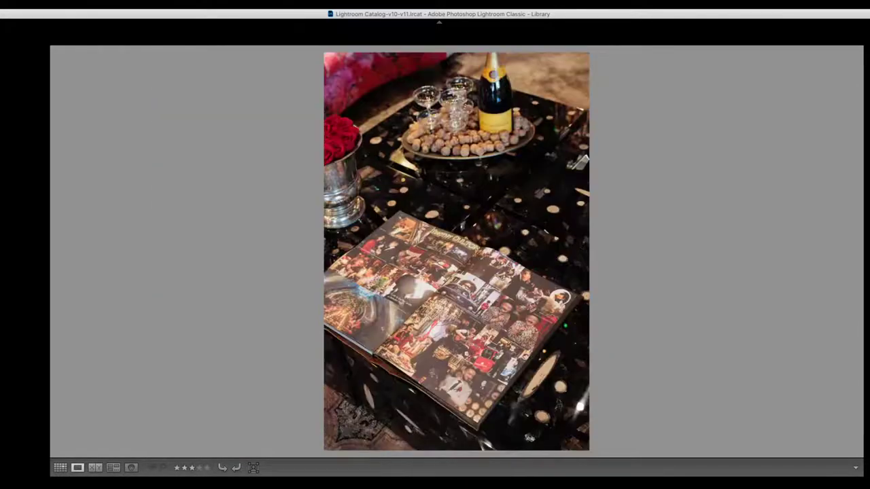
key("Right")
key("Left")
key("Right")
- Flip between the lounge interior, red-uniformed guard portrait and Union Jack table photos
key("Left")
key("Left")
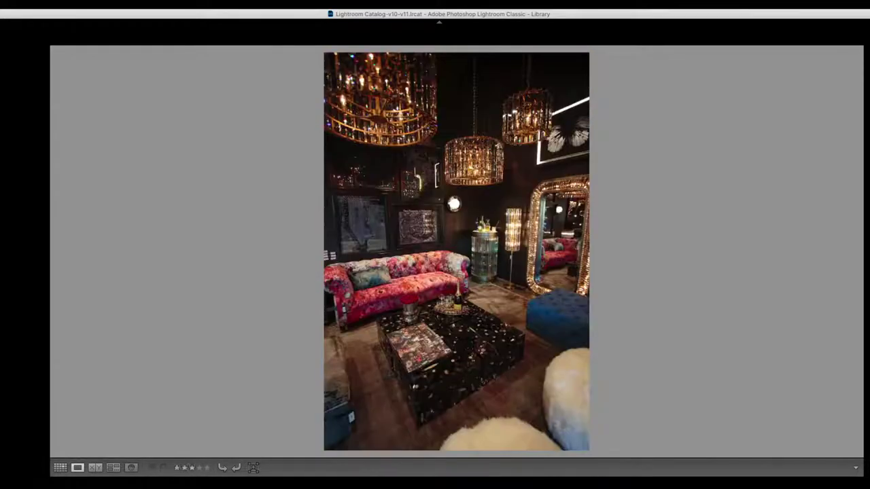
key("Left")
key("Right")
key("Left")
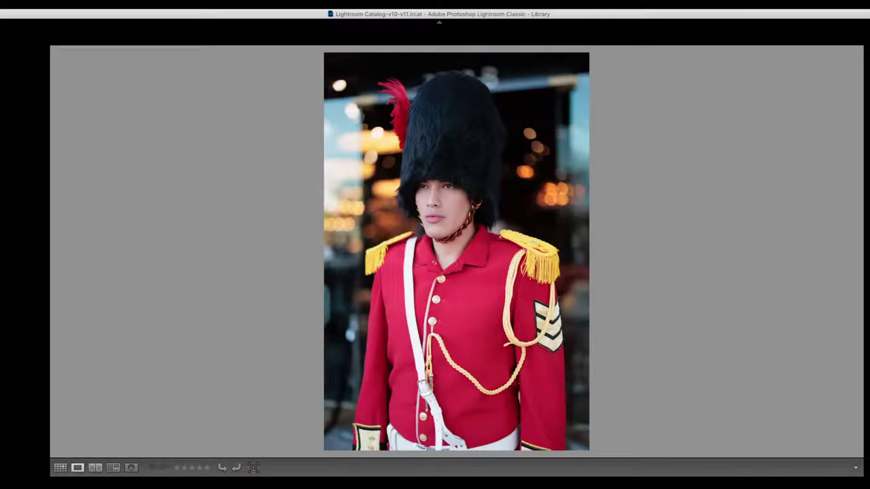
key("Right")
key("Right")
key("Left")
key("Right")
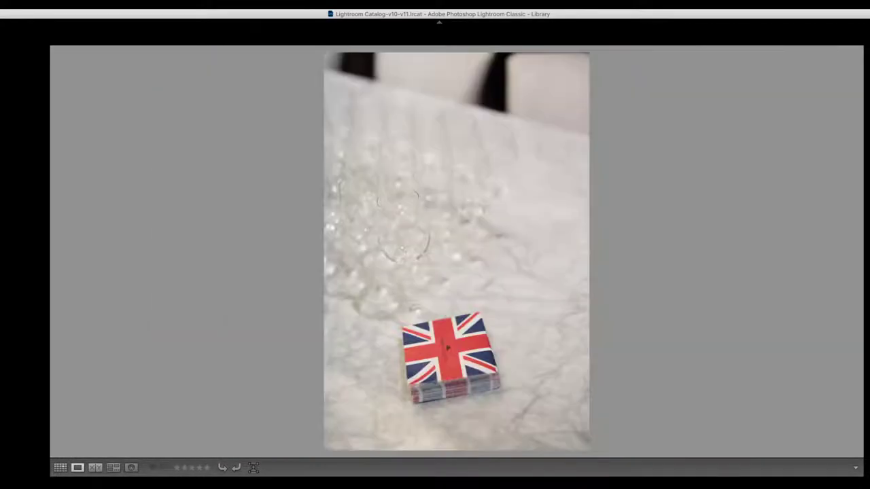
key("Right")
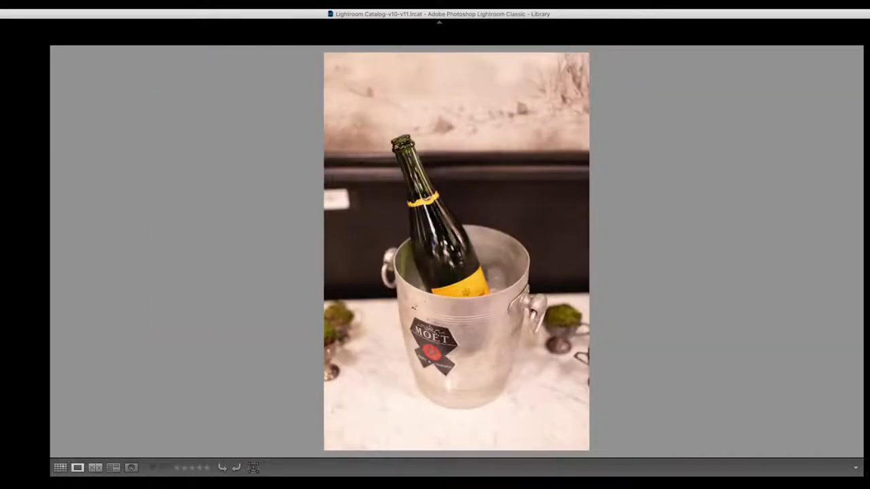
key("Left")
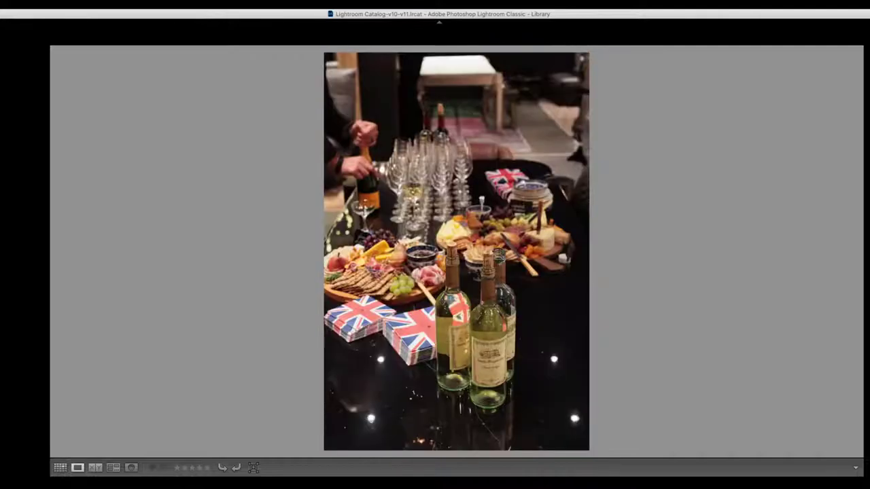
- Check the wide bar and ice-bucket photos and give the Seven Days sign photo three stars
key("Left")
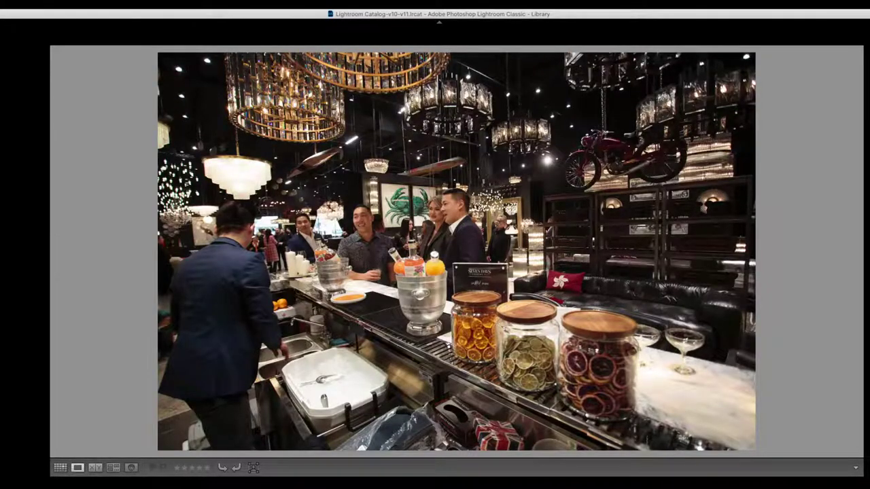
key("Left")
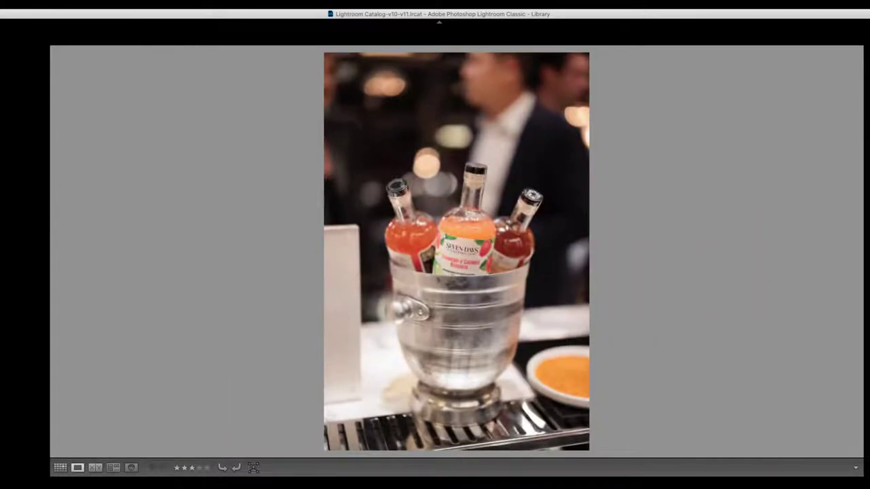
key("Left")
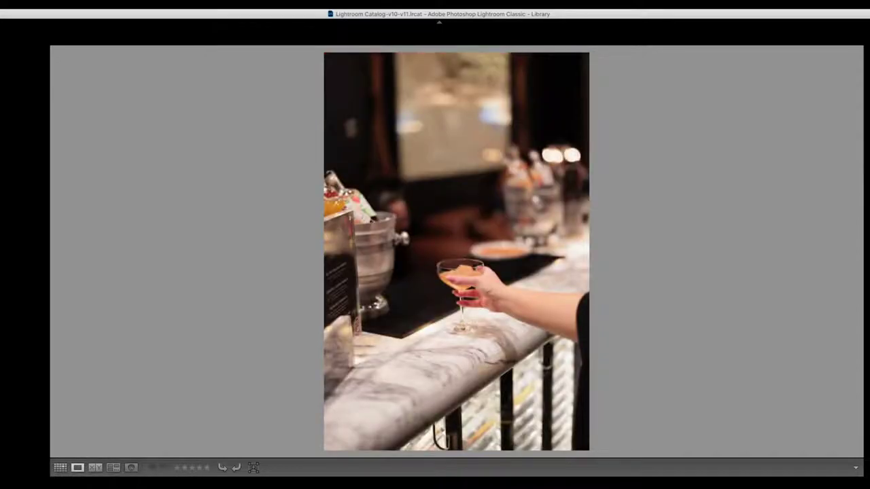
key("Left")
key("Left")
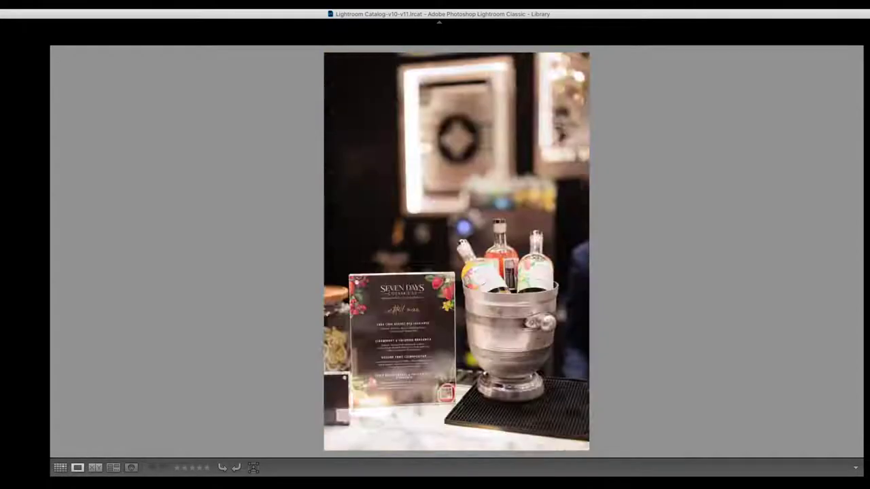
key("Right")
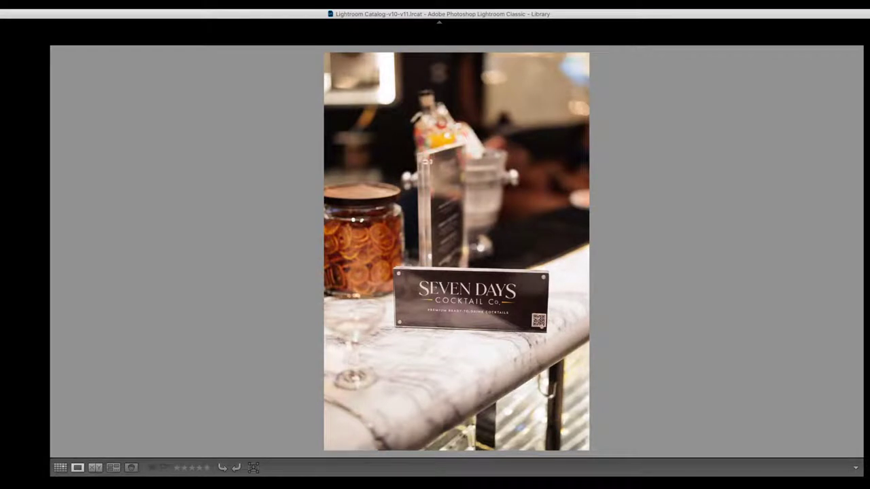
key("Left")
key("Right")
key("3")
- Review the glasses, couple-on-sofa and buffet photos, rating the ice-bucket-with-bottles photo three stars
key("Left")
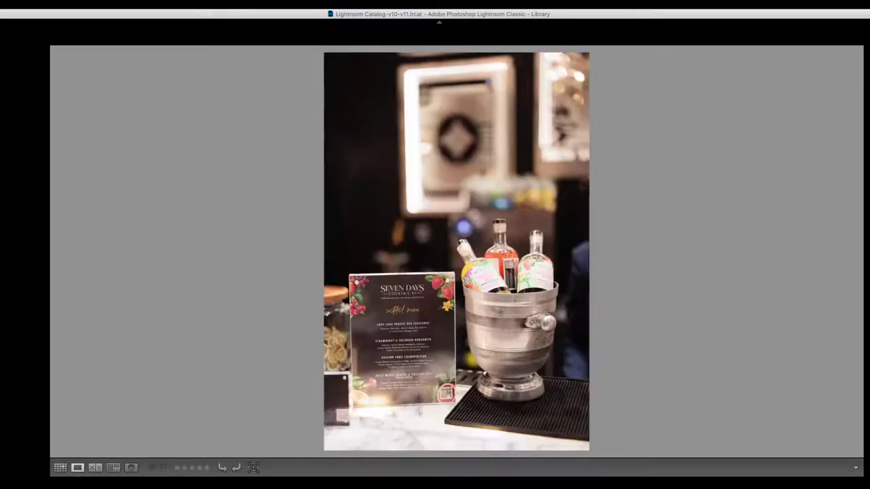
key("Left")
key("Right")
key("Left")
key("Left")
key("Right")
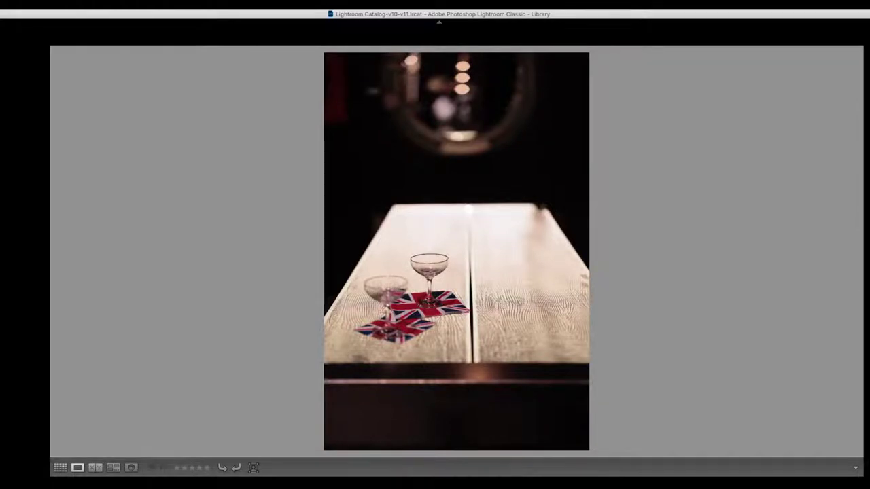
key("Left")
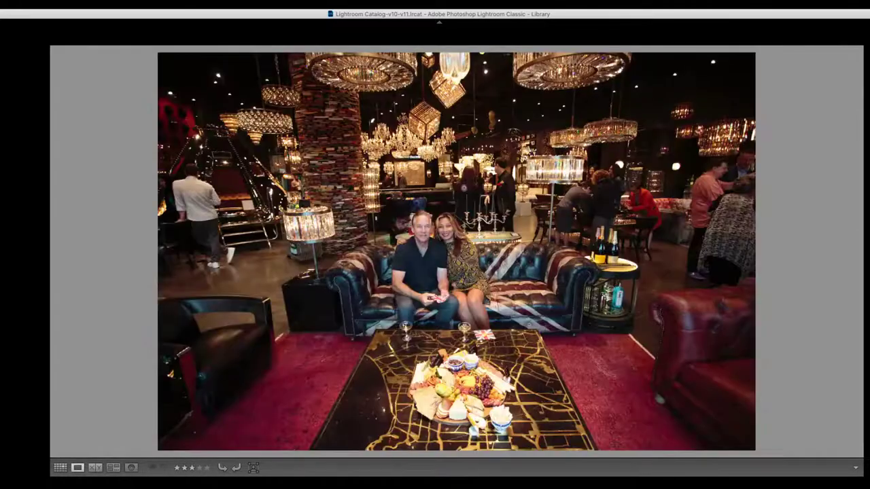
key("Left")
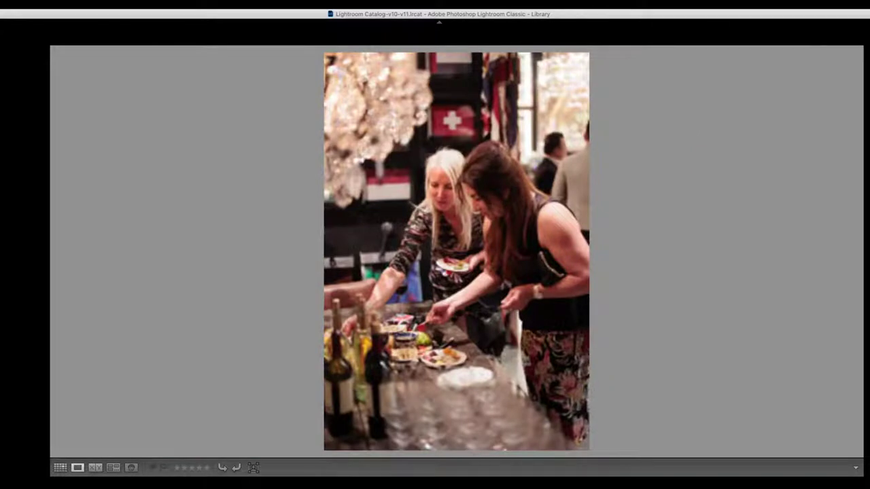
key("Left")
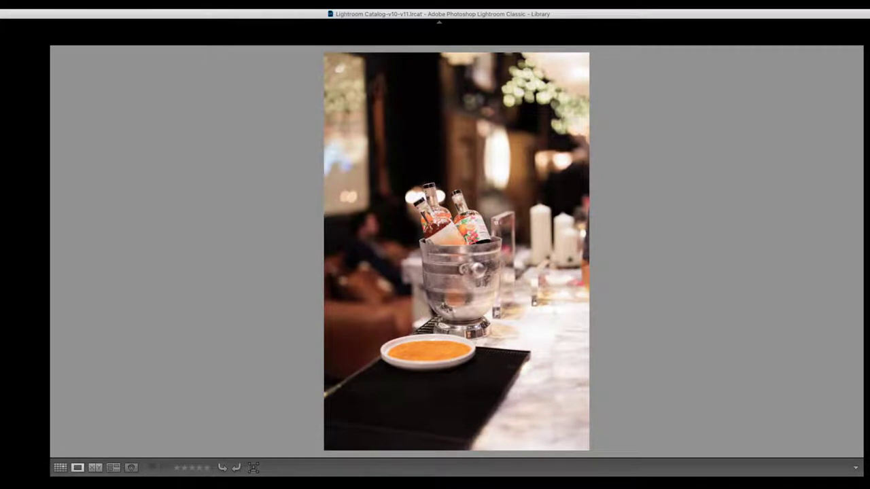
key("3")
- Try three stars on the bar and people-at-the-bar photos, then clear both ratings
key("Left")
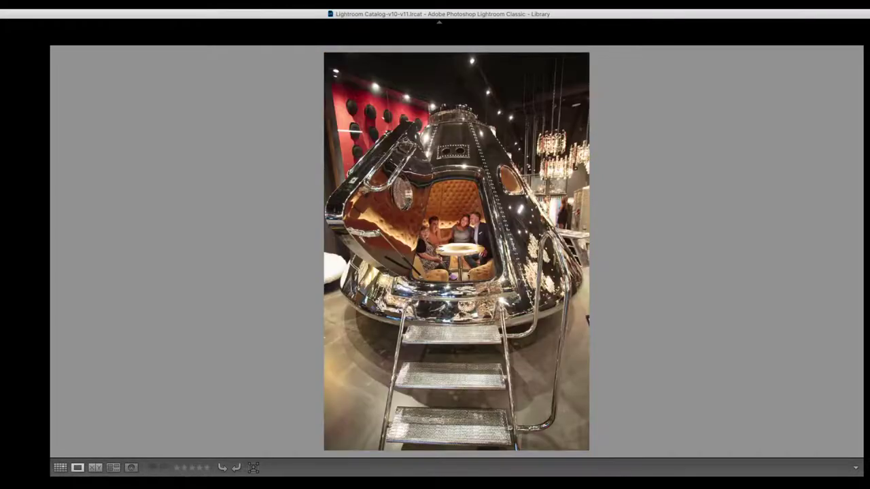
key("Right")
key("Left")
key("3")
key("Right")
key("0")
key("Right")
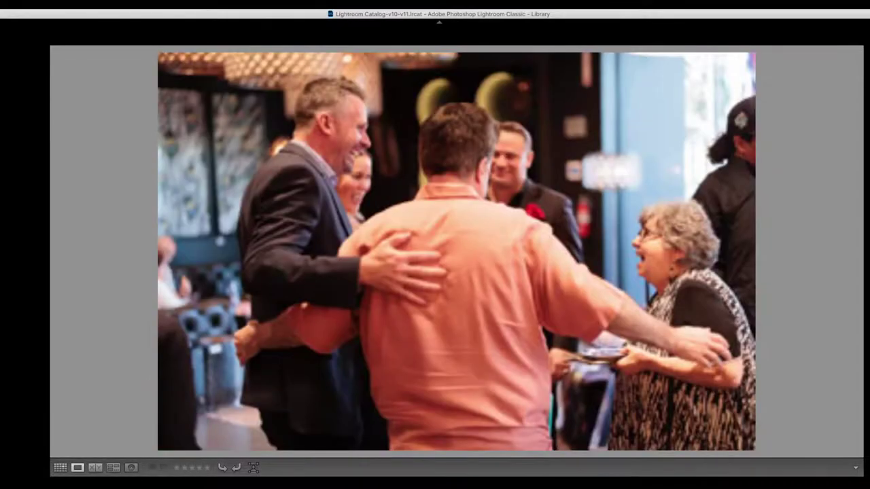
key("Right")
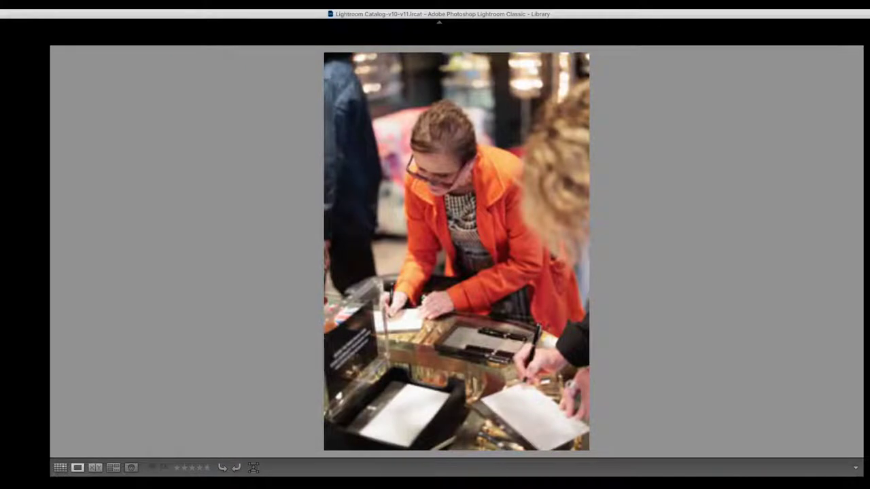
key("Right")
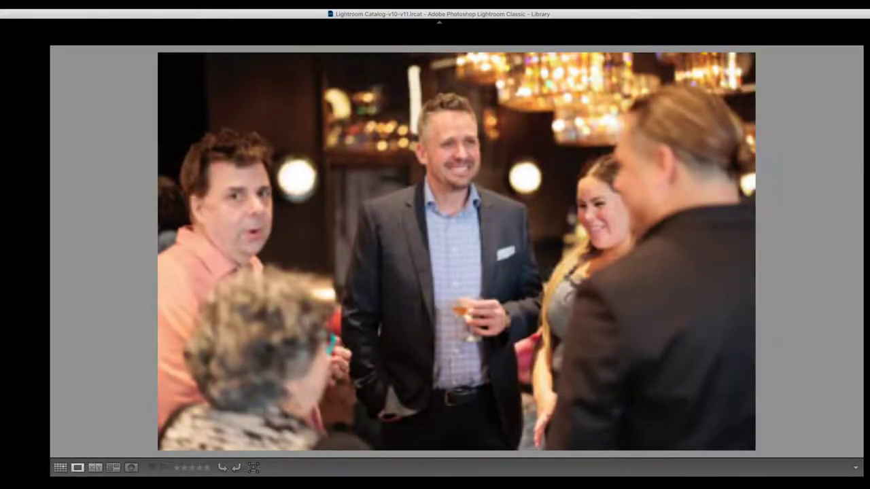
key("3")
key("0")
key("Right")
- In Grid view, move through photos 49–52 and give photo 52 four stars
key("g")
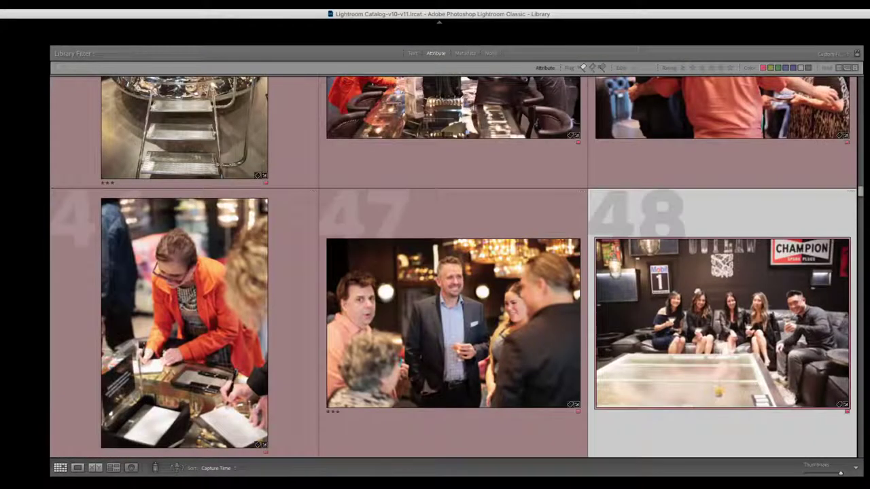
key("Right")
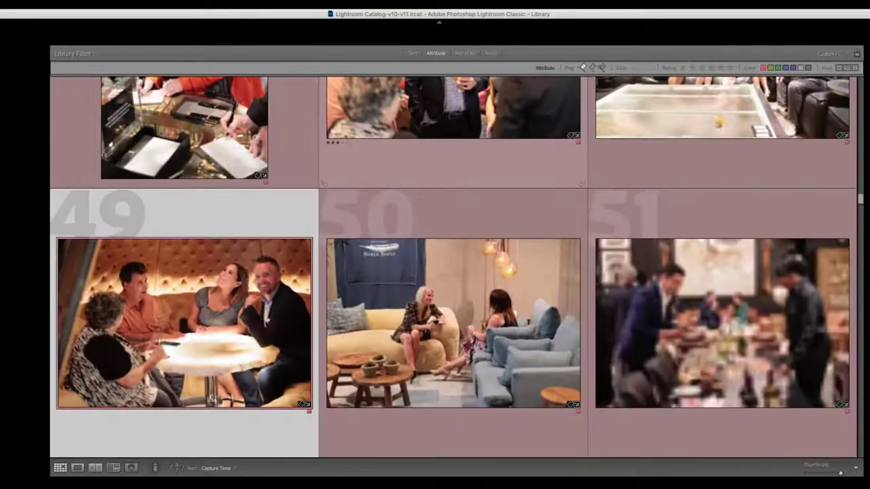
key("Right")
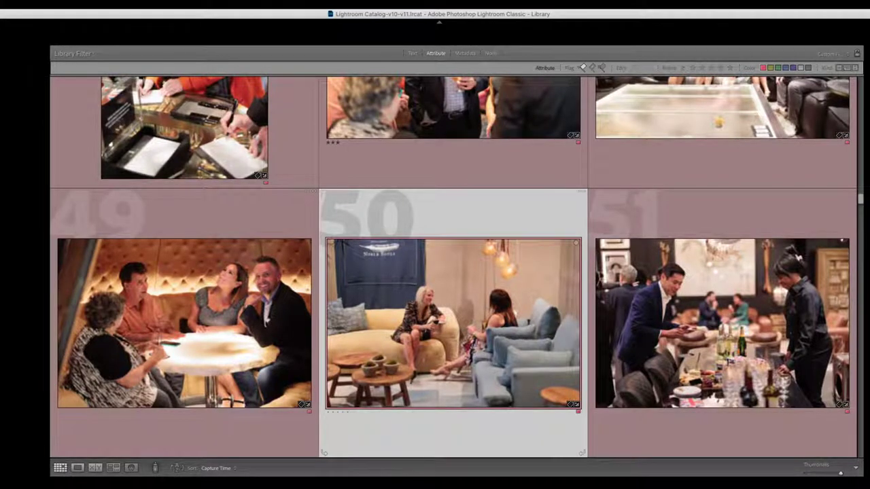
key("Right")
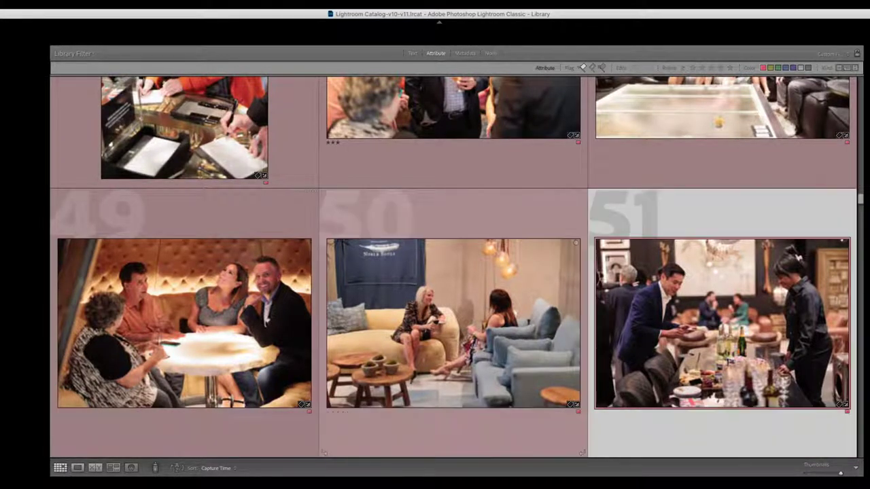
key("Right")
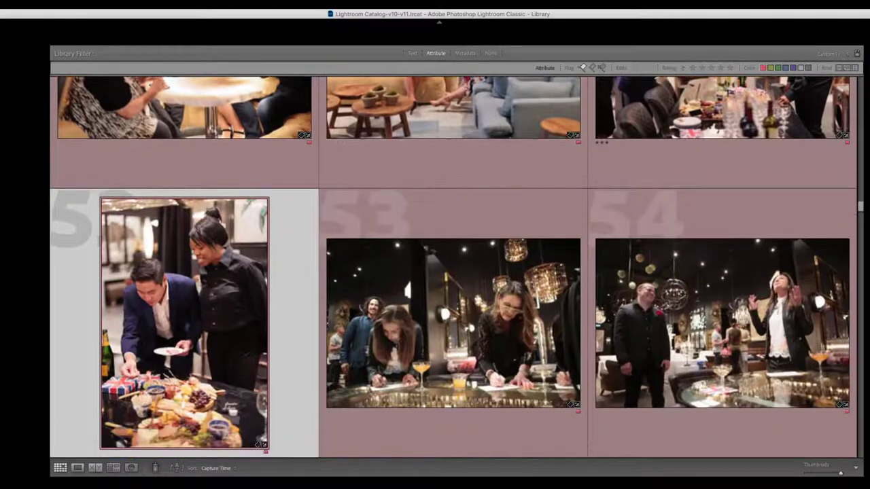
key("3")
key("4")
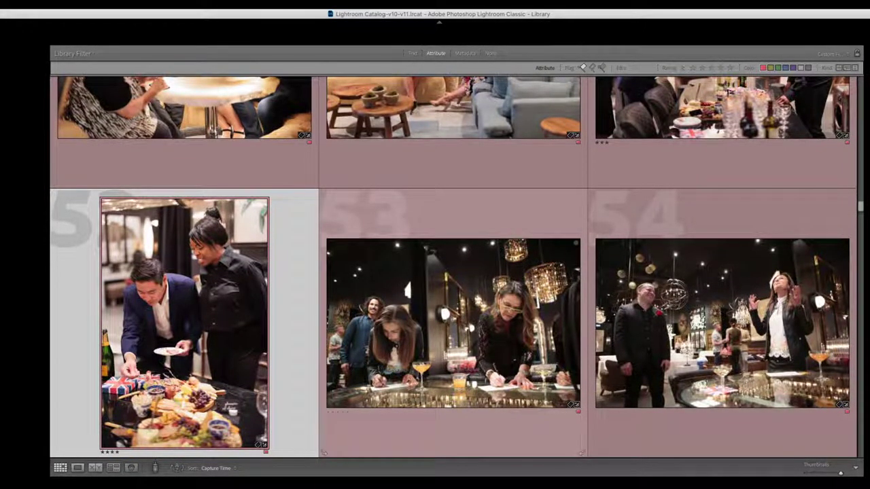
- Select photos 53–56 and give photos 56 and 57 three stars
left_click(454, 323)
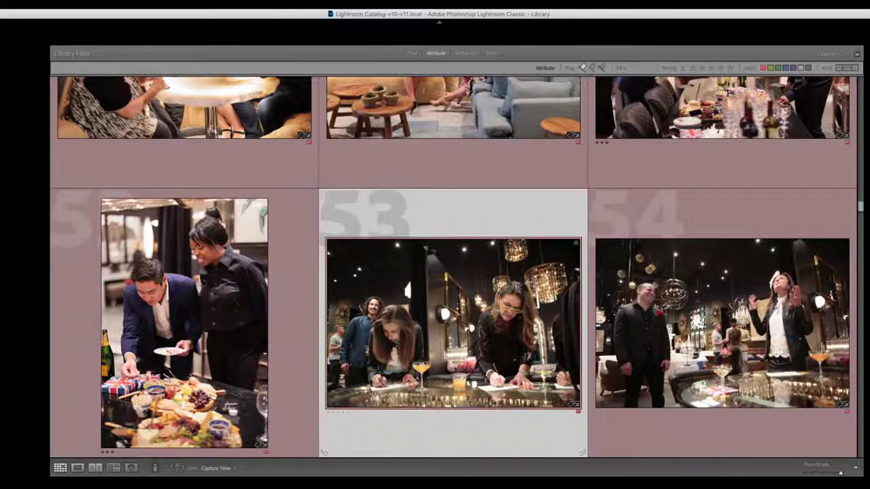
left_click(722, 323)
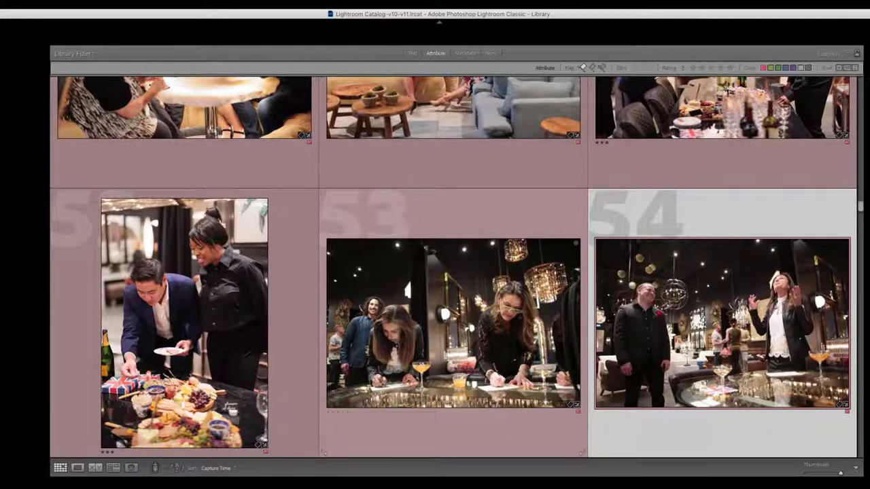
key("Right")
key("Right")
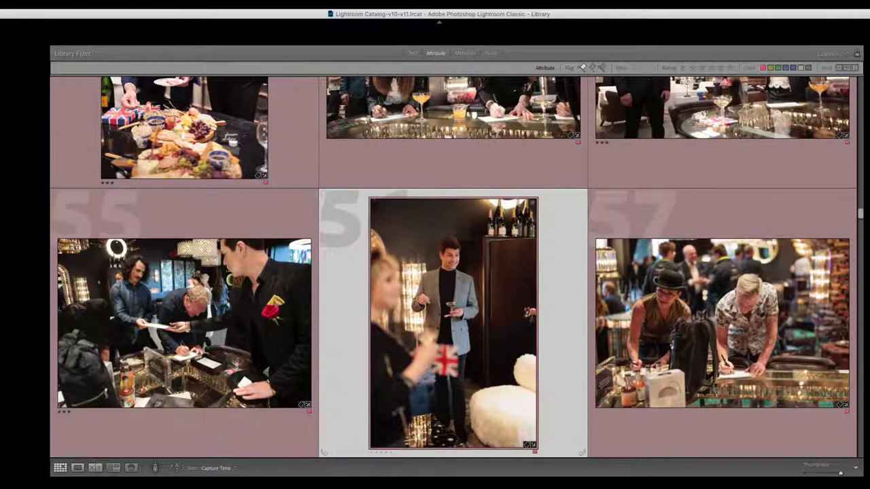
key("3")
key("Right")
key("Right")
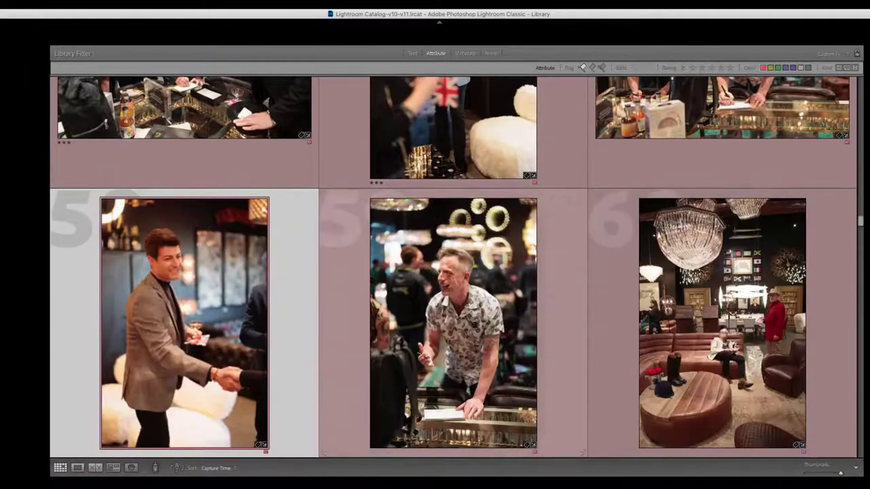
key("Left")
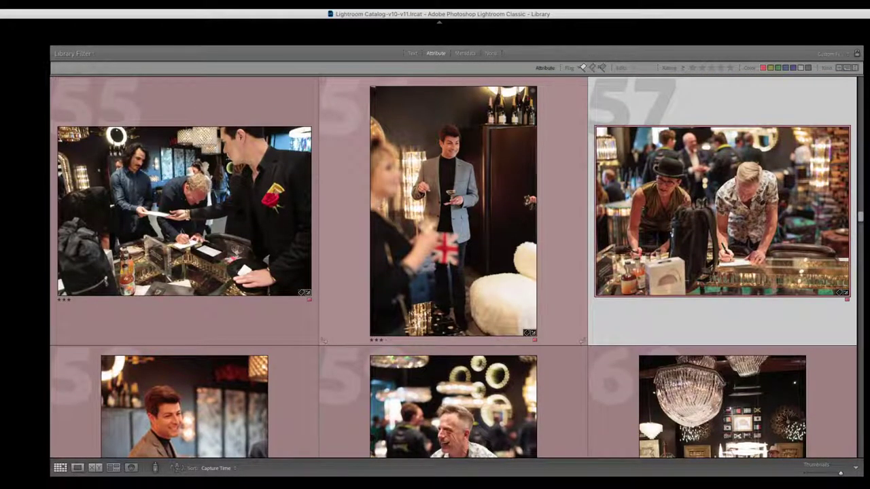
key("3")
key("Right")
key("Right")
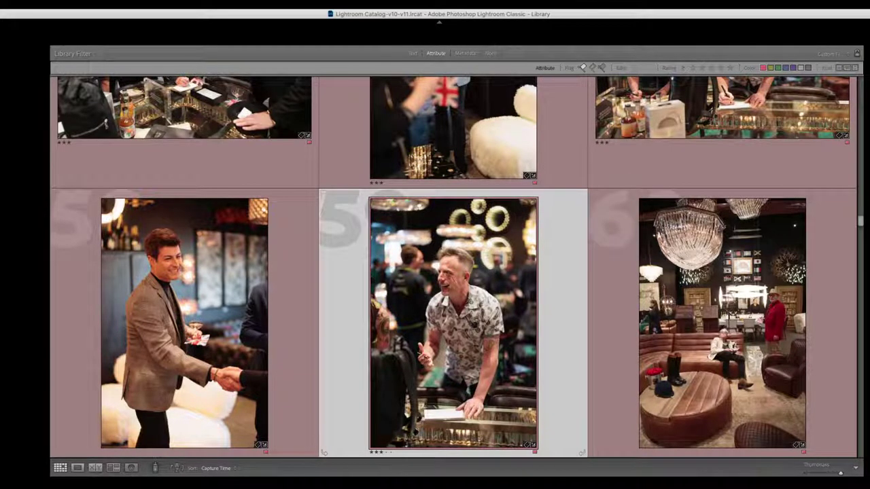
- Give photos 62, 63 and 65 three stars
key("Right")
key("Right")
key("Right")
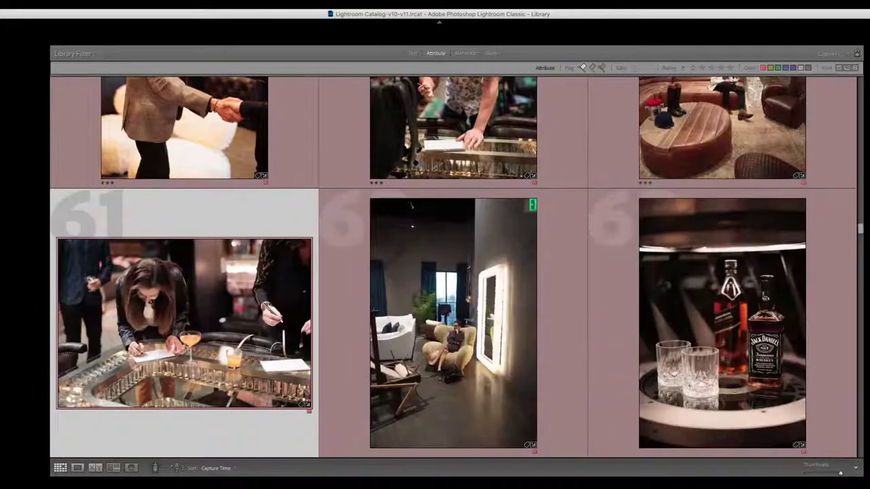
key("Right")
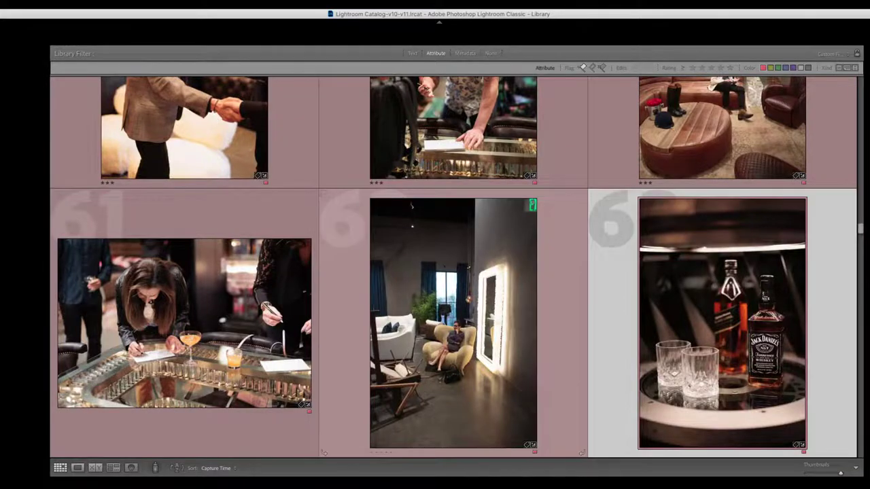
key("Left")
key("Right")
key("3")
key("Left")
key("3")
key("Down")
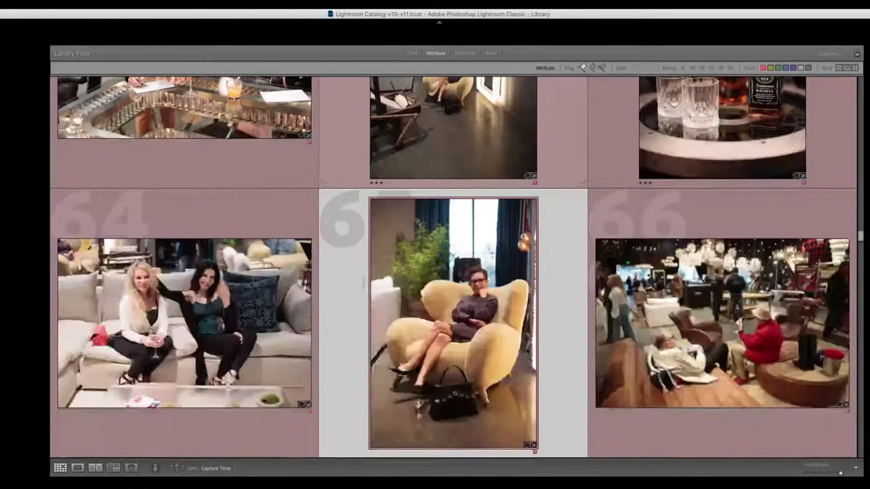
key("3")
- Give photo 67 three stars and move on to photo 69
key("Right")
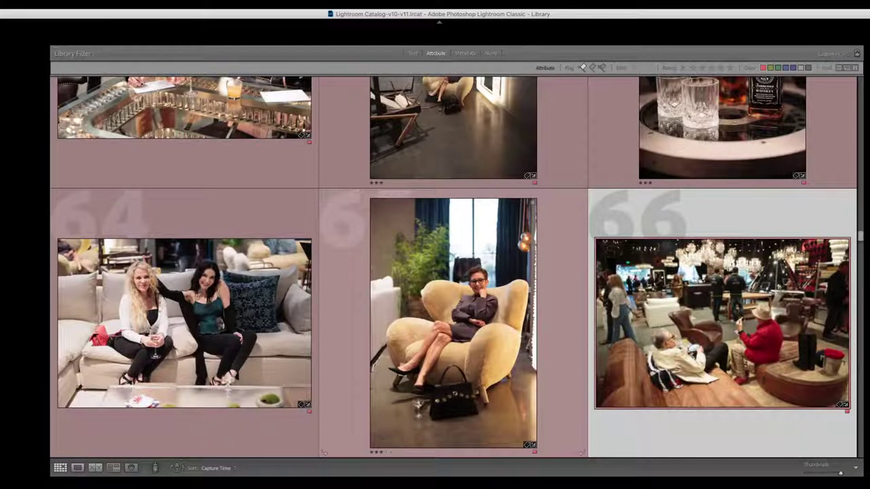
key("Right")
key("Right")
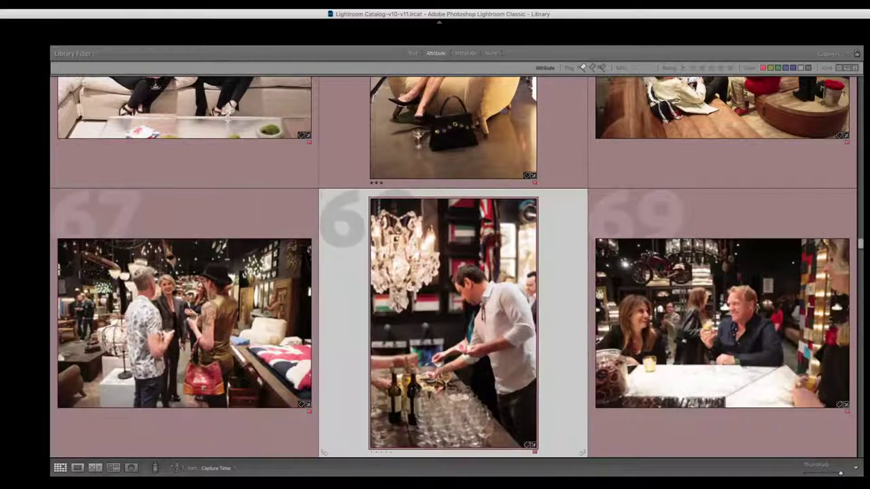
key("Left")
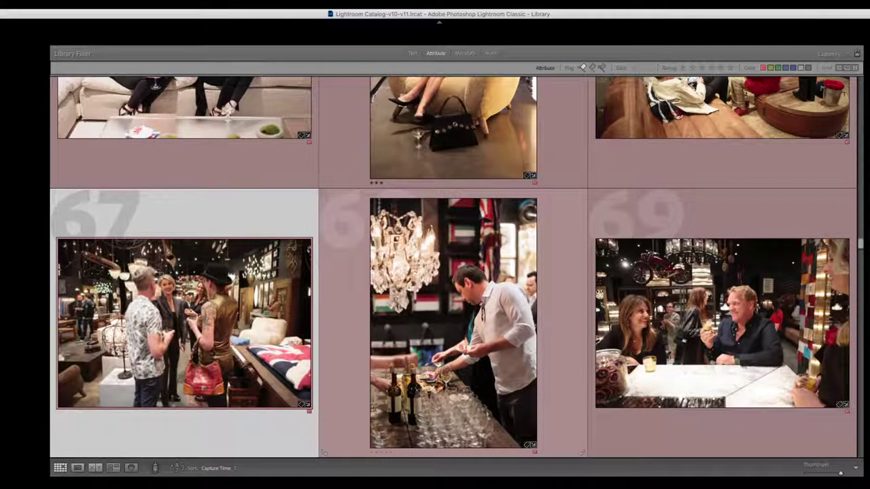
key("3")
key("Right")
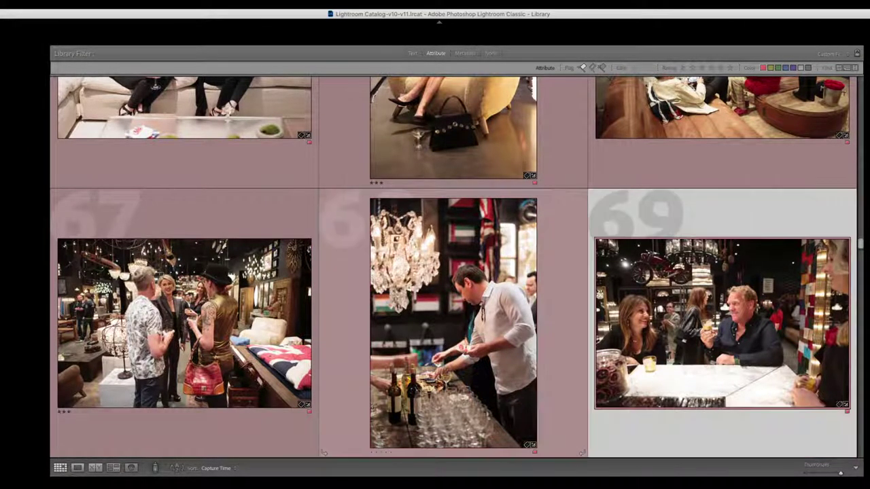
key("Right")
key("Left")
- Give photo 69 three stars, photo 74 four stars and photo 76 three stars
key("3")
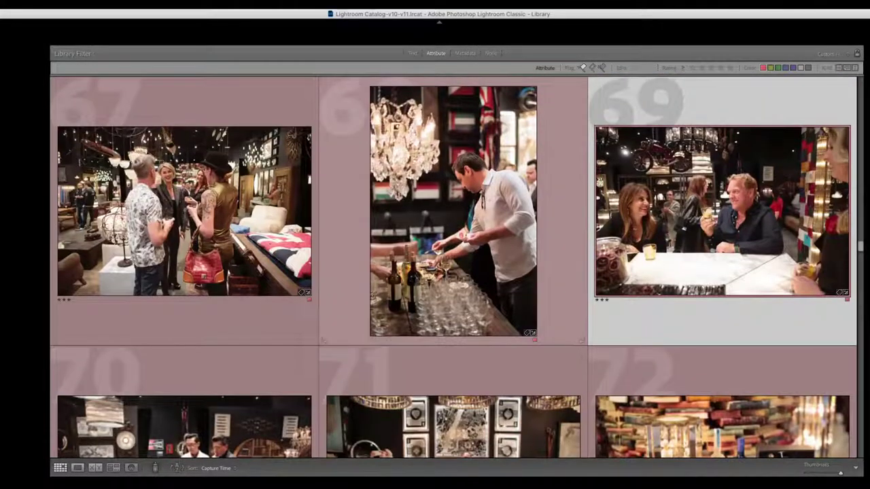
key("Right")
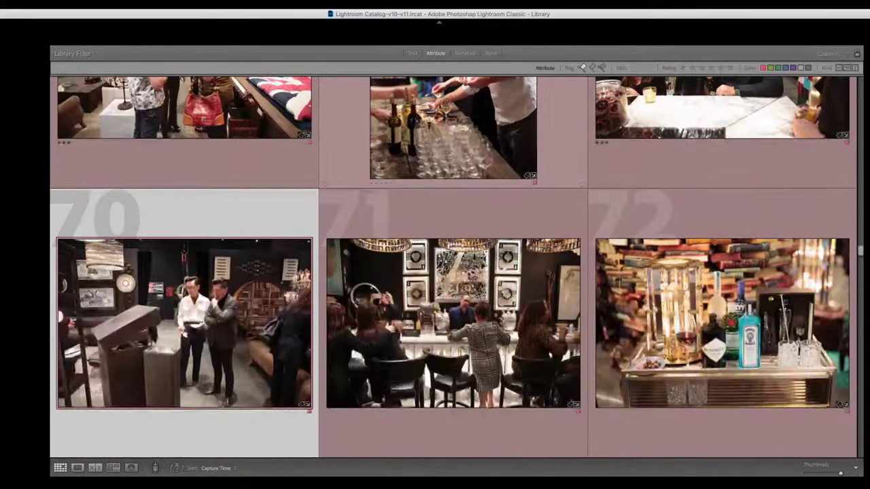
key("Right")
key("Right")
key("Right")
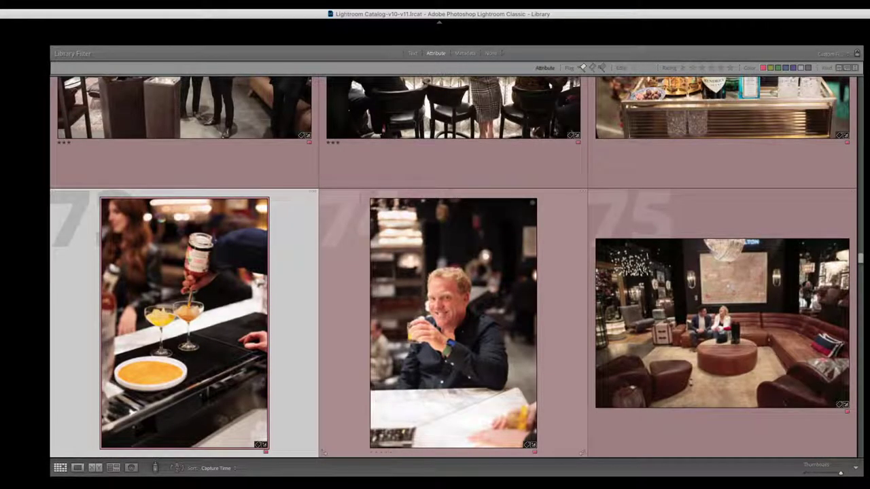
key("Right")
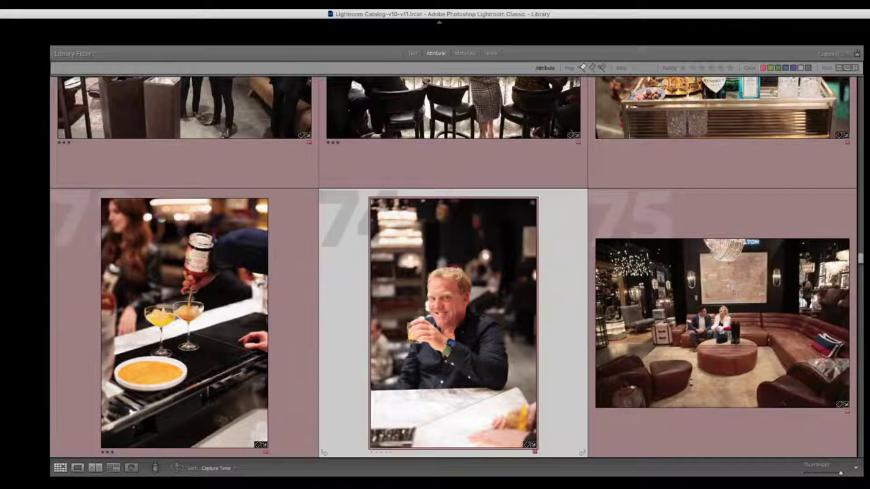
key("4")
key("Right")
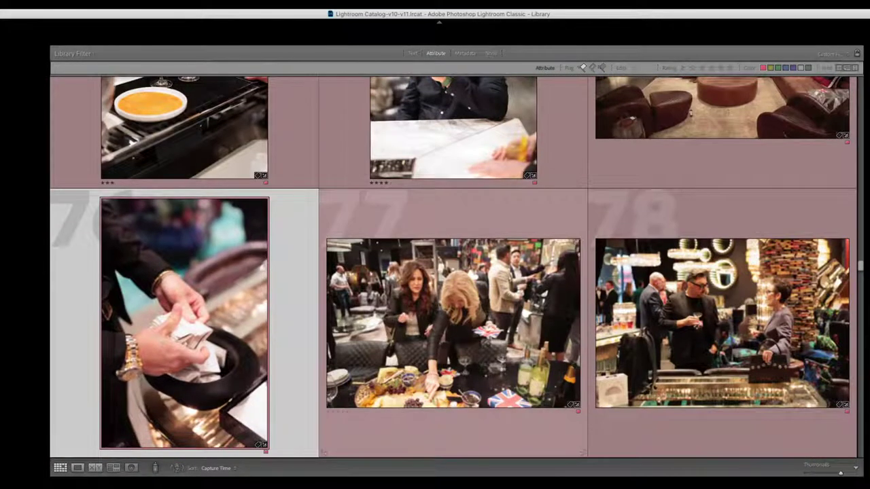
key("3")
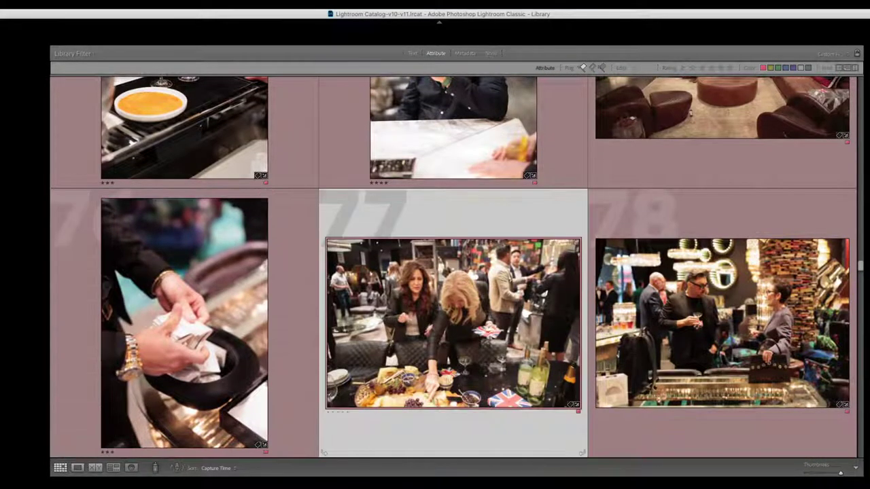
- Give photos 78, 79, 80 and 82 three stars, skipping photo 81
key("Right")
key("3")
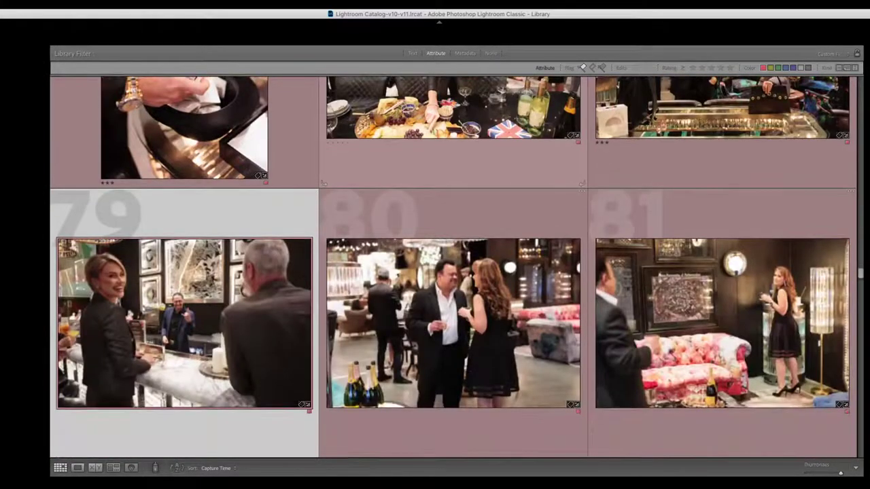
key("3")
key("Right")
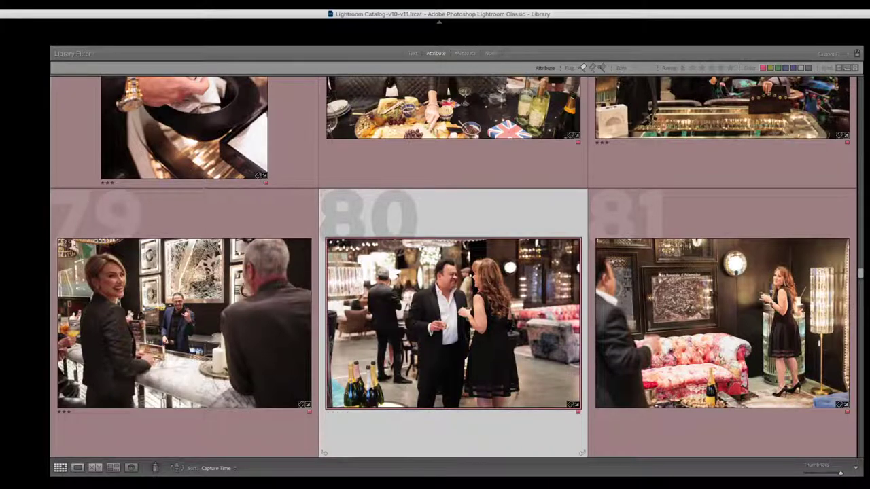
key("3")
key("Right")
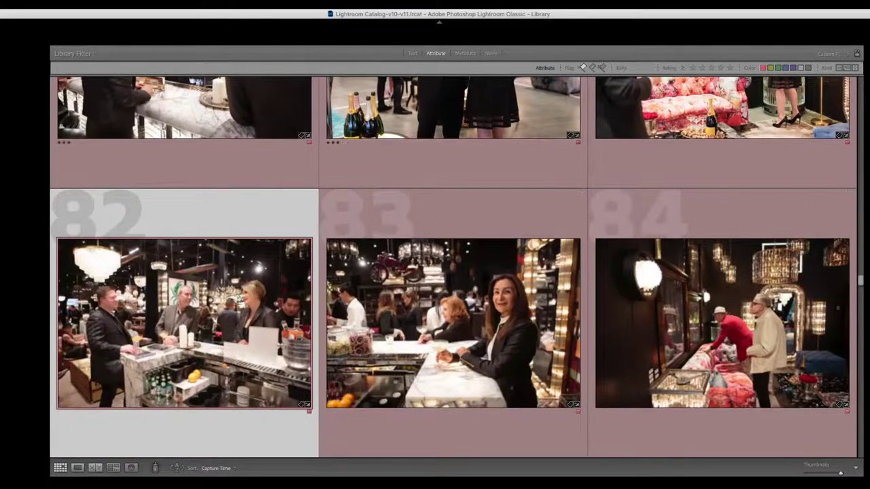
key("Right")
key("Left")
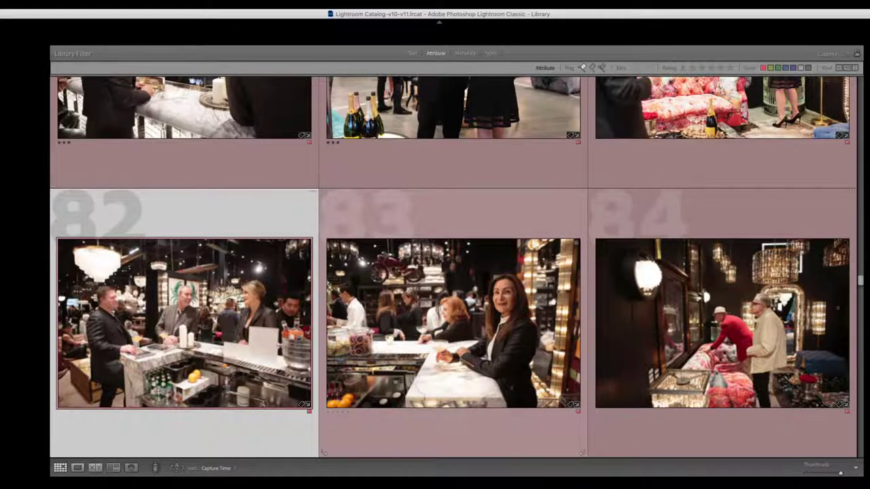
key("Right")
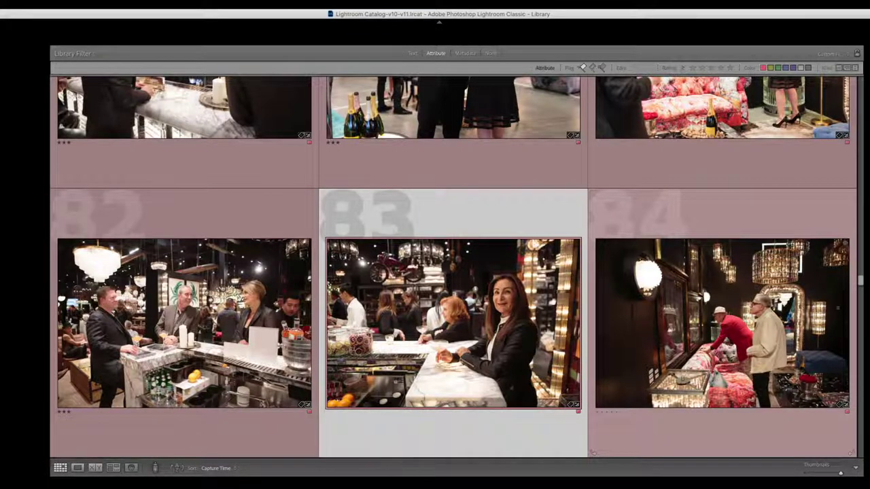
- Give photo 83 three stars, review photos 85–87, and give photo 85 four stars
key("3")
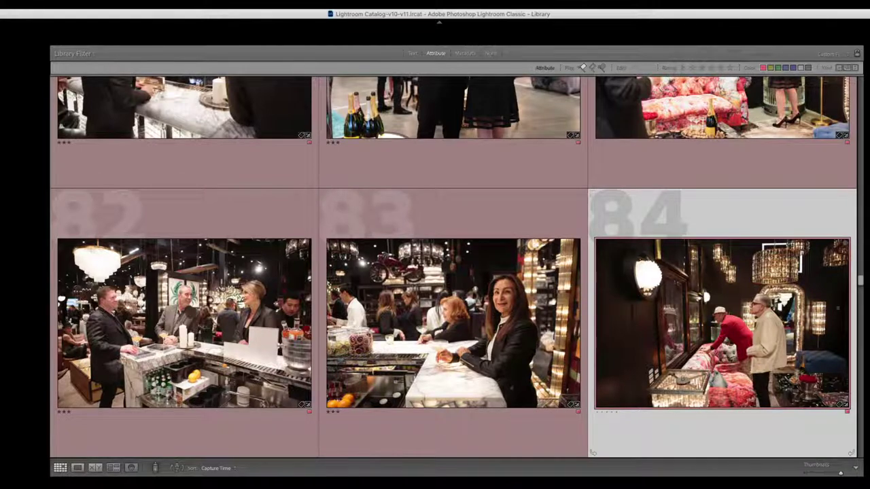
scroll(454, 267, "down", 3)
key("Right")
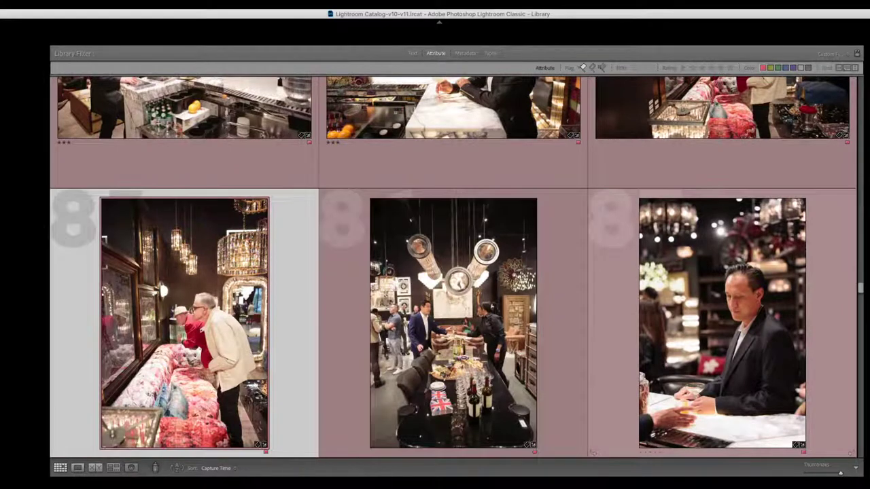
key("Right")
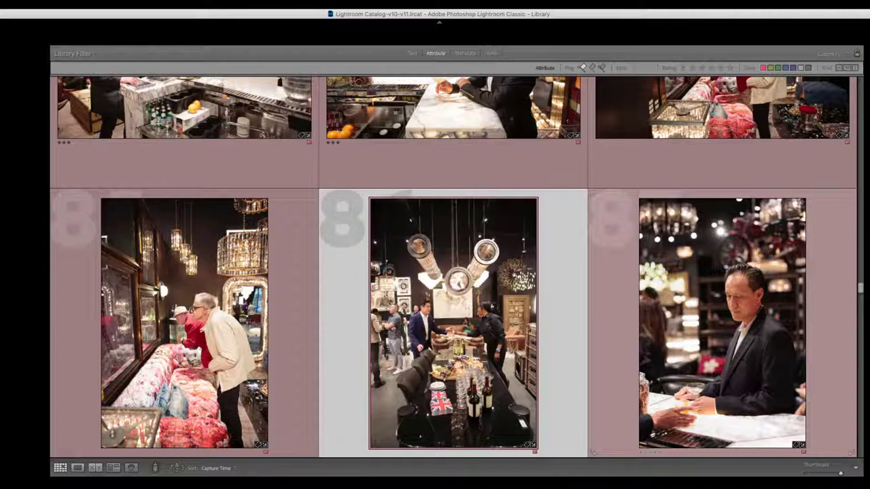
key("Right")
key("Left")
key("Up")
key("Down")
key("Left")
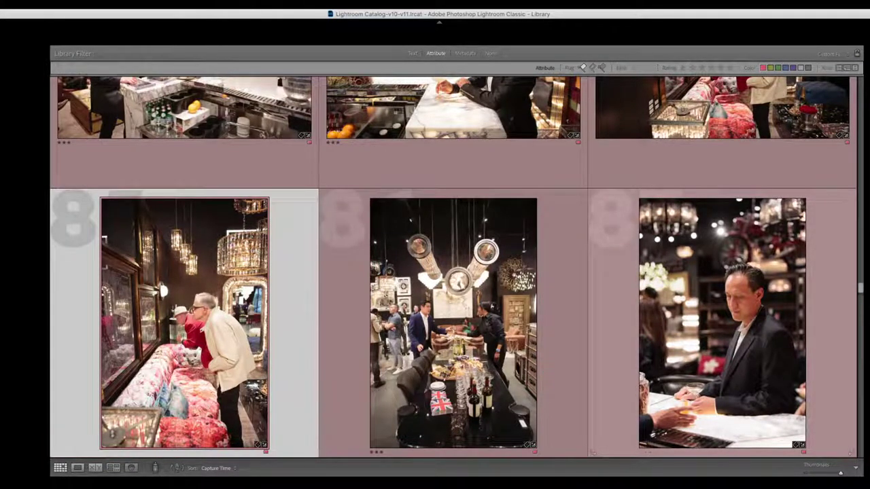
key("4")
- Starting from photo 86, give photos 87, 88 and 89 three stars
left_click(453, 323)
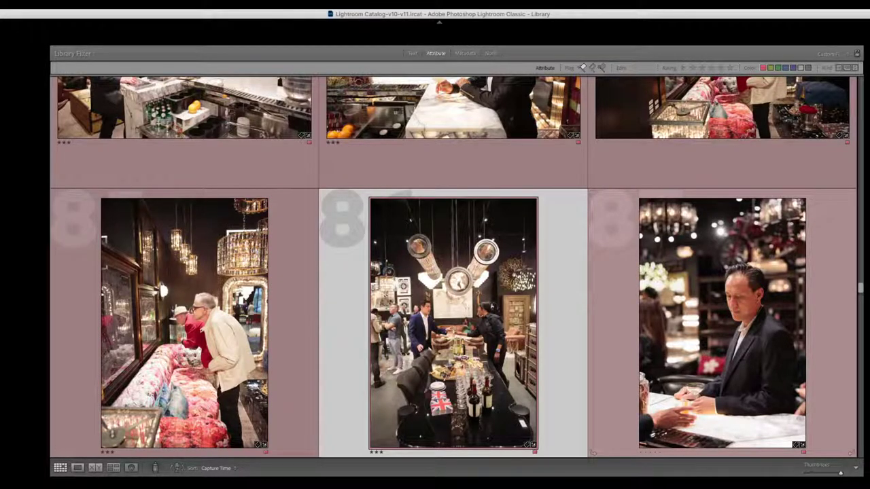
key("Right")
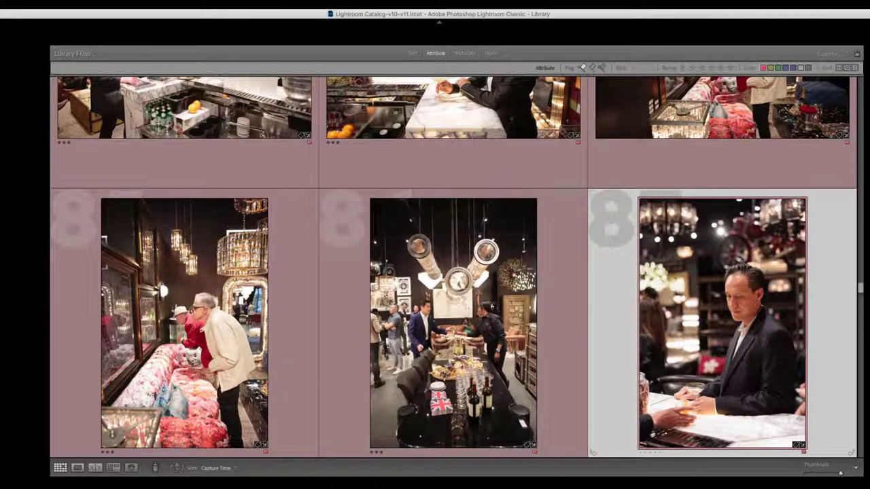
key("Right")
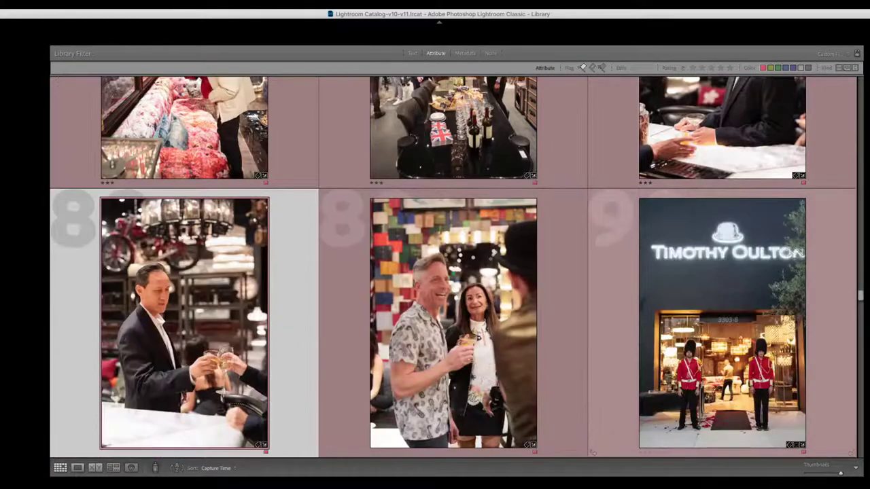
key("Right")
key("Left")
key("3")
key("Right")
key("3")
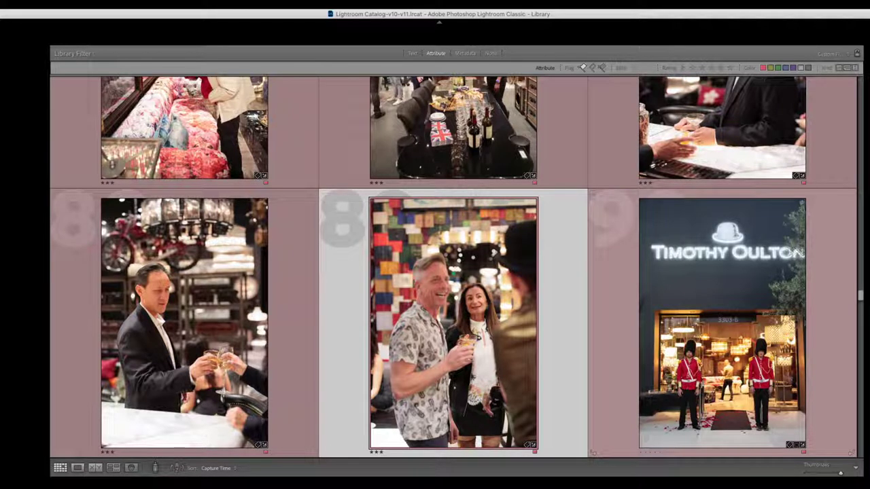
- Rate the Timothy Oulton storefront photo and photos 91 and 92 three stars
key("Right")
key("Right")
key("Left")
key("Right")
key("Left")
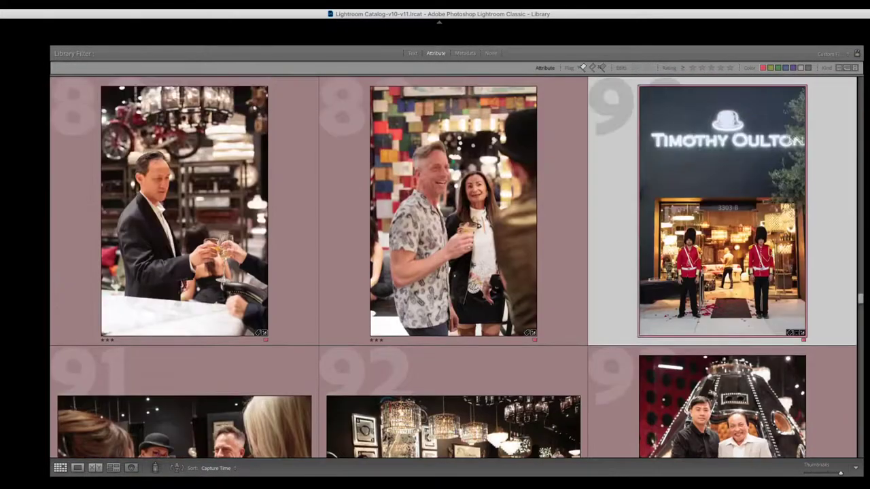
key("Right")
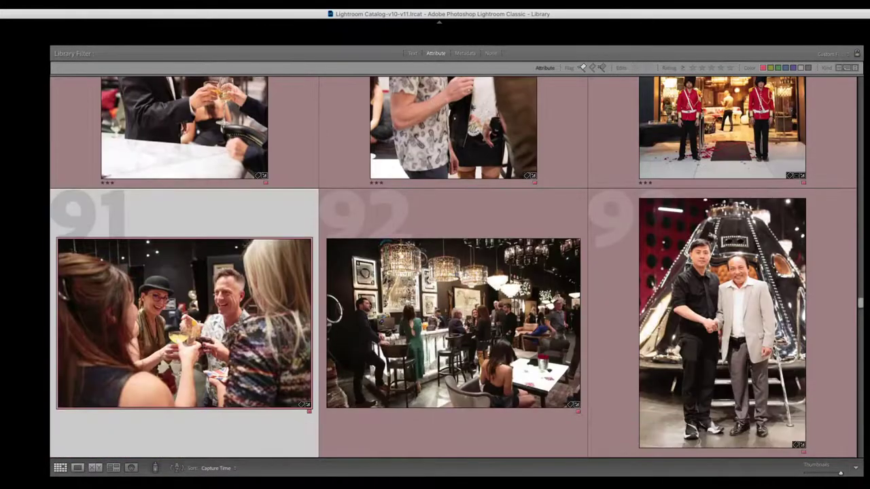
key("Right")
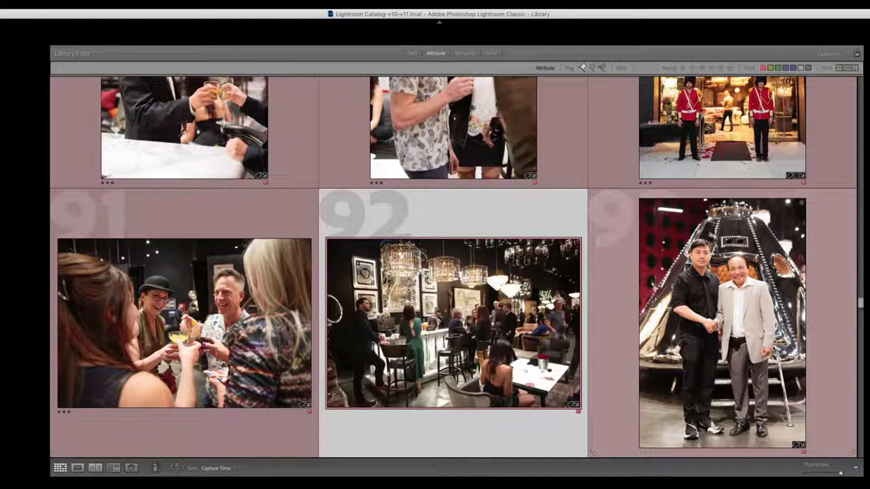
key("Right")
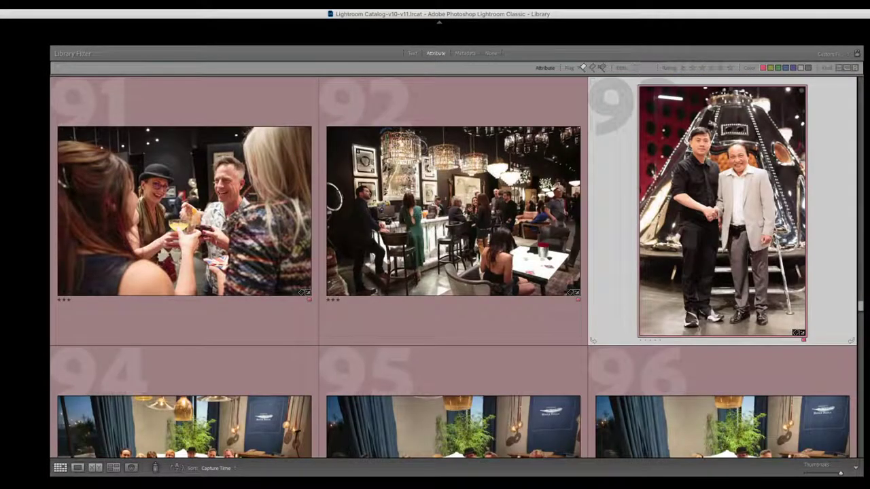
- Show sofa group shots 94 and 95 side by side in Compare view
key("Right")
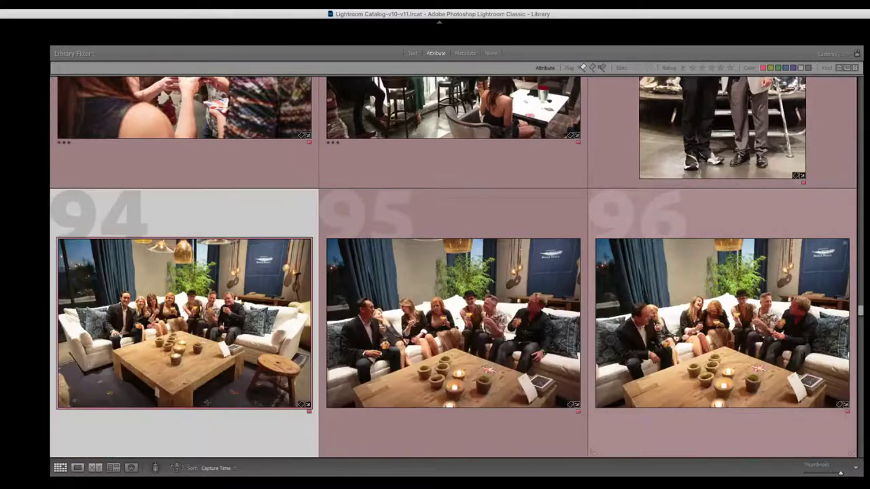
key("Right")
key("Left")
key("c")
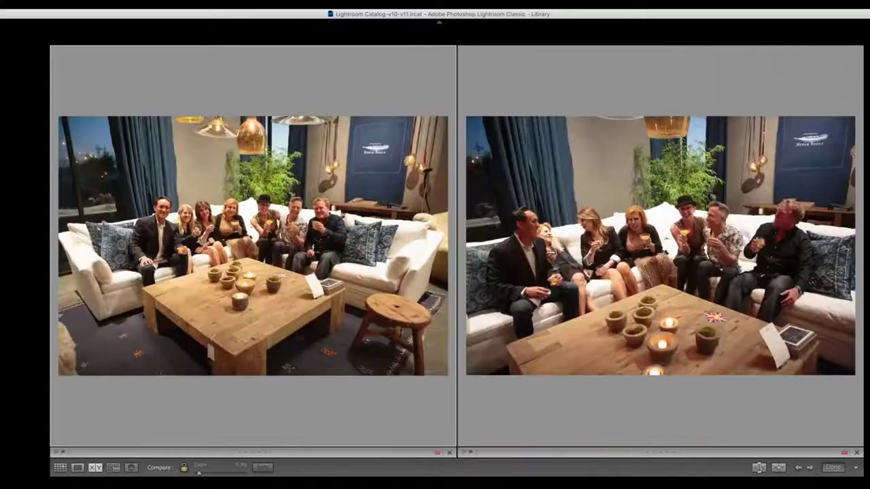
- Leave Compare view and show the wider sofa group photo 94 alone in Loupe
key("e")
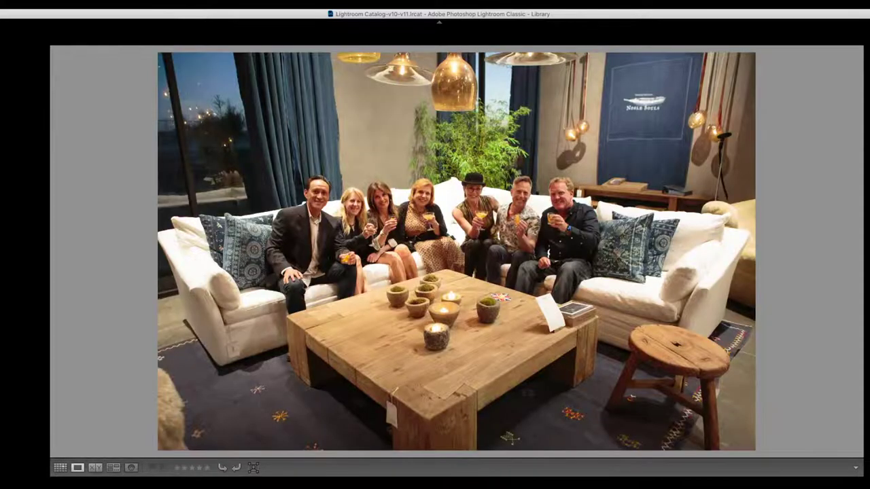
- Rate the current photo and the next sofa group shot three stars
key("3")
key("Right")
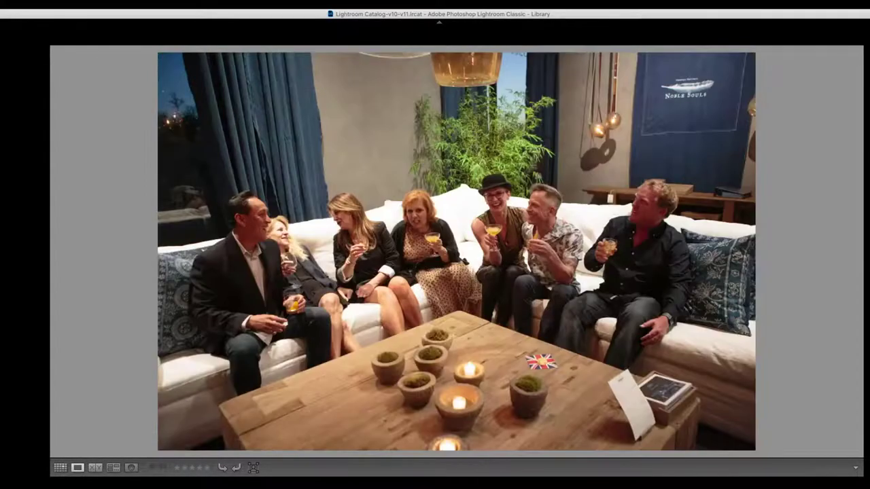
key("Right")
key("Right")
key("Right")
key("Left")
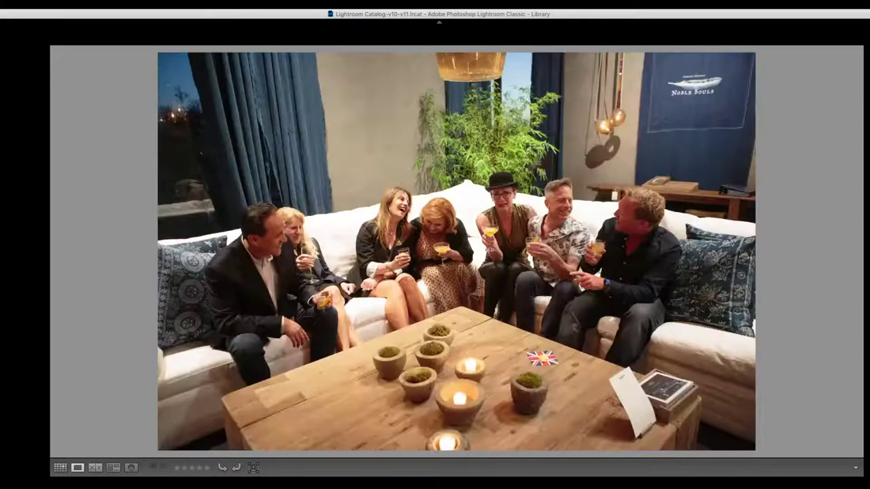
key("Left")
key("3")
key("Right")
key("Right")
key("Right")
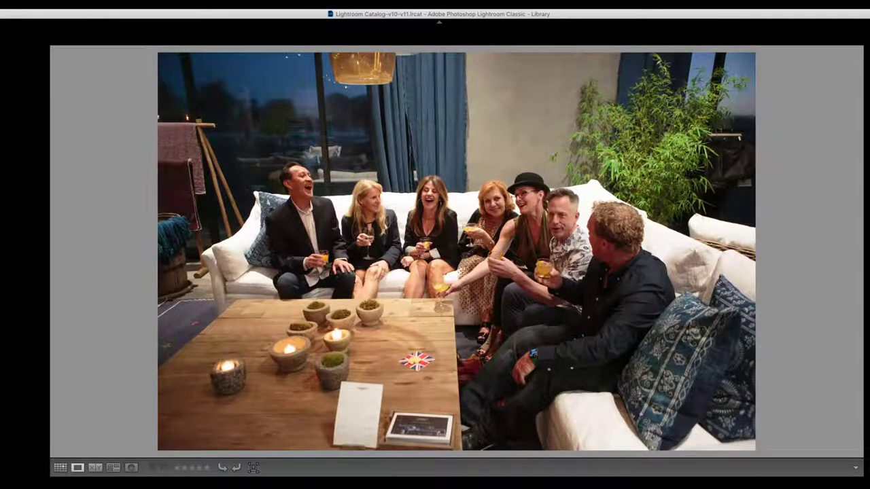
key("Right")
key("Right")
- Browse past the wide room shot and rate the closer sofa shot three stars
key("Right")
key("Right")
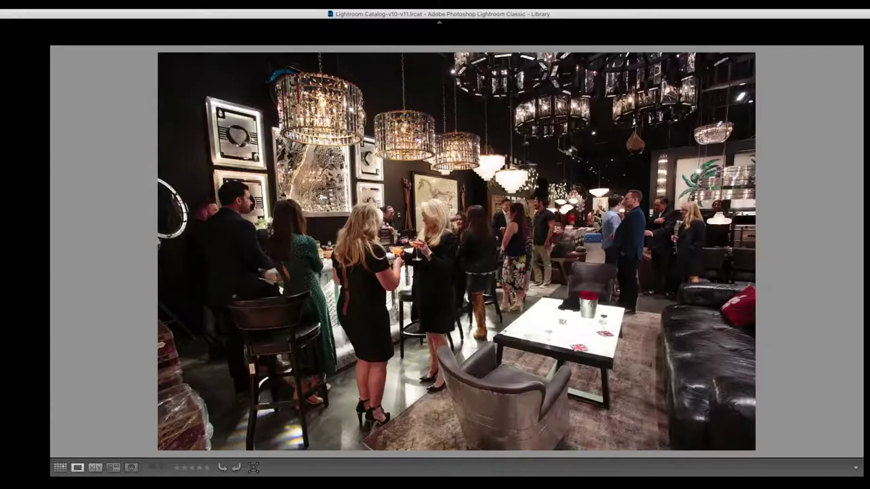
key("Left")
key("Right")
key("Right")
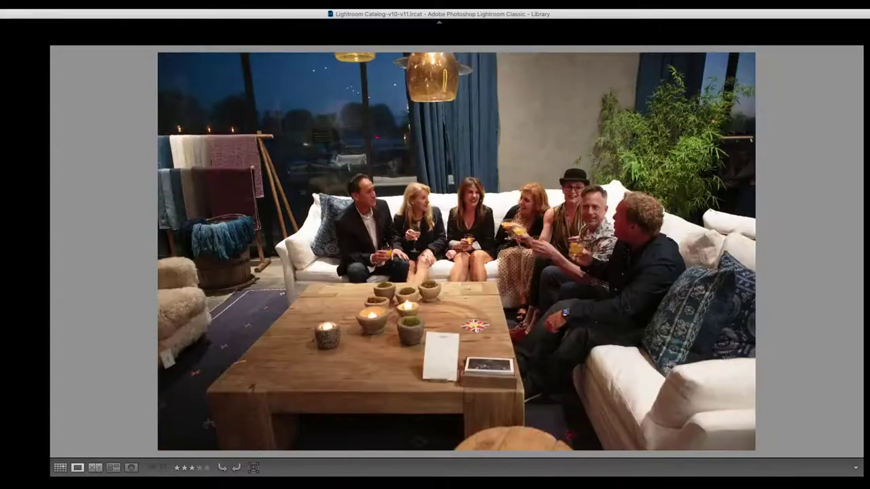
key("Right")
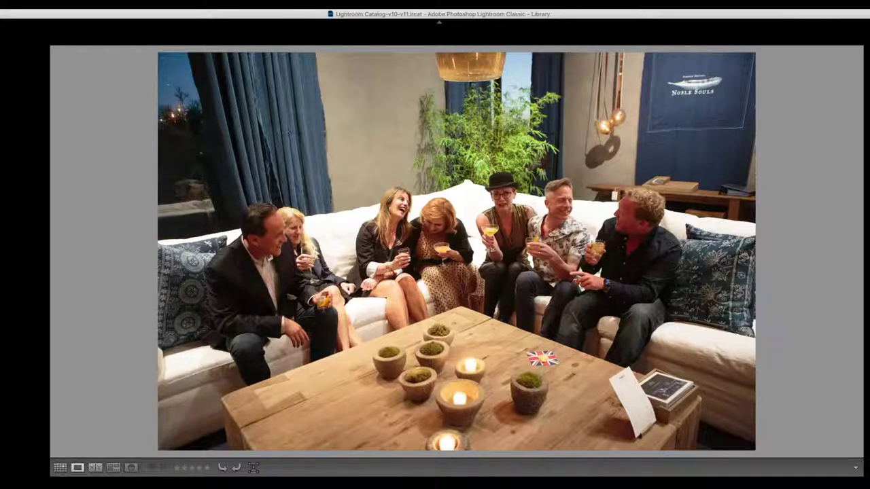
key("Right")
key("Right")
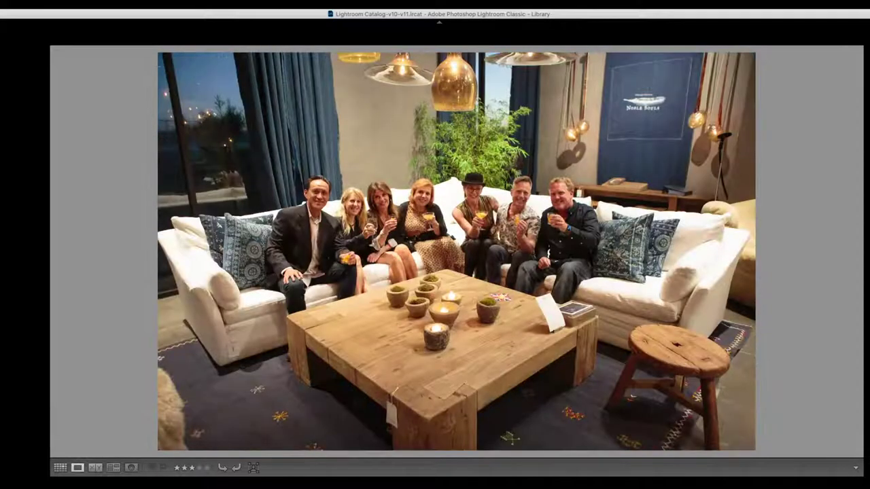
key("Right")
key("Right")
key("Right")
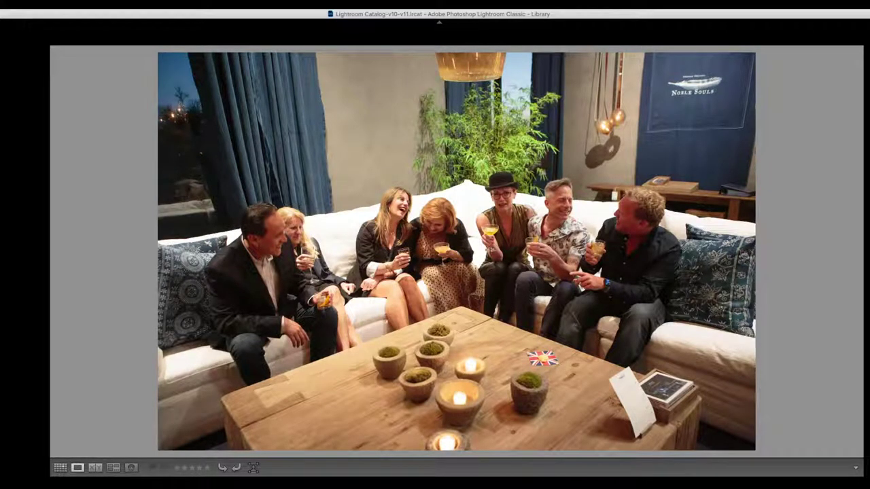
key("Right")
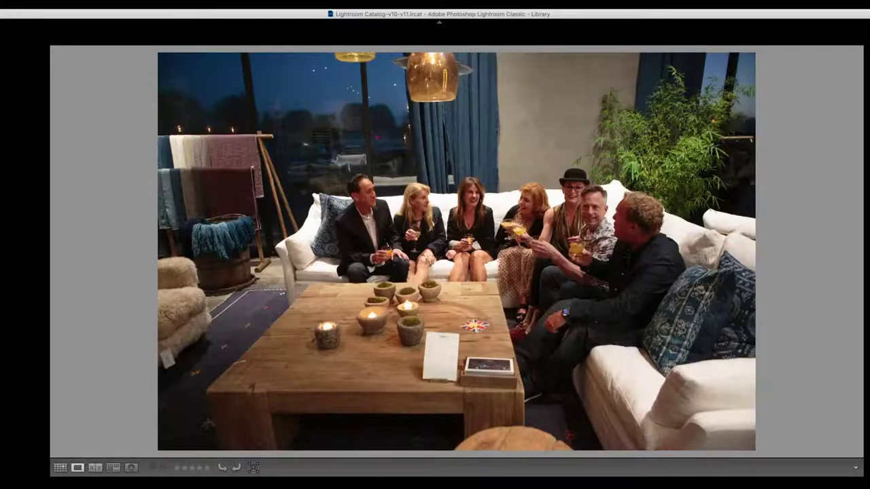
key("Right")
key("3")
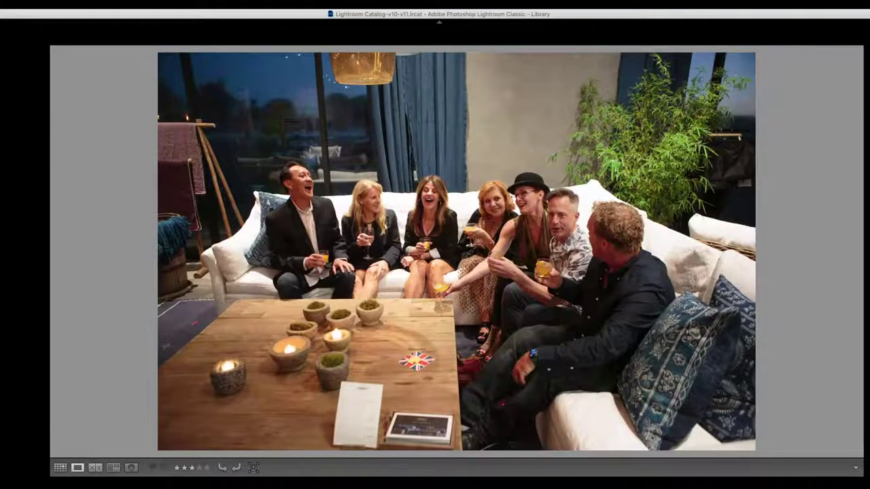
- Give the vertical table portrait three stars
key("Right")
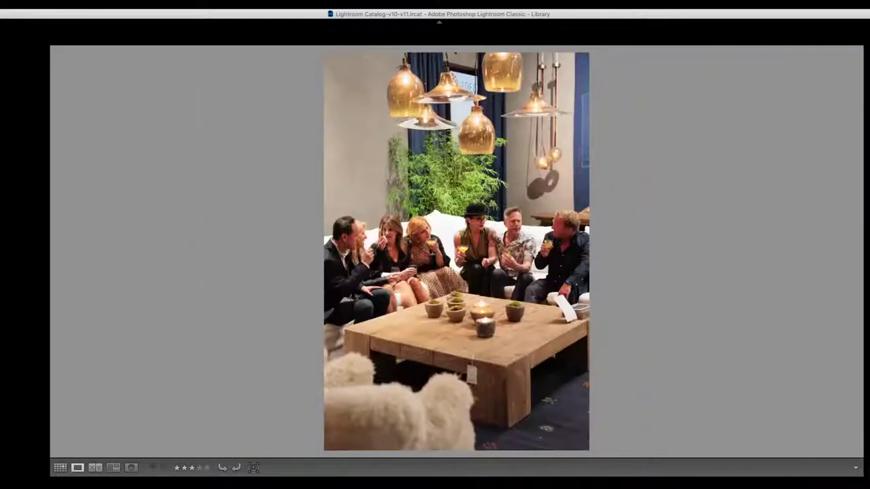
key("Left")
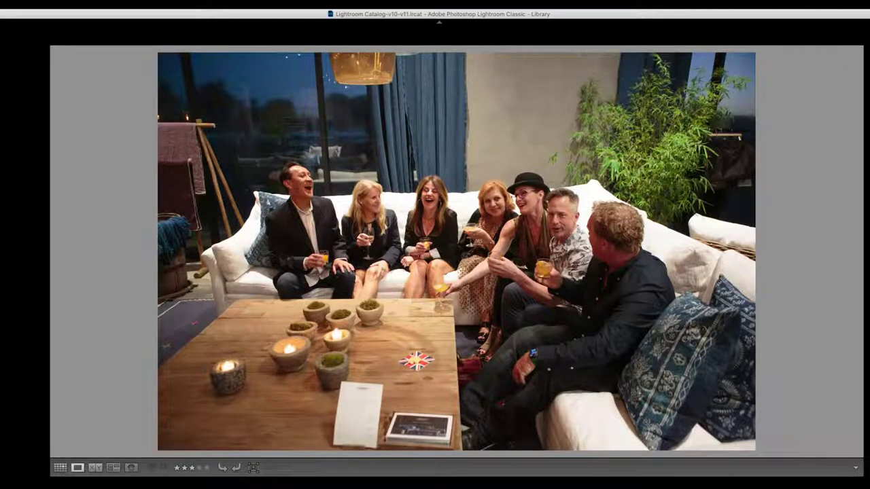
key("Right")
key("Left")
key("Right")
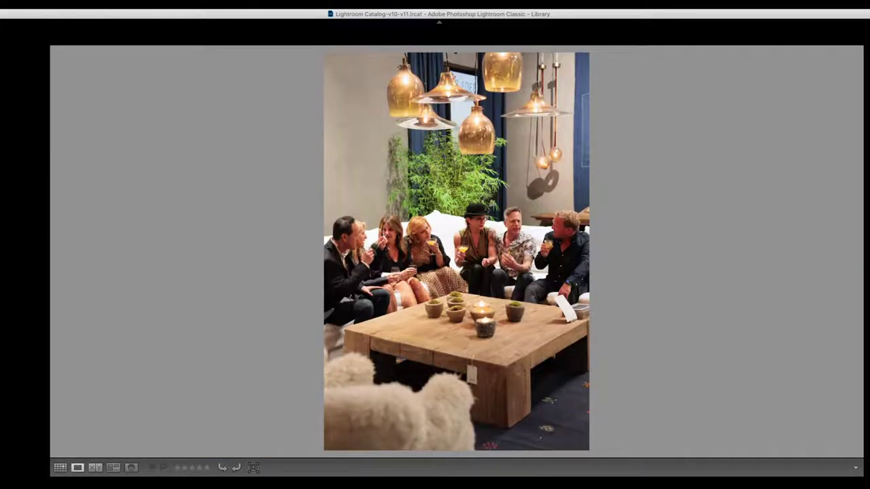
key("3")
key("Left")
key("Left")
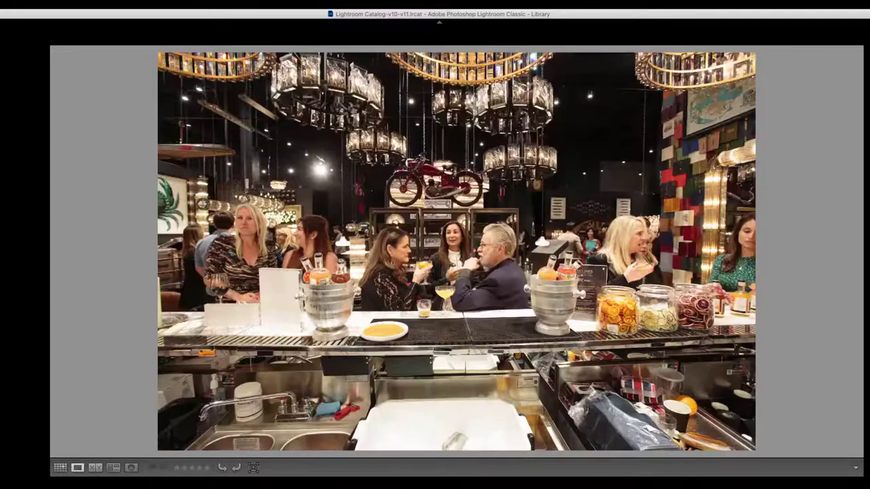
- Rate the dark showroom party photo three stars and move on to the man lounging on the sofa
key("Right")
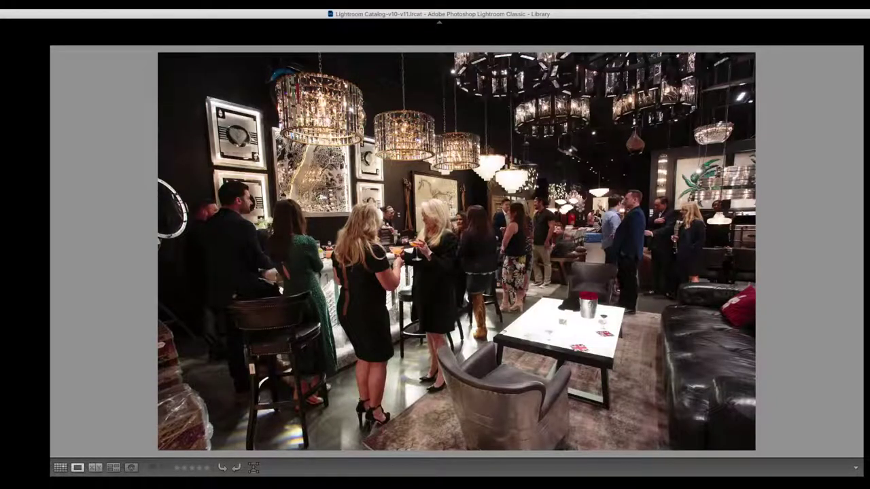
key("3")
key("Right")
key("Right")
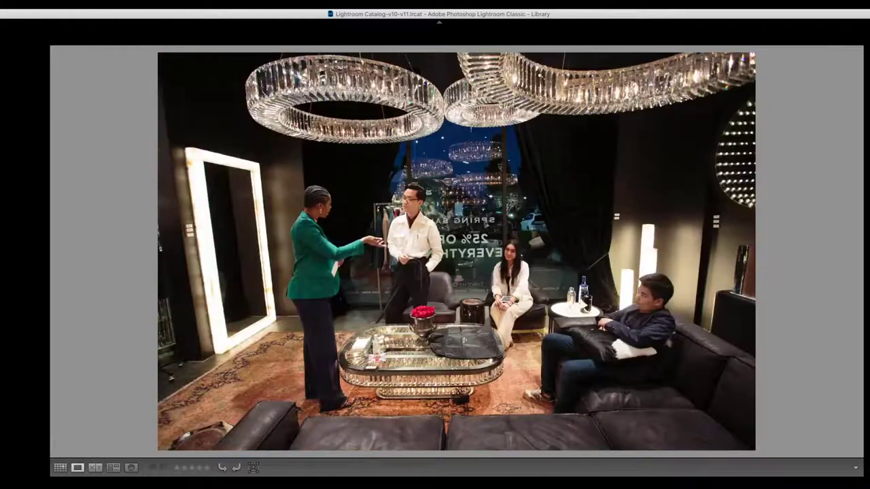
key("Right")
key("Left")
key("Right")
key("Right")
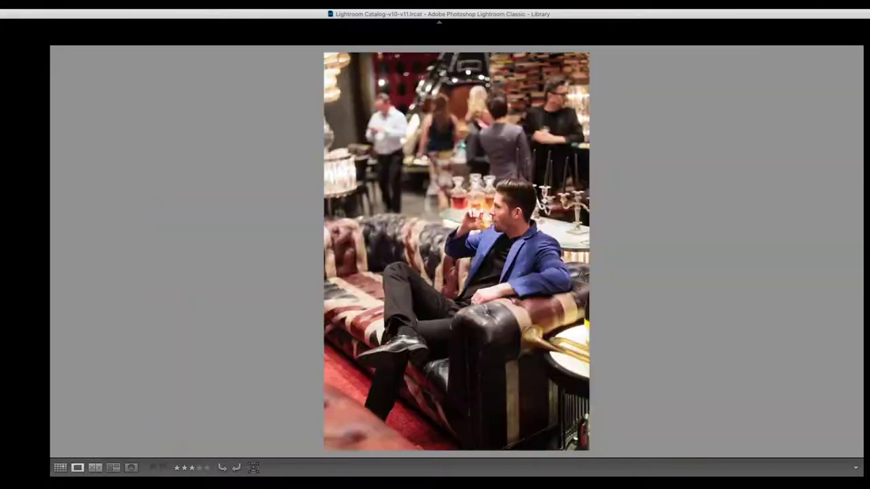
- Browse through the woman in green, the bar scene, the table photo and the writing close-up
key("Right")
key("Right")
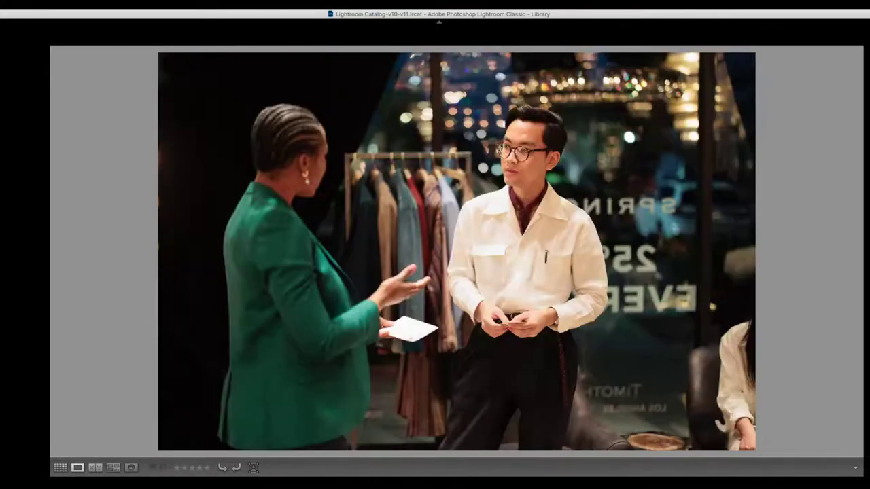
key("Left")
key("Left")
key("Right")
key("Right")
key("Right")
key("Right")
key("Left")
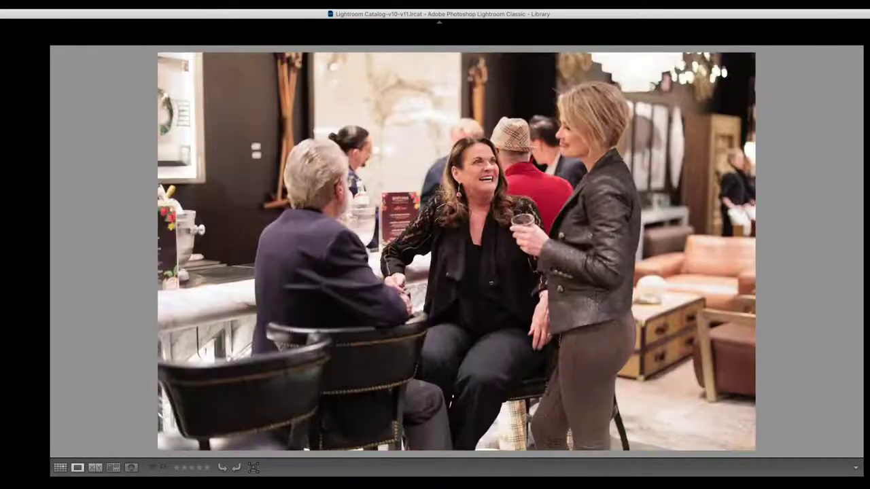
key("Left")
key("Right")
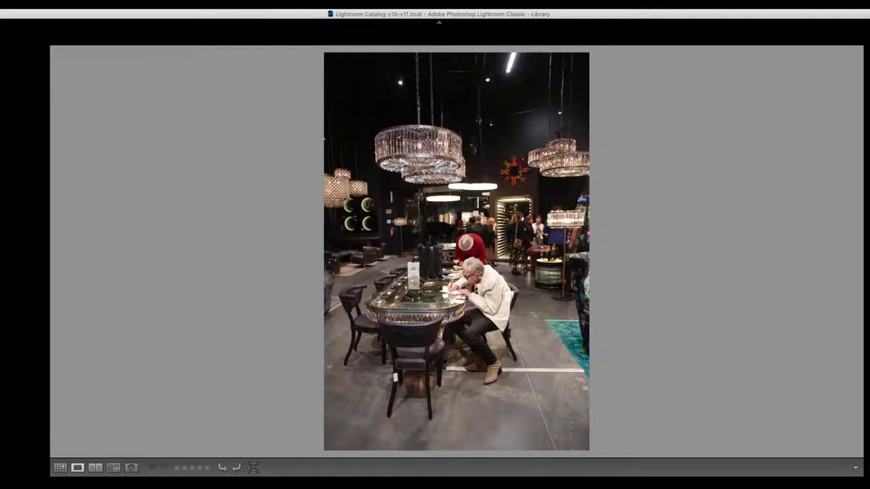
key("Right")
key("Left")
key("Right")
key("Right")
key("Left")
key("Right")
key("Right")
key("Right")
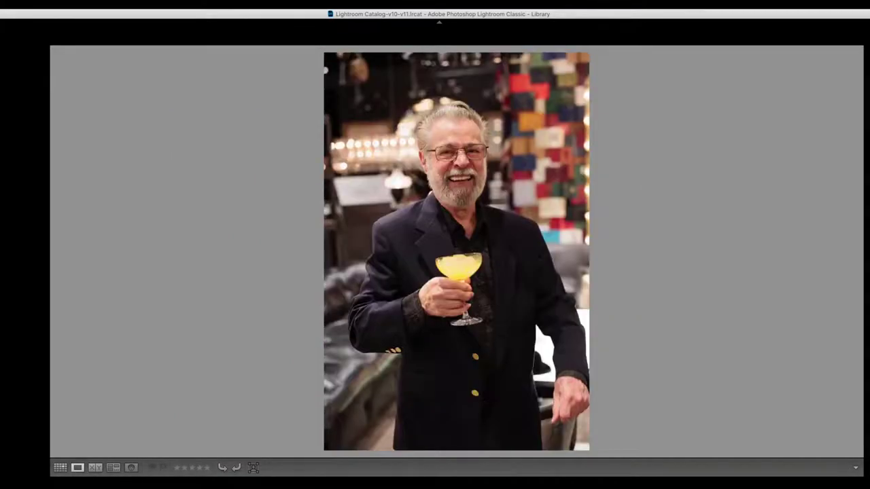
- Browse the barber chair, gift-bag and lounge photos, continuing into the crowd shots
key("Right")
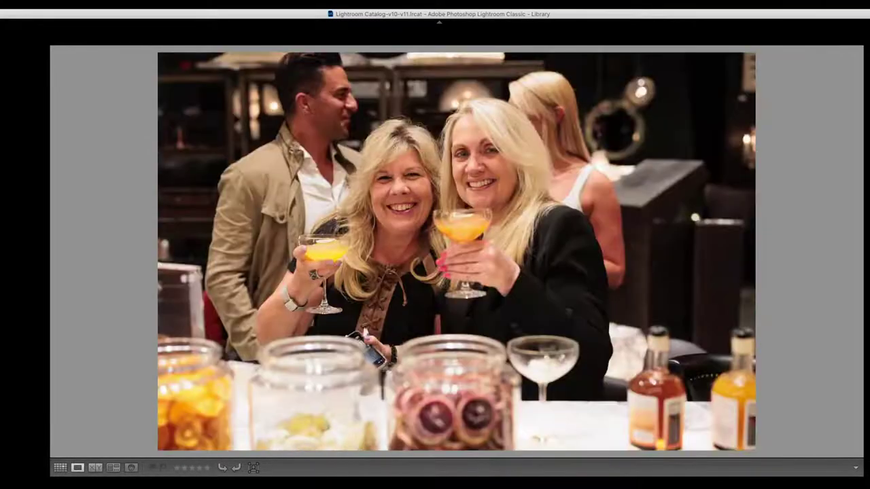
key("Right")
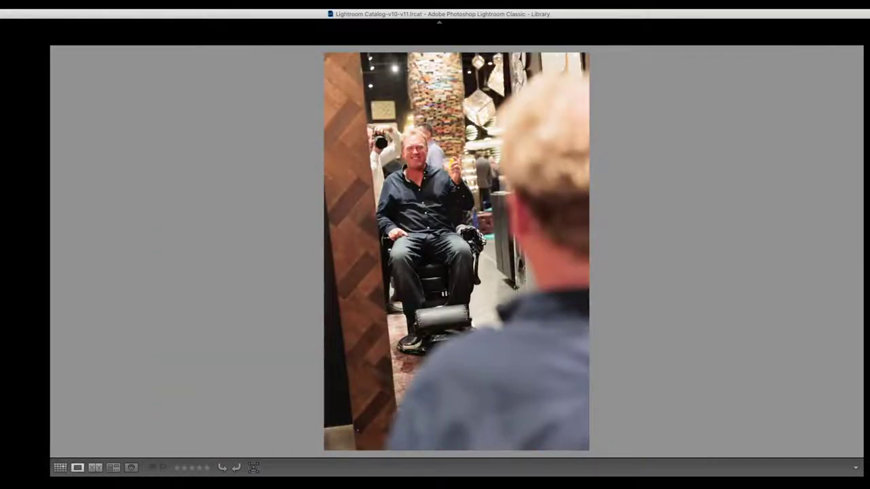
key("Right")
key("Left")
key("Right")
key("Right")
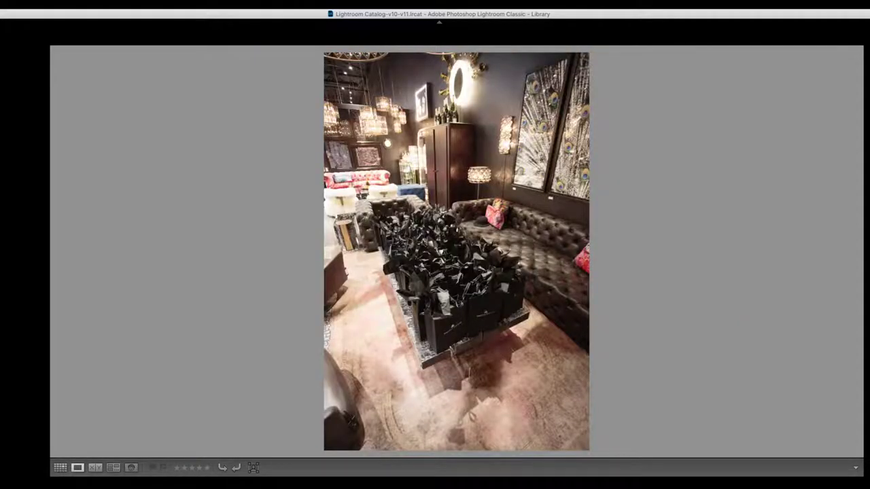
key("Left")
key("Right")
key("Right")
key("Right")
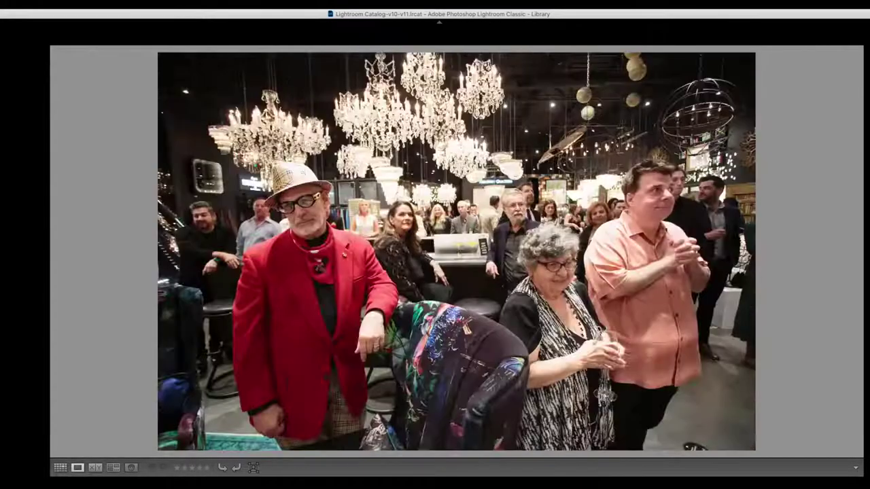
key("Right")
- Browse from the red-jacket crowd photo past the bar group to the guests around the glass table
key("Left")
key("Right")
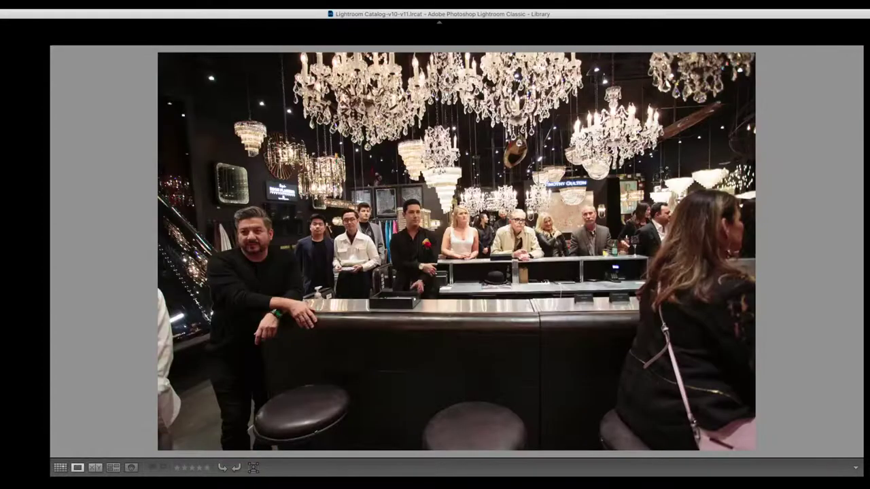
key("Right")
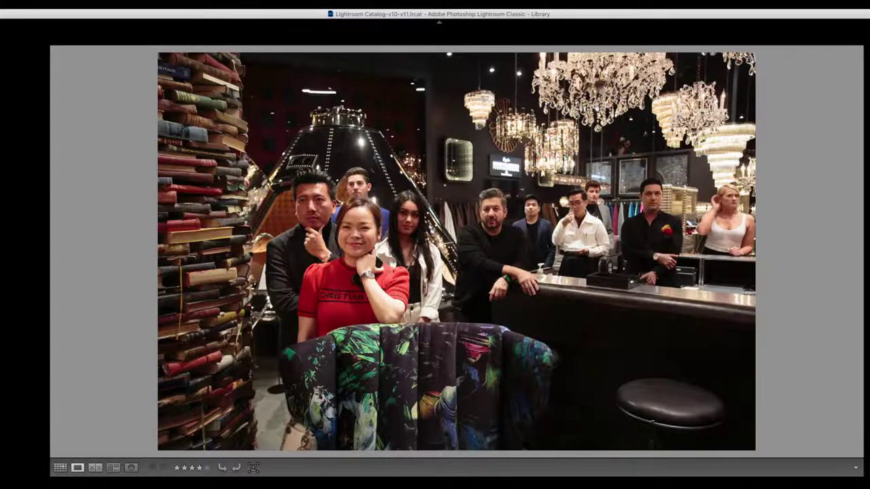
key("Right")
key("Right")
key("Right")
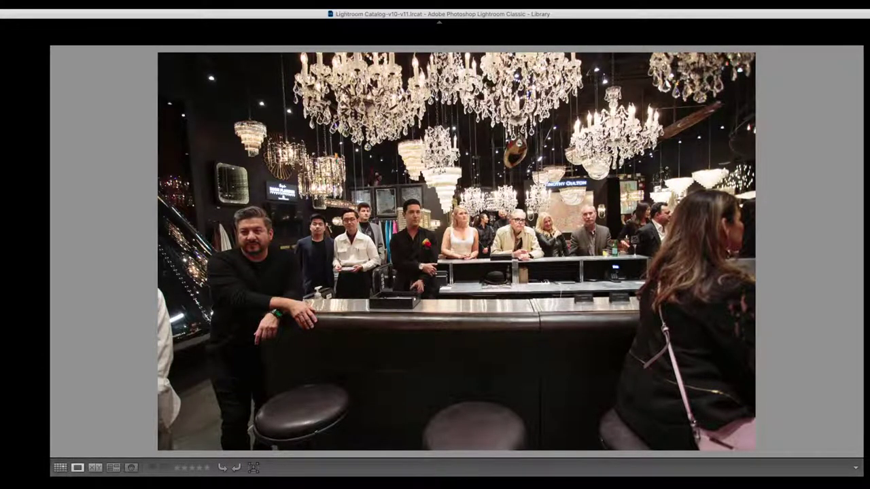
key("Left")
- Rate a bar-scene photo three stars and continue through the following event photos
key("Right")
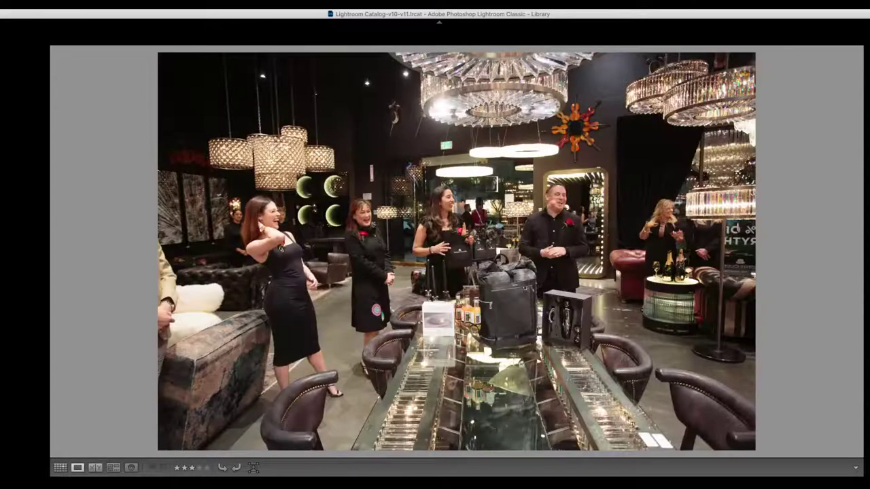
key("Right")
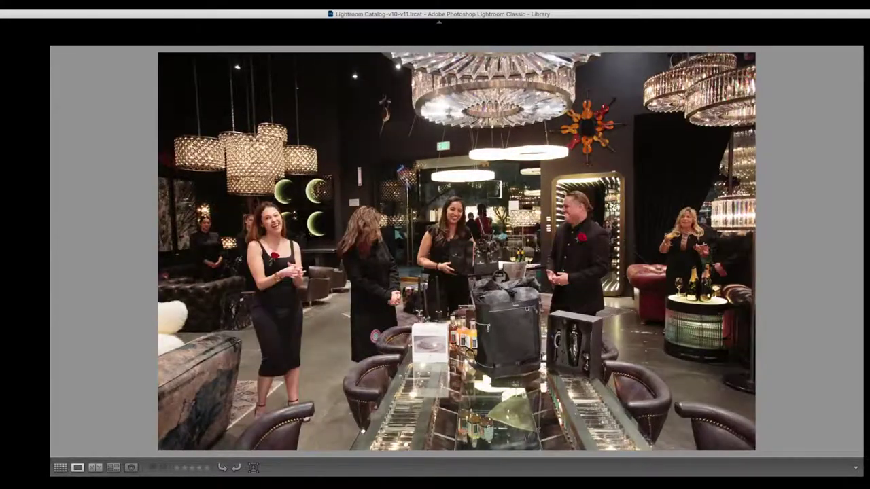
key("Right")
key("Right")
key("3")
key("Right")
key("Right")
key("Right")
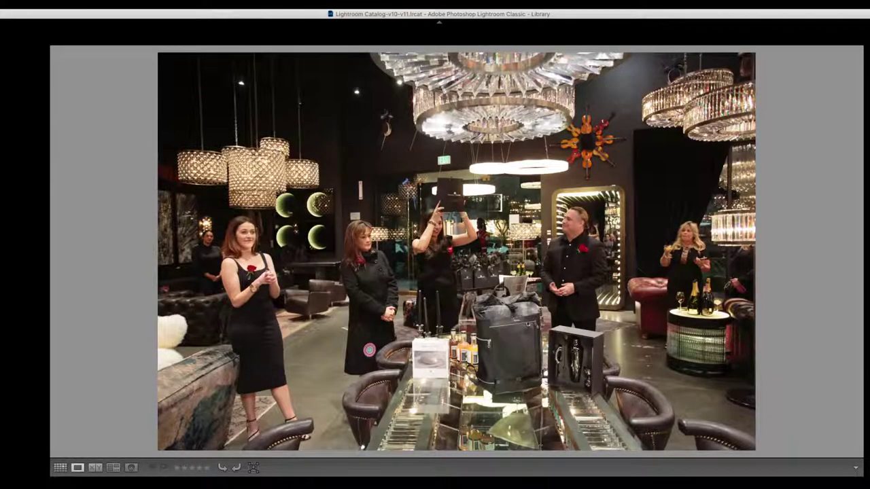
key("Right")
key("Right")
key("Right")
key("Right")
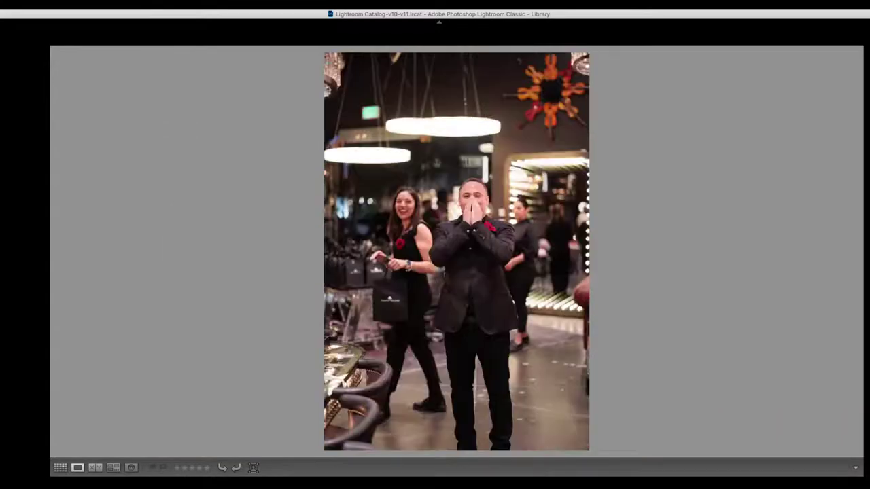
key("Right")
key("Right")
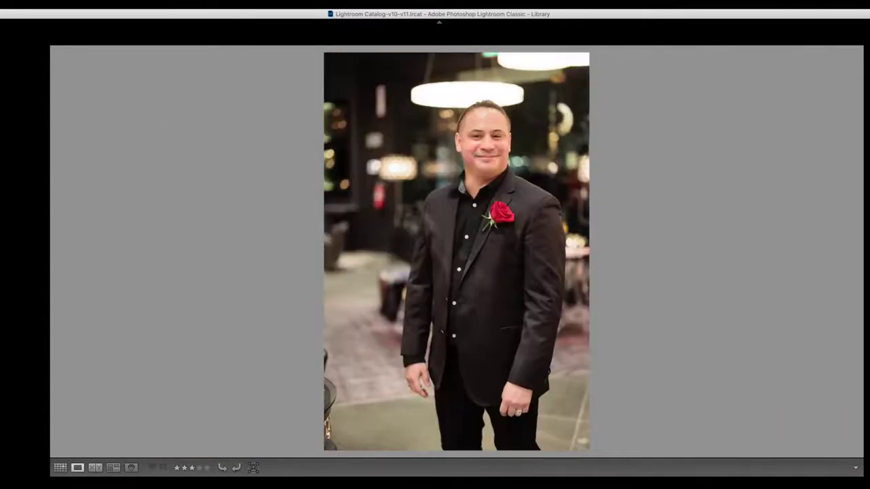
key("Right")
key("Right")
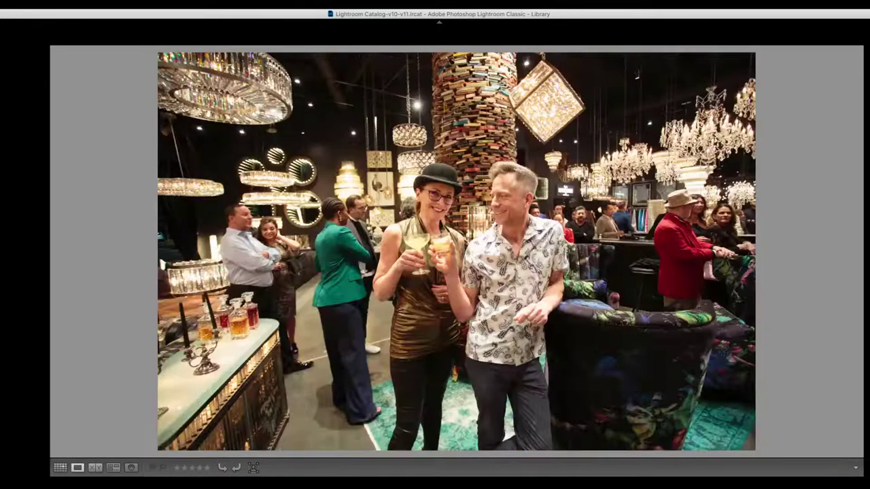
key("Right")
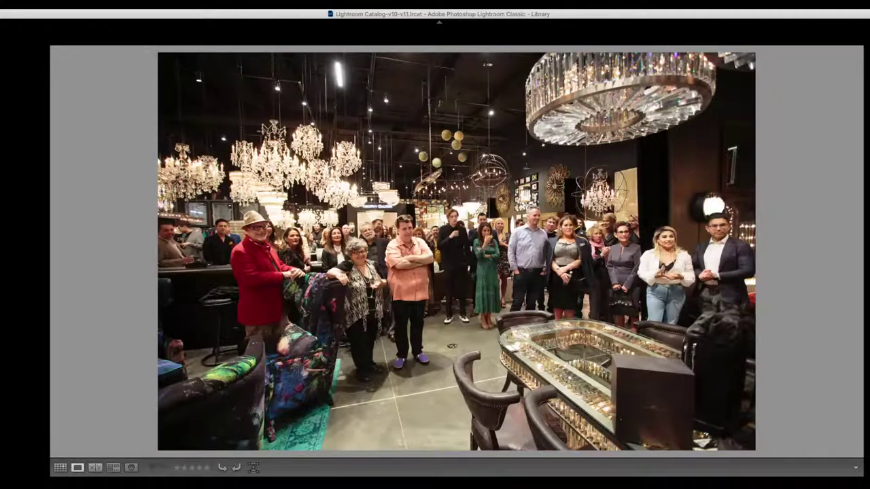
key("Right")
key("Right")
key("Right")
key("Right")
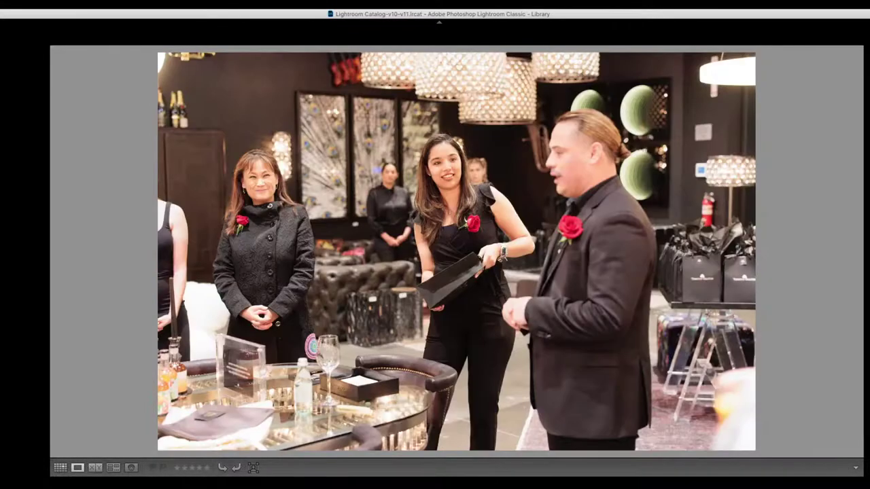
- Review the man with a bottle, the leather-chair shot, the bartender photos and the bar portraits
key("Left")
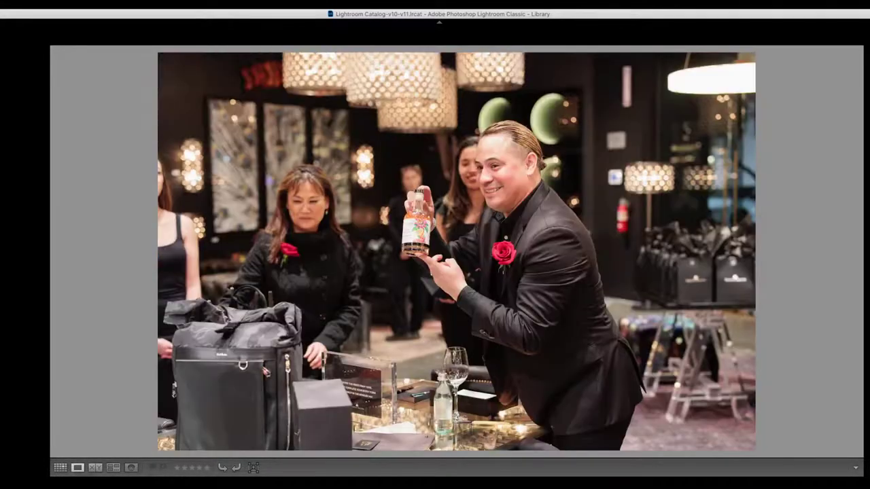
key("Right")
key("Right")
key("Right")
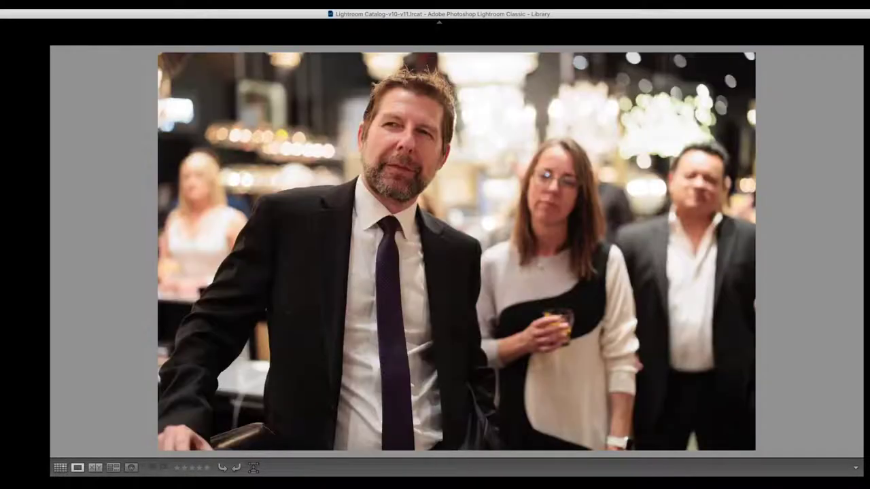
key("Right")
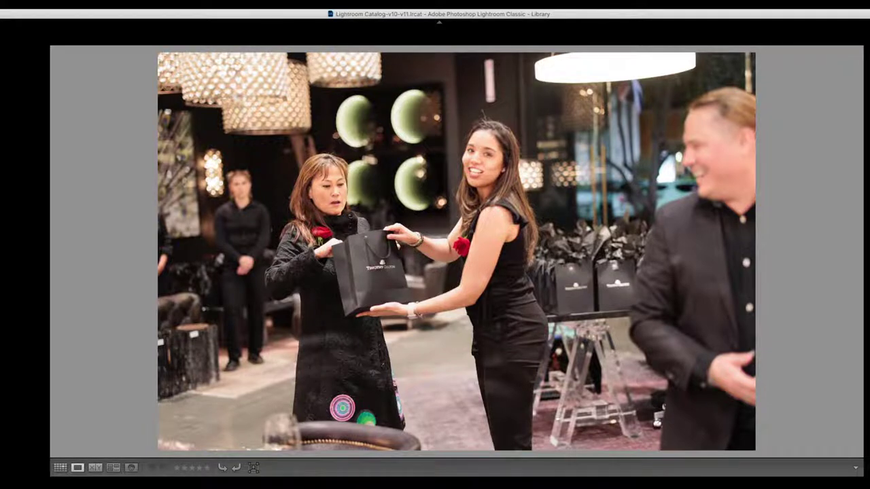
key("Right")
key("Right")
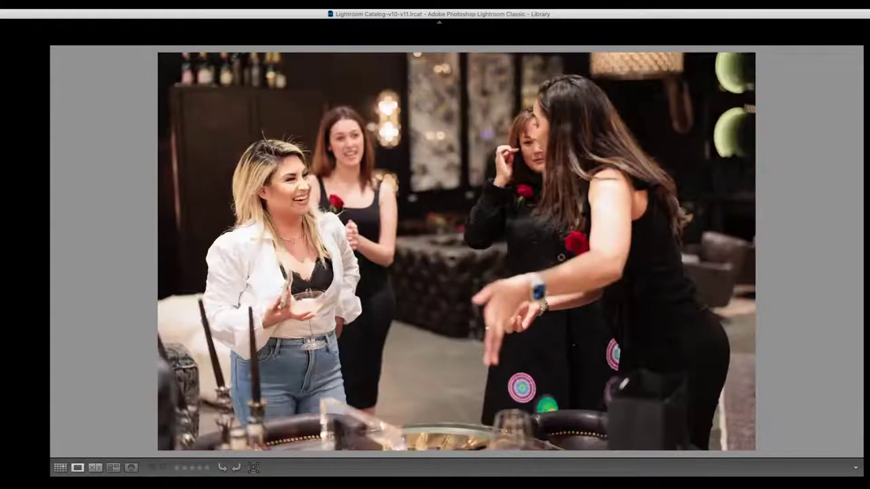
key("Right")
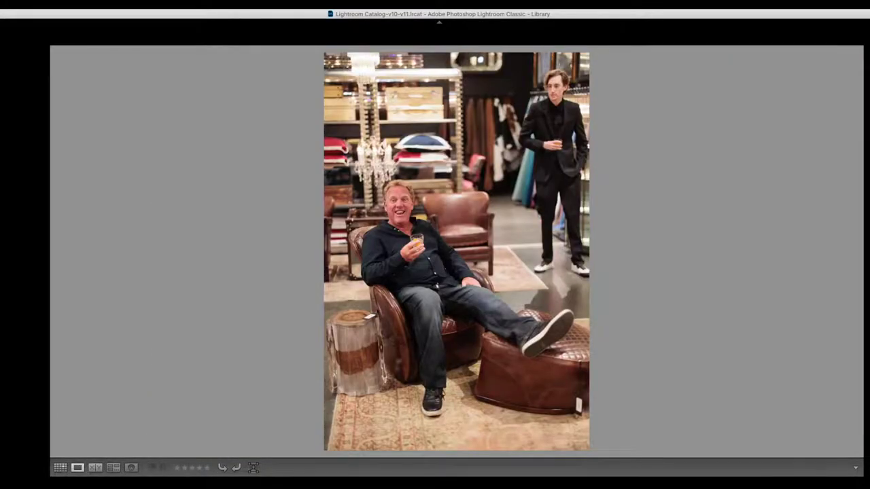
key("Right")
key("Left")
key("Right")
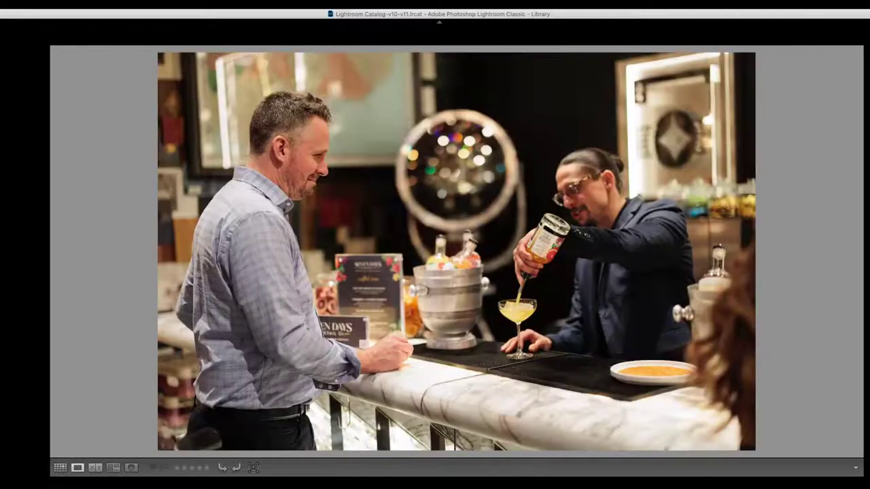
key("Right")
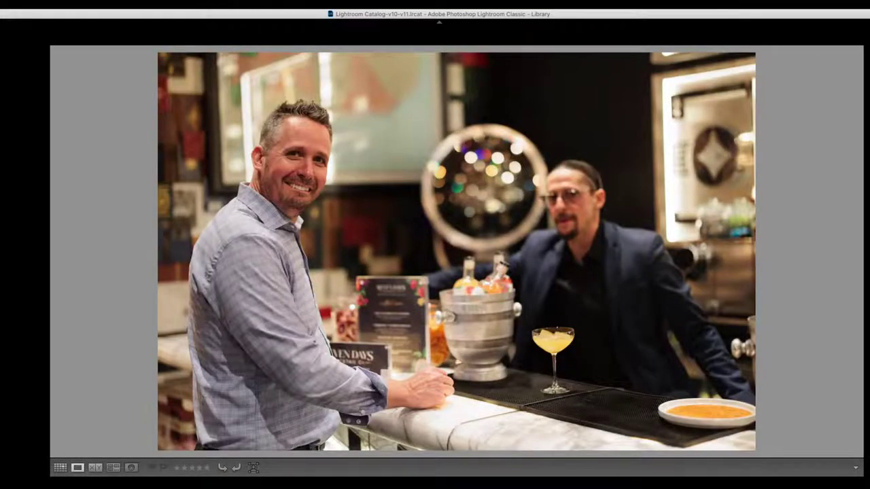
key("Left")
key("Right")
key("Right")
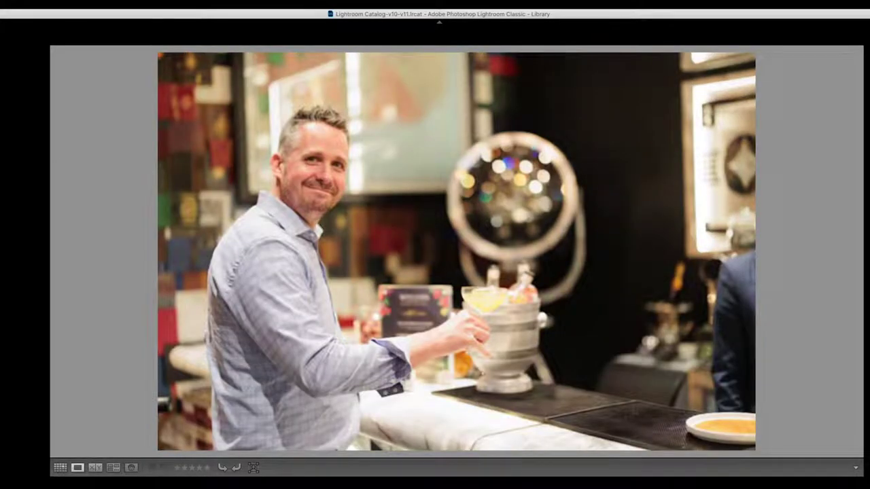
key("Right")
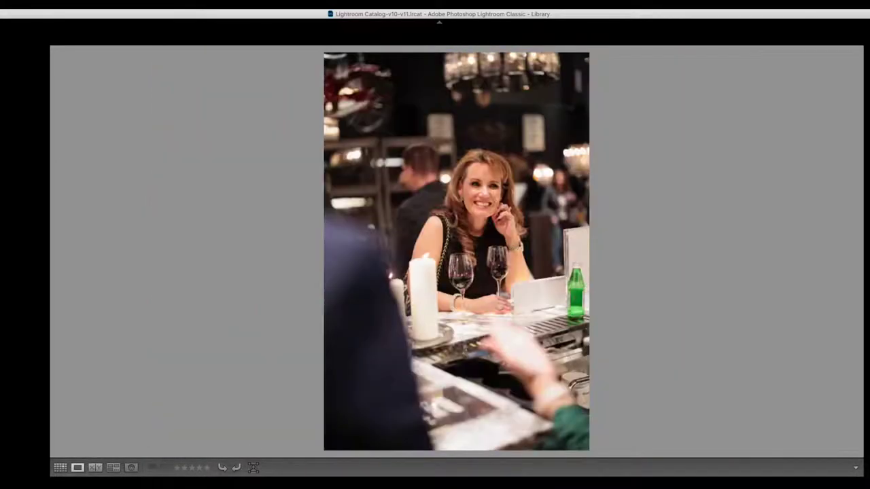
key("Left")
- Clear the star rating from the man-at-the-bar photo and return to the thumbnail grid
key("0")
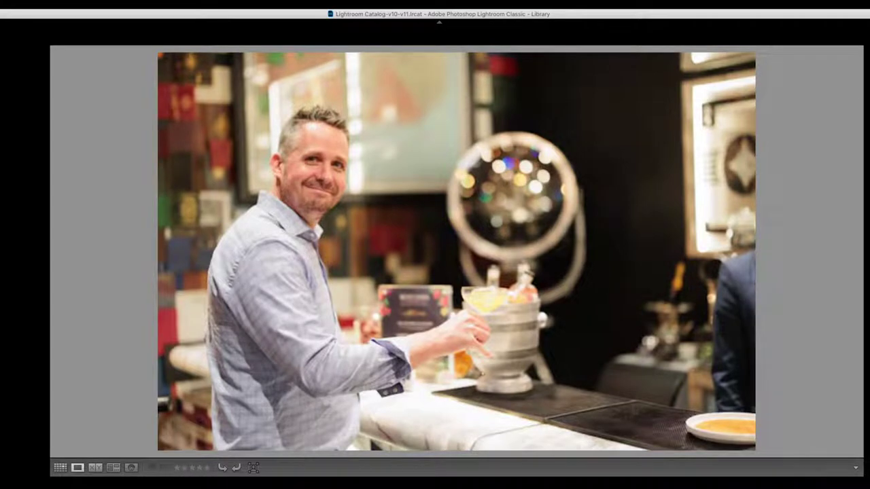
key("Right")
key("Right")
key("Right")
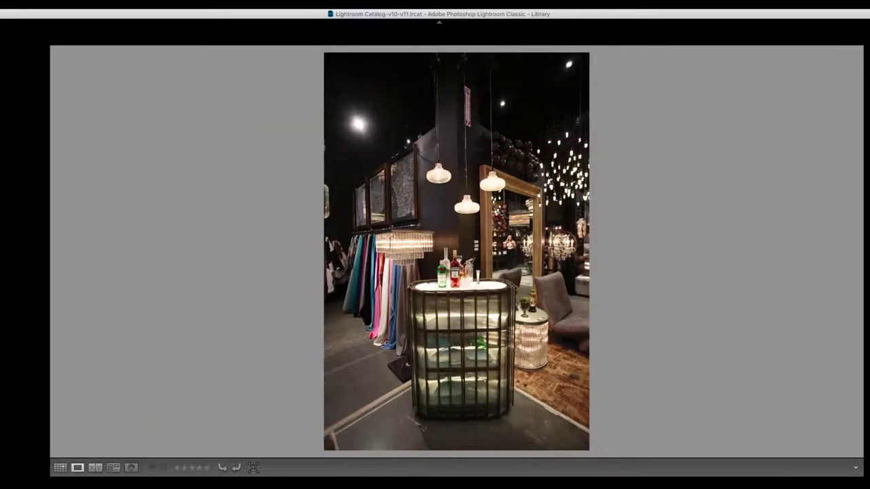
key("Right")
key("Right")
key("Right")
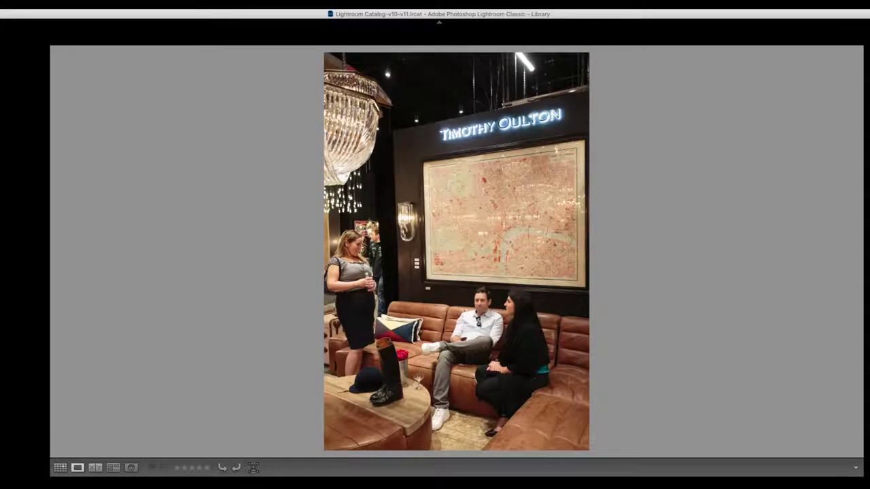
key("g")
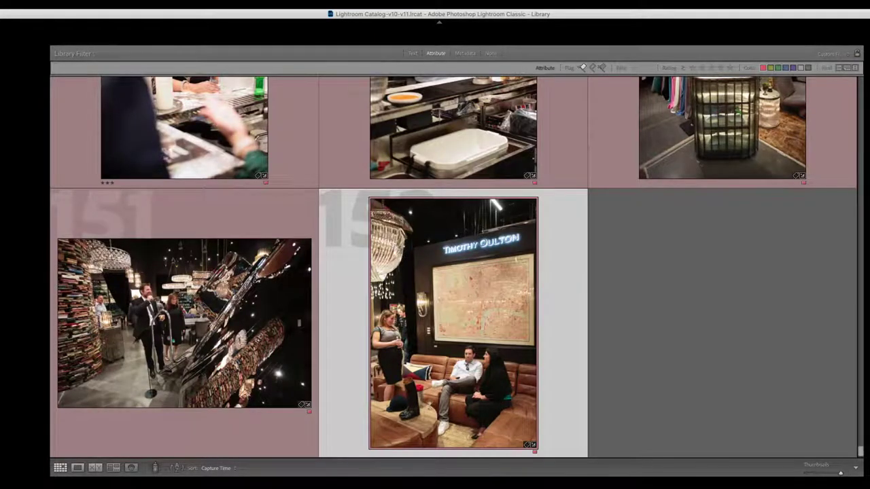
- Filter the Library grid to three-star photos and move the selection across thumbnails 1, 2, 4 and 5
key("ctrl+alt+3")
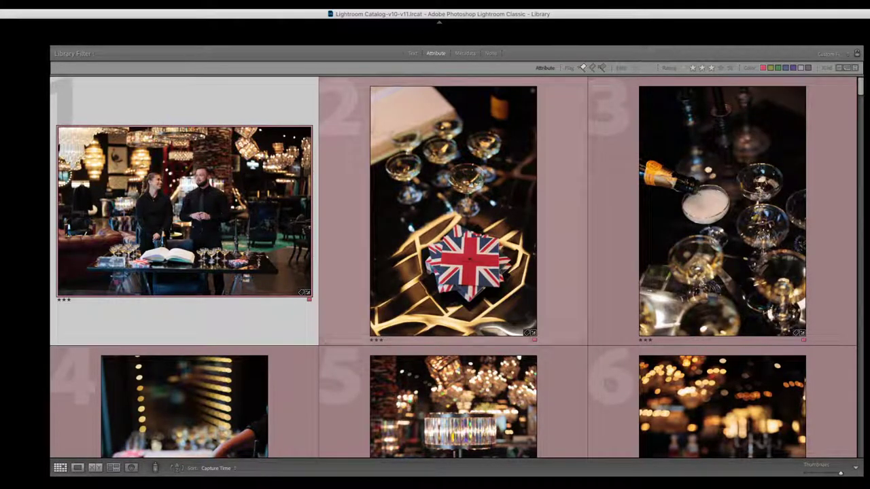
left_click(453, 211)
key("Left")
key("Down")
key("Up")
key("Right")
key("Left")
key("Right")
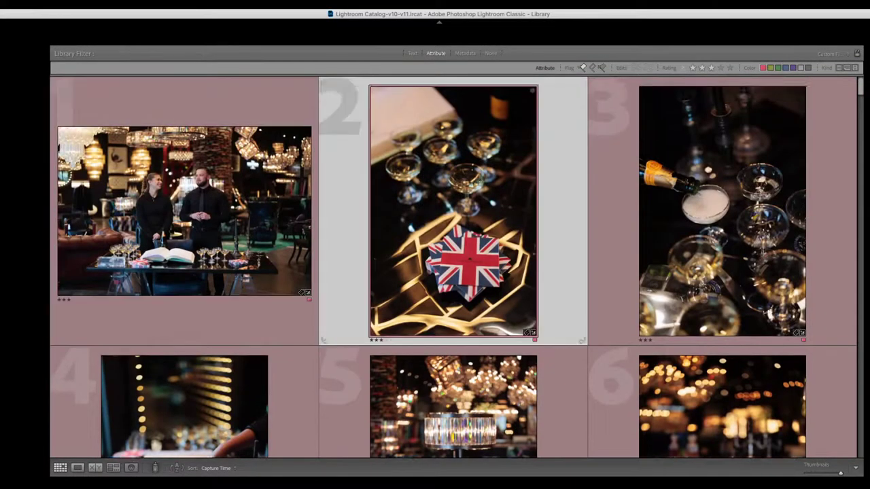
key("Down")
key("Left")
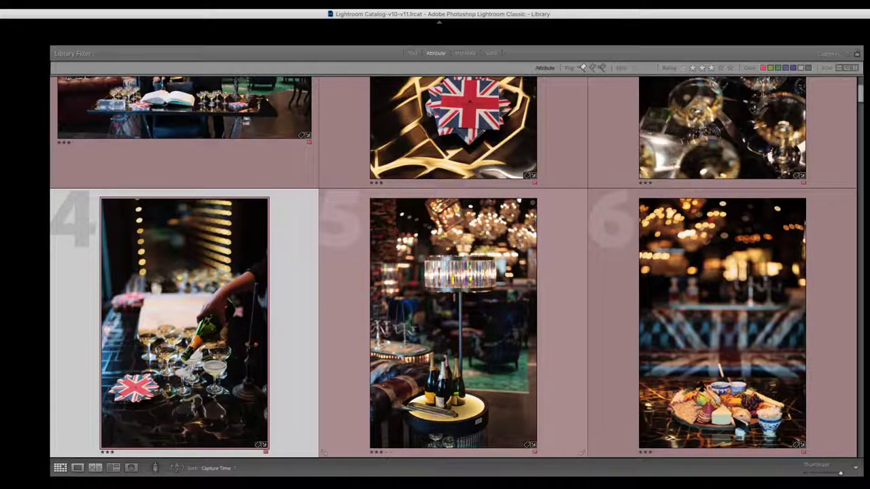
scroll(452, 267, "up", 2)
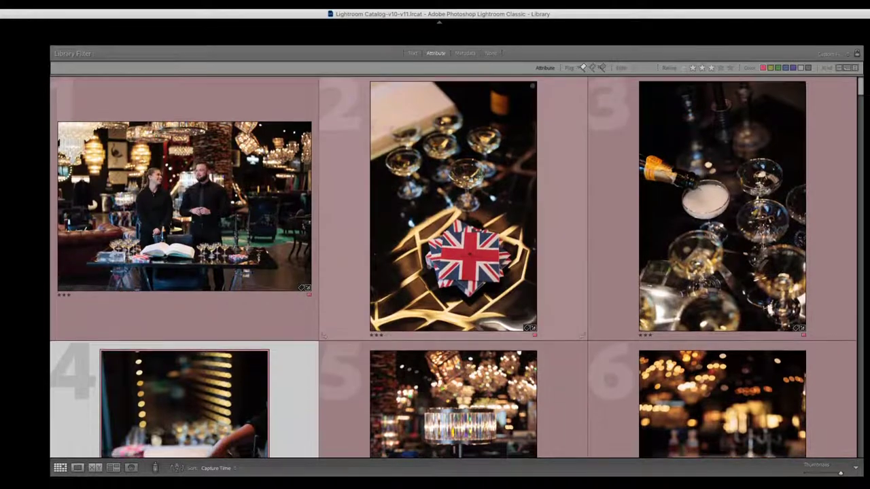
scroll(715, 342, "down", 2)
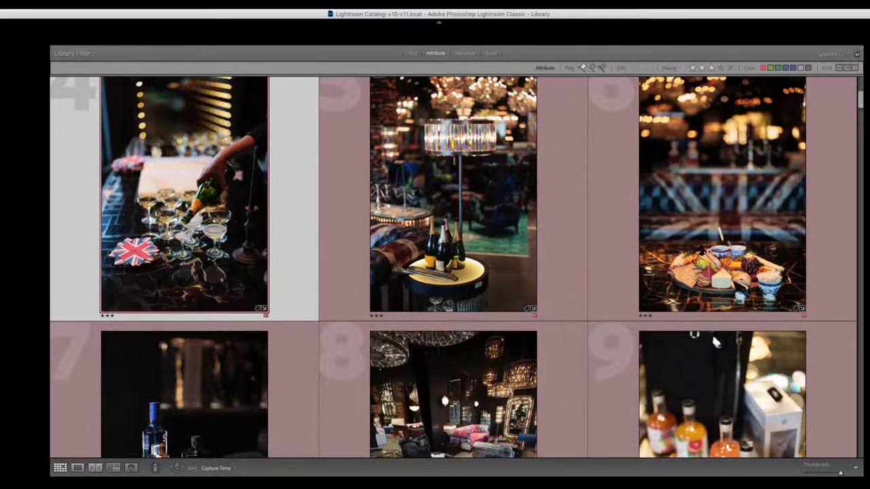
- Open the first three-star photo, the couple behind the glasses table, in Loupe, then the Crop tool
scroll(453, 267, "down", 2)
scroll(453, 267, "up", 4)
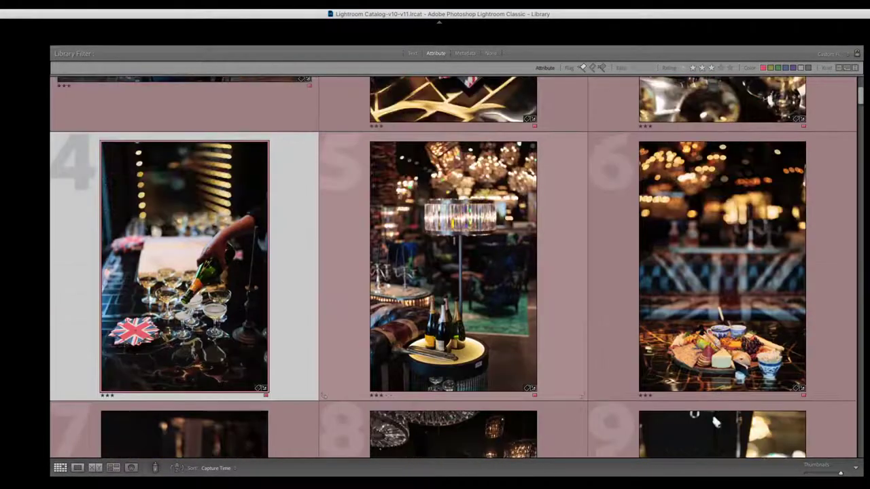
scroll(715, 442, "up", 3)
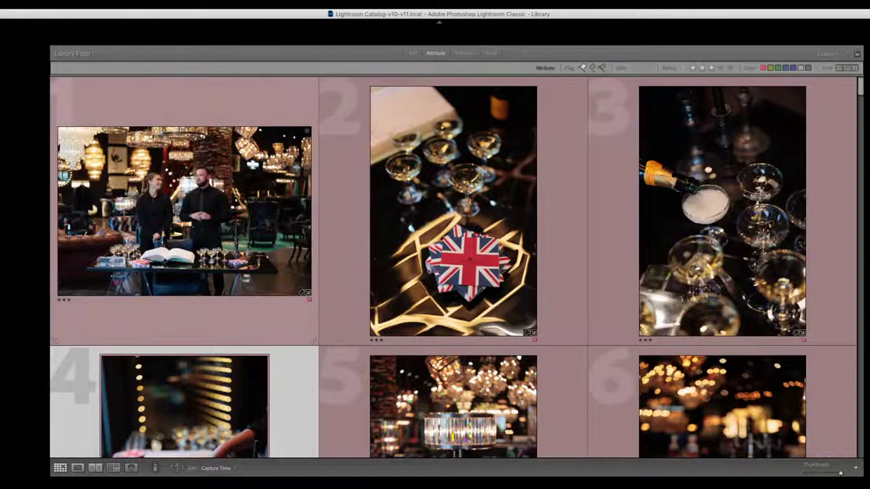
left_click(183, 210)
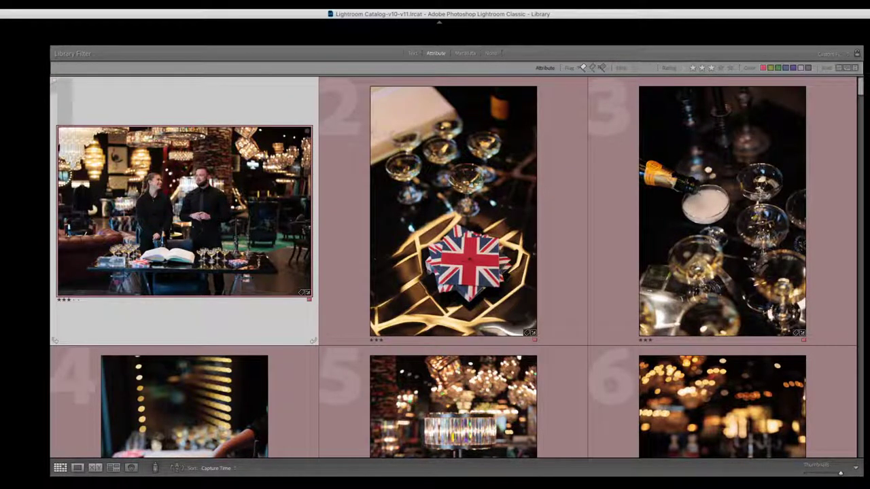
key("e")
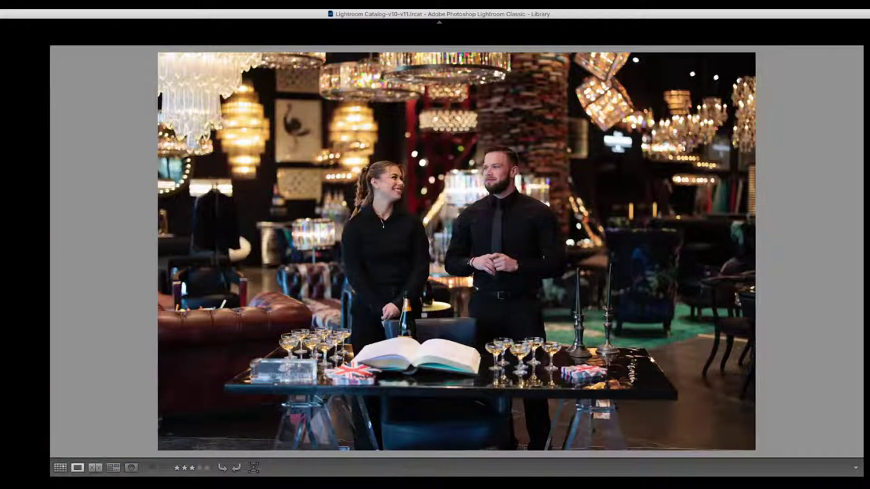
key("r")
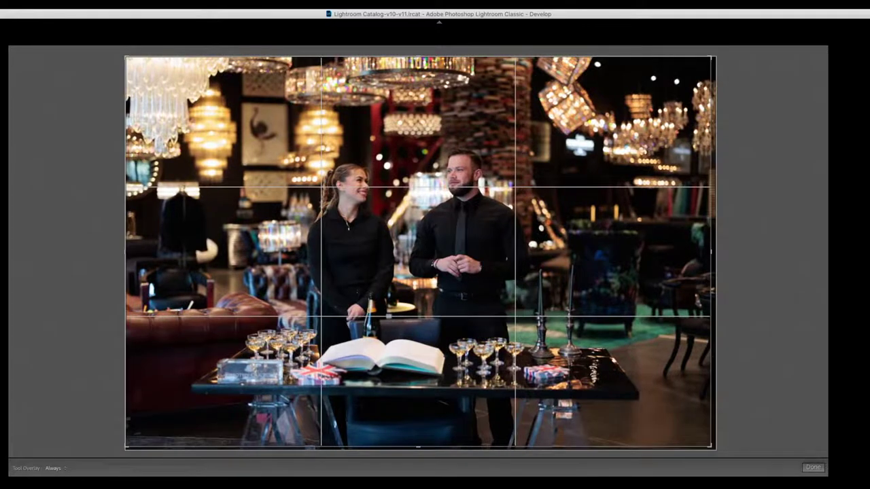
- Commit the crop on the couple photo, check the next photo, and return to the Grid
key("r")
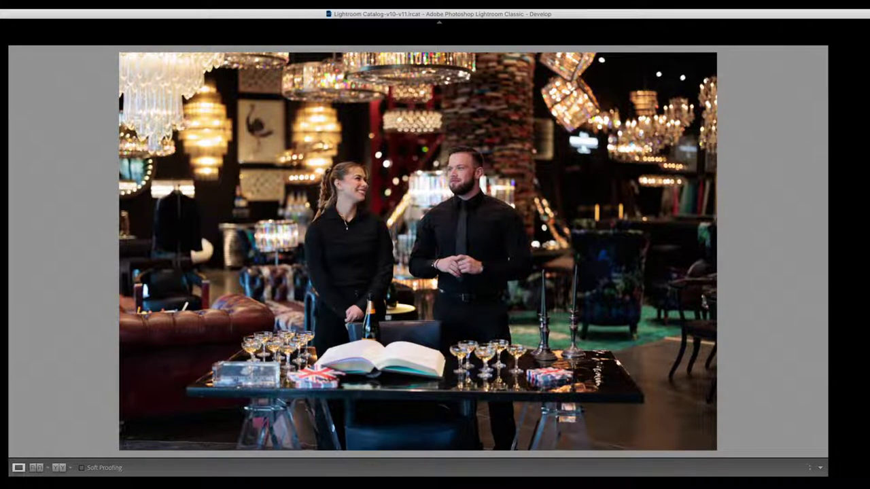
key("Right")
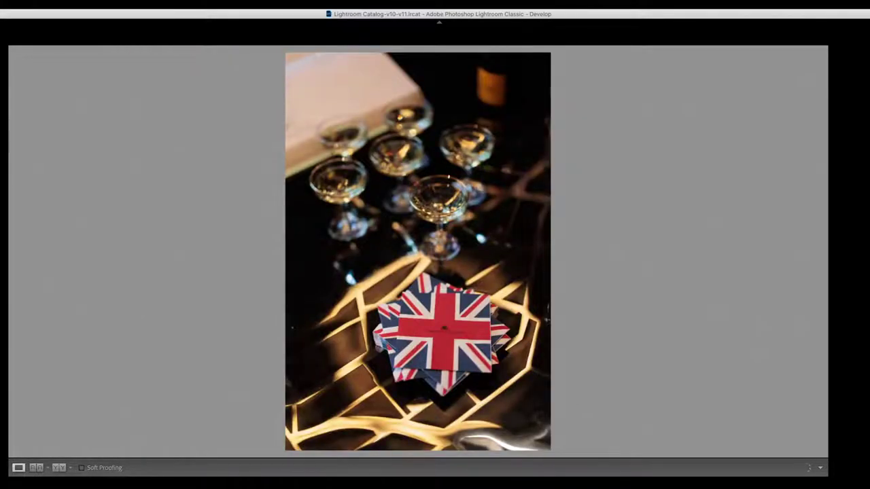
key("Left")
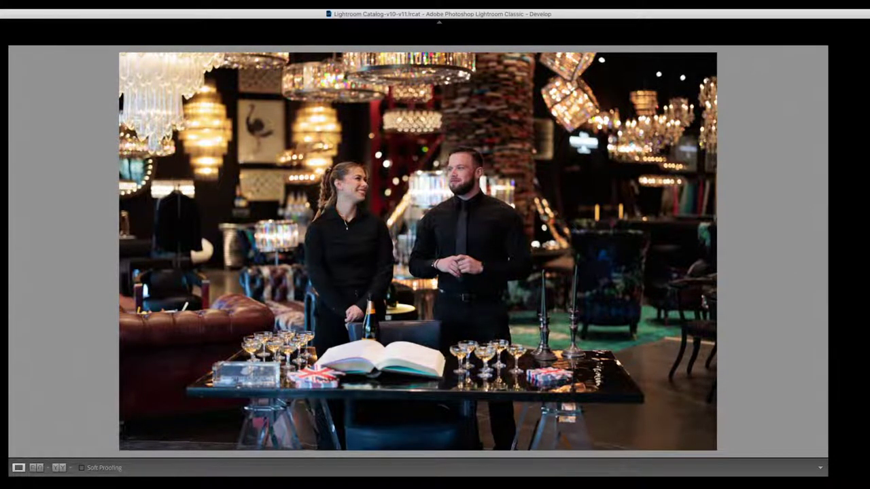
key("g")
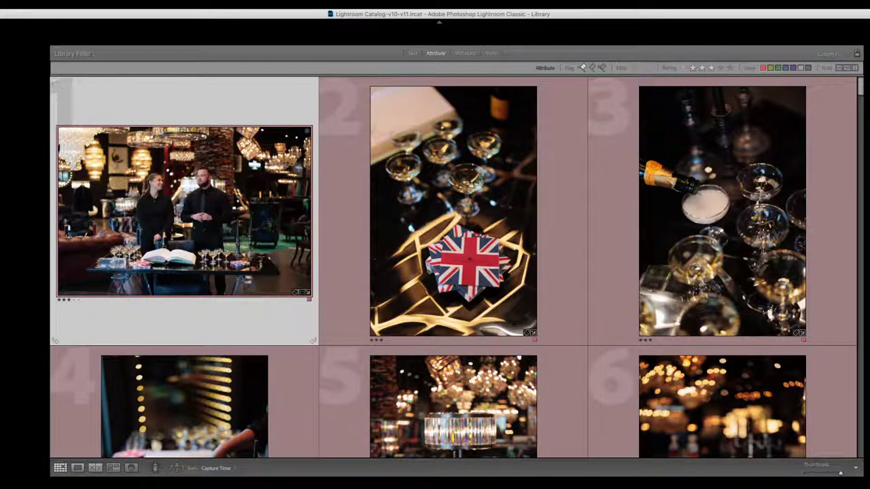
- Step past the Union Jack napkins and champagne-pouring thumbnails to photo 6, the food platter
left_click(453, 211)
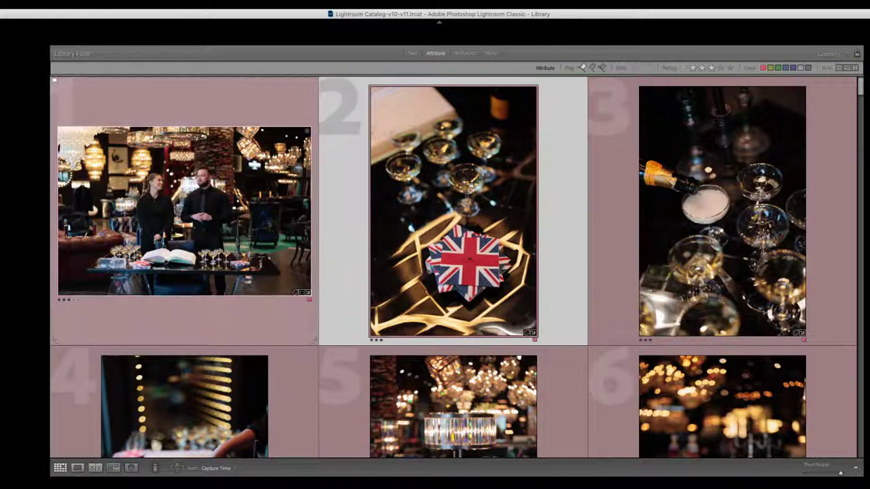
left_click(722, 211)
left_click(452, 211)
left_click(722, 211)
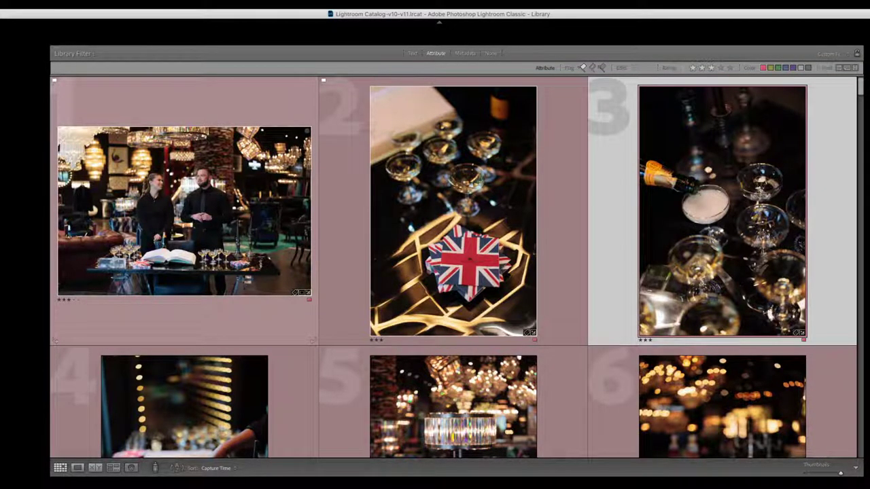
key("Right")
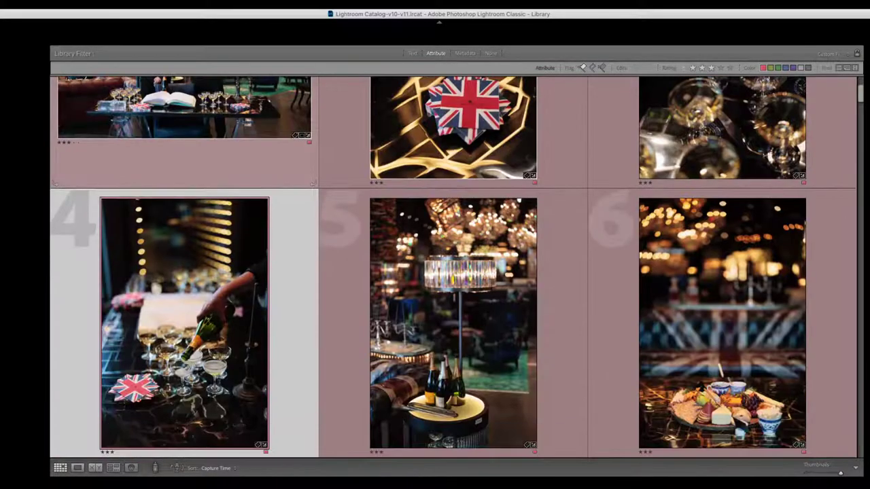
key("Right")
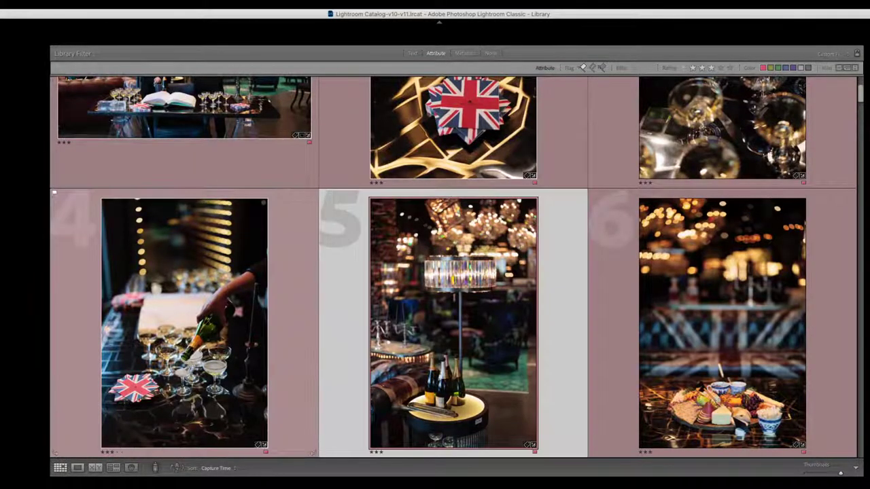
key("Right")
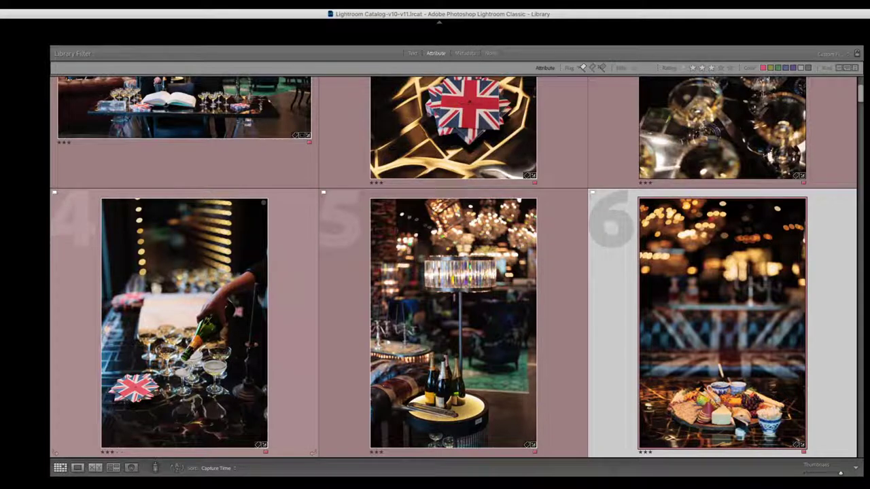
- Crop the food platter photo using a finer grid overlay, then adjust the crop
key("r")
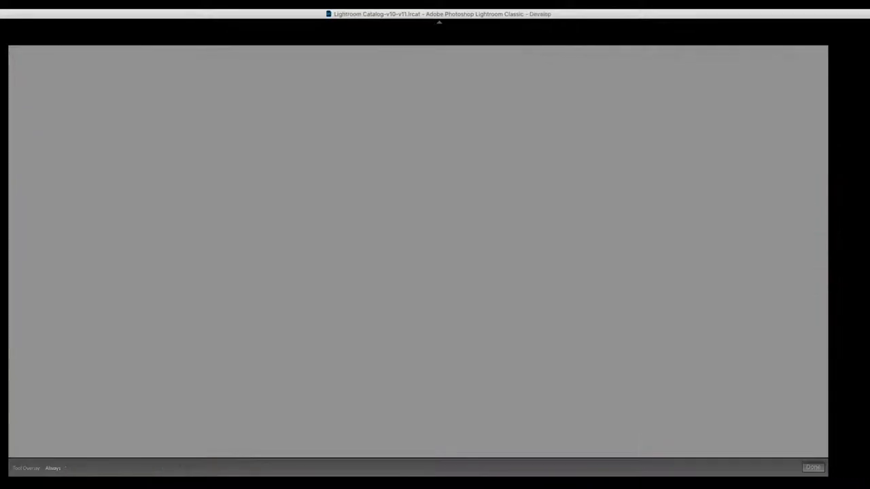
key("o")
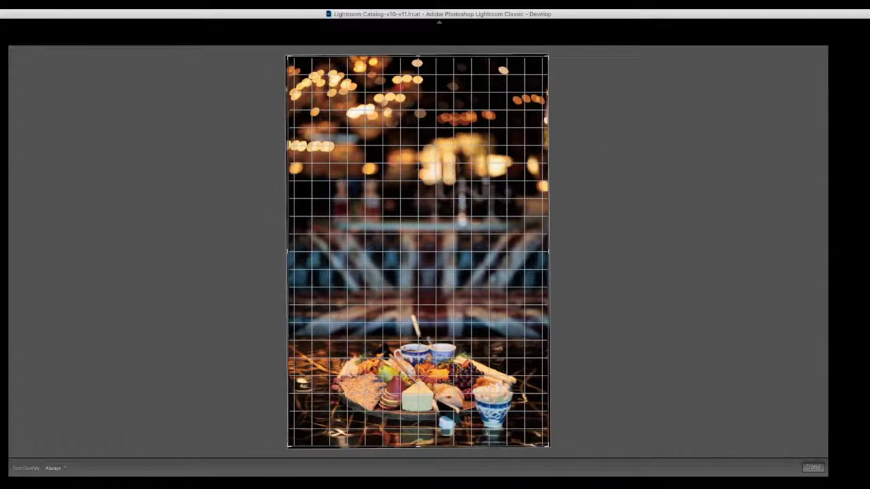
key("Return")
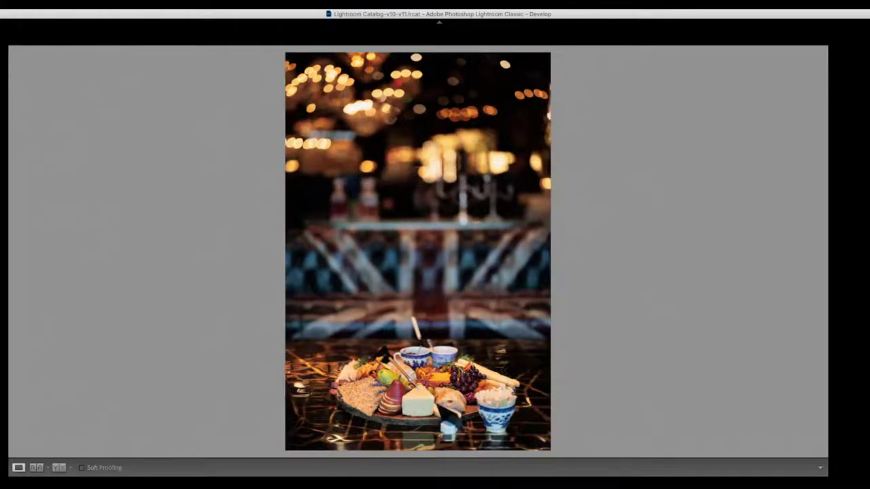
key("r")
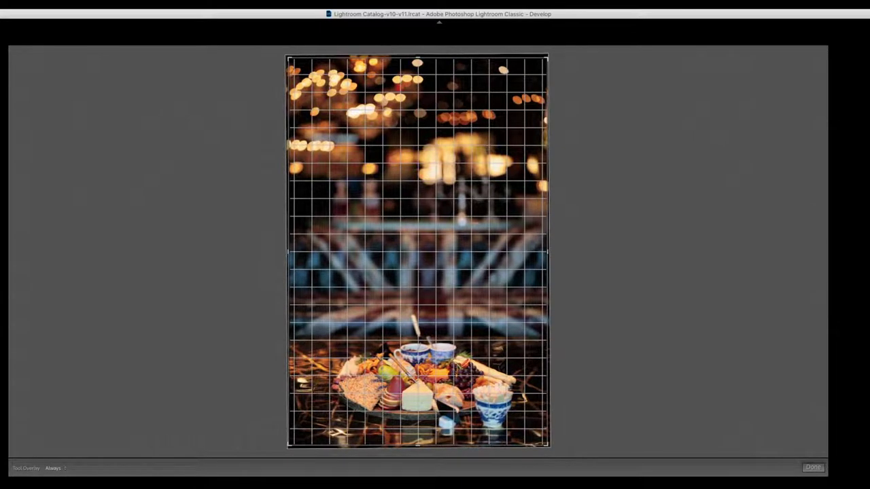
key("Return")
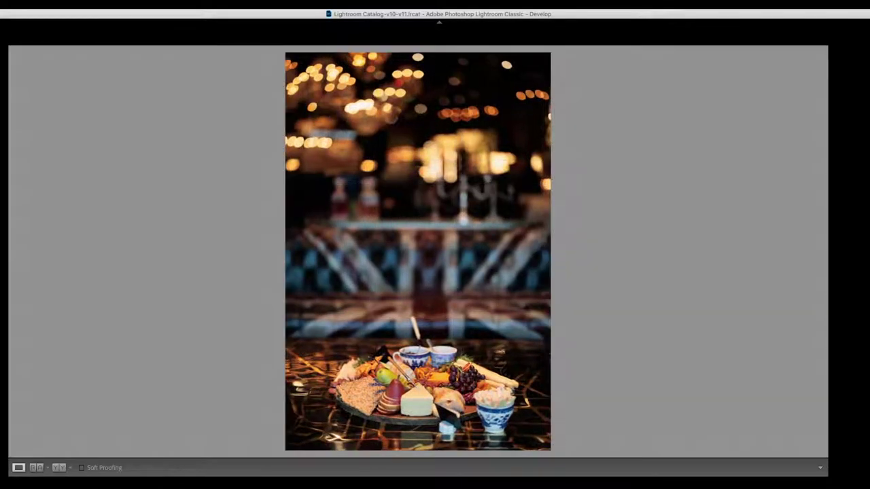
- Rotate the platter photo slightly, refine the angle, and go back to the Library grid
key("r")
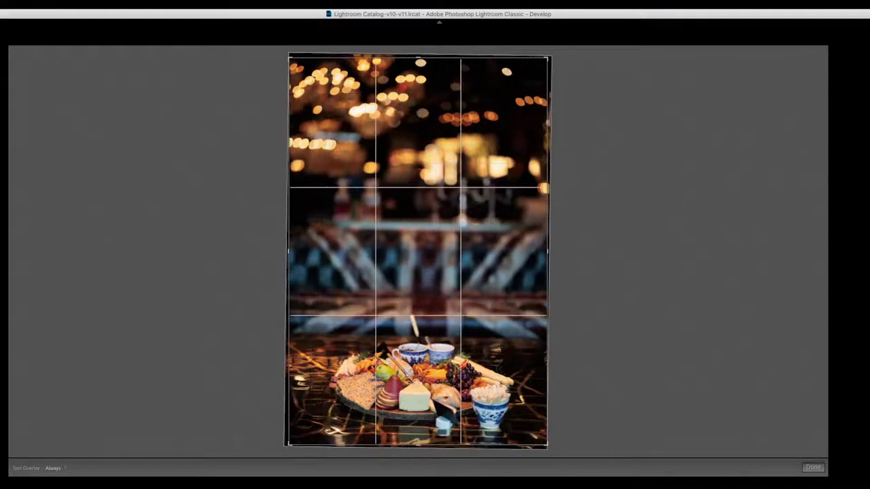
key("Return")
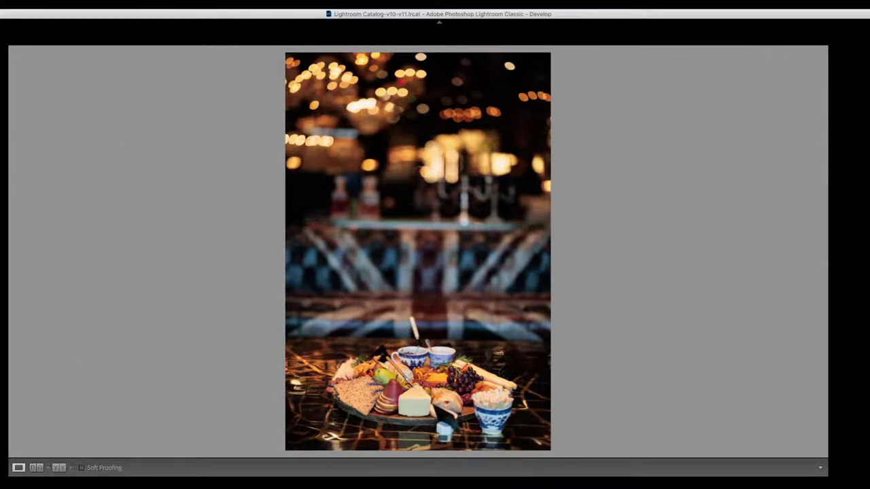
key("r")
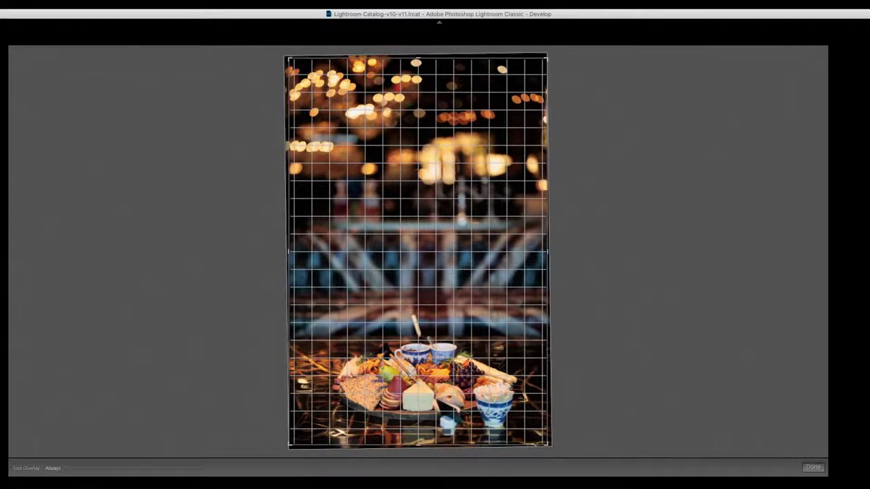
key("Return")
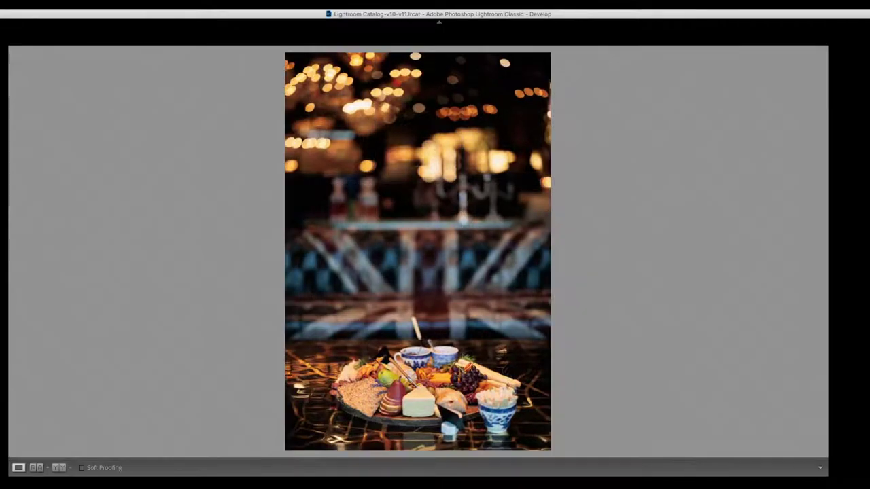
key("g")
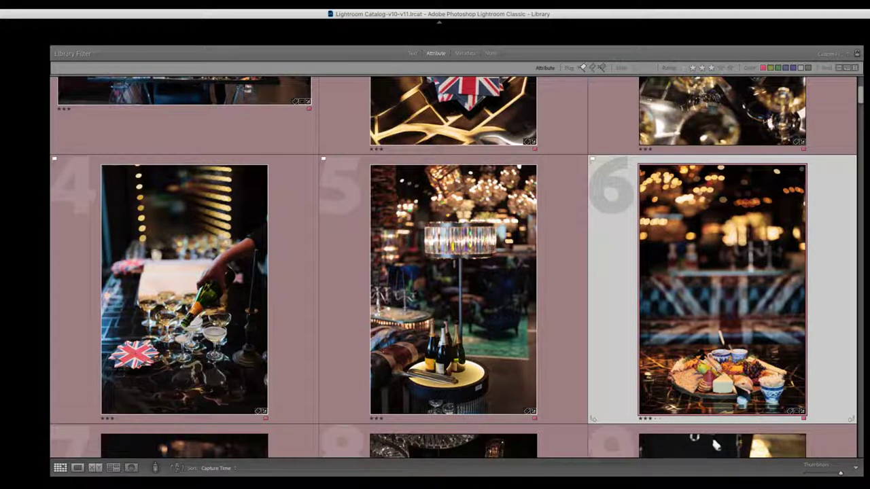
- Browse the three-star grid from the first photo through to photos 14 and 15
key("Left")
key("Left")
key("Left")
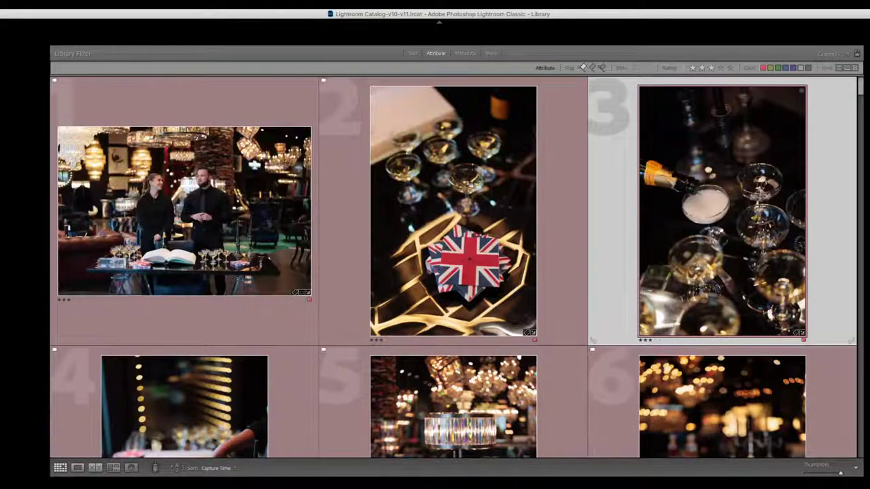
key("Left")
key("Left")
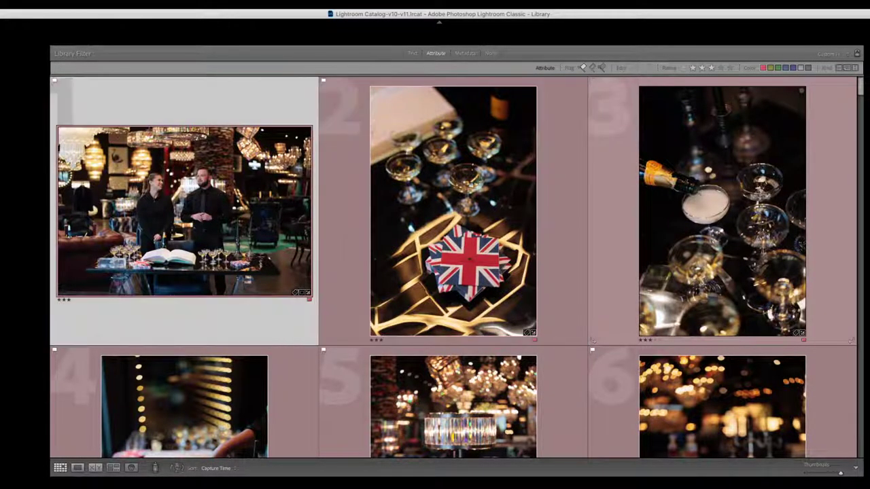
key("Down")
key("Down")
key("Right")
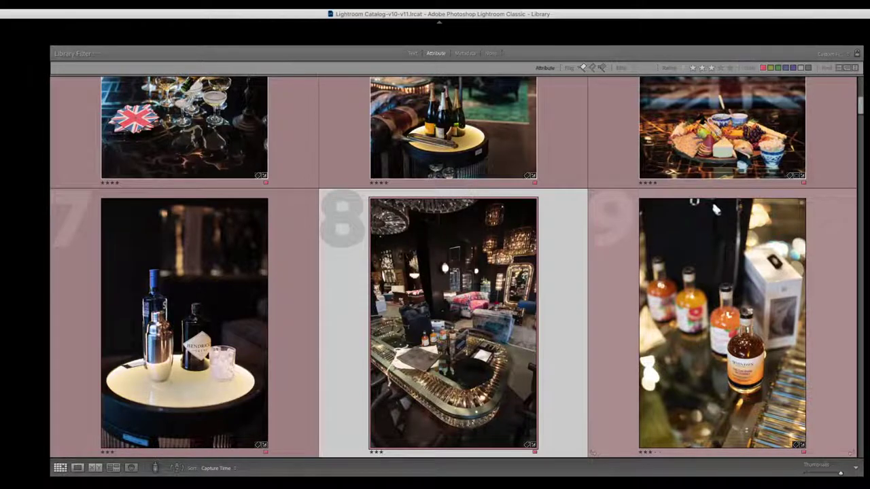
key("Left")
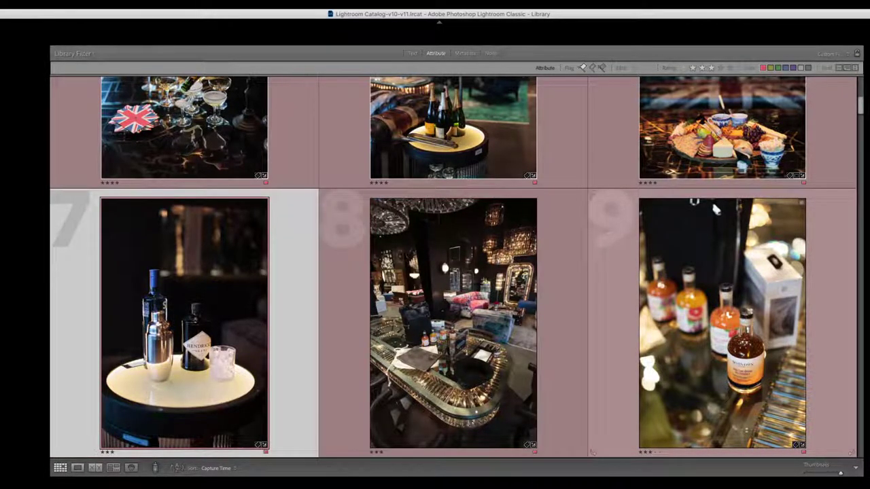
key("Right")
key("Down")
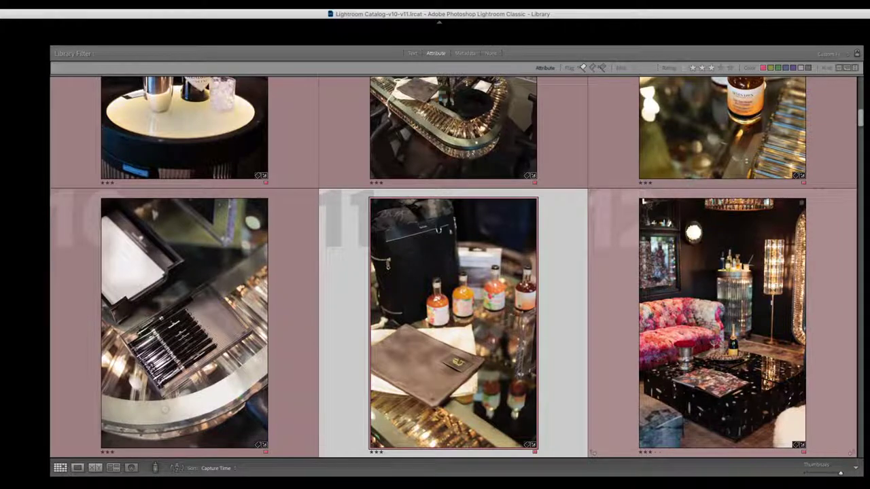
key("Up")
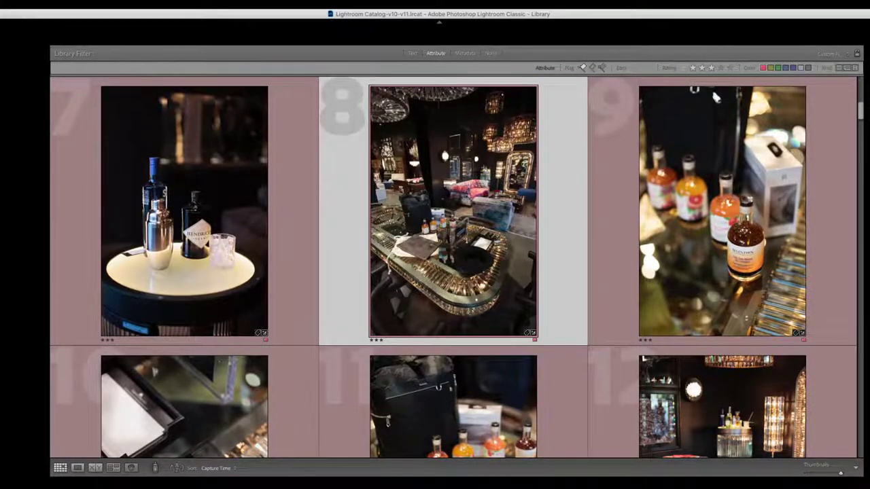
key("Up")
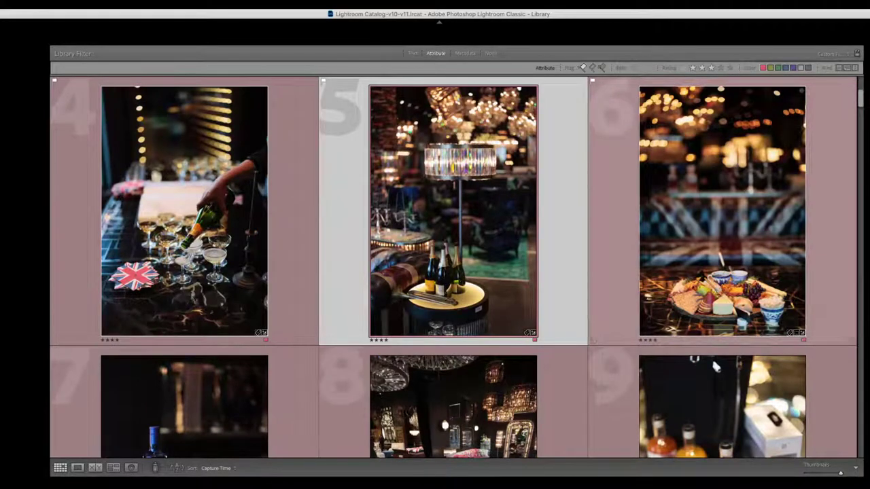
key("Up")
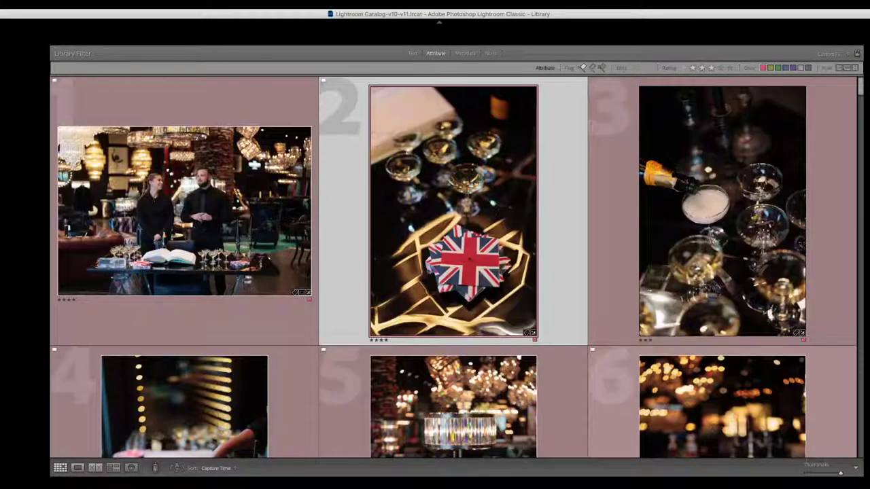
key("Down")
key("Left")
key("Down")
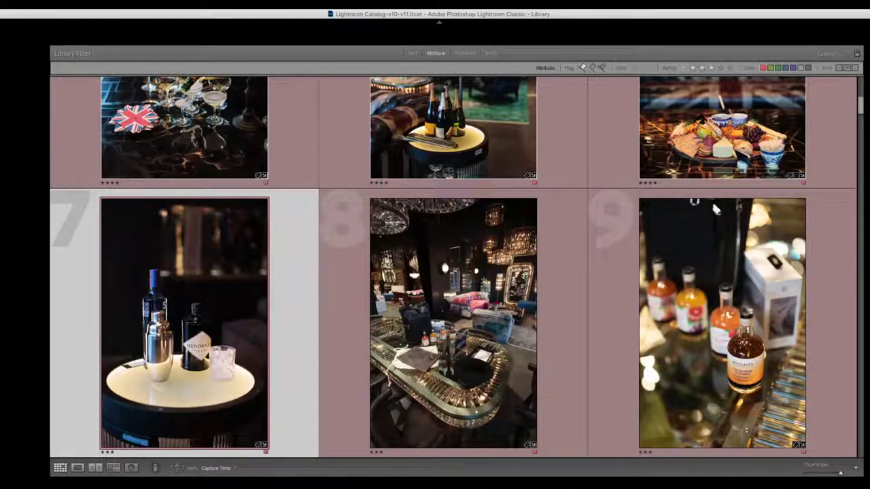
key("Right")
key("Right")
key("Right")
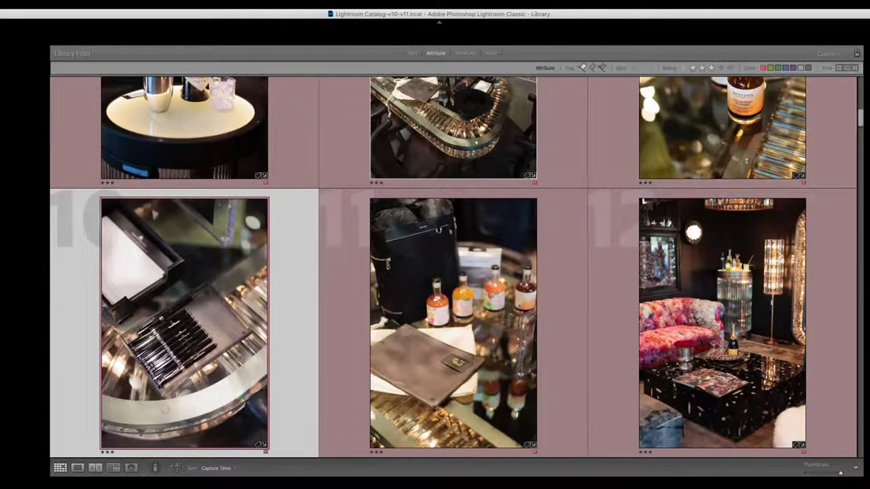
key("Left")
key("Right")
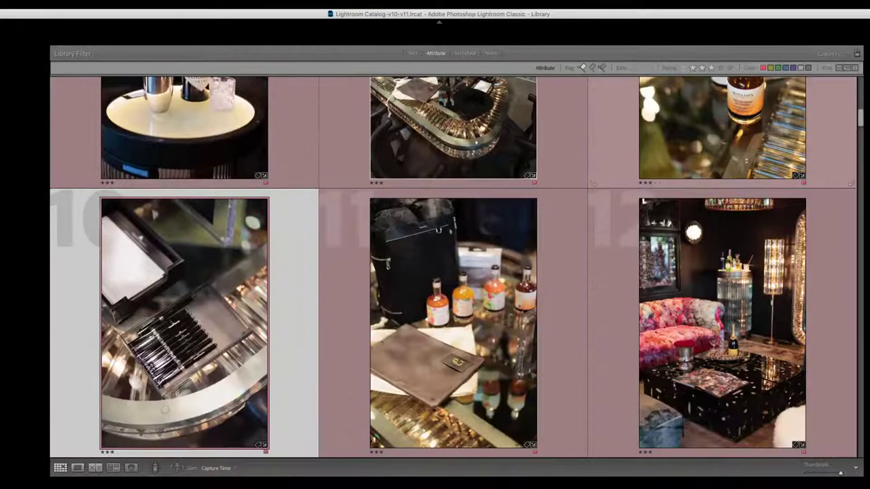
key("Right")
key("Right")
key("Right")
key("Right")
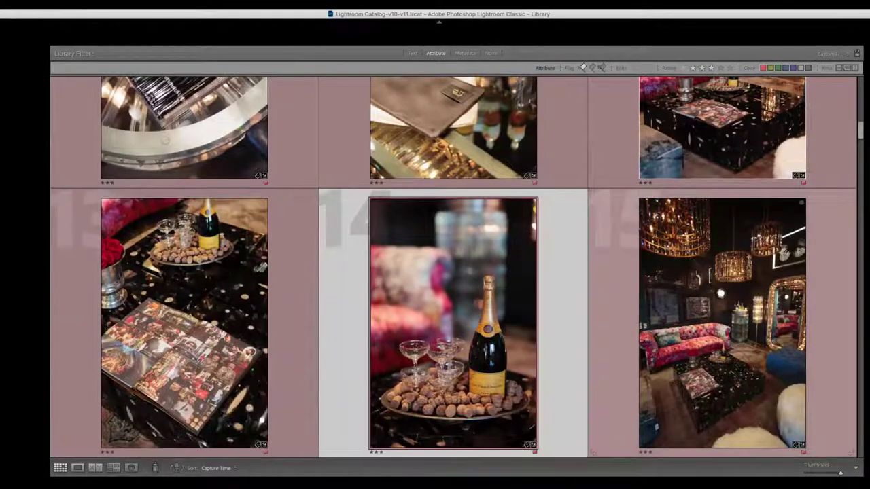
key("Left")
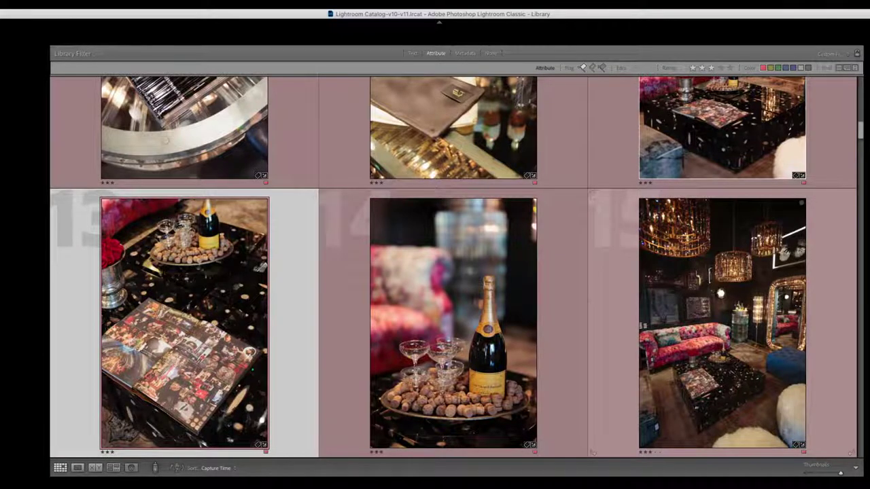
key("Right")
key("Right")
key("Left")
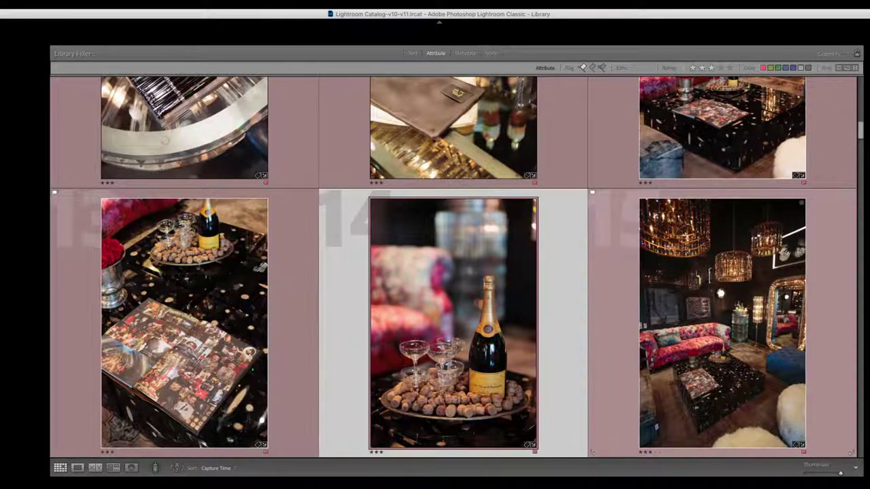
- Move down the grid to the bottles-in-ice-bucket photo 26 and open it in Crop
key("Down")
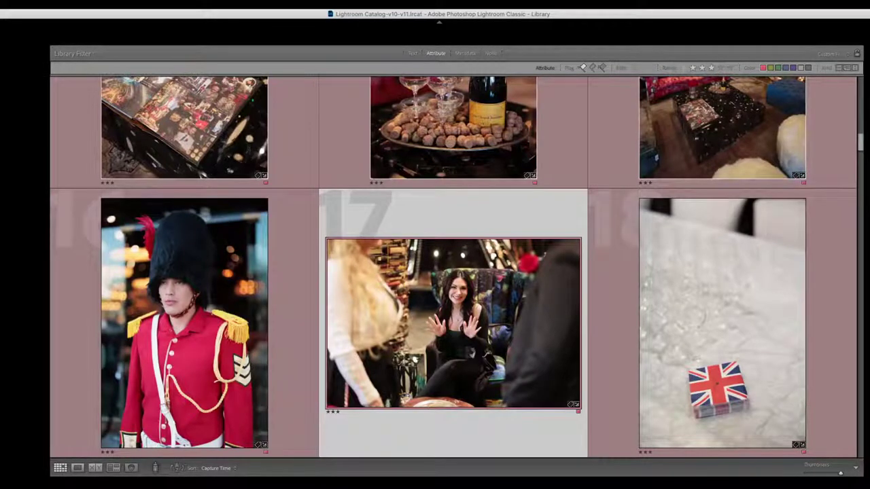
key("Left")
key("Down")
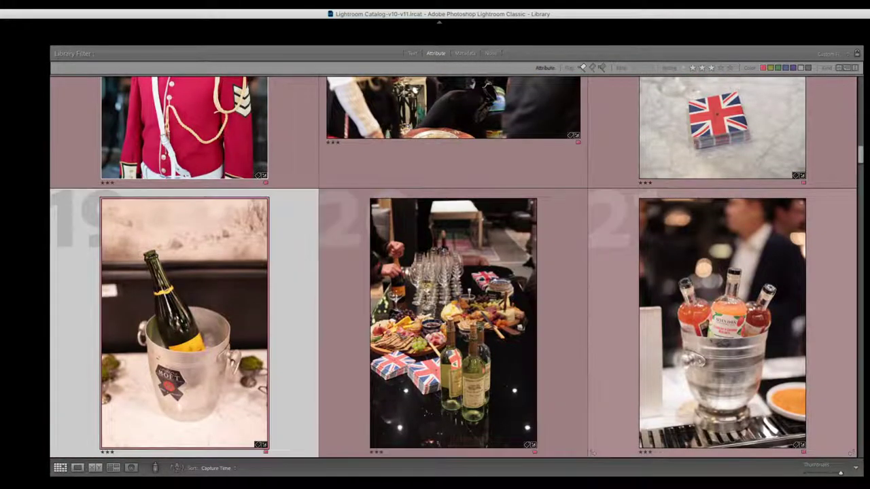
key("Down")
key("Up")
key("Right")
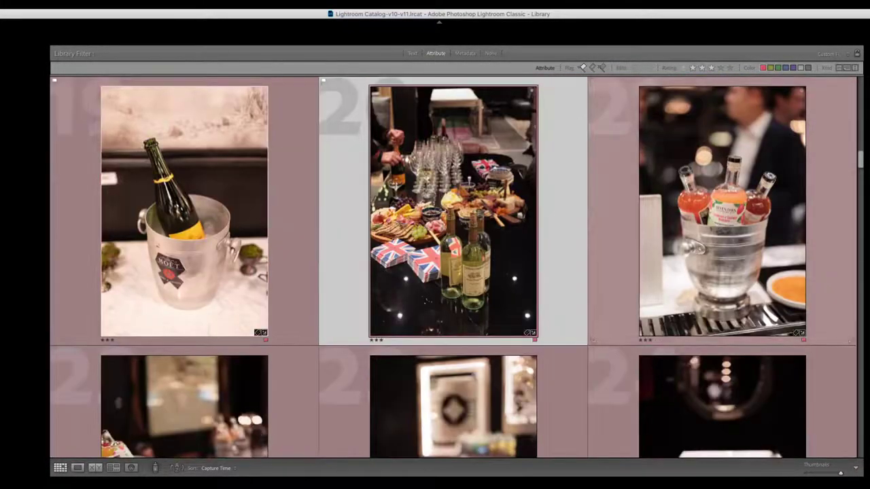
key("Down")
key("Up")
key("Right")
key("Left")
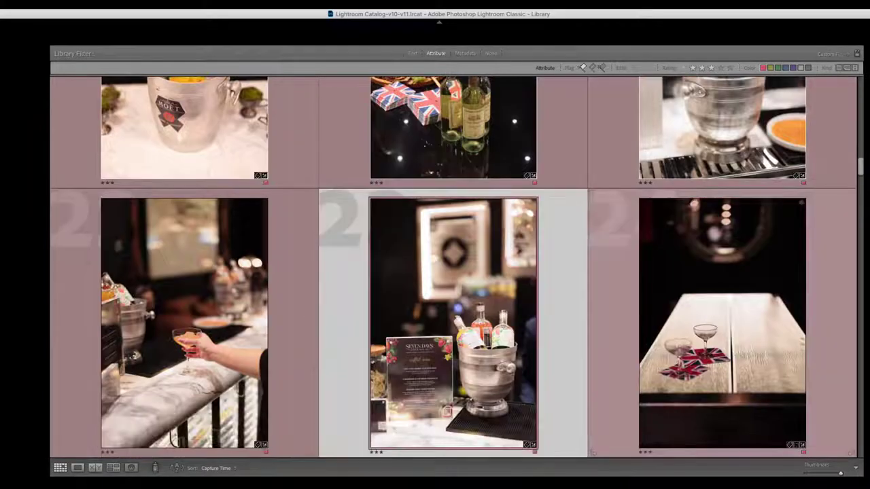
key("Left")
key("Right")
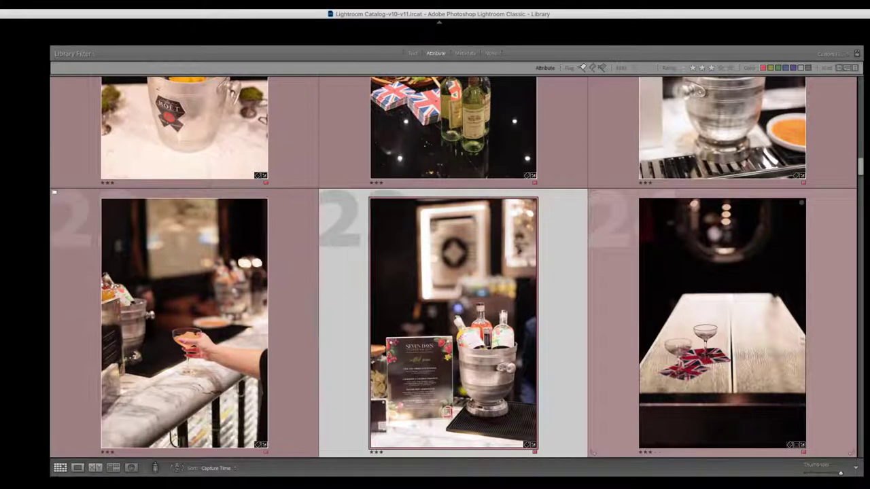
key("Down")
scroll(453, 268, "down", 2)
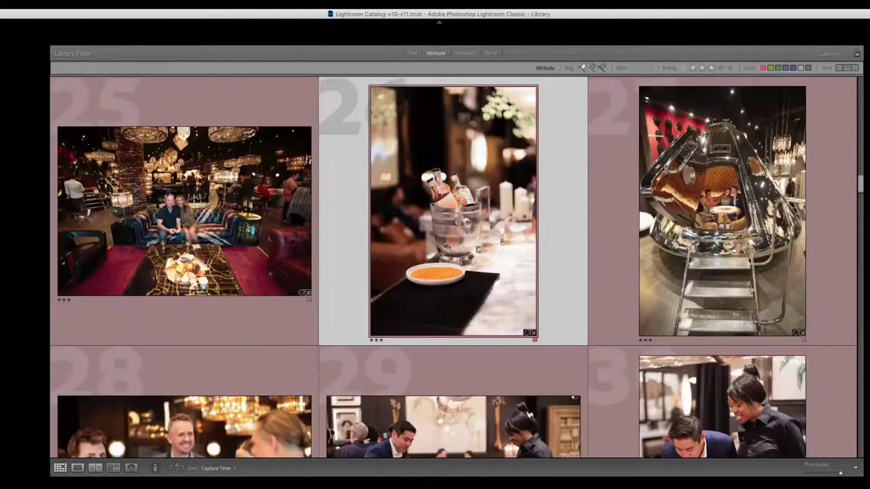
key("r")
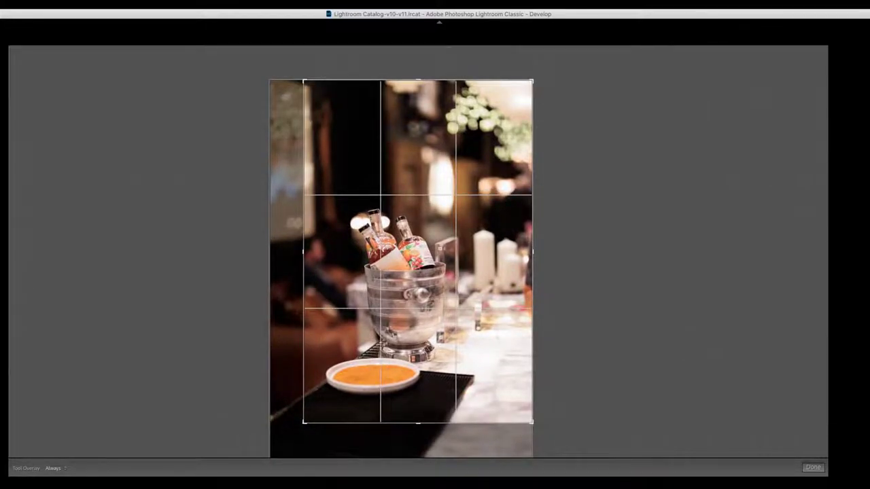
- Apply the tighter crop that trims the left and bottom edges into a tall vertical frame
key("Return")
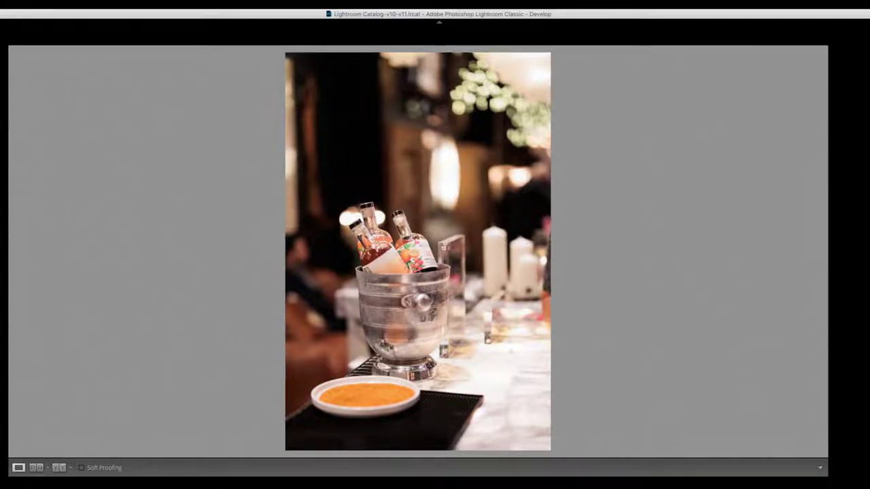
- Return to the Library grid, where the cropped photo 26 is still rated three stars
key("g")
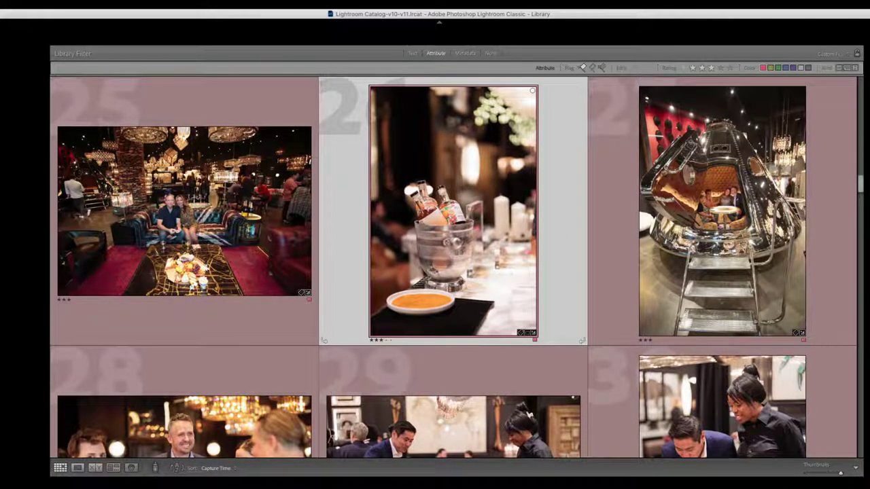
- Give photos 26, 28 and 29 four-star ratings
key("4")
key("Right")
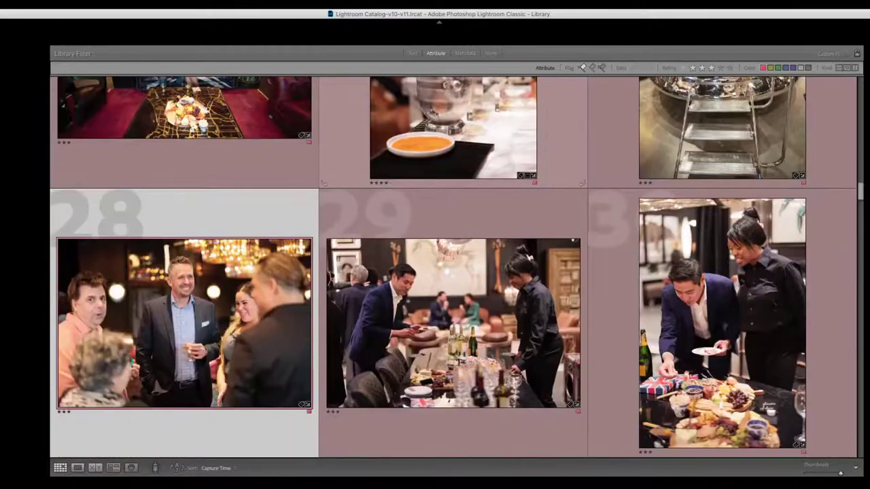
key("Left")
key("Right")
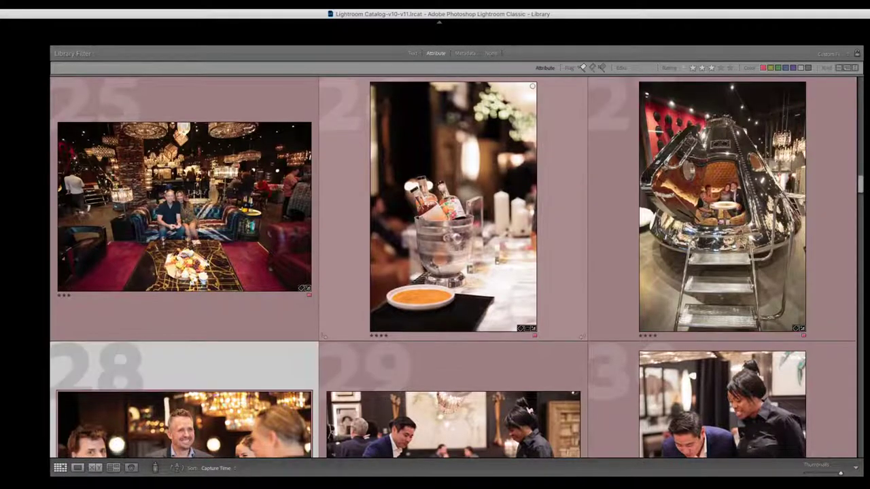
key("4")
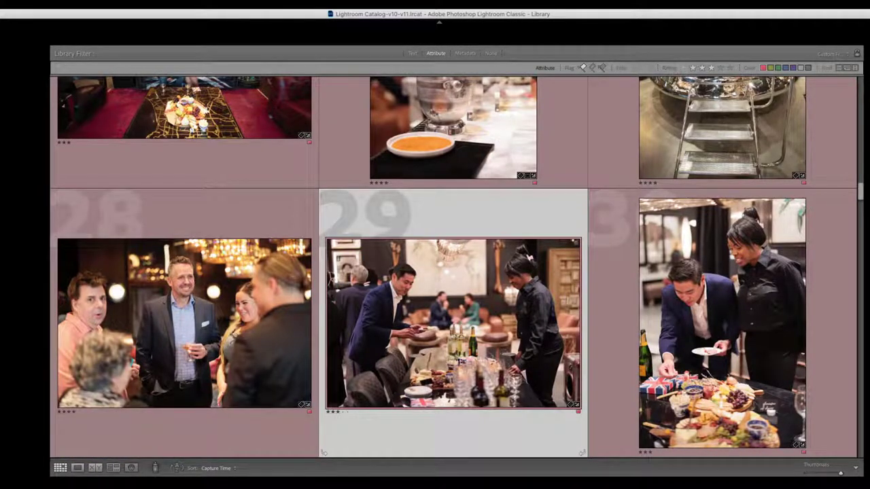
key("Right")
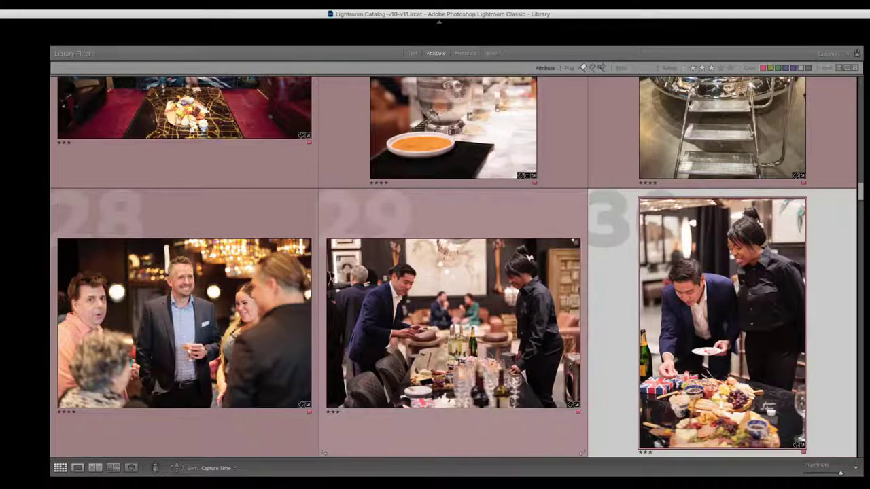
key("Left")
key("4")
- Move down to the next row and across to photo 33
key("Down")
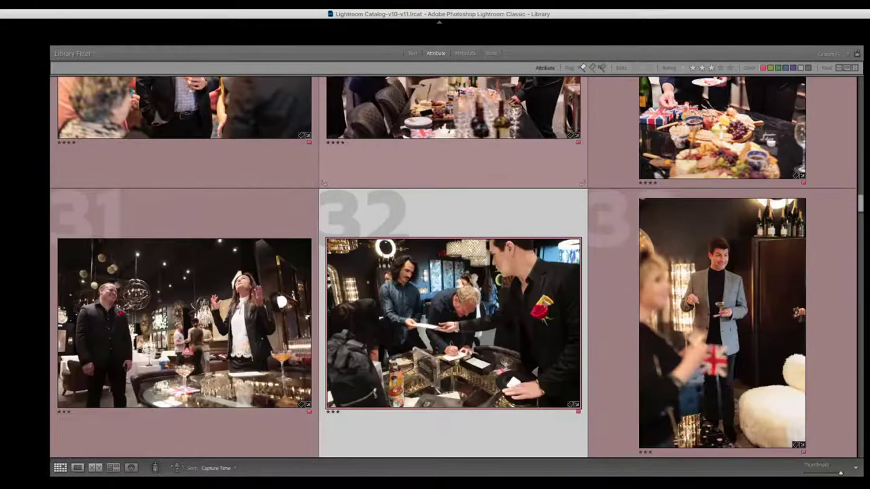
key("Left")
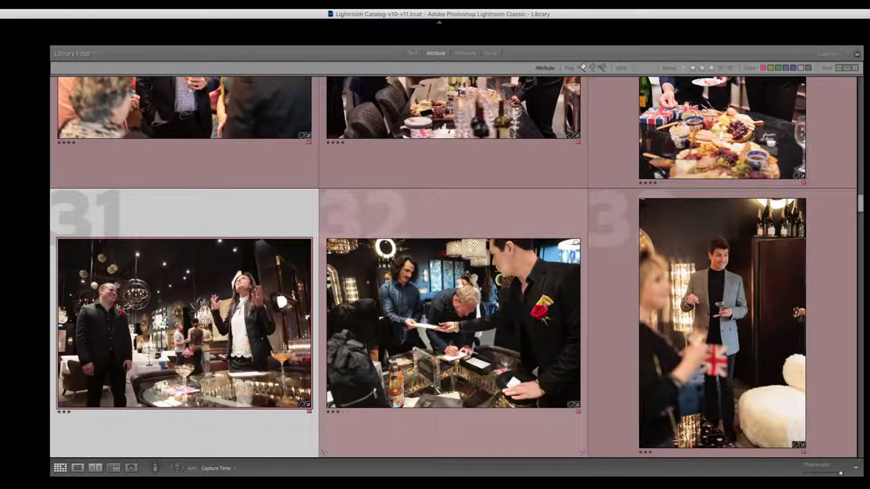
key("Right")
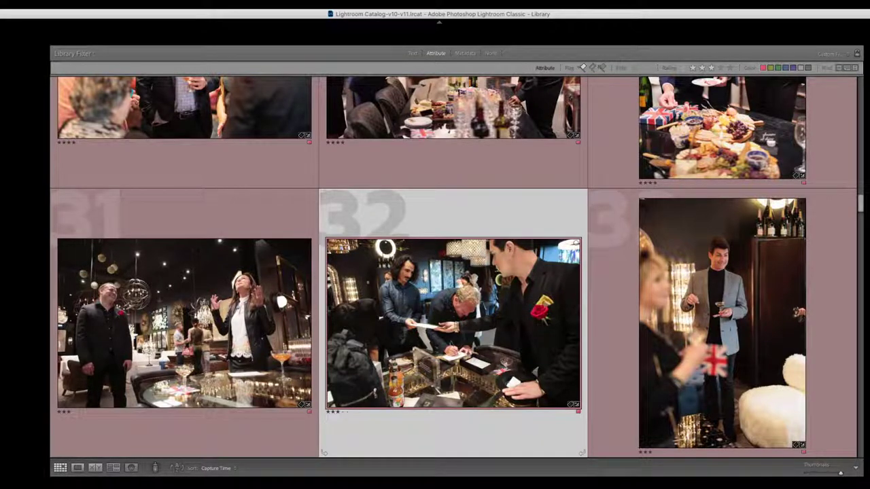
key("Right")
key("Right")
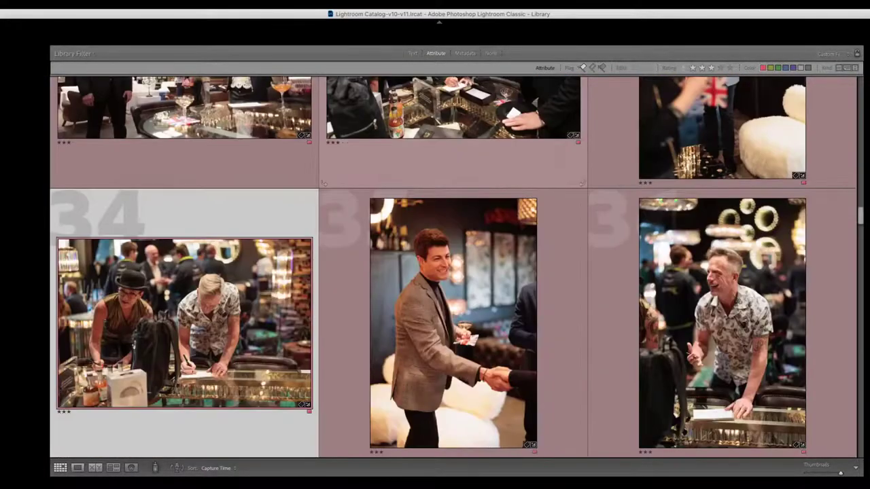
key("Left")
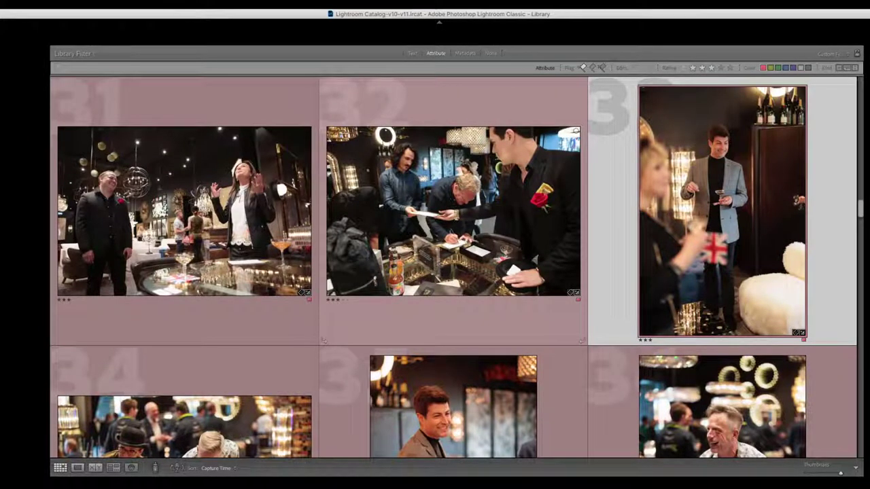
- Rework the crop on photo 33, the grey-check-jacket portrait, and return to the grid
key("r")
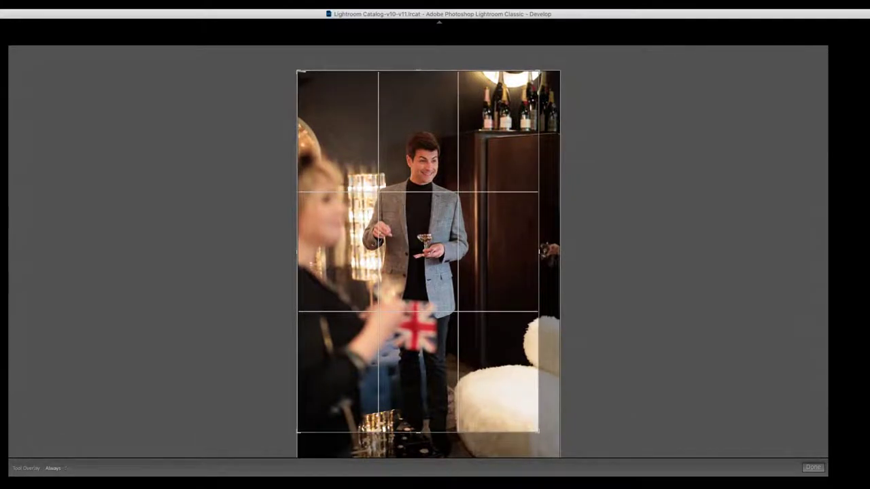
key("Escape")
key("r")
key("r")
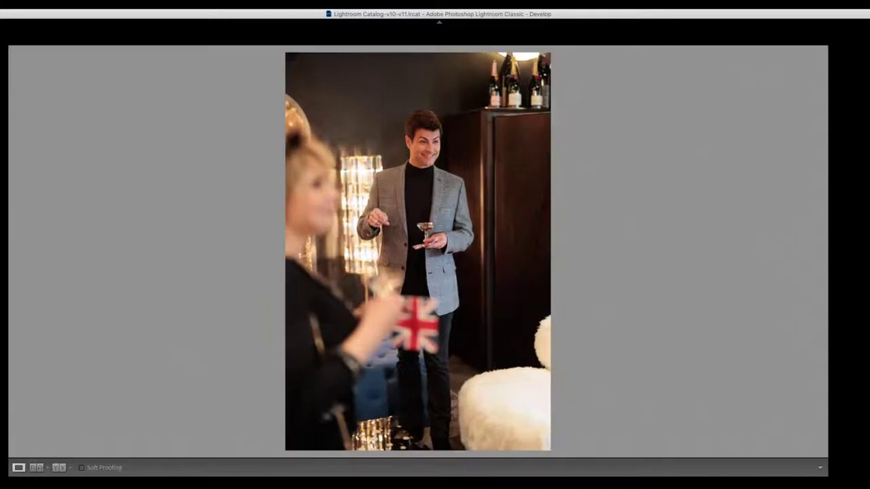
key("r")
key("r")
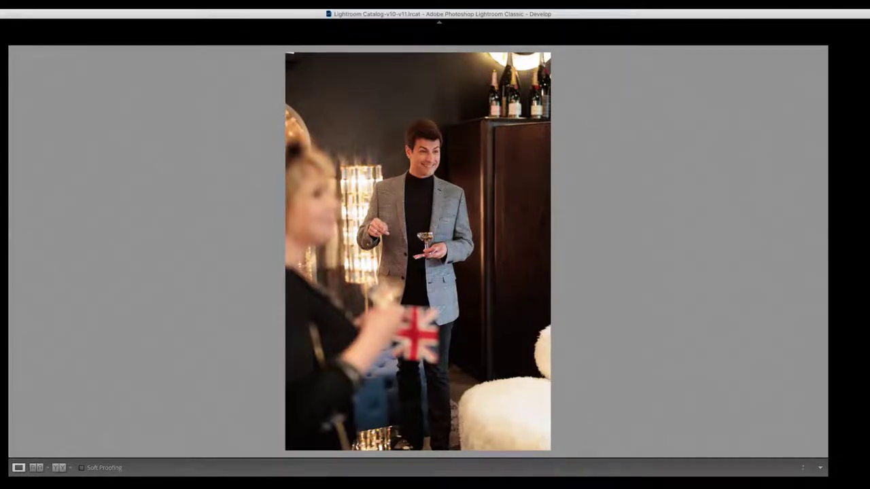
key("g")
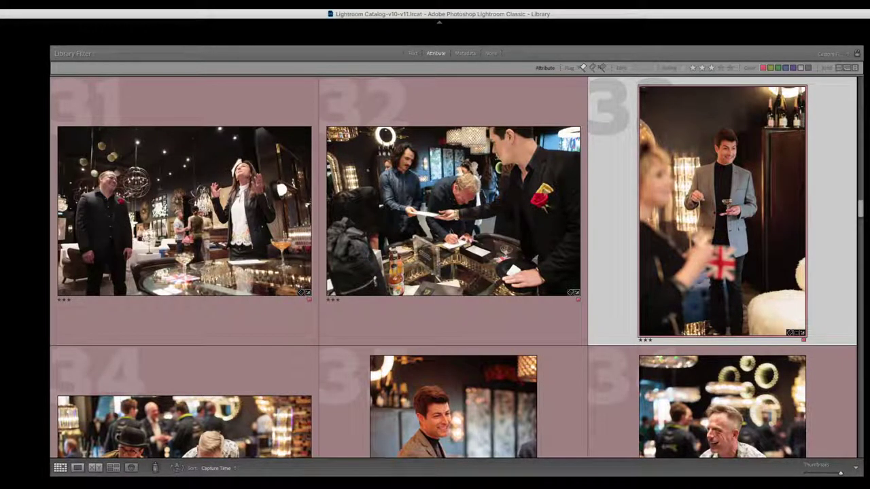
- Select photo 38, step across to the red-motorcycle bar photo 42, and open it in Crop
scroll(453, 267, "down", 5)
left_click(453, 323)
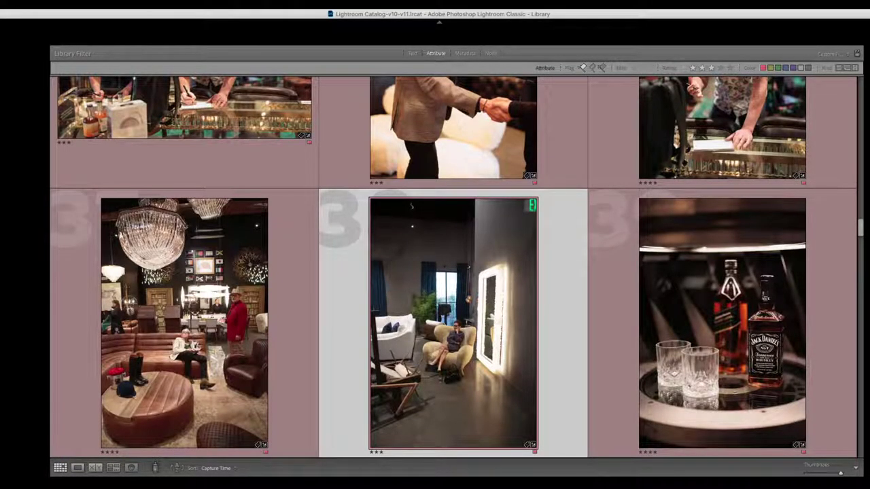
key("Down")
key("Left")
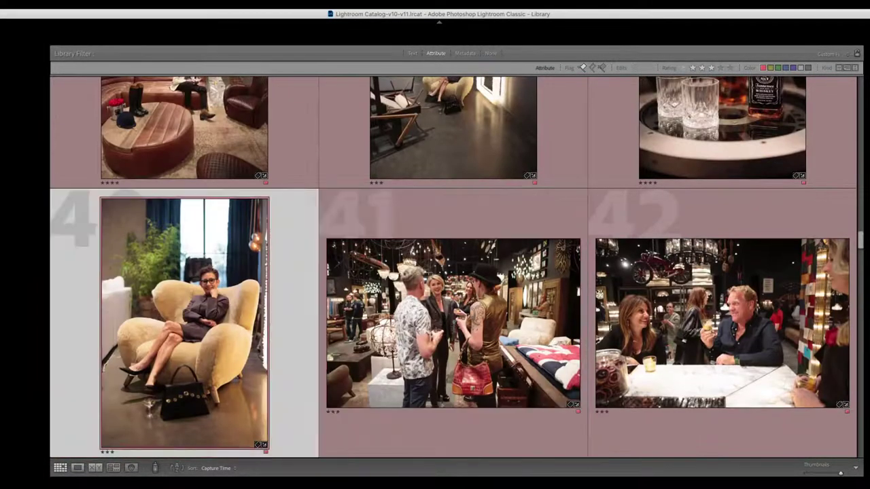
key("Right")
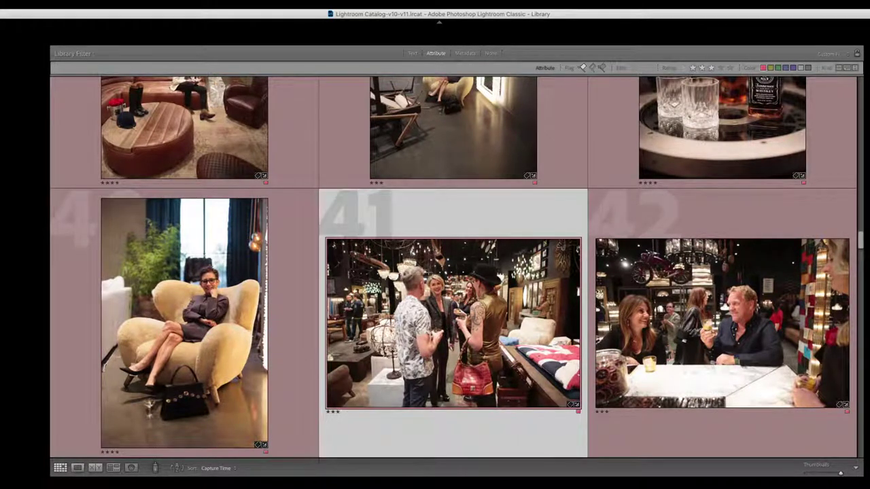
key("Right")
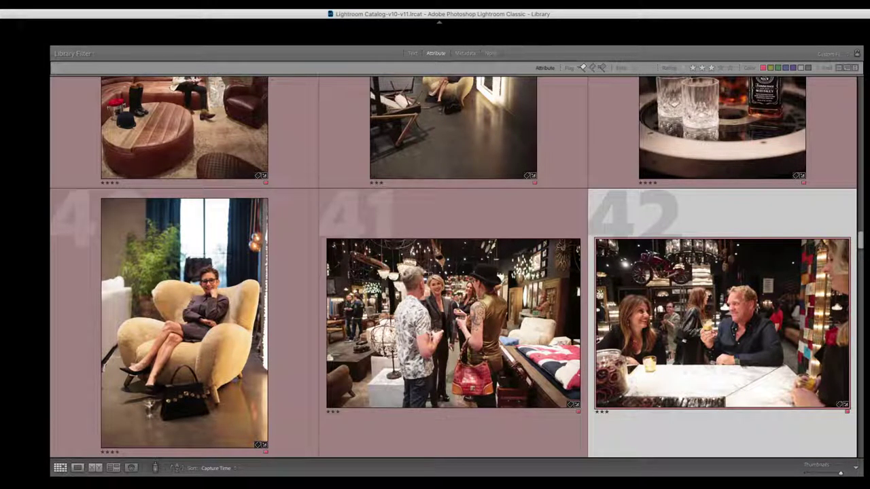
key("r")
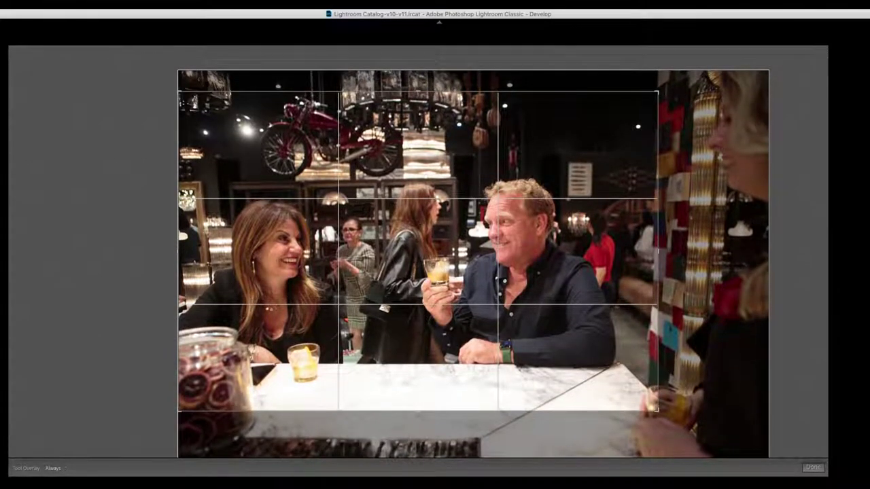
- Try crops on the bar photo, then reset it to the full uncropped frame
key("Return")
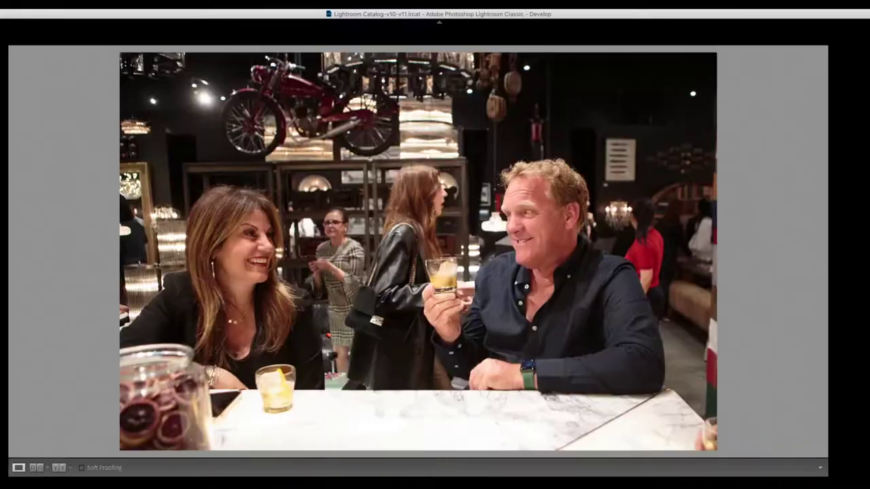
key("r")
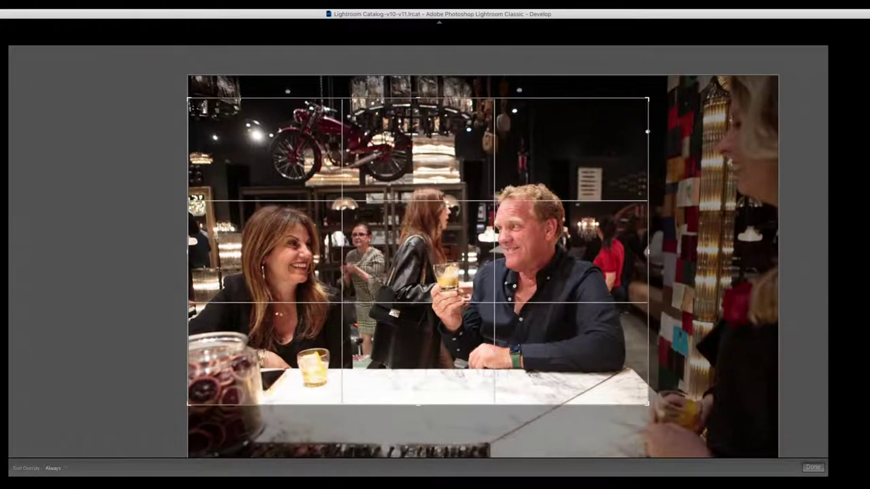
key("Return")
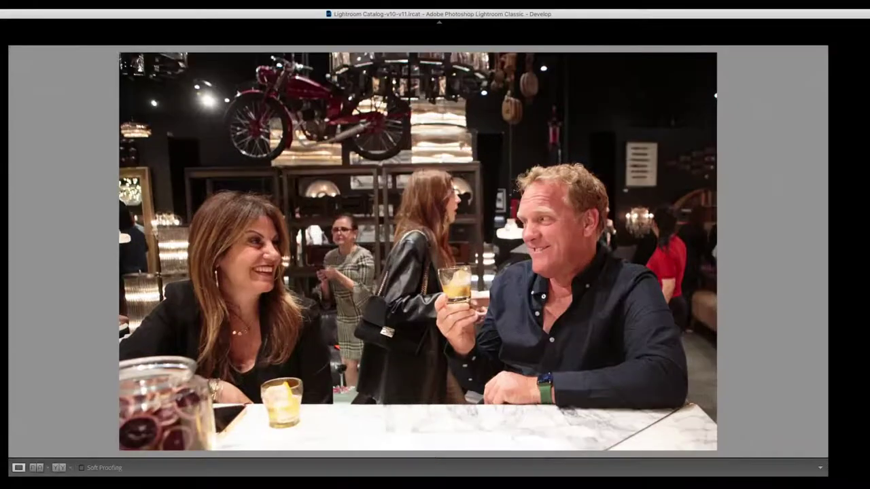
key("r")
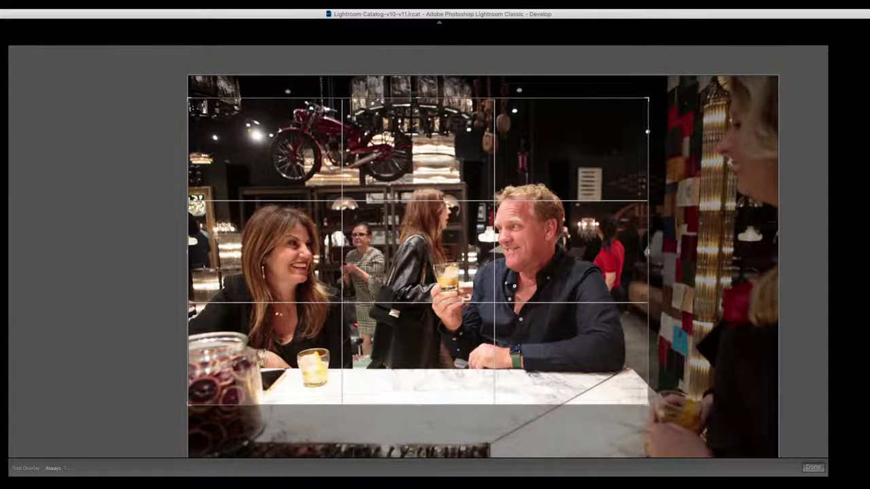
key("super+alt+r")
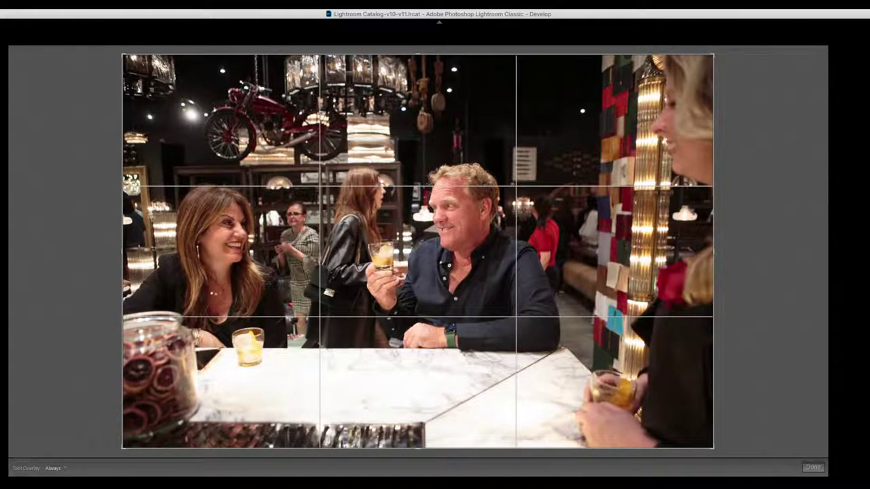
key("r")
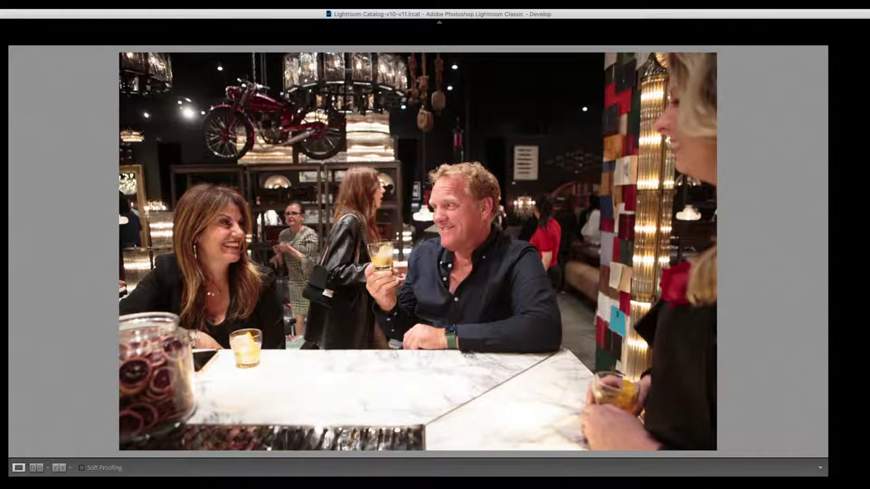
- Browse to the neighbouring photos, ending on the cocktail-pouring shot
key("Right")
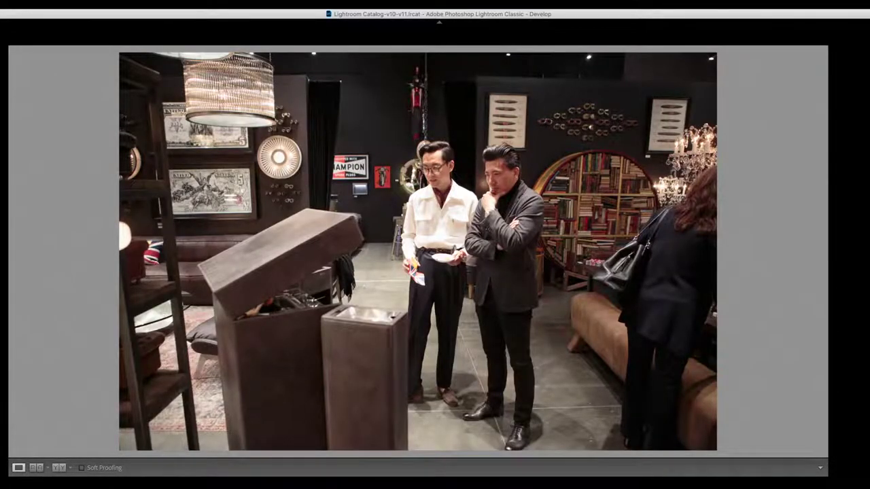
key("Left")
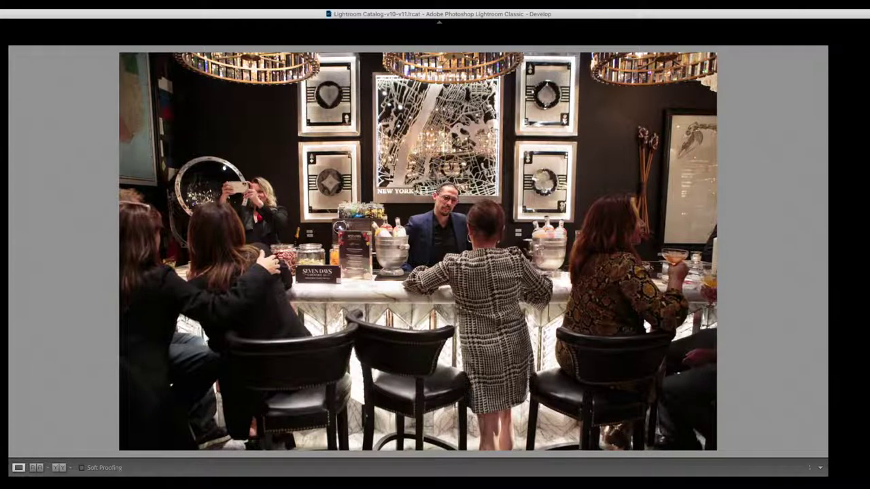
key("Right")
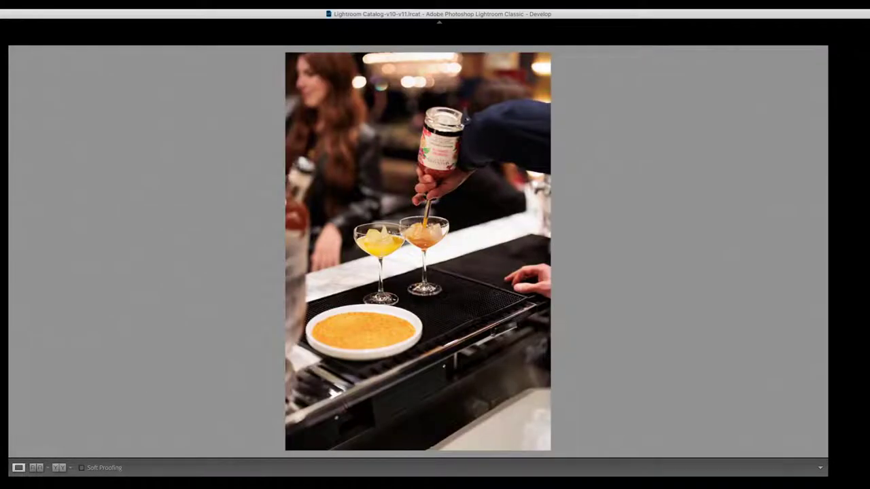
- Back in the grid, view photo 47 enlarged, then move on to photo 49
key("g")
key("Right")
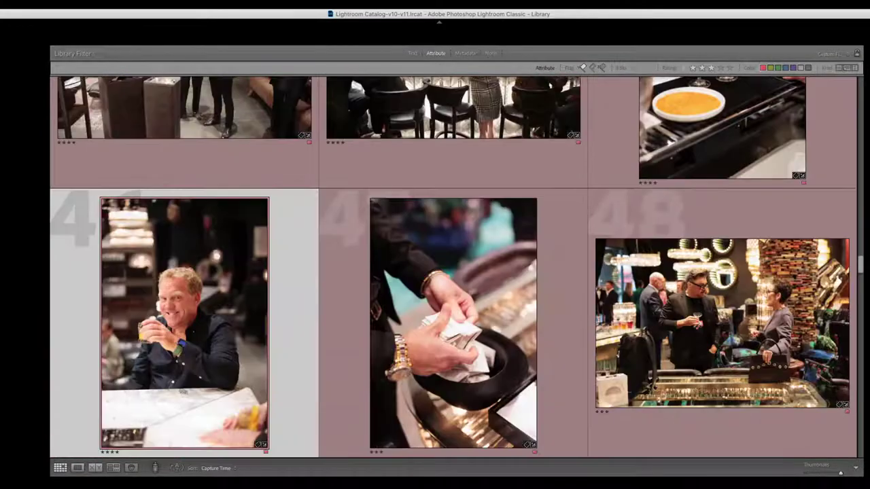
key("Right")
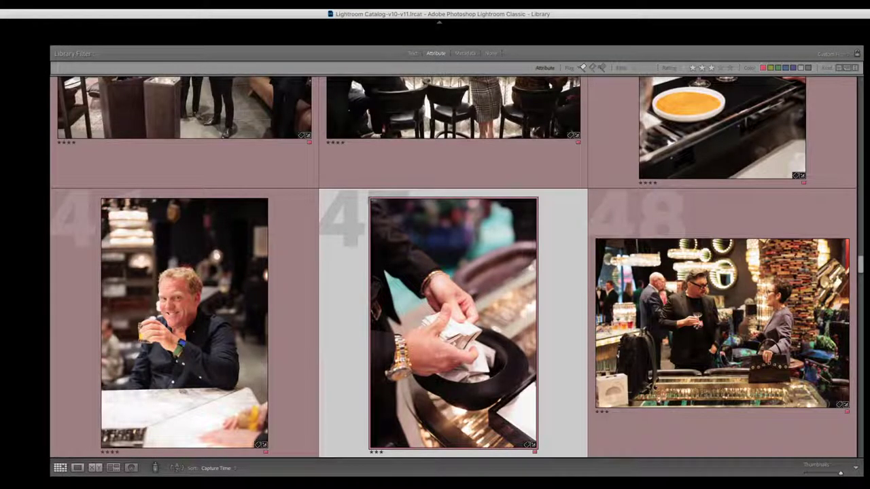
key("e")
key("g")
key("Right")
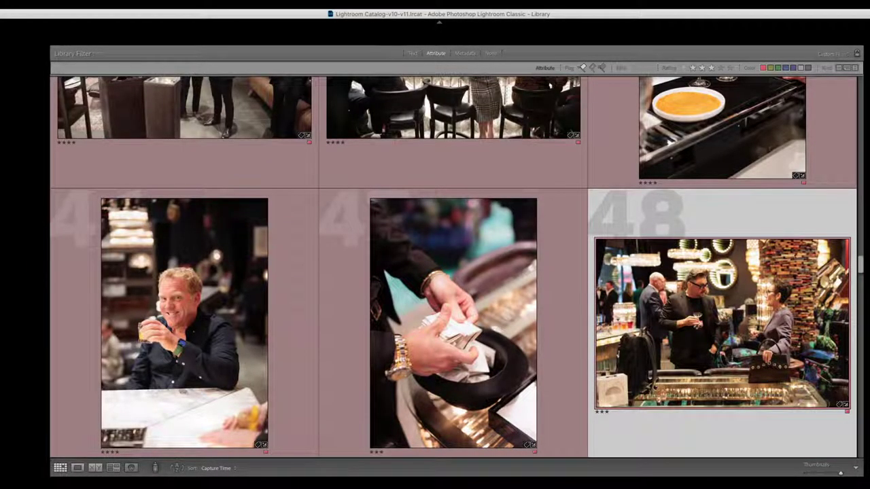
key("Right")
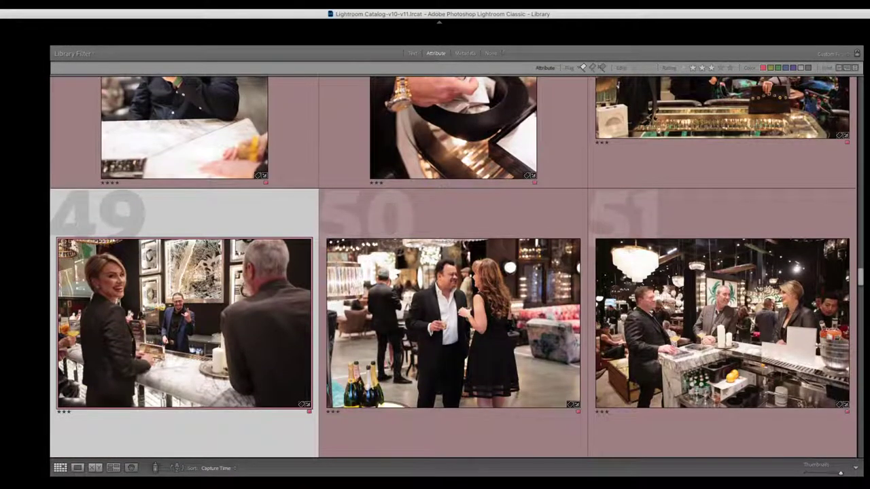
- Give photos 49, 51 and 54 four stars, moving on toward photo 57
key("Right")
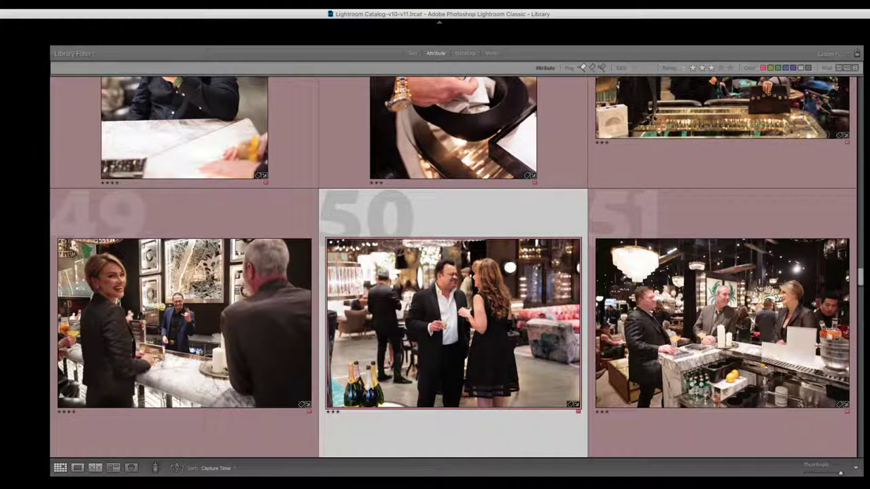
key("Right")
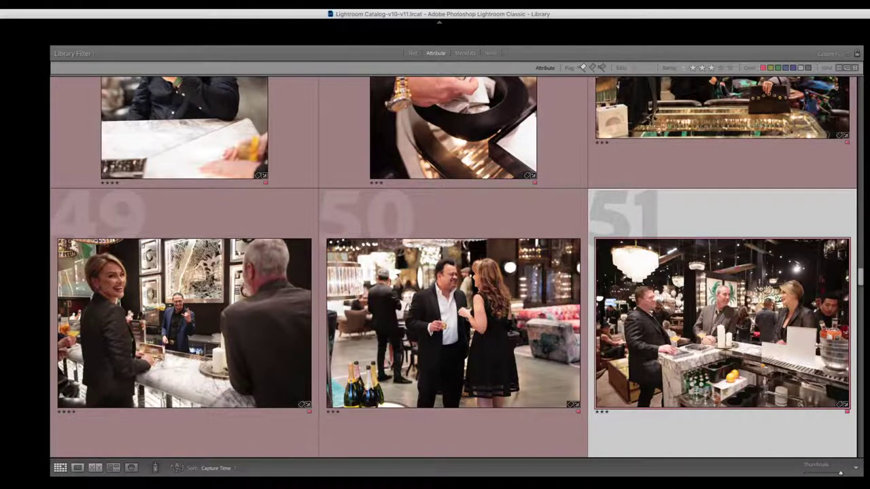
key("Right")
key("Left")
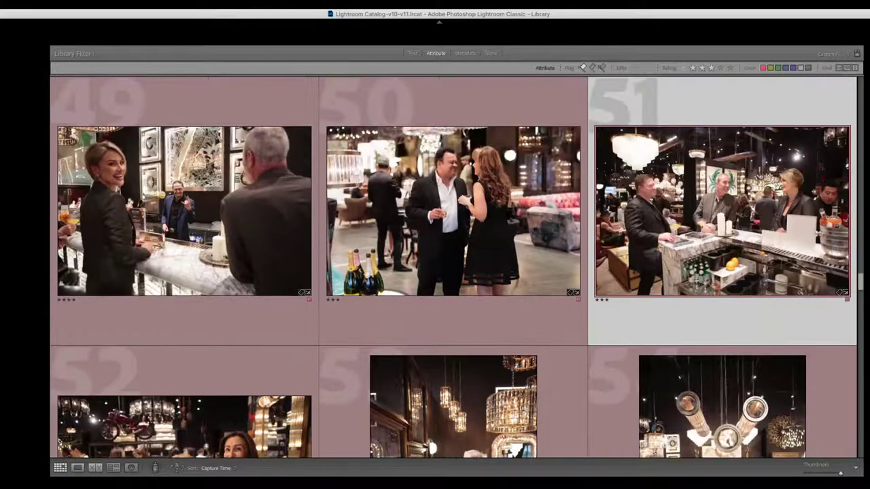
left_click(454, 406)
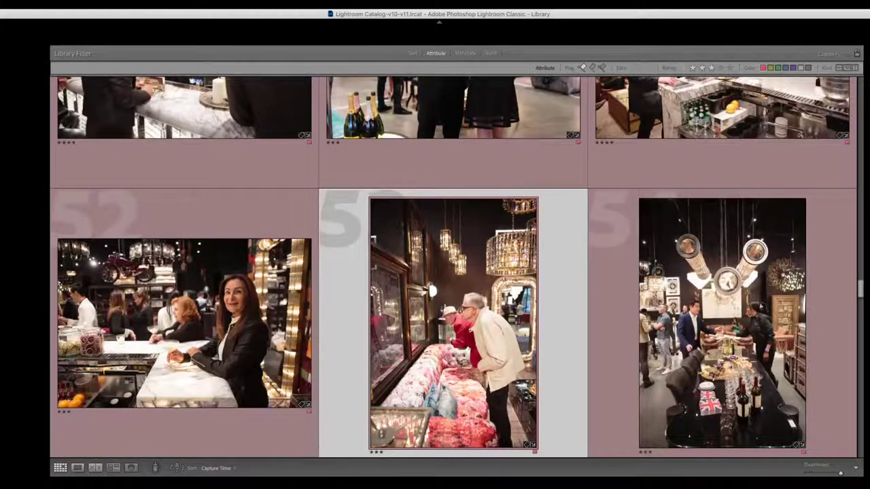
left_click(722, 323)
key("Left")
key("Right")
key("Right")
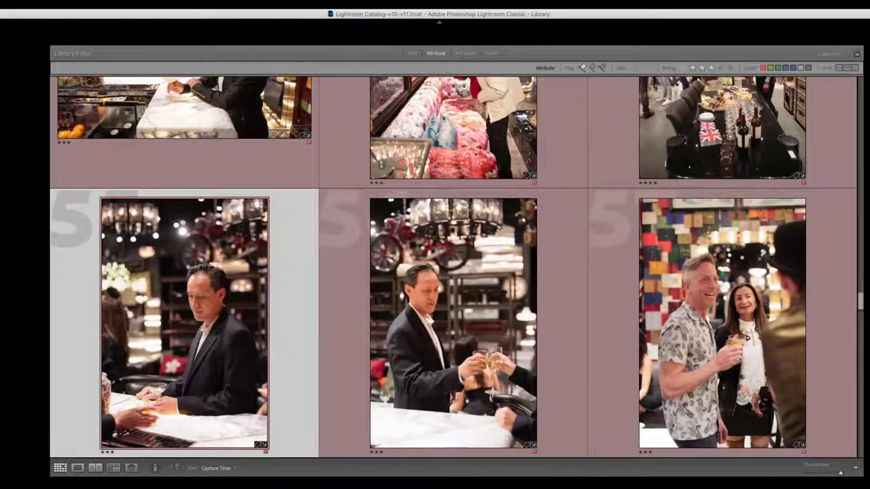
key("Left")
key("Right")
key("Right")
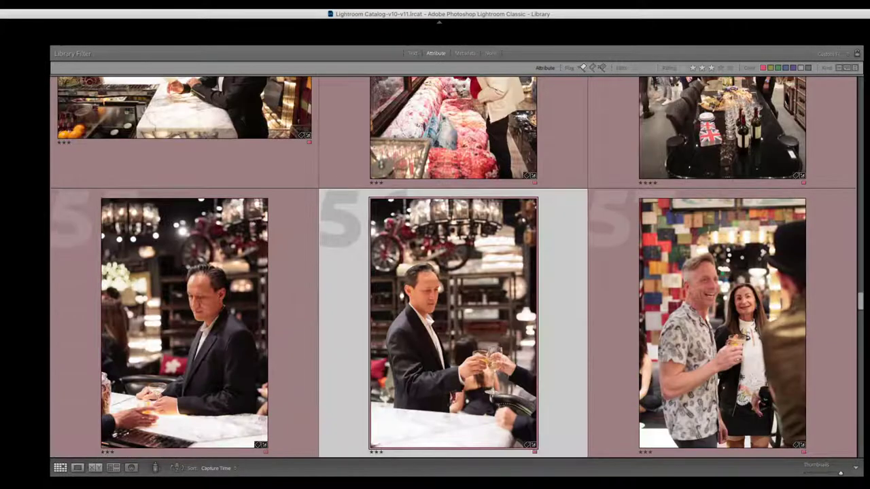
key("Right")
key("Right")
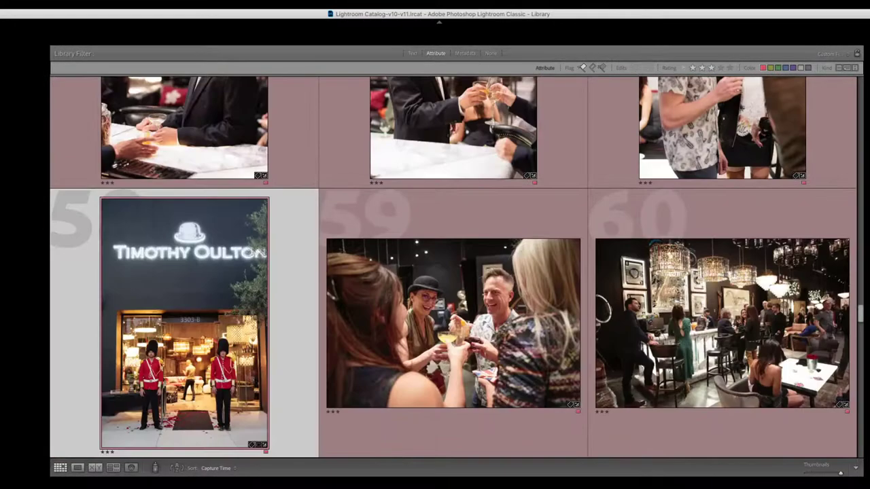
key("Left")
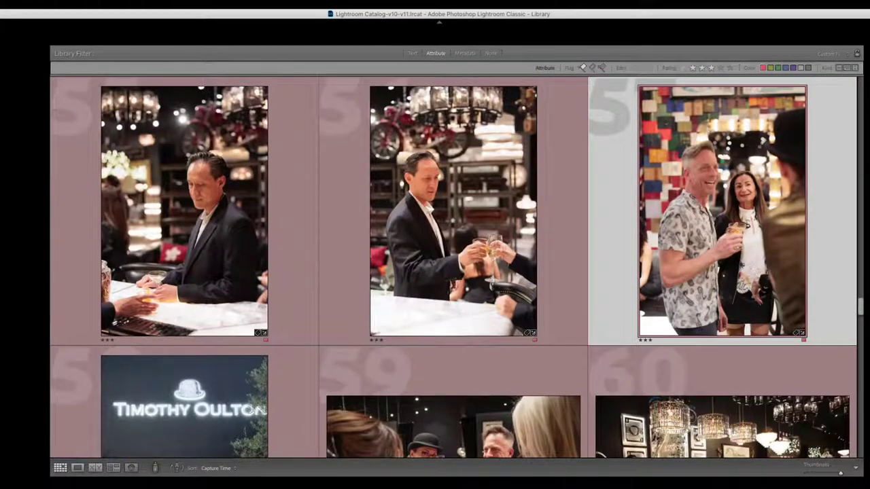
- Show photo 57 large and apply a crop to it
key("e")
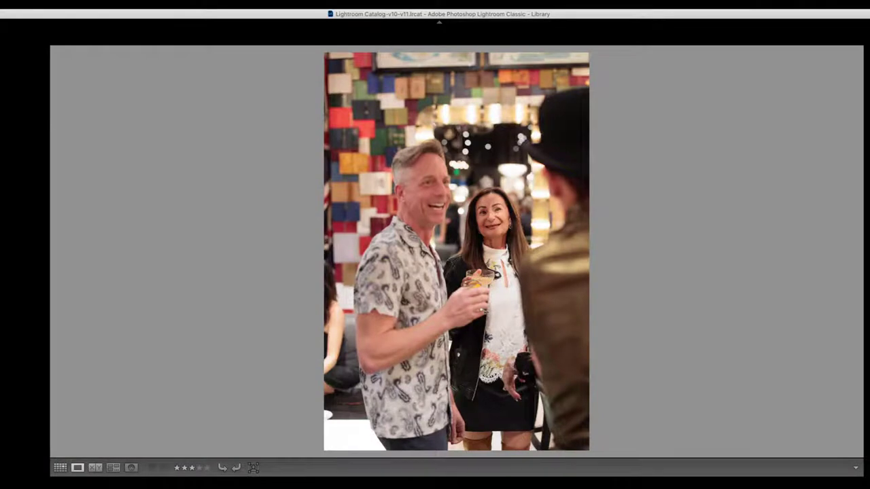
key("r")
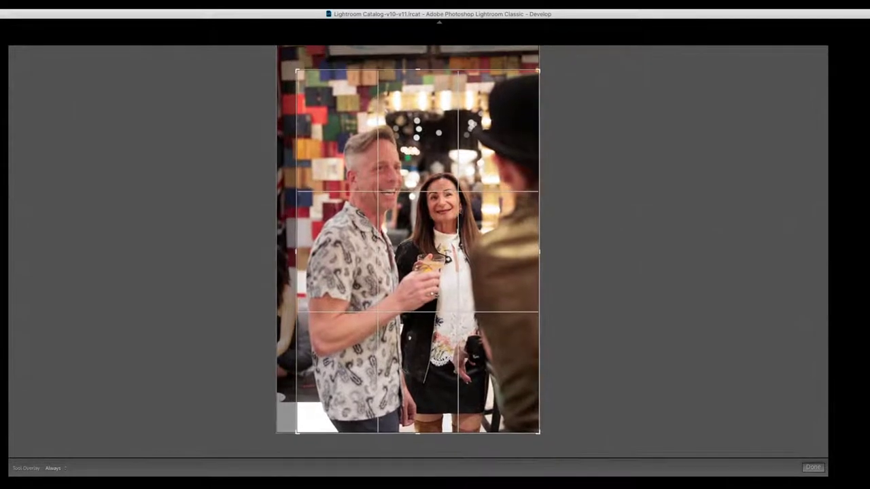
key("Return")
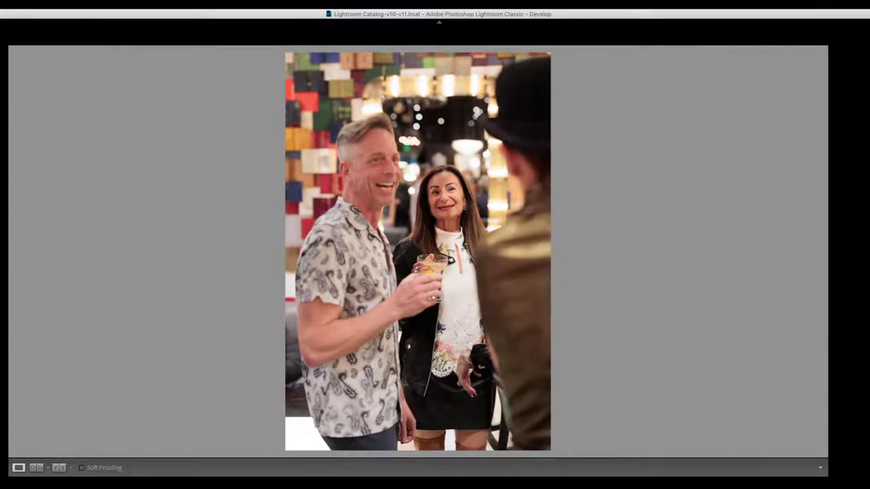
- Review the storefront, bar interior, and closer and wider sofa group shots
key("Right")
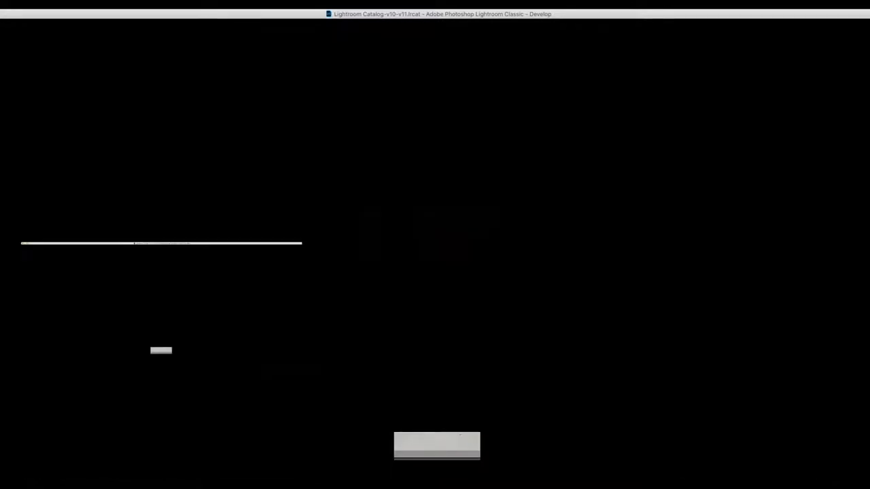
key("Left")
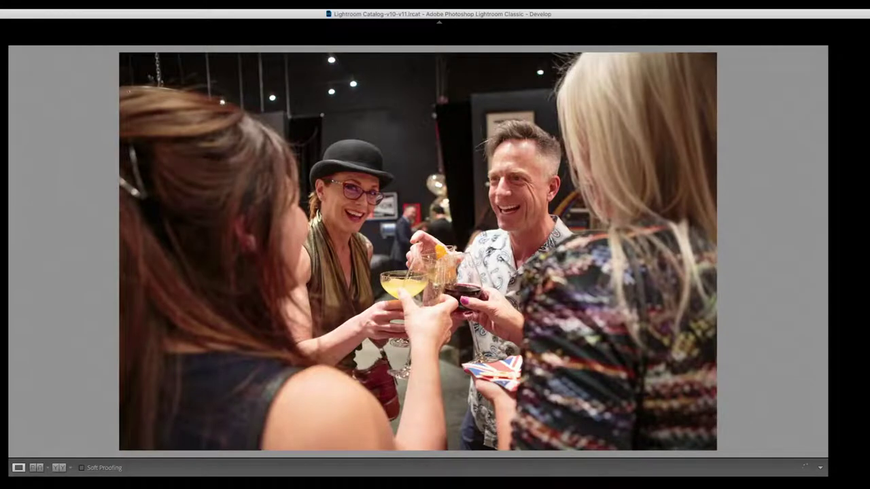
key("Left")
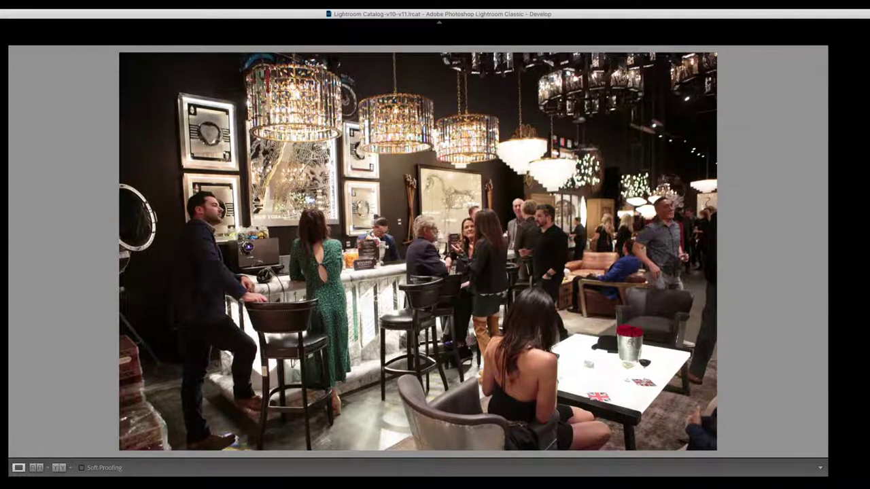
key("Right")
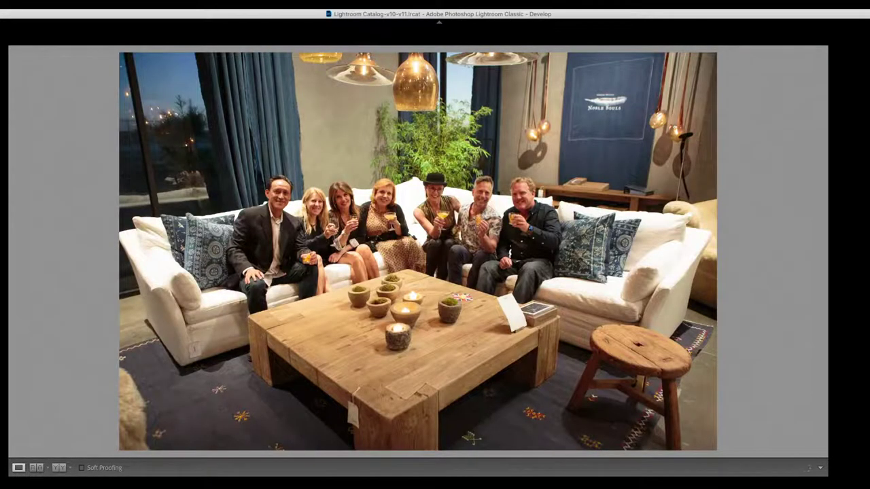
key("Right")
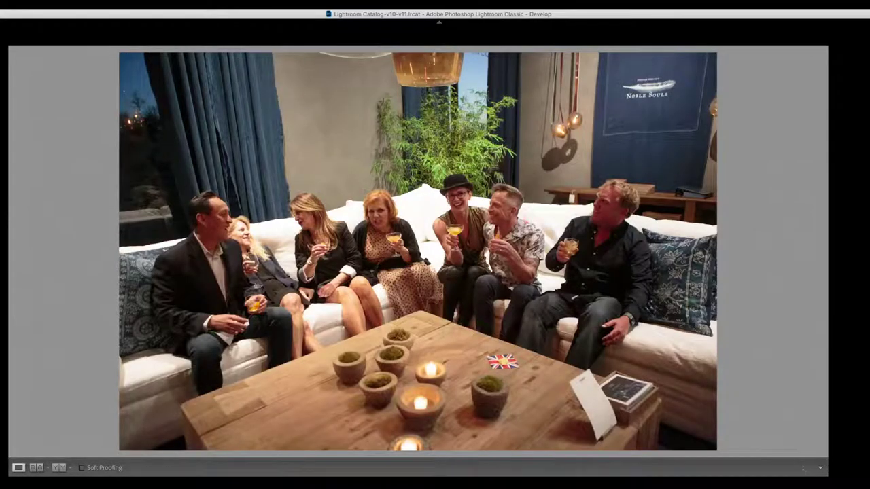
key("Right")
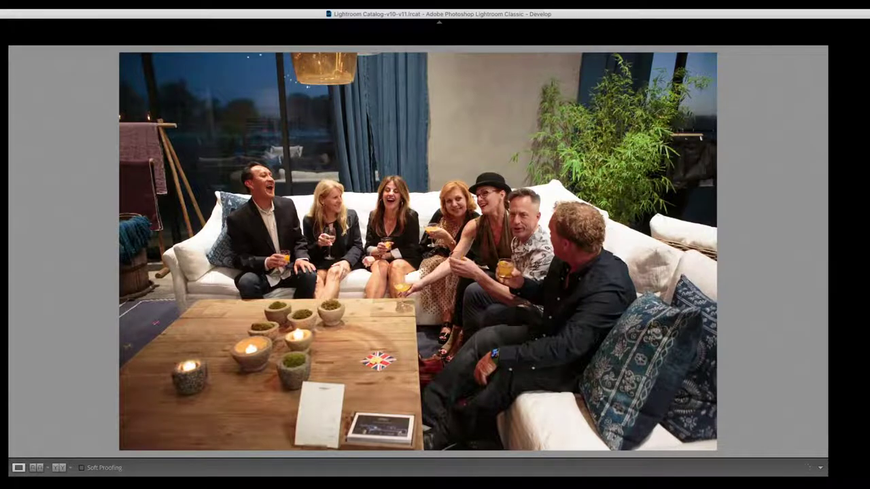
key("Right")
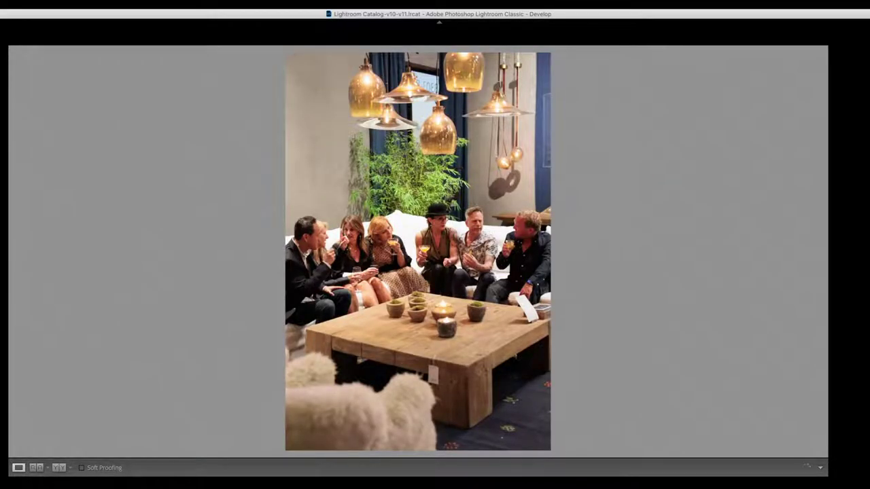
- Show photo 65 in Library Loupe view and browse back and forth around the laughing man photo
key("g")
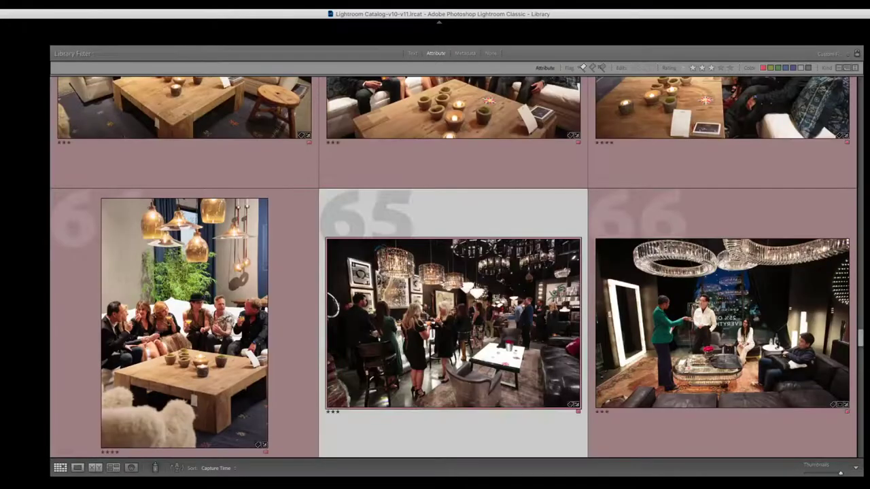
key("e")
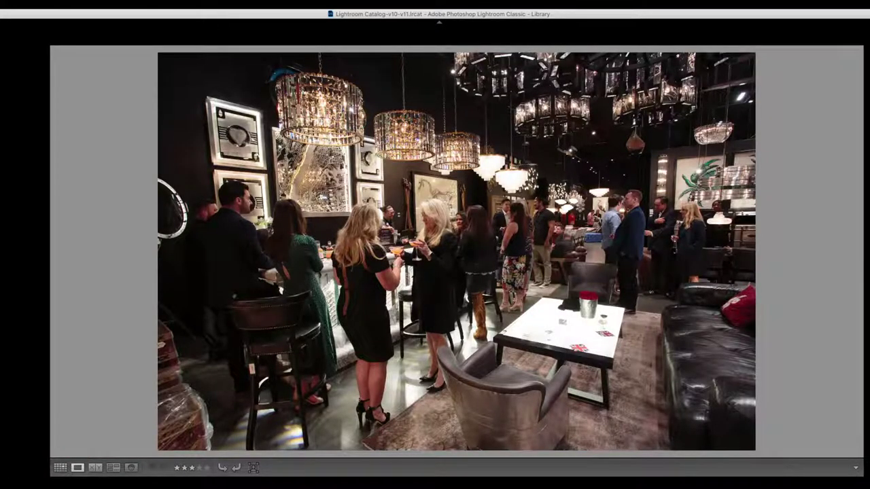
key("Right")
key("Left")
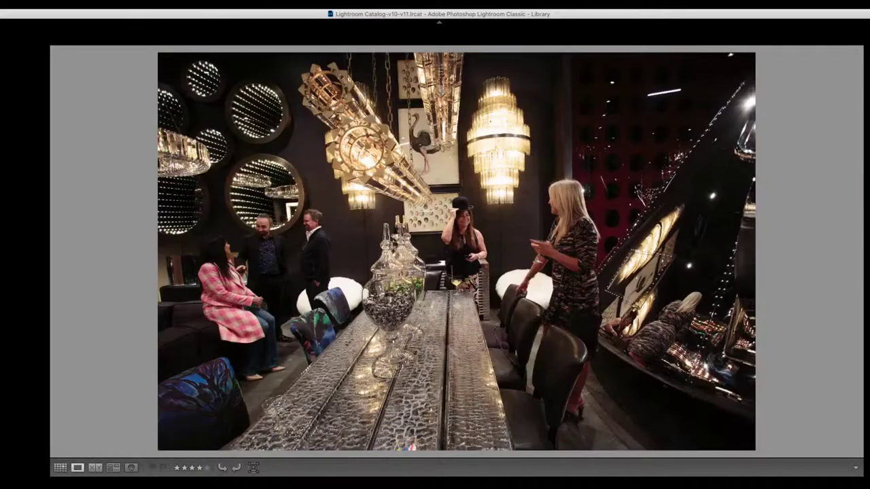
key("Right")
key("Right")
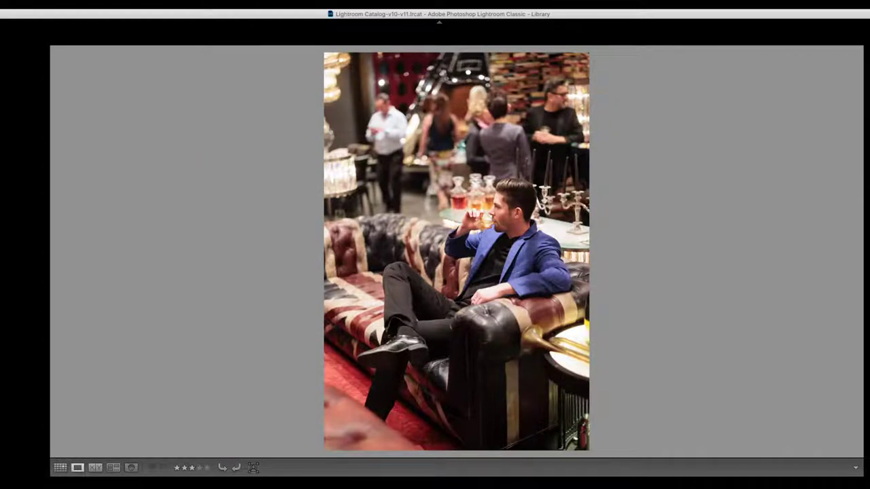
key("Left")
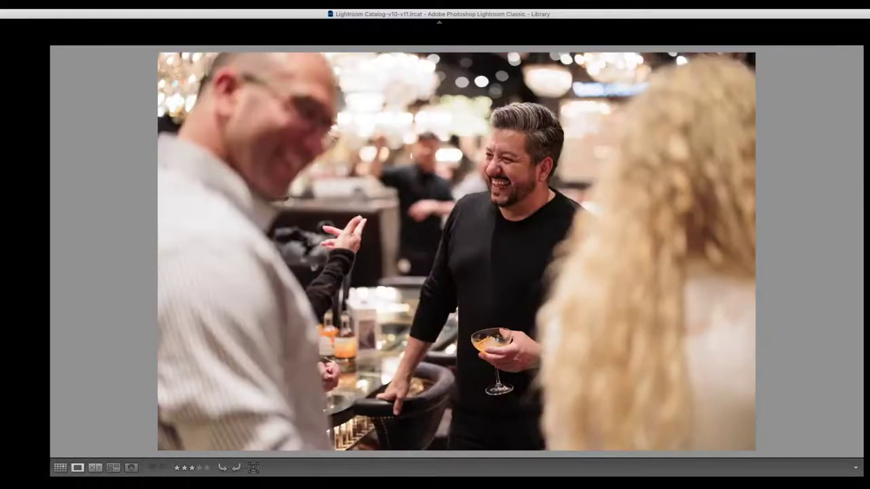
key("Right")
key("Left")
key("Right")
key("Right")
key("Right")
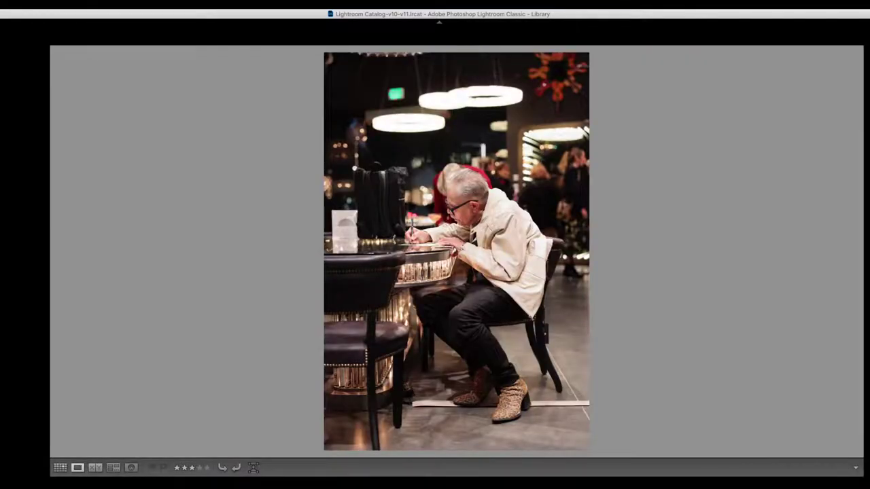
key("Right")
key("Right")
key("Right")
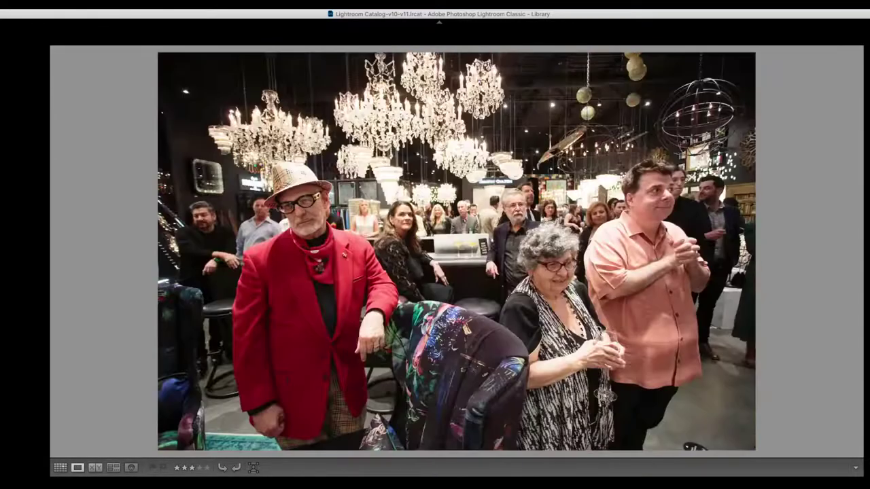
key("Right")
- Browse past the glass table, bartender and smiling man shots, then rate the woman's bar portrait four stars
key("Right")
key("Left")
key("Right")
key("Right")
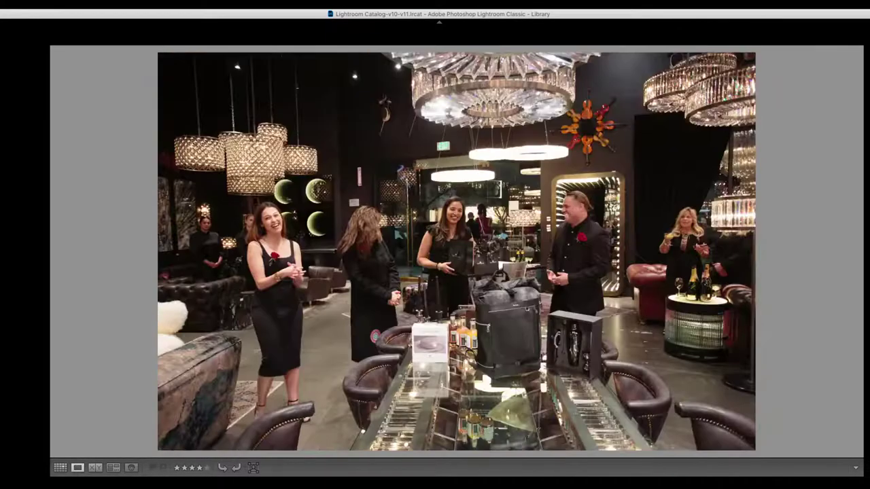
key("Right")
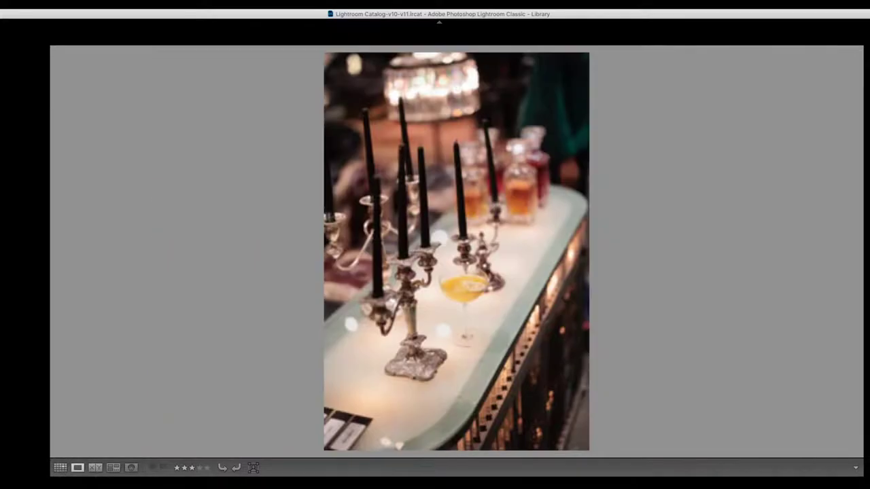
key("Right")
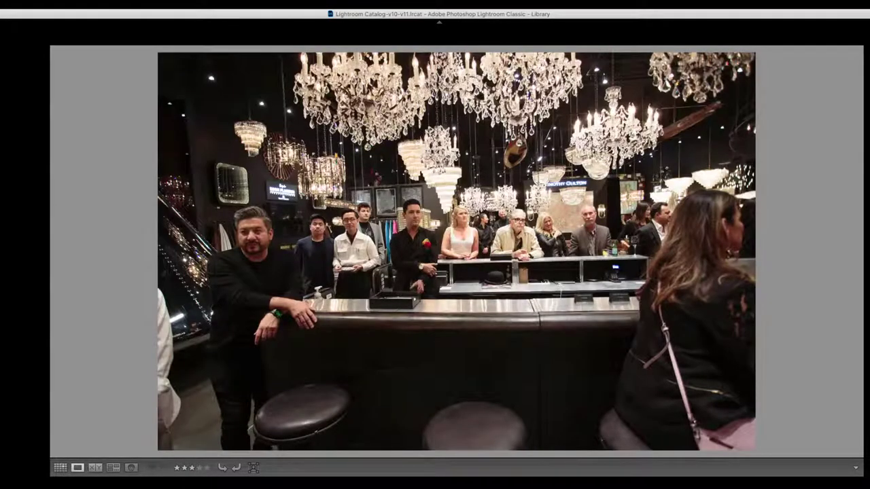
key("Left")
key("Left")
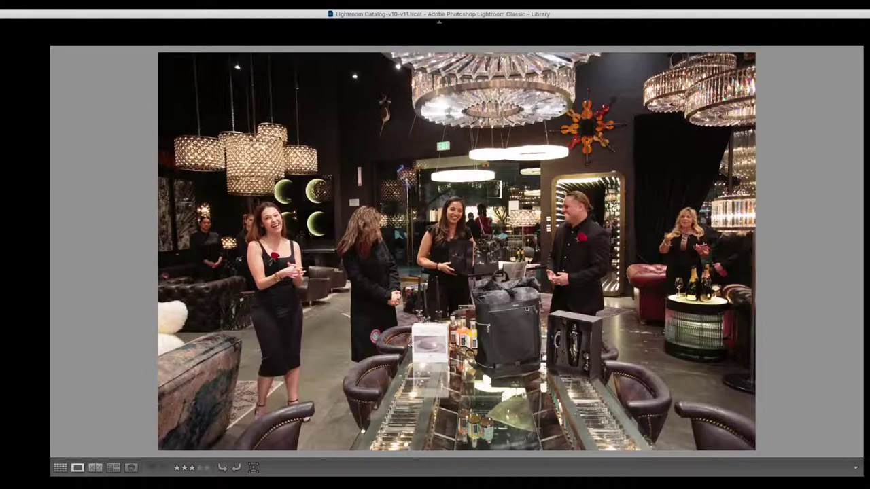
key("Right")
key("Left")
key("Right")
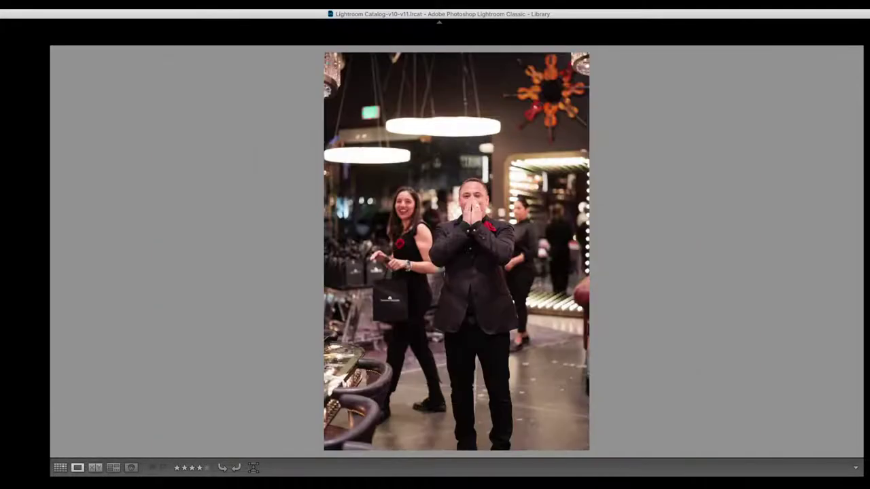
key("Right")
key("Right")
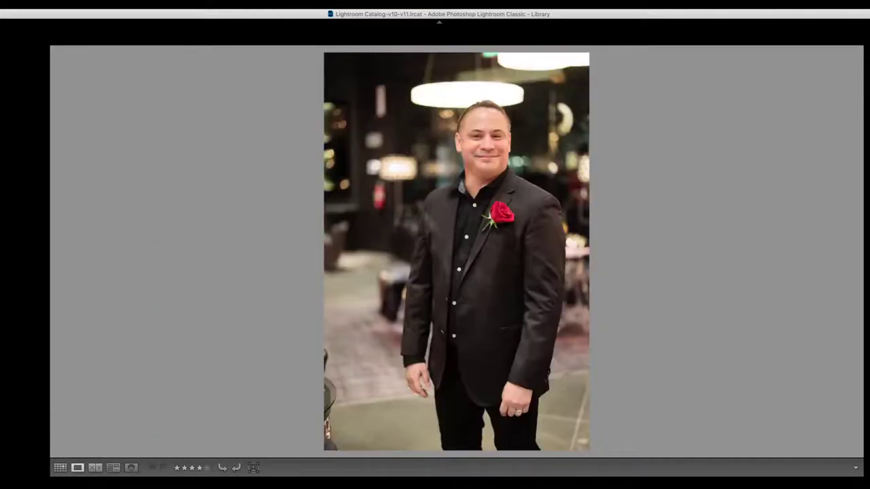
key("Right")
key("Right")
key("Left")
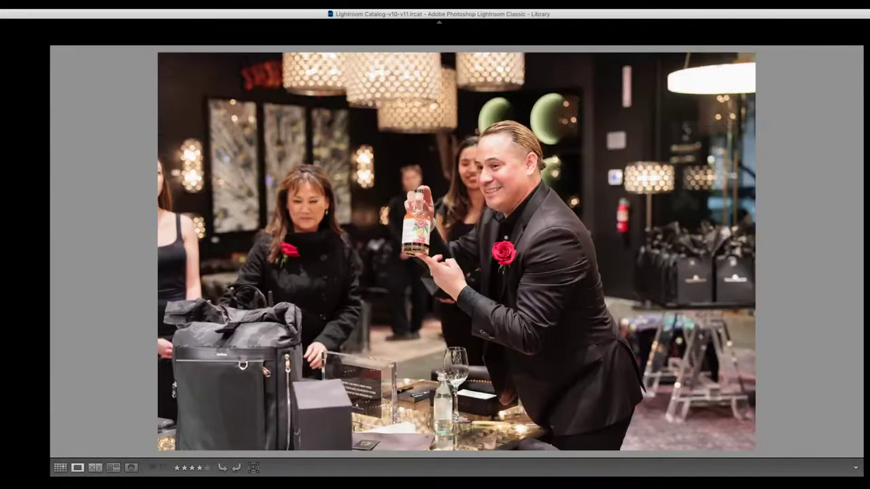
key("Right")
key("Right")
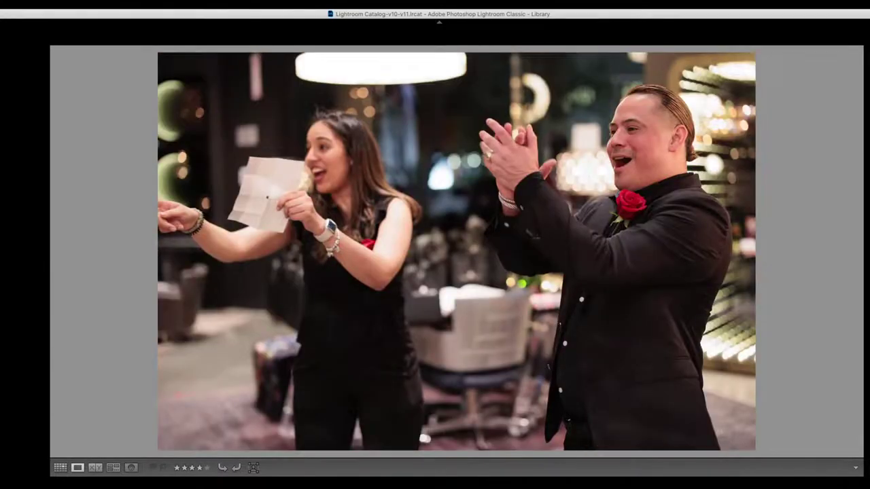
key("Right")
key("Right")
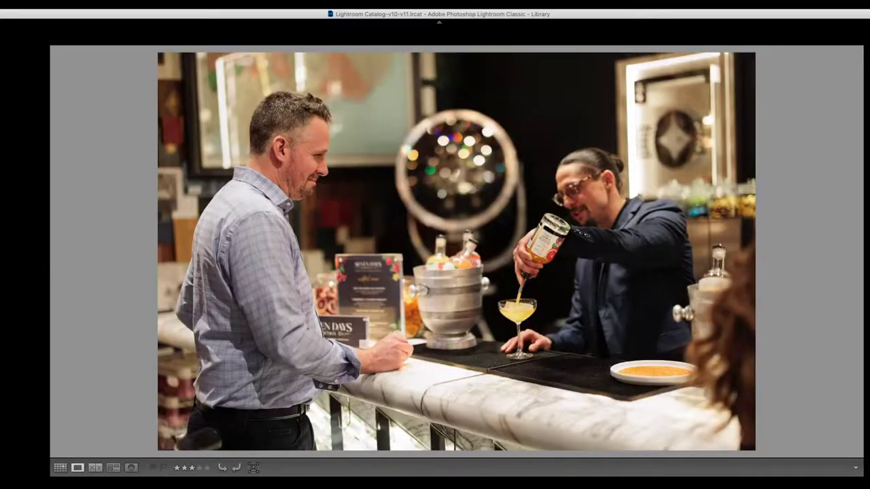
key("Right")
key("Left")
key("Right")
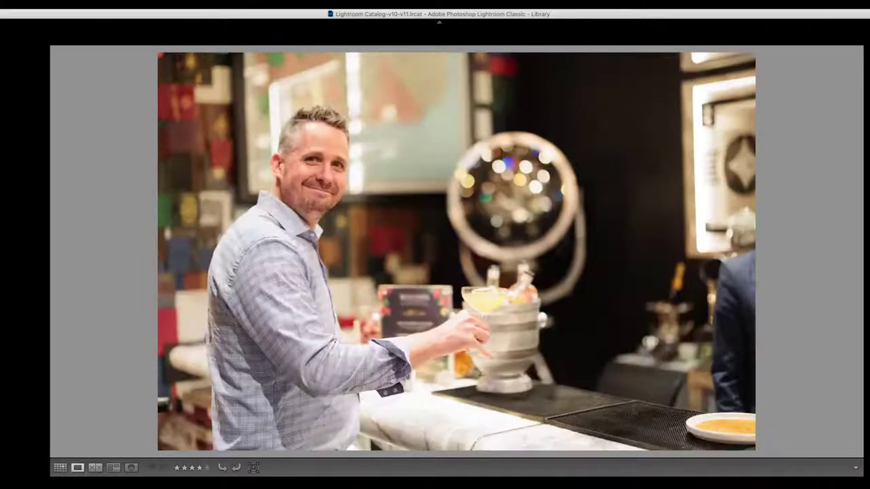
key("Right")
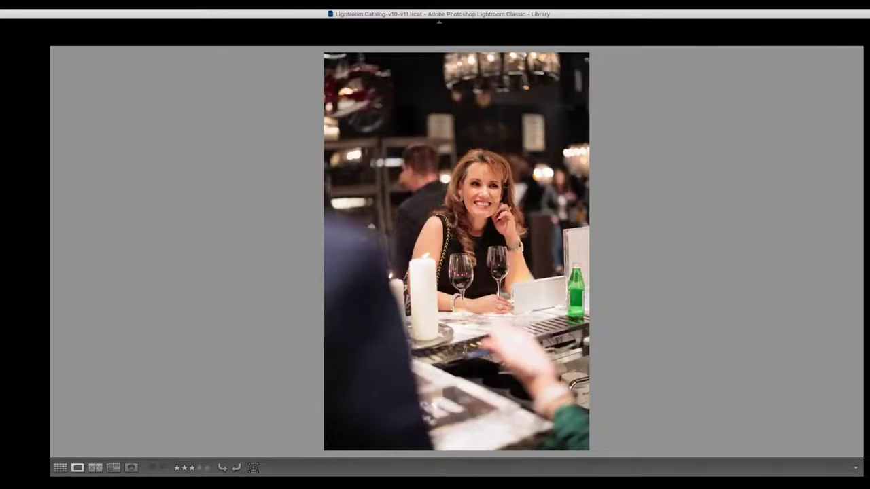
key("4")
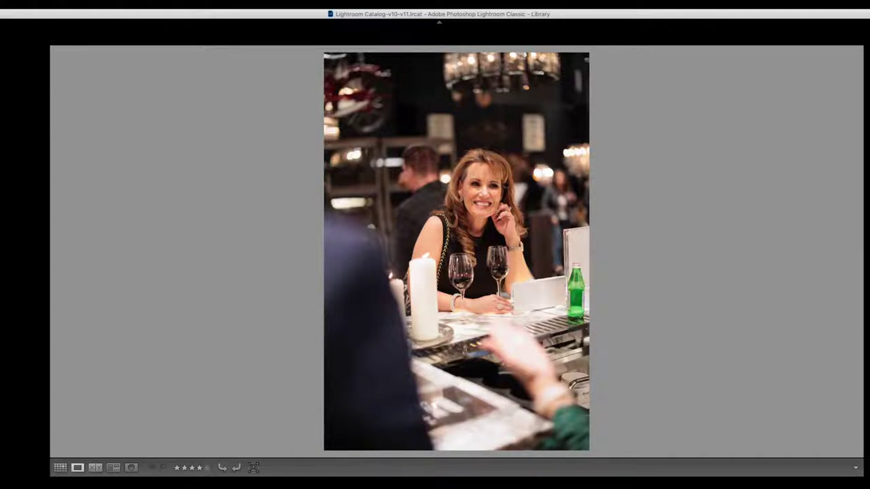
- Flag the smiling woman at the bar photo as a Pick and advance to the next photo
key("p")
key("super+d")
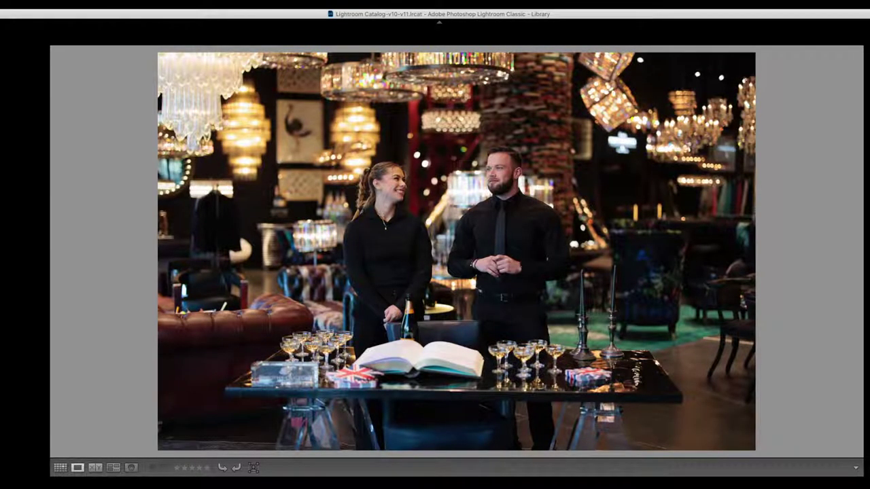
- Find the three-bottles-in-ice-bucket photo in the grid and open it in Develop
key("g")
scroll(452, 268, "down", 3)
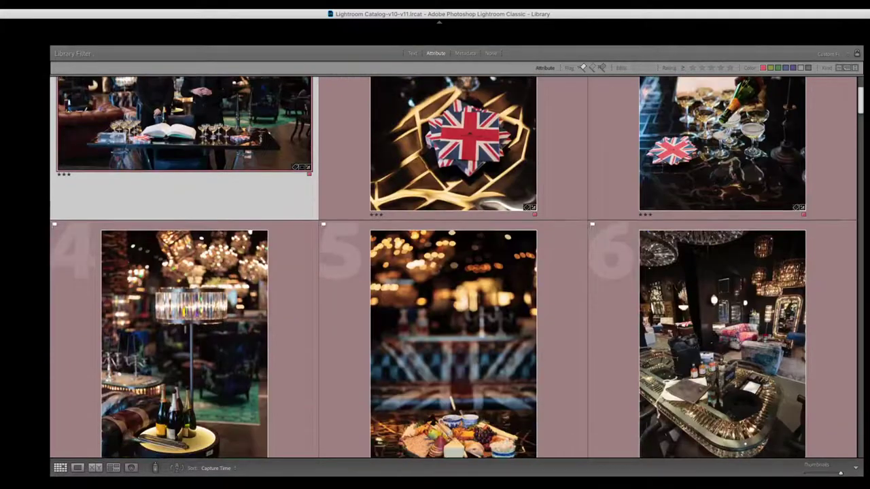
scroll(175, 233, "down", 5)
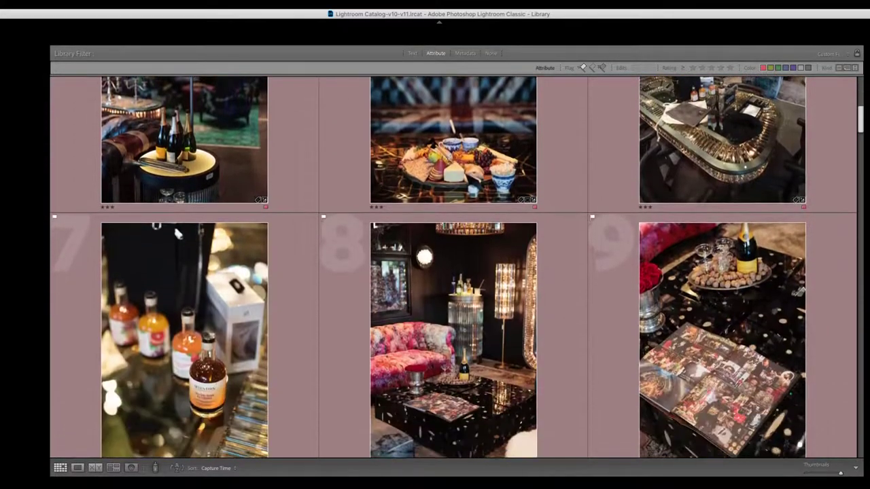
scroll(175, 233, "down", 5)
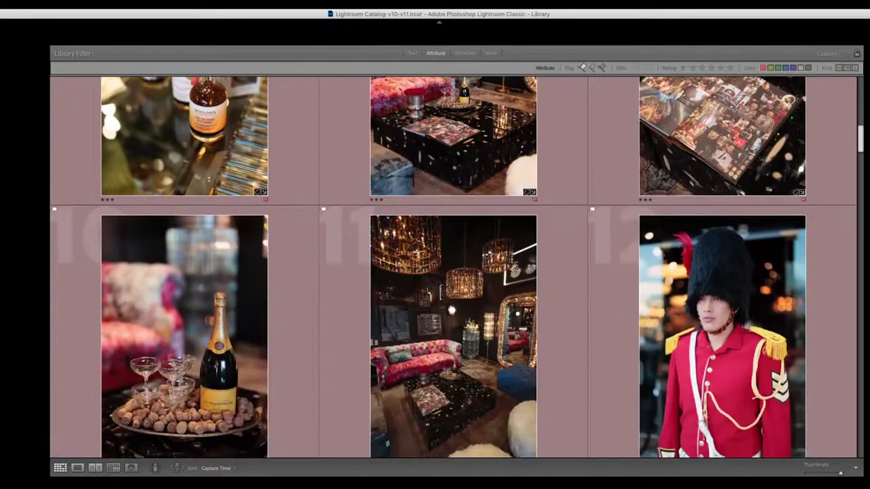
scroll(453, 268, "down", 5)
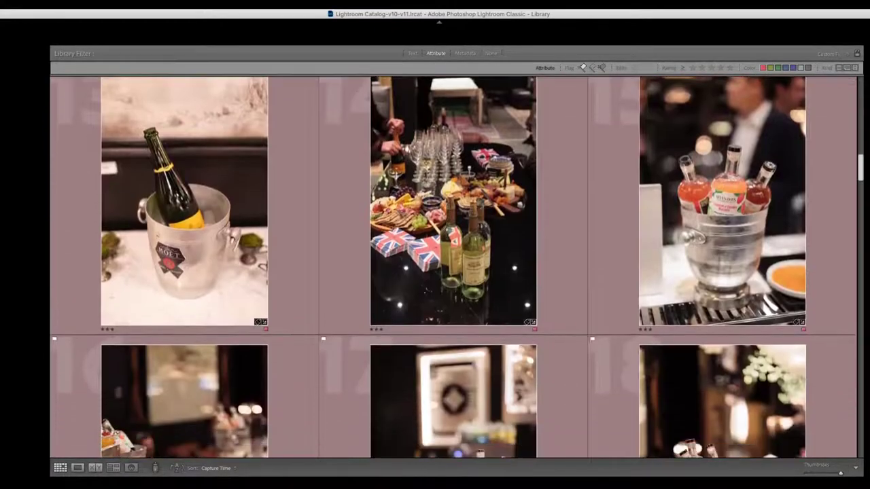
scroll(453, 268, "down", 2)
scroll(453, 267, "up", 3)
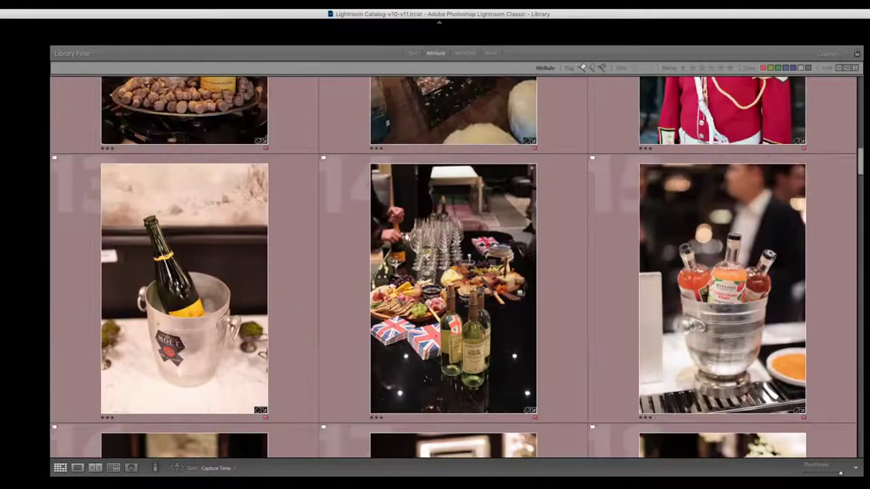
left_click(722, 288)
key("d")
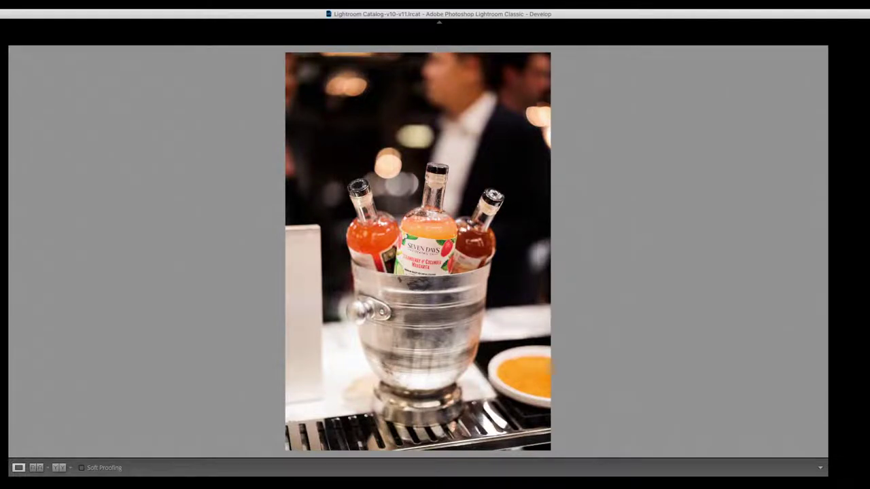
- View the bottles photo full size, then open the charcuterie table photo in Loupe and Develop
key("g")
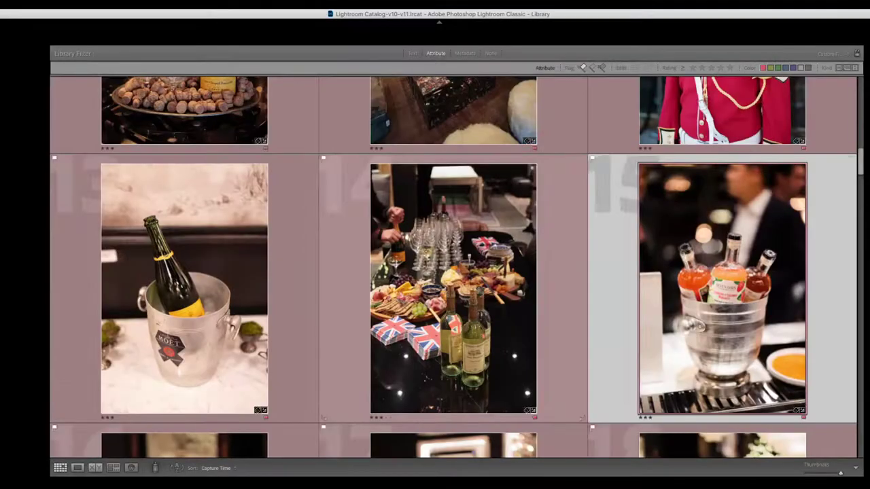
key("e")
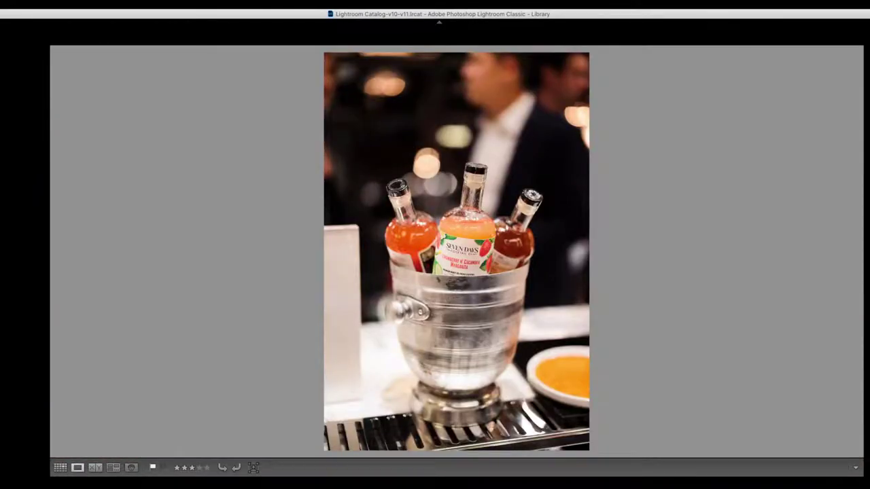
key("g")
left_click(453, 291)
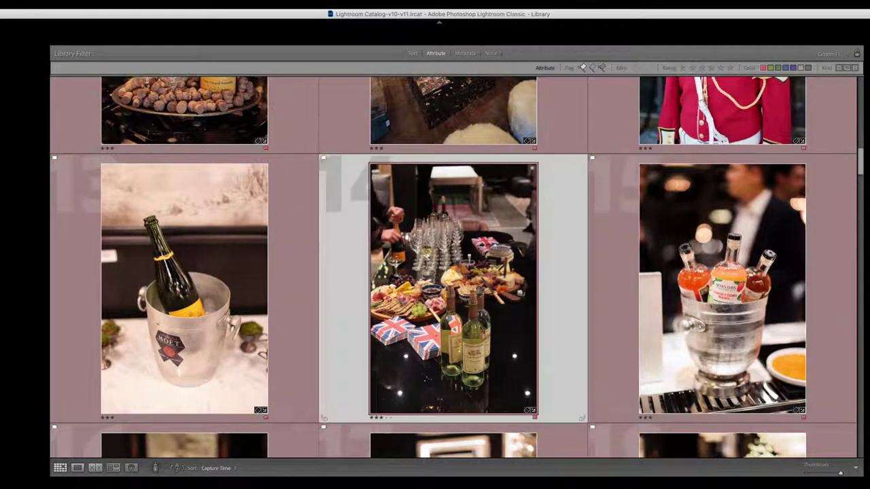
key("e")
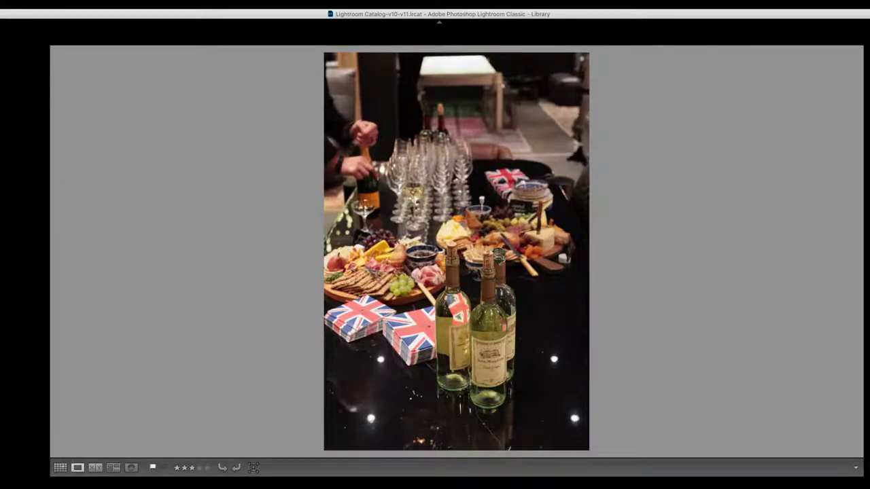
key("d")
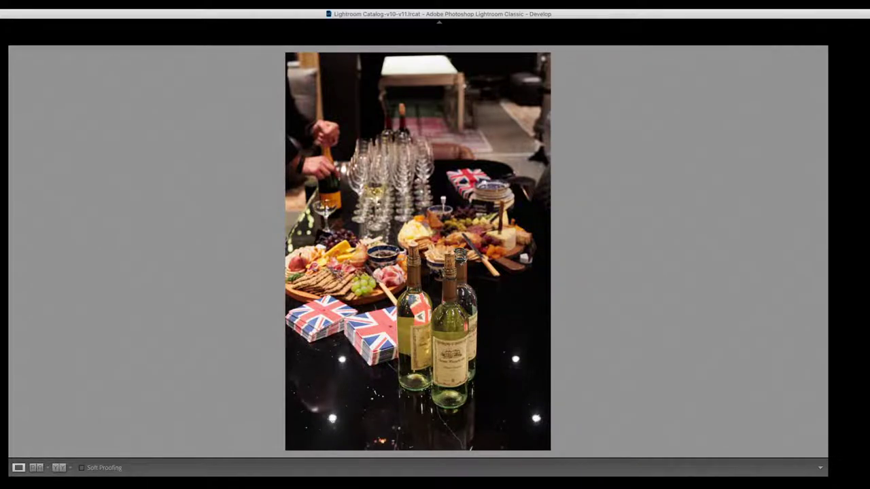
- Open the cocktail menu photo in Develop and step forward to the space-capsule shot
key("g")
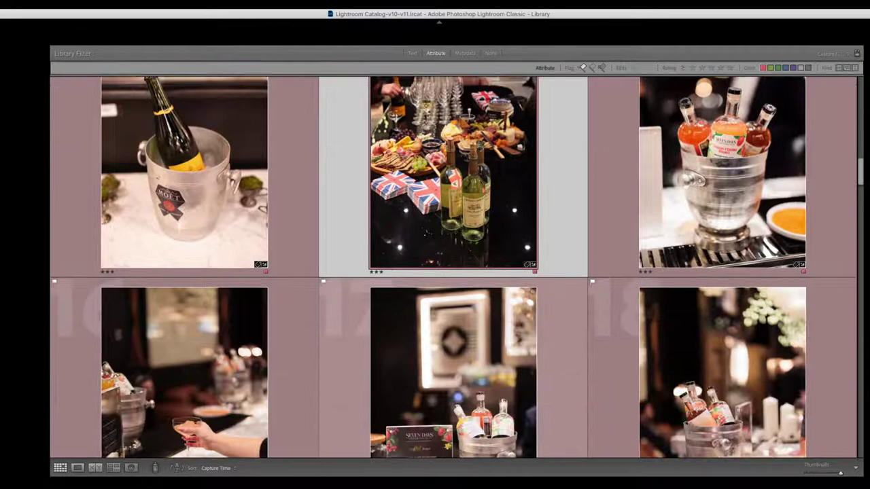
left_click(184, 174)
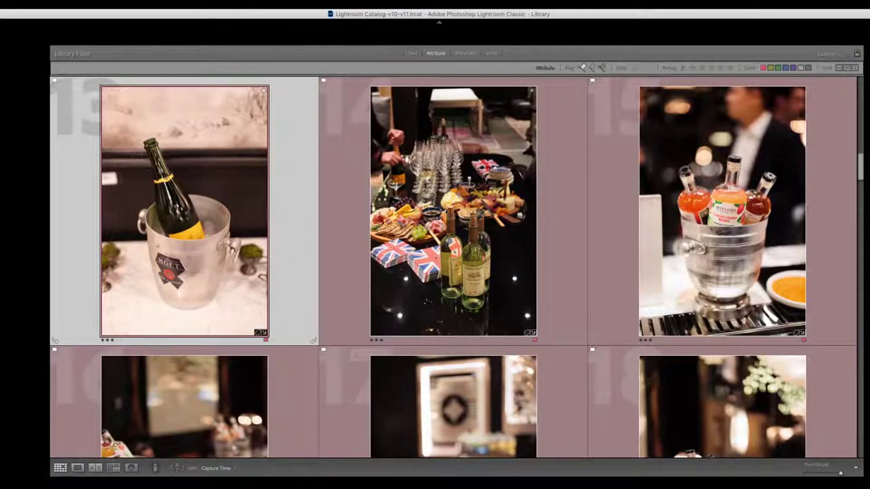
scroll(453, 267, "down", 3)
left_click(454, 323)
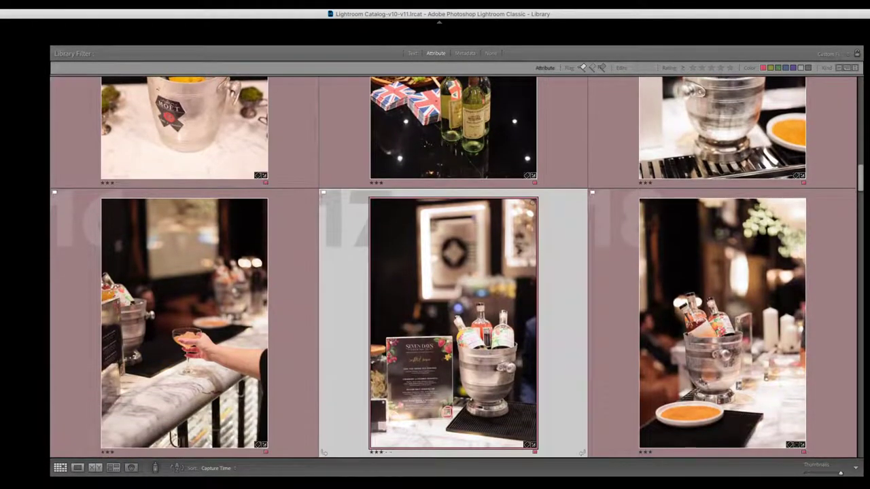
key("d")
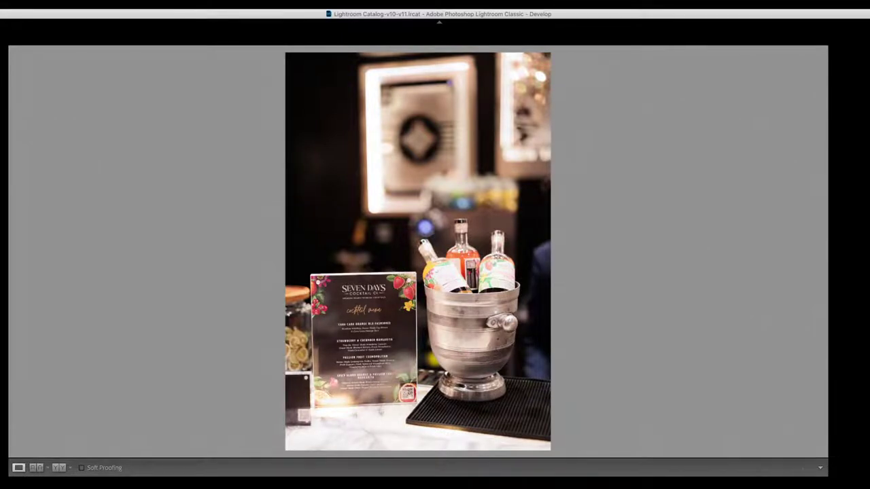
key("Right")
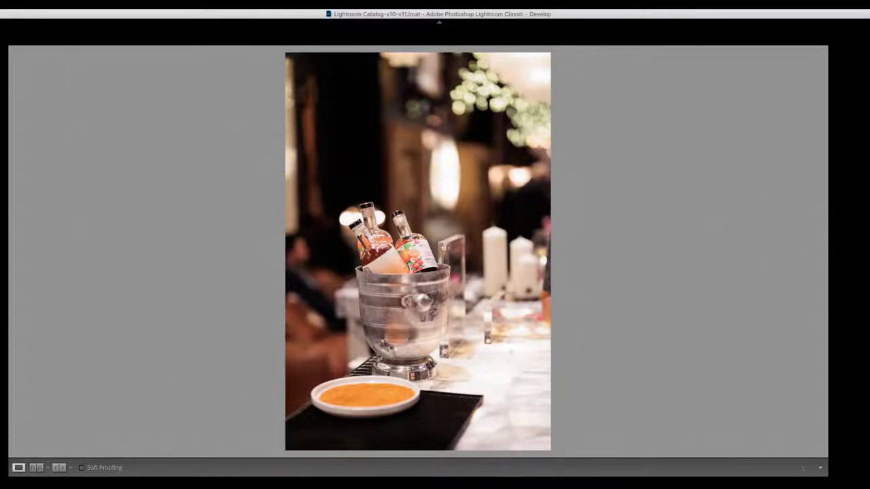
key("Right")
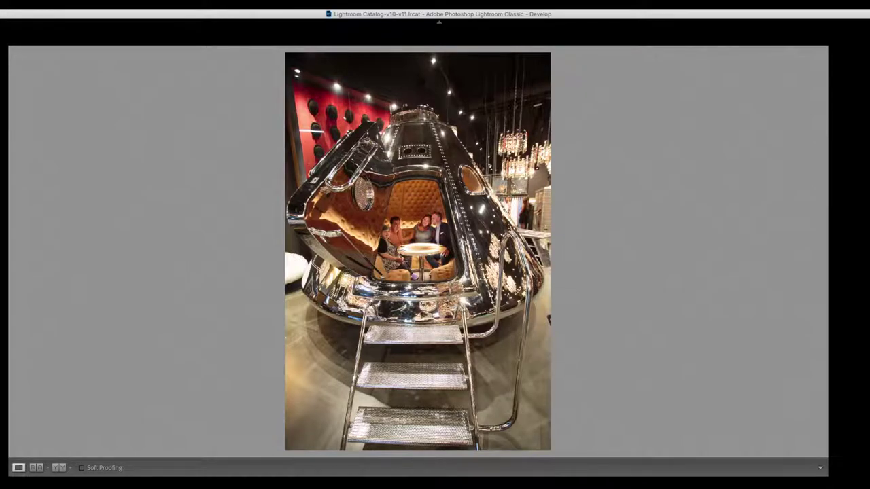
- Open the Jack Daniels whiskey photo in Develop, step to the cocktail pour, then return to Grid
key("g")
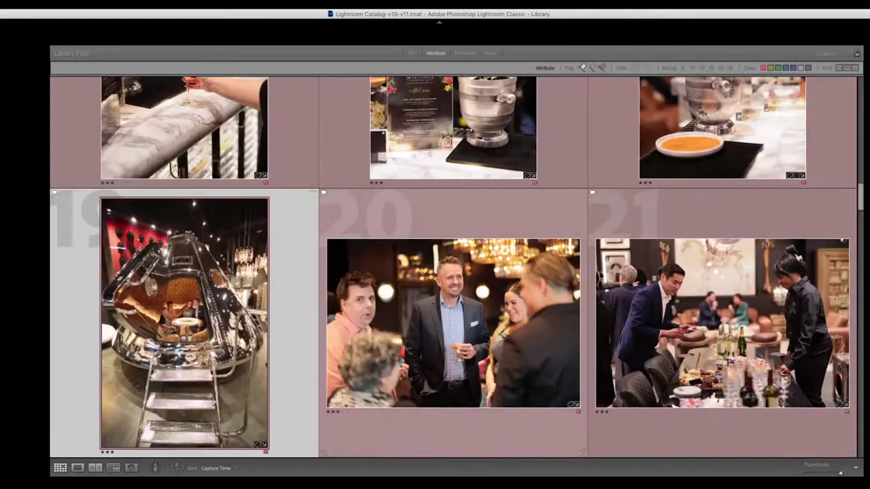
scroll(452, 266, "down", 5)
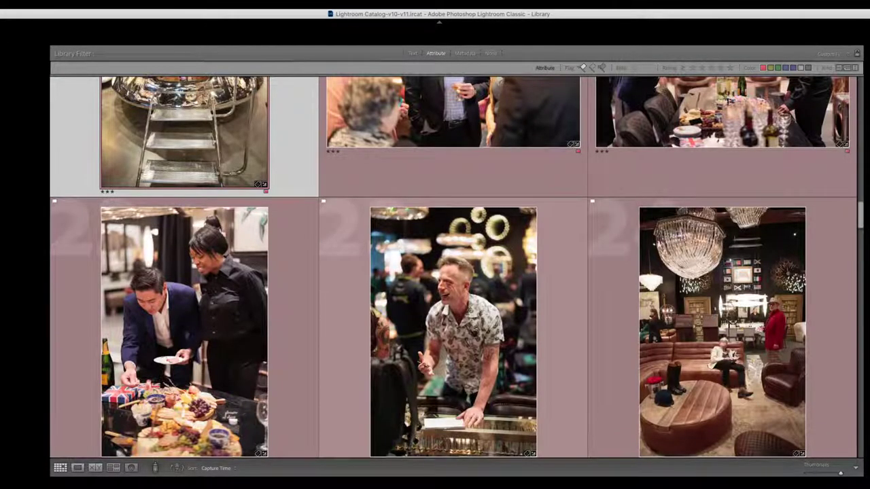
scroll(663, 380, "down", 3)
scroll(454, 267, "down", 3)
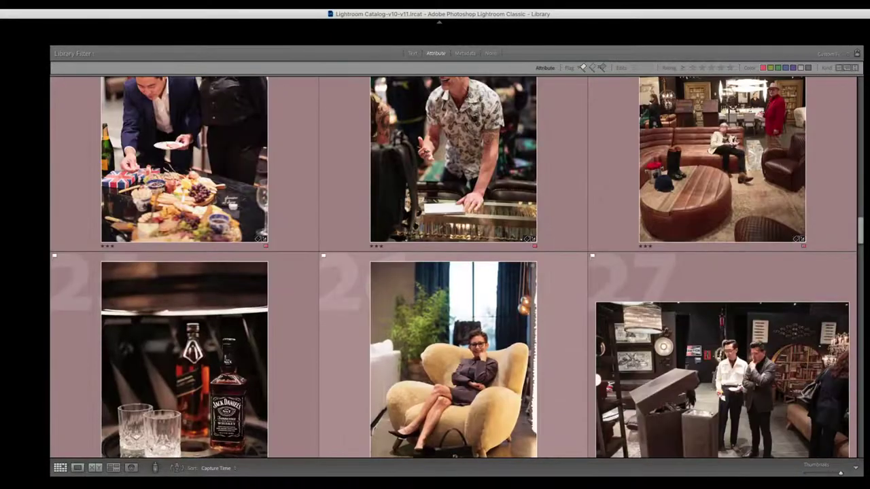
scroll(453, 267, "down", 3)
scroll(453, 267, "down", 2)
left_click(185, 217)
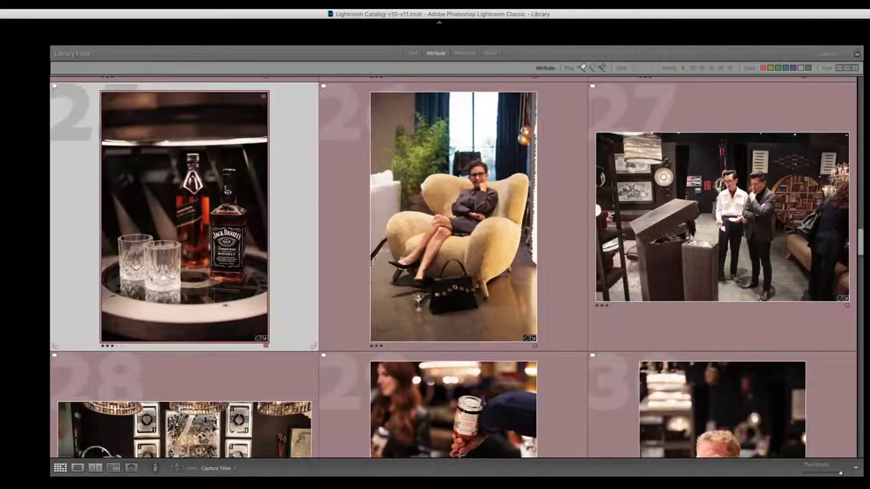
key("d")
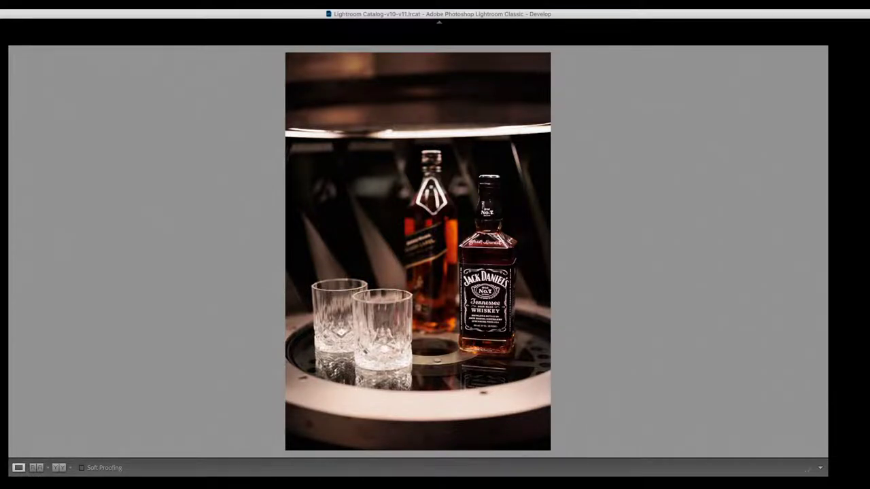
key("Right")
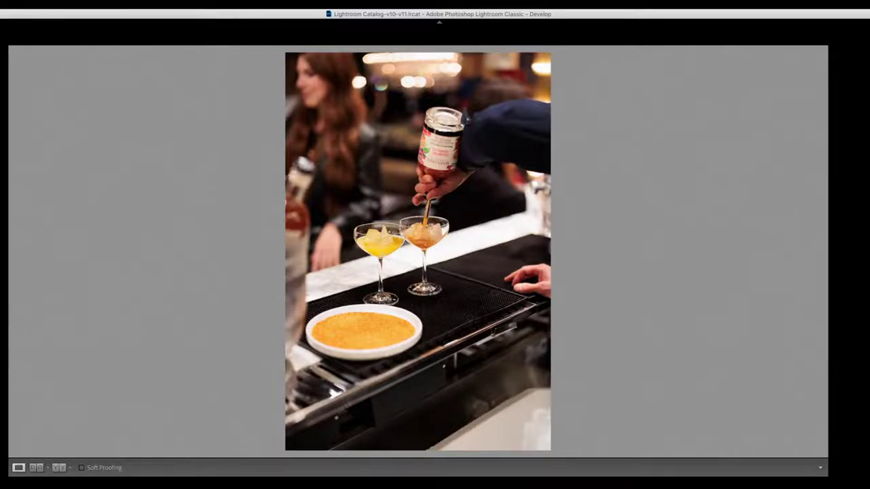
key("g")
scroll(453, 268, "down", 5)
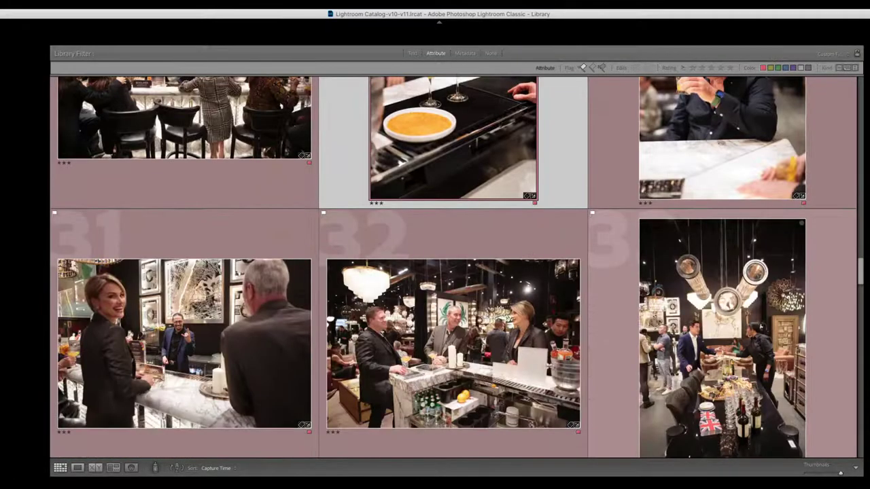
- Scroll the grid down to the last photos, 151–152, and back up to photos 1–6
scroll(452, 268, "down", 3)
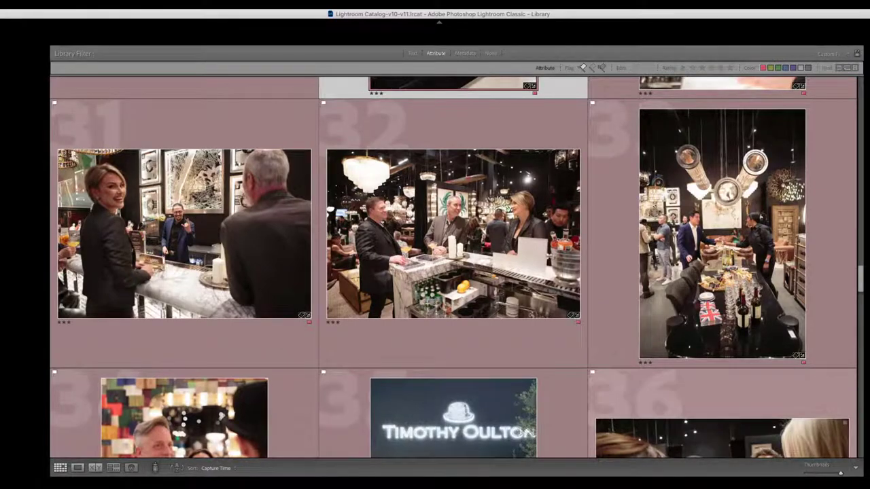
scroll(453, 268, "down", 2)
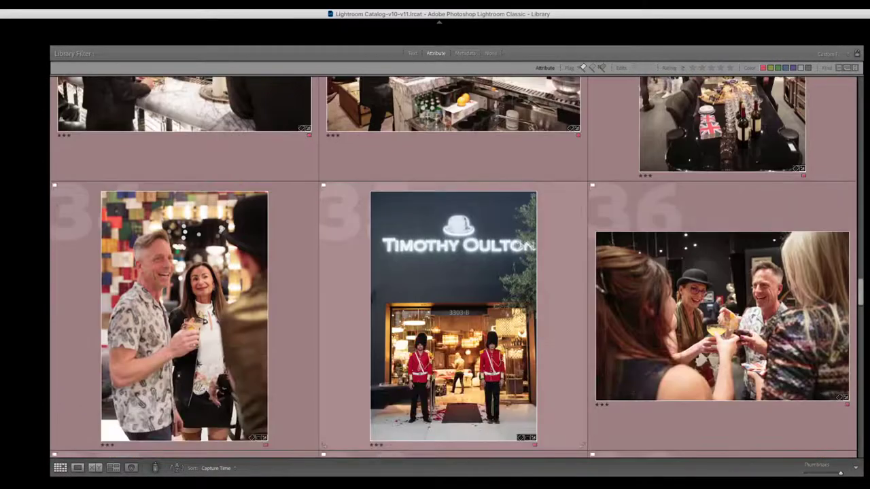
scroll(453, 268, "down", 5)
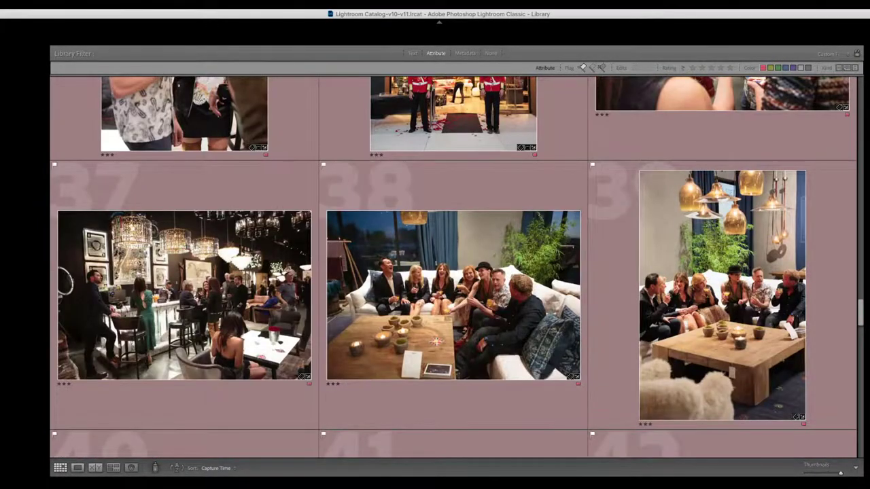
scroll(453, 268, "down", 15)
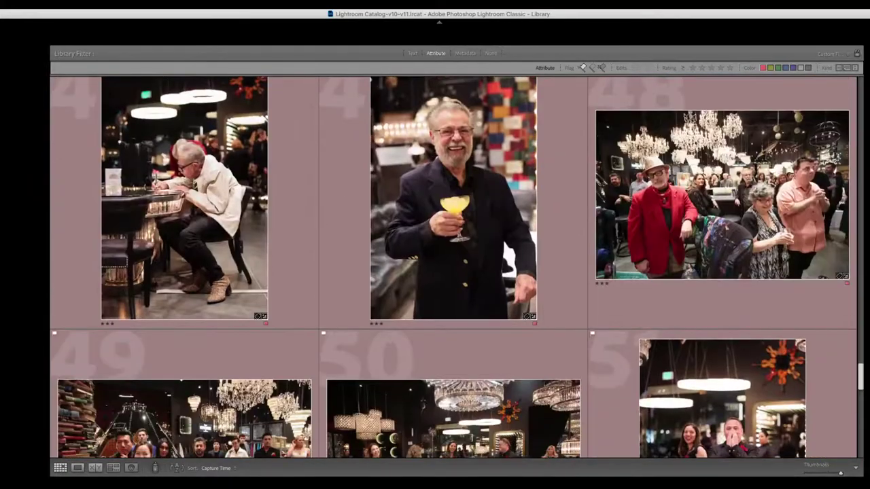
scroll(454, 267, "down", 15)
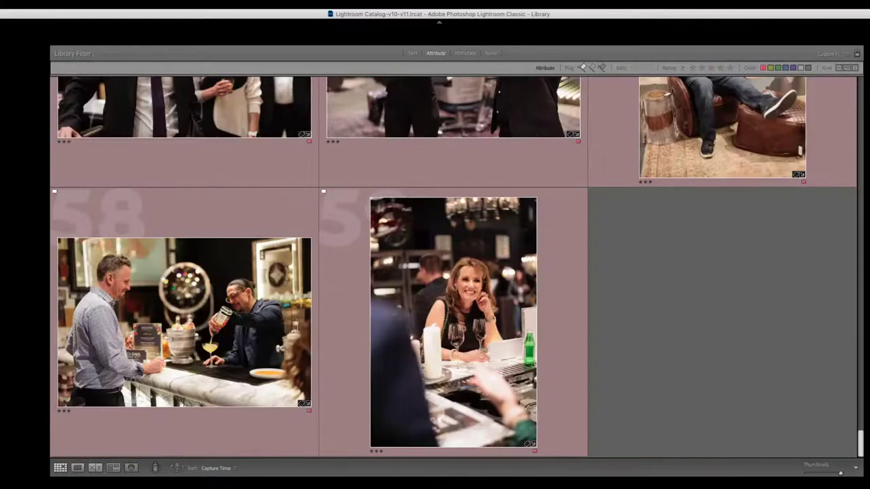
key("Home")
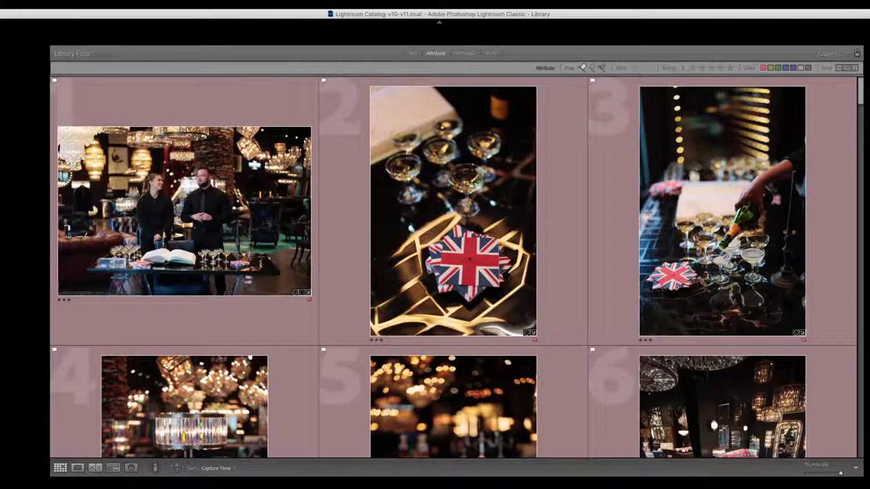
key("End")
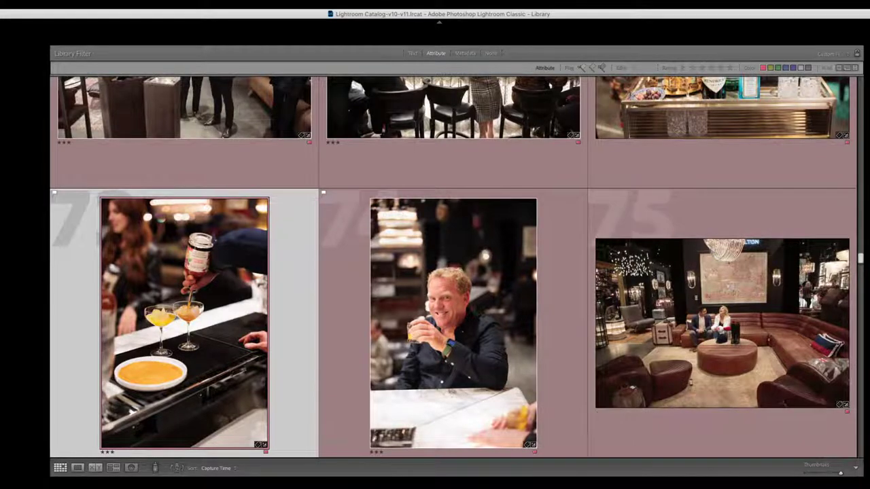
scroll(454, 267, "down", 2)
scroll(453, 267, "down", 20)
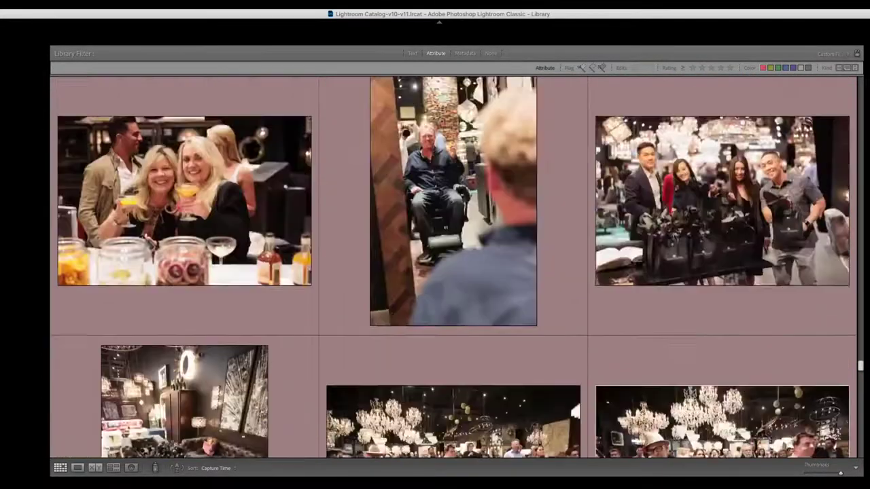
scroll(454, 266, "down", 12)
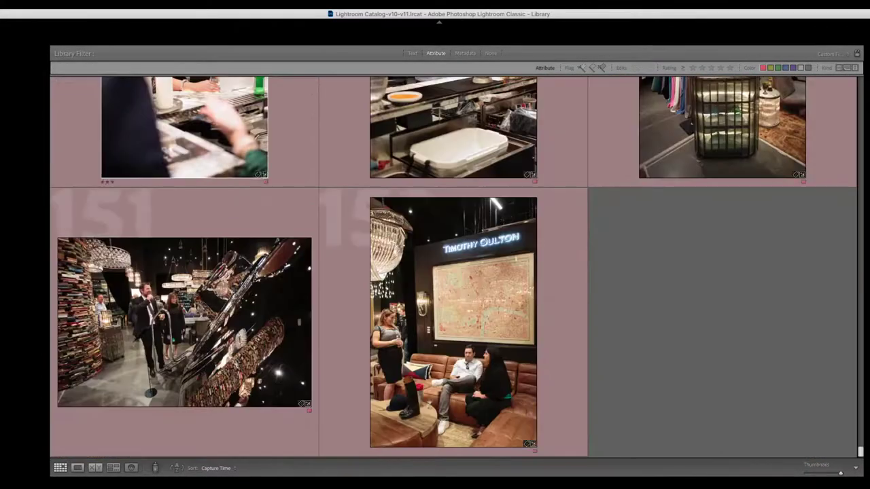
scroll(453, 267, "up", 20)
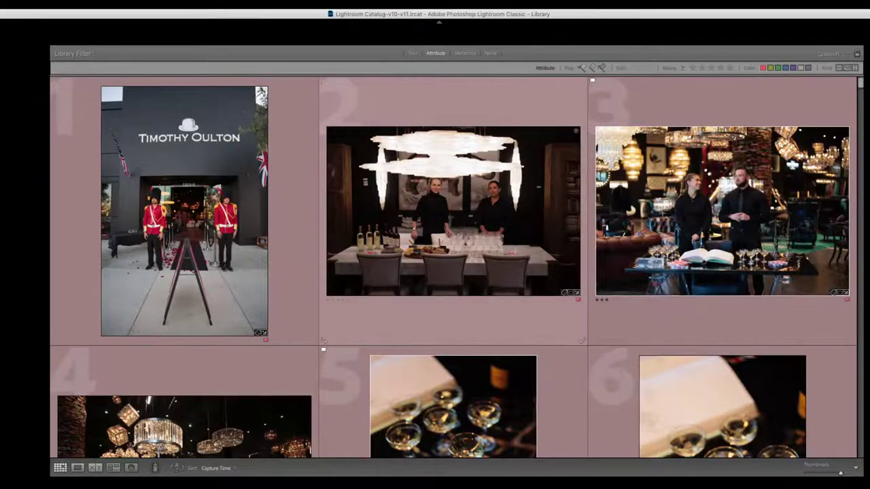
- Select the Timothy Oulton storefront guards photo in the first grid cell
left_click(174, 205)
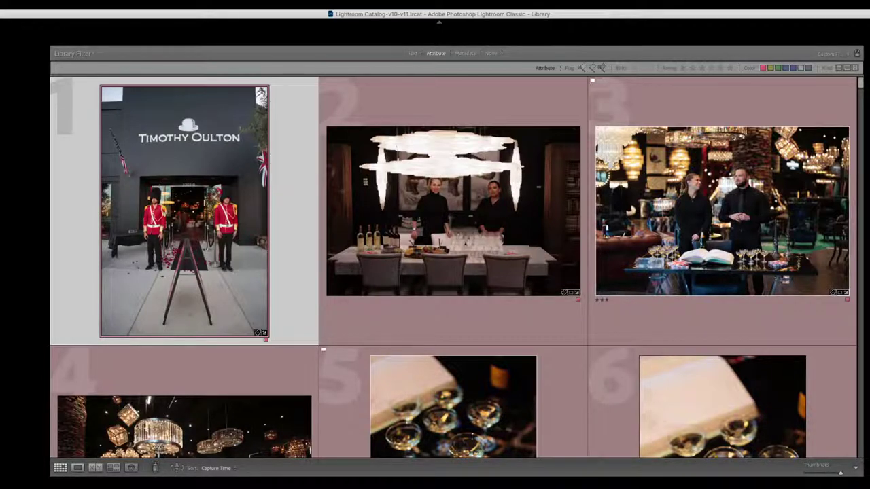
- Select every photo in the filtered Library grid with Cmd+A
key("super+a")
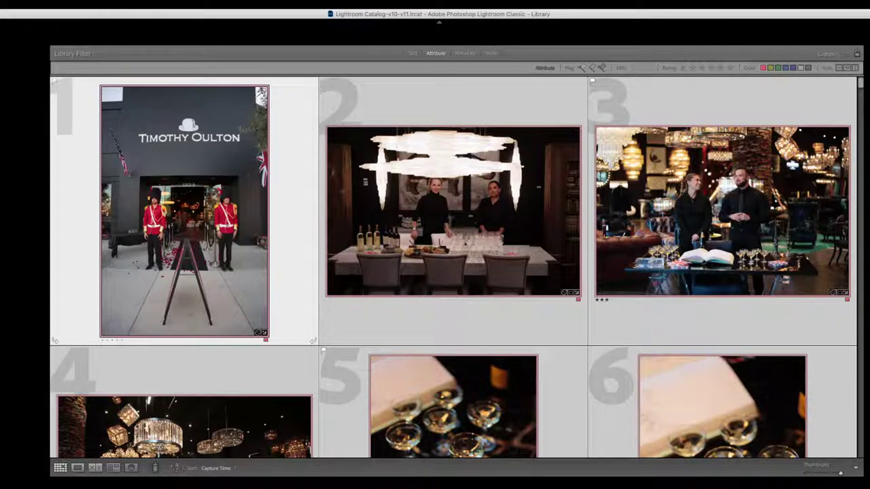
- Switch the Library Filter to None so all photos show unfiltered
key("ctrl+l")
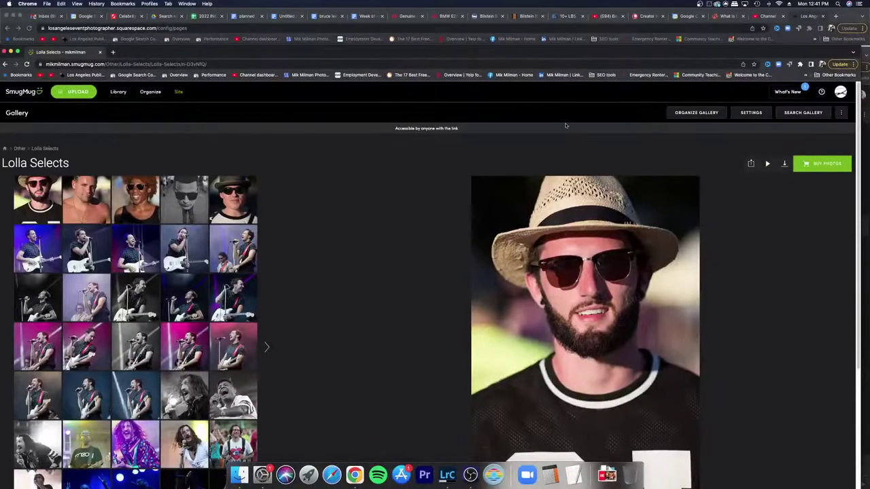
- Reposition the browser window and load YouTube Studio in a new tab
double_click(427, 108)
left_click_drag(365, 53, 363, 18)
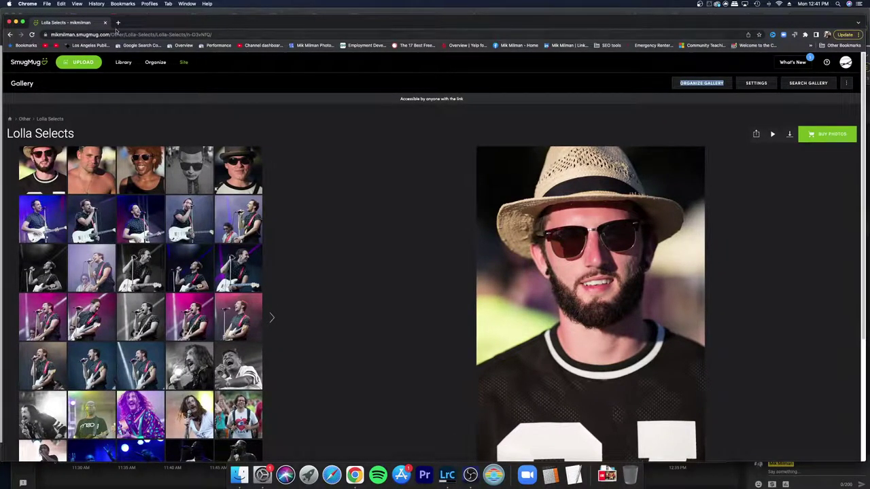
left_click(118, 22)
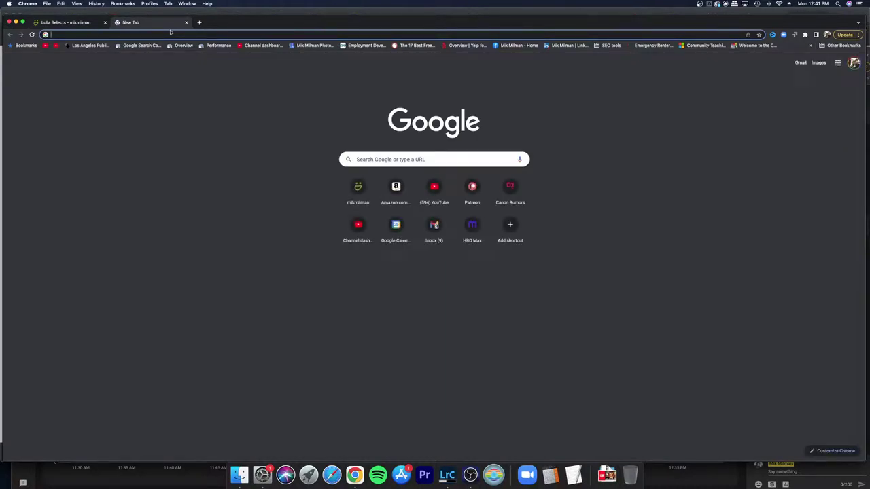
type("studio.youtube.com/channel/UCS3Q_UyHoR6zD_doaSP3uzg")
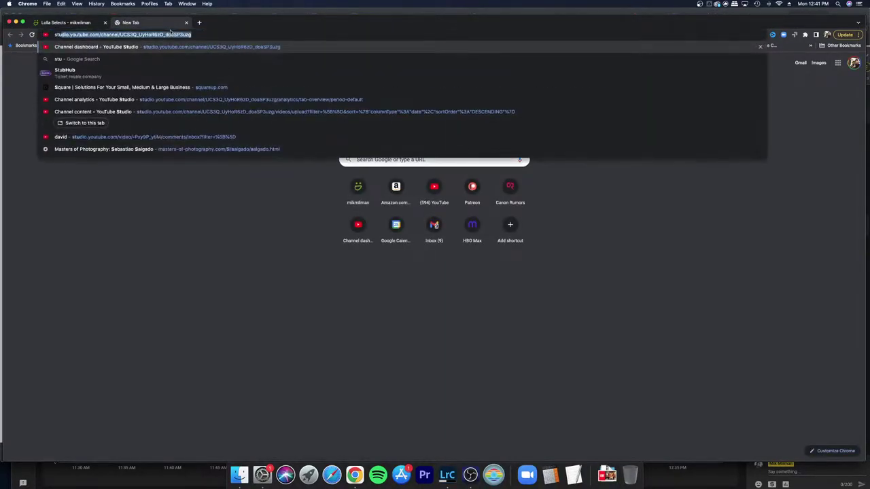
key("Return")
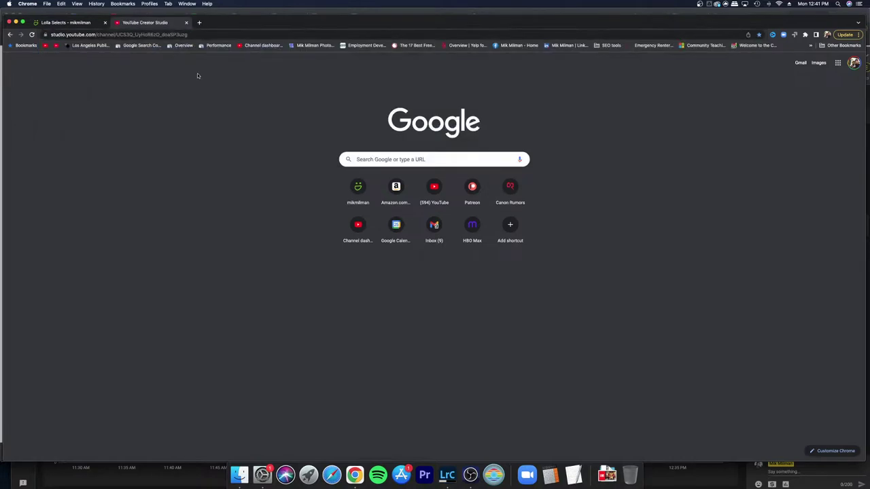
- Return to the Lolla Selects gallery and start its photo slideshow
left_click(76, 25)
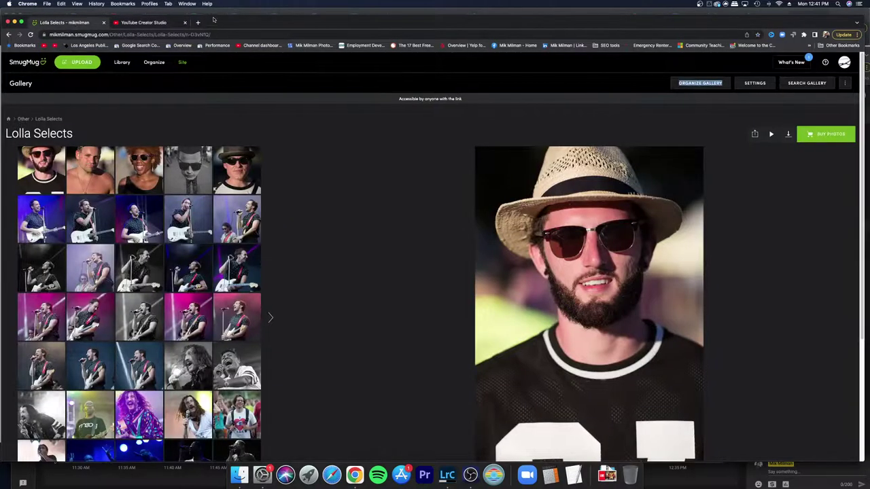
left_click_drag(215, 15, 218, 15)
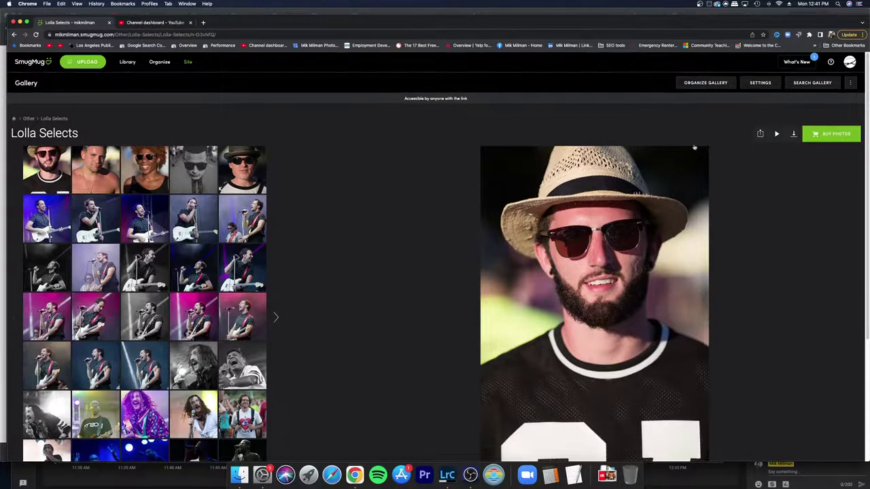
scroll(744, 274, "down", 5)
scroll(748, 265, "up", 5)
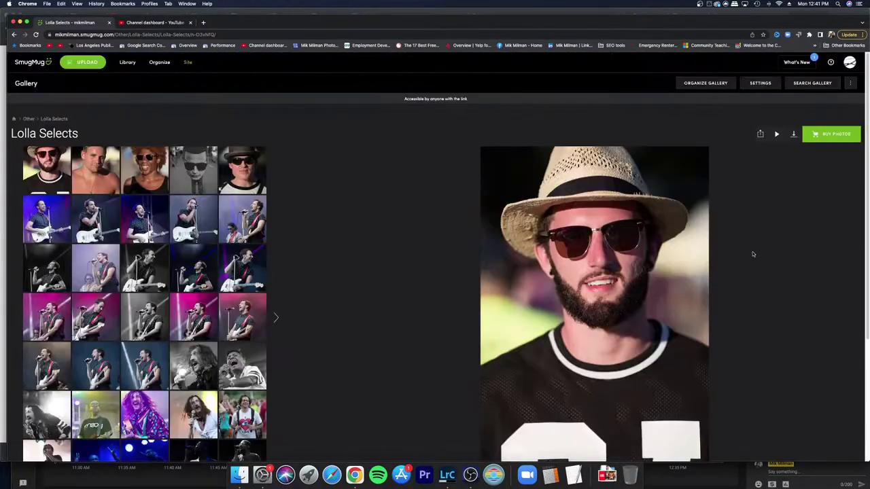
left_click(777, 134)
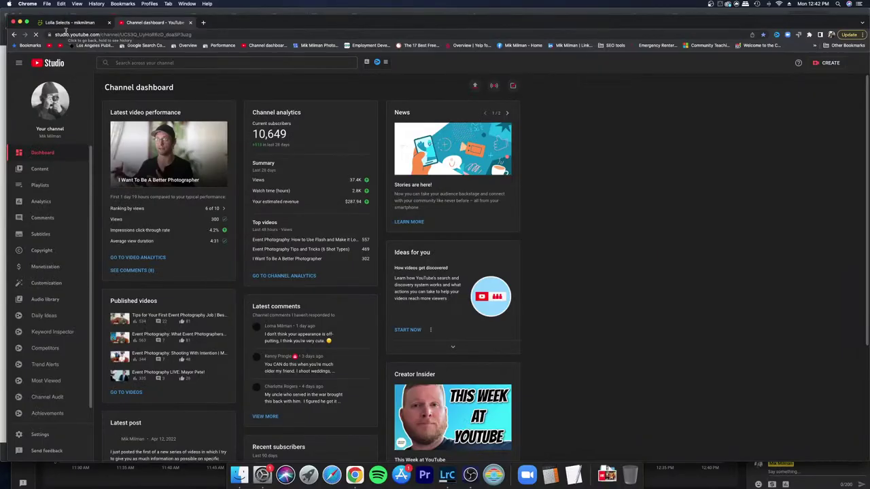
- Check the Lolla Selects gallery and channel dashboard tabs, then close that window to show the live stream page
left_click(100, 23)
left_click(155, 22)
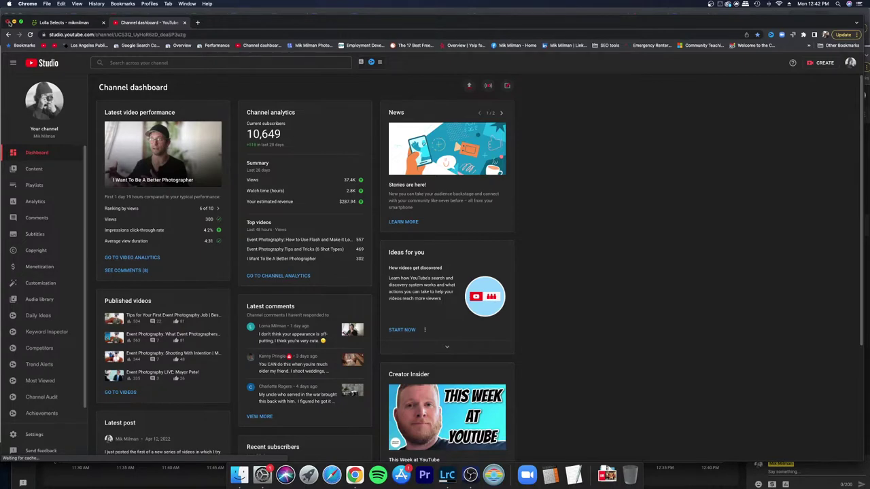
left_click(7, 22)
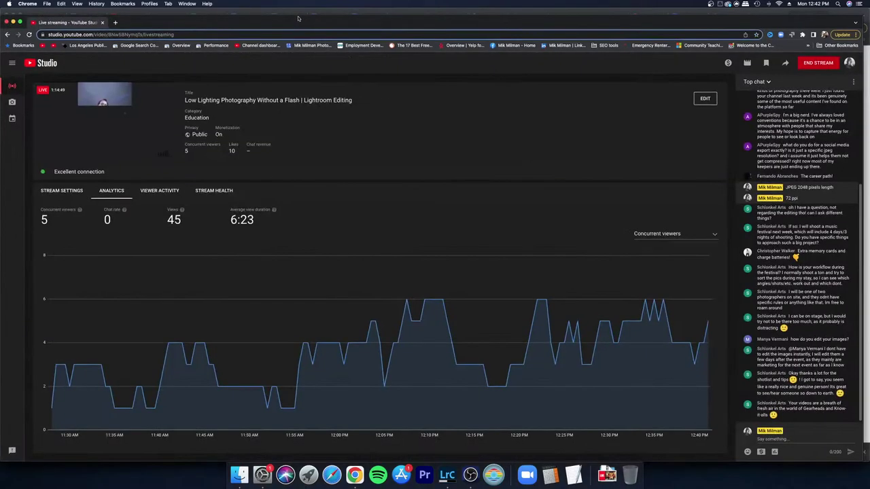